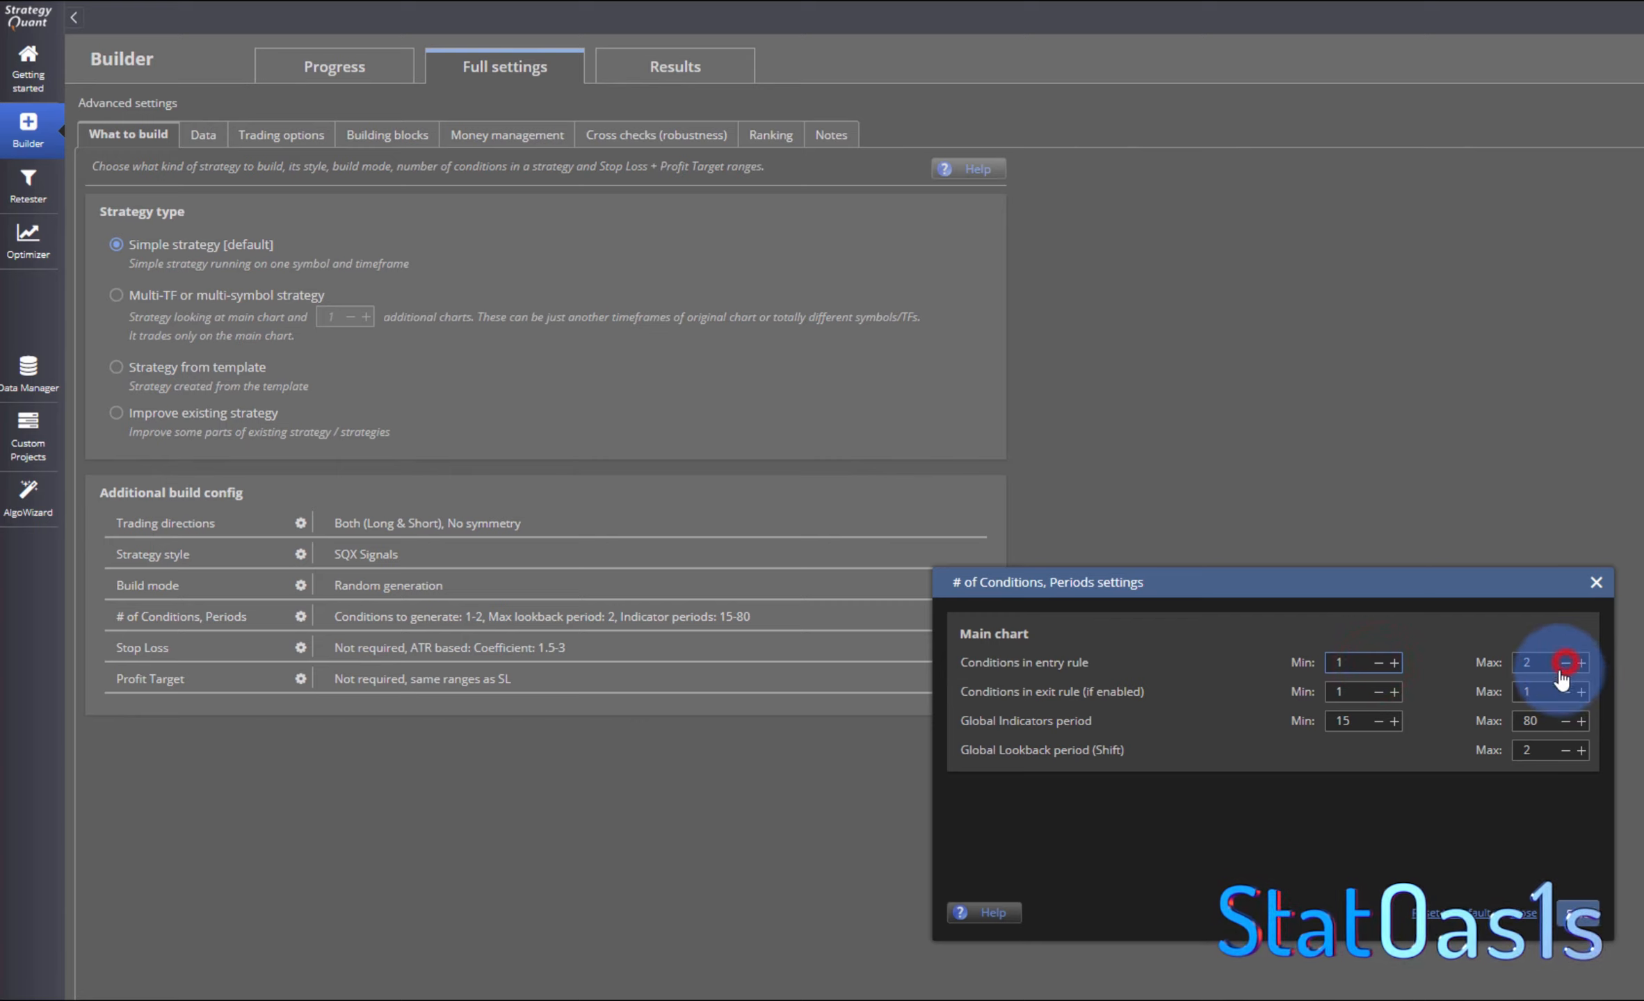
- Save the conditions and periods settings with the entry rule limited to 1 condition
click(1577, 913)
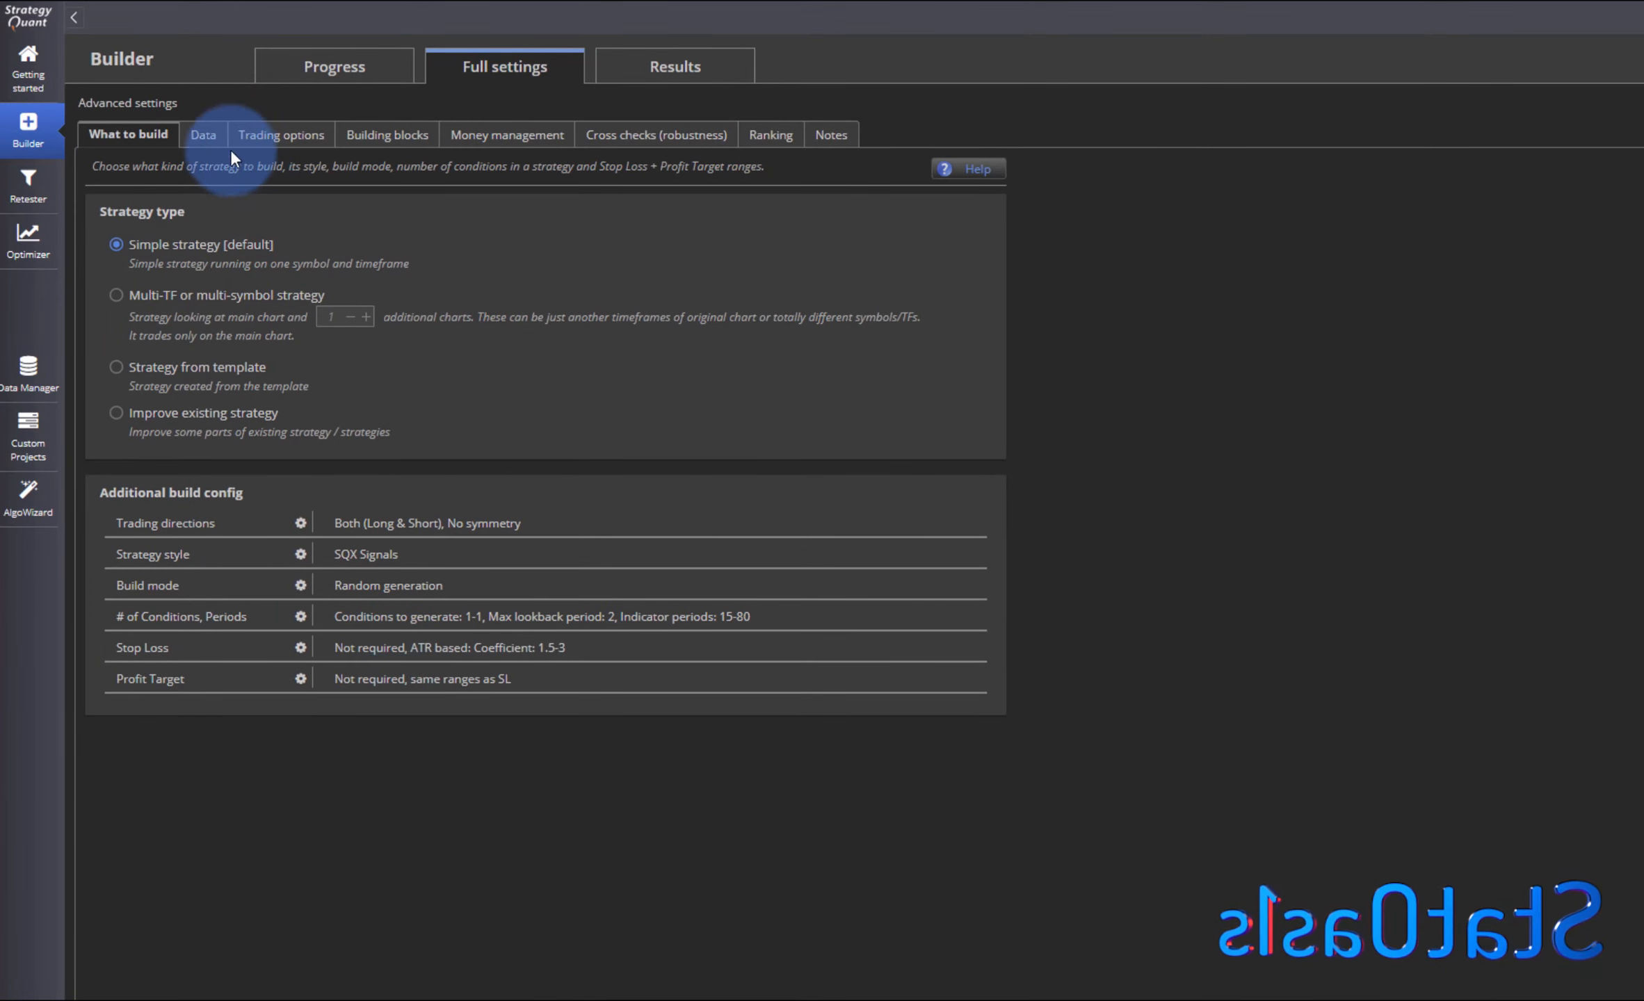
- Review the backtest data and trading options settings
click(205, 135)
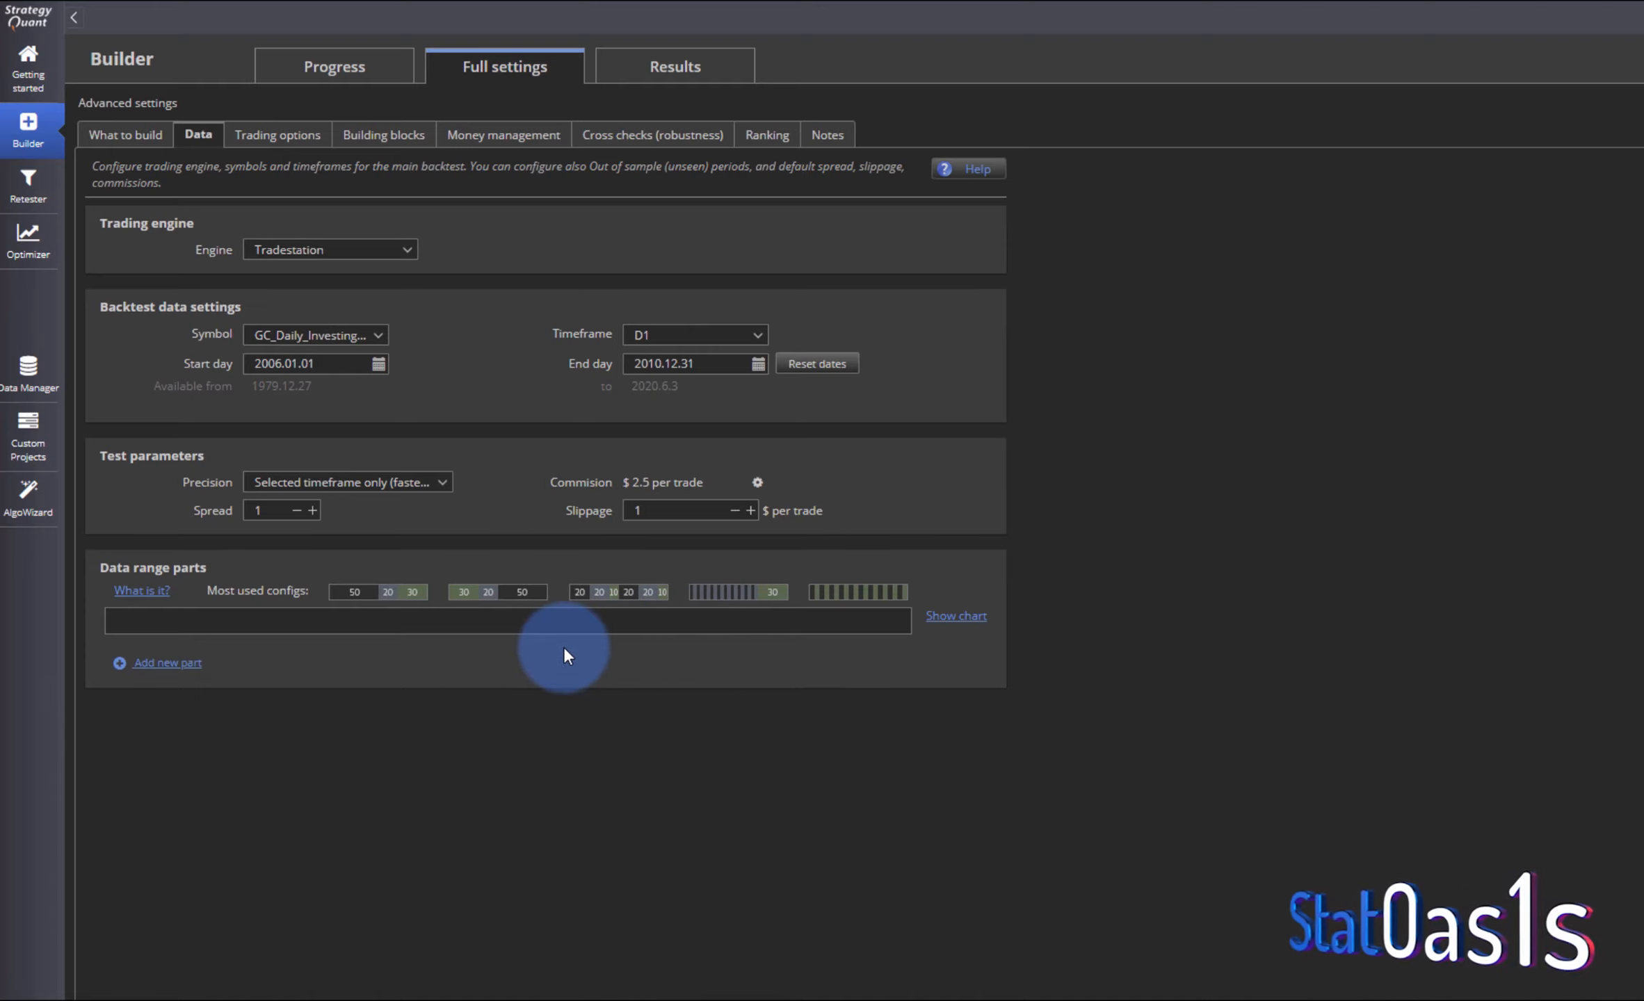
click(271, 135)
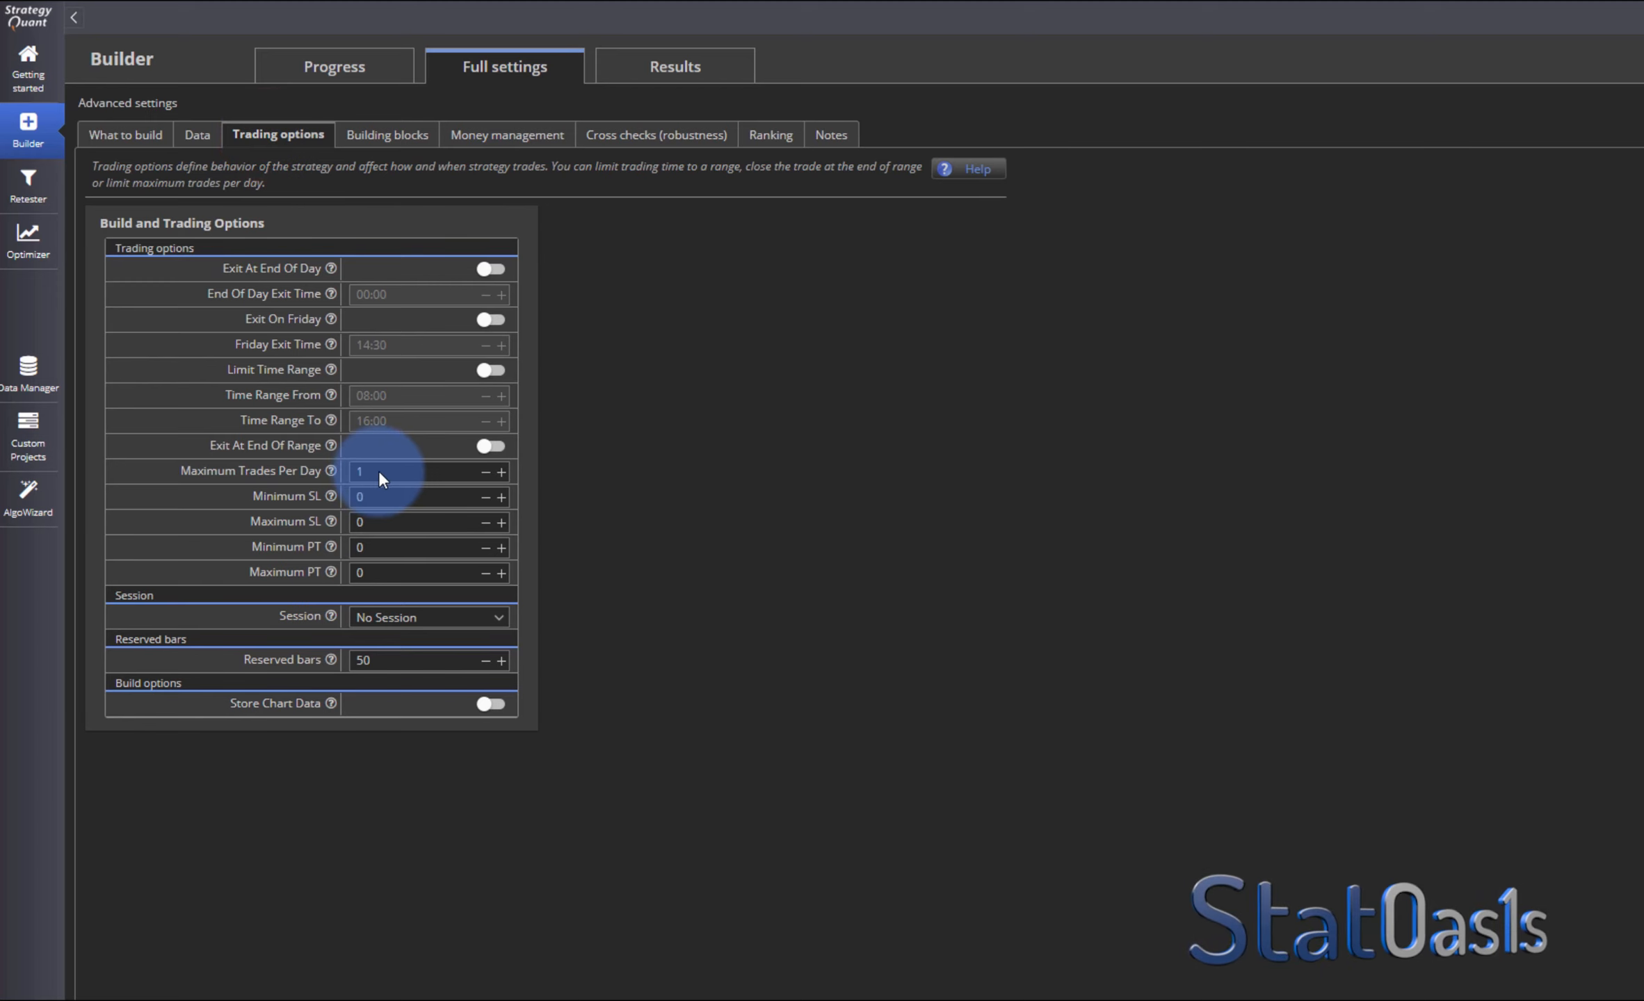
- Deselect all predefined signal building blocks
click(379, 137)
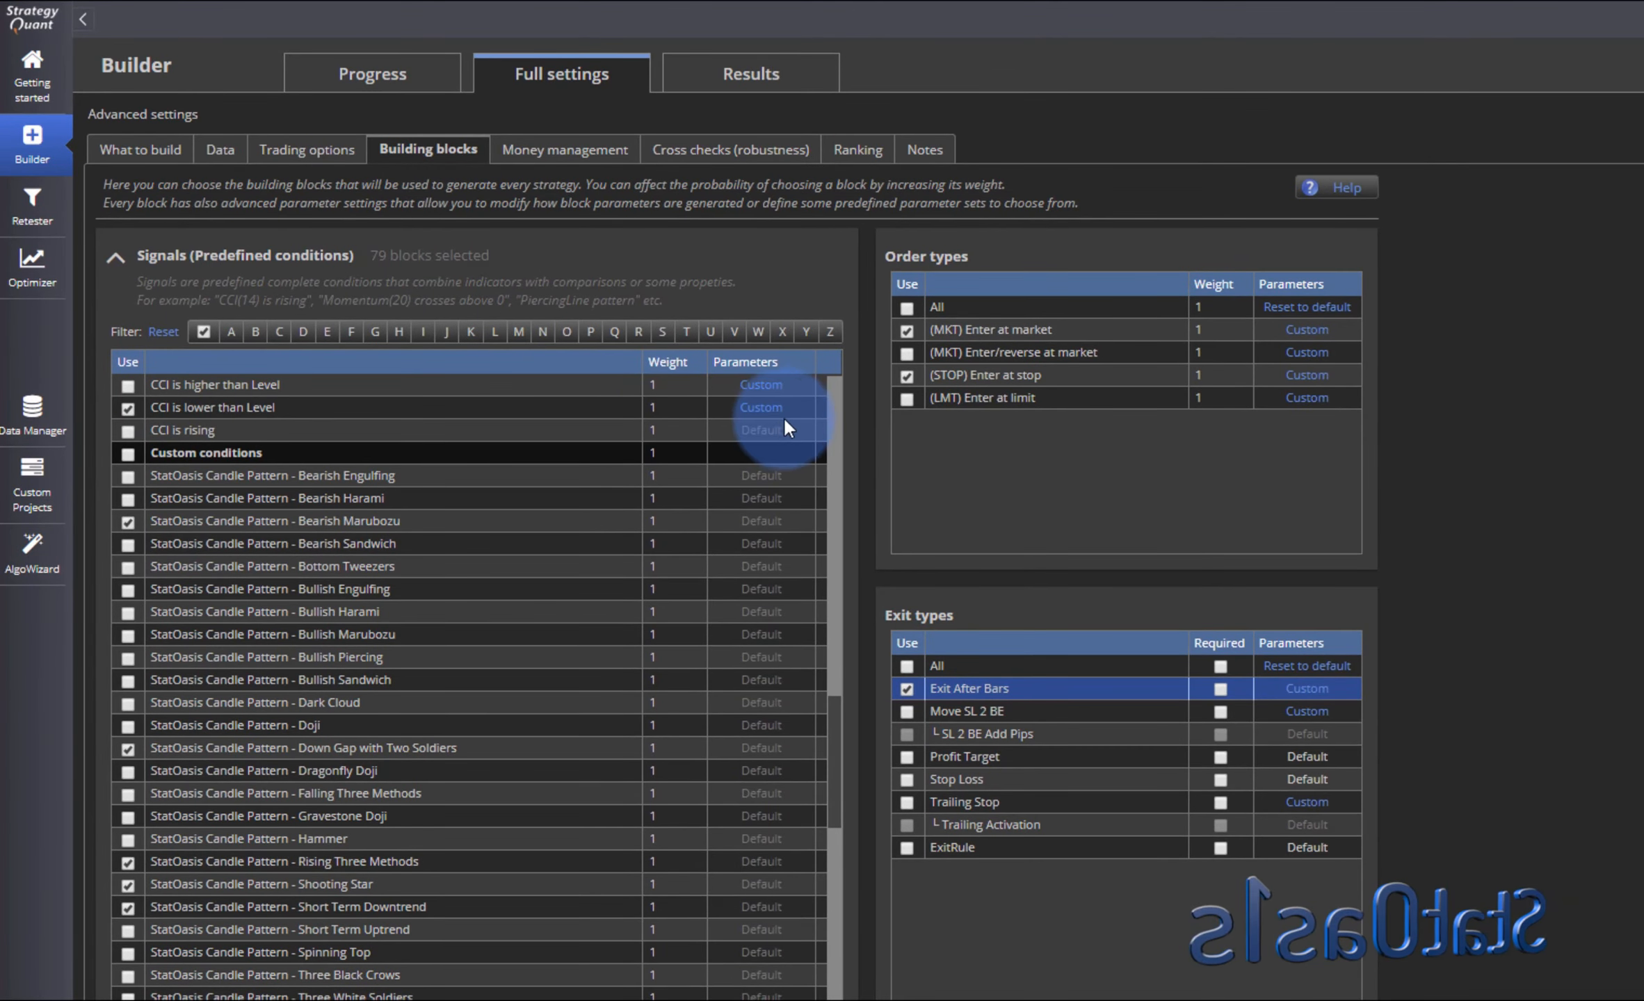
scroll(834, 385, up, 15)
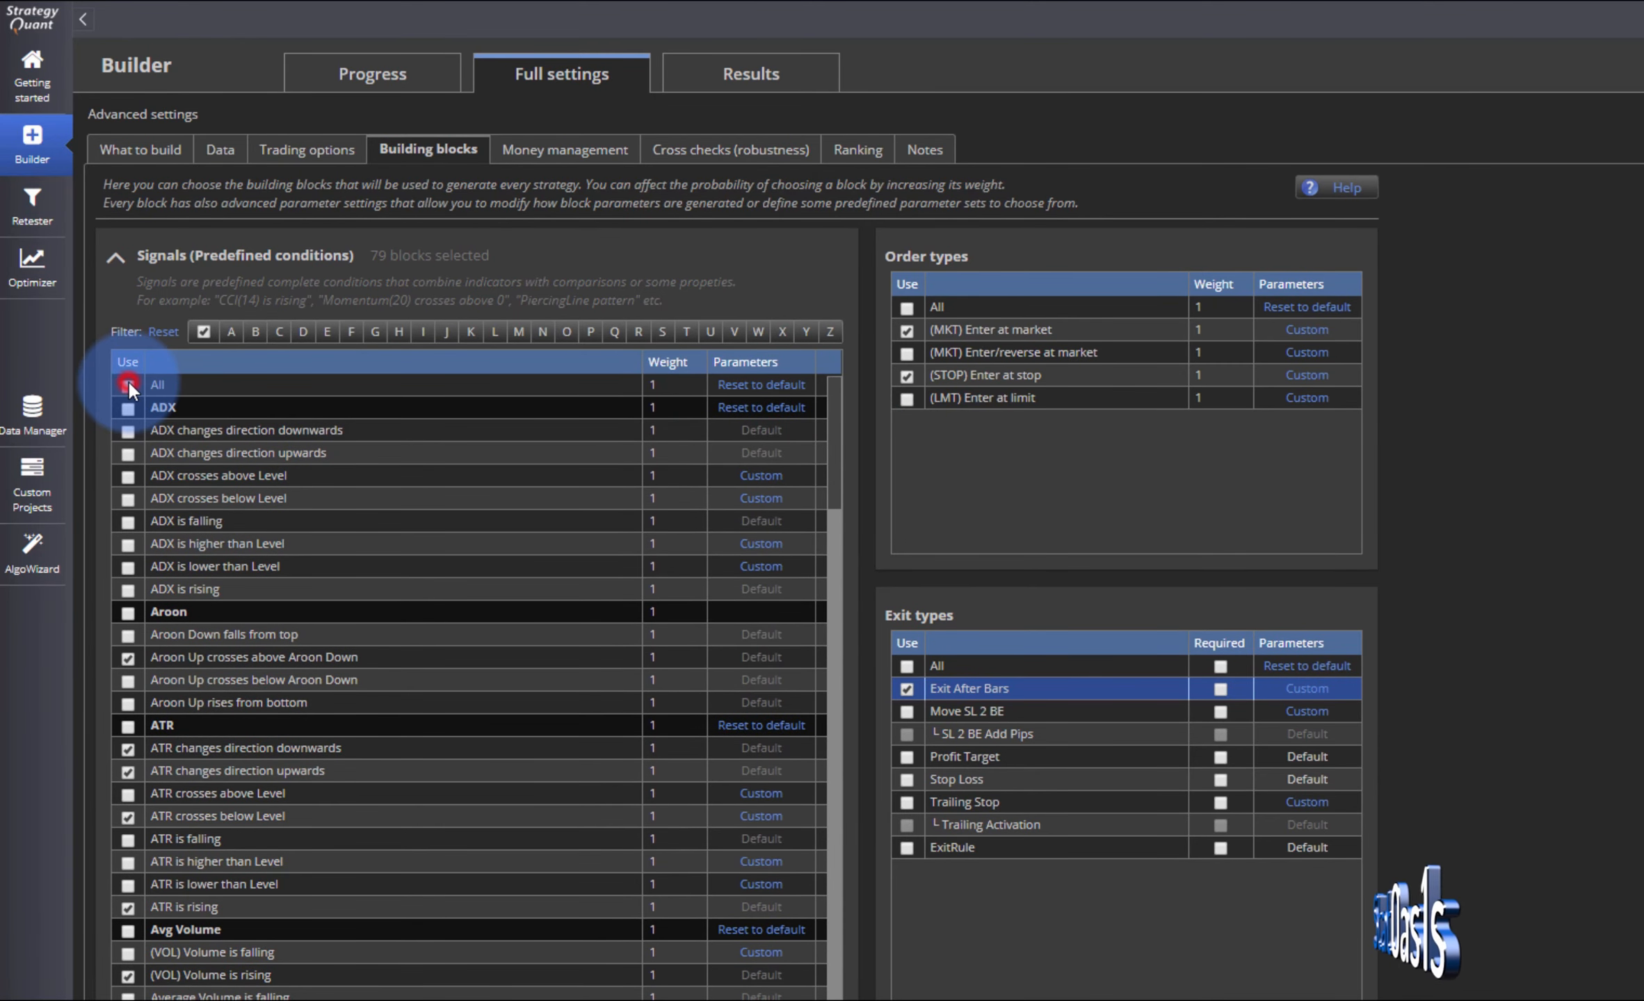
click(127, 384)
click(128, 384)
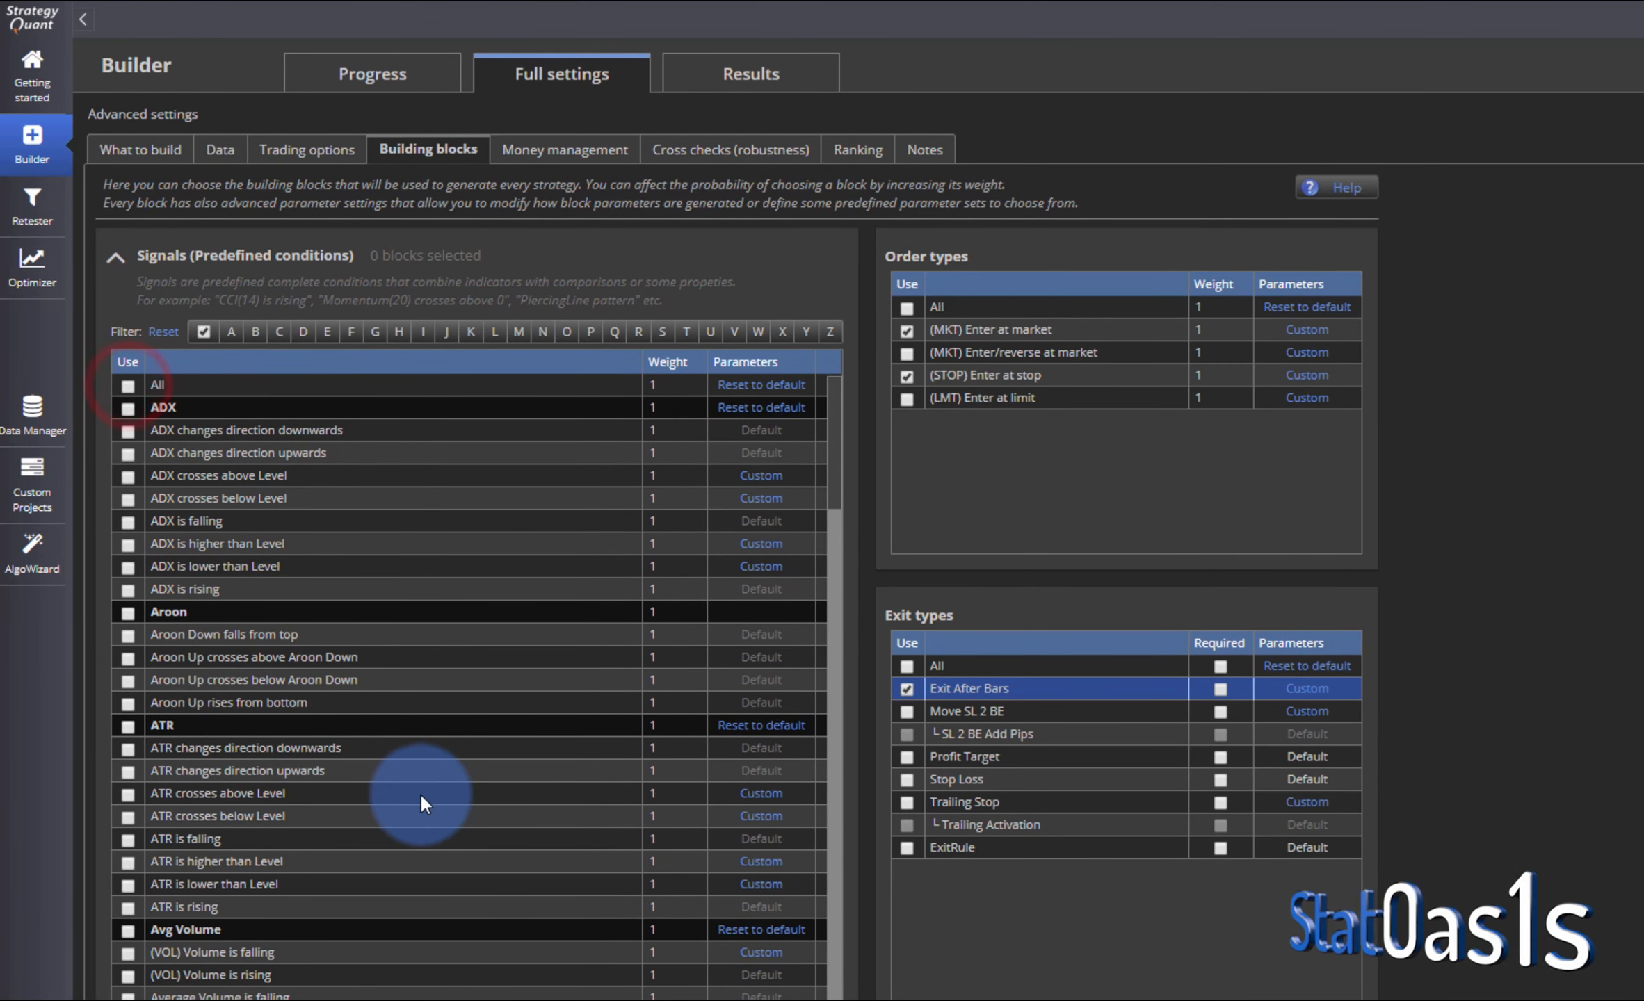
- Enable the Custom conditions group of signal blocks
scroll(422, 800, down, 11)
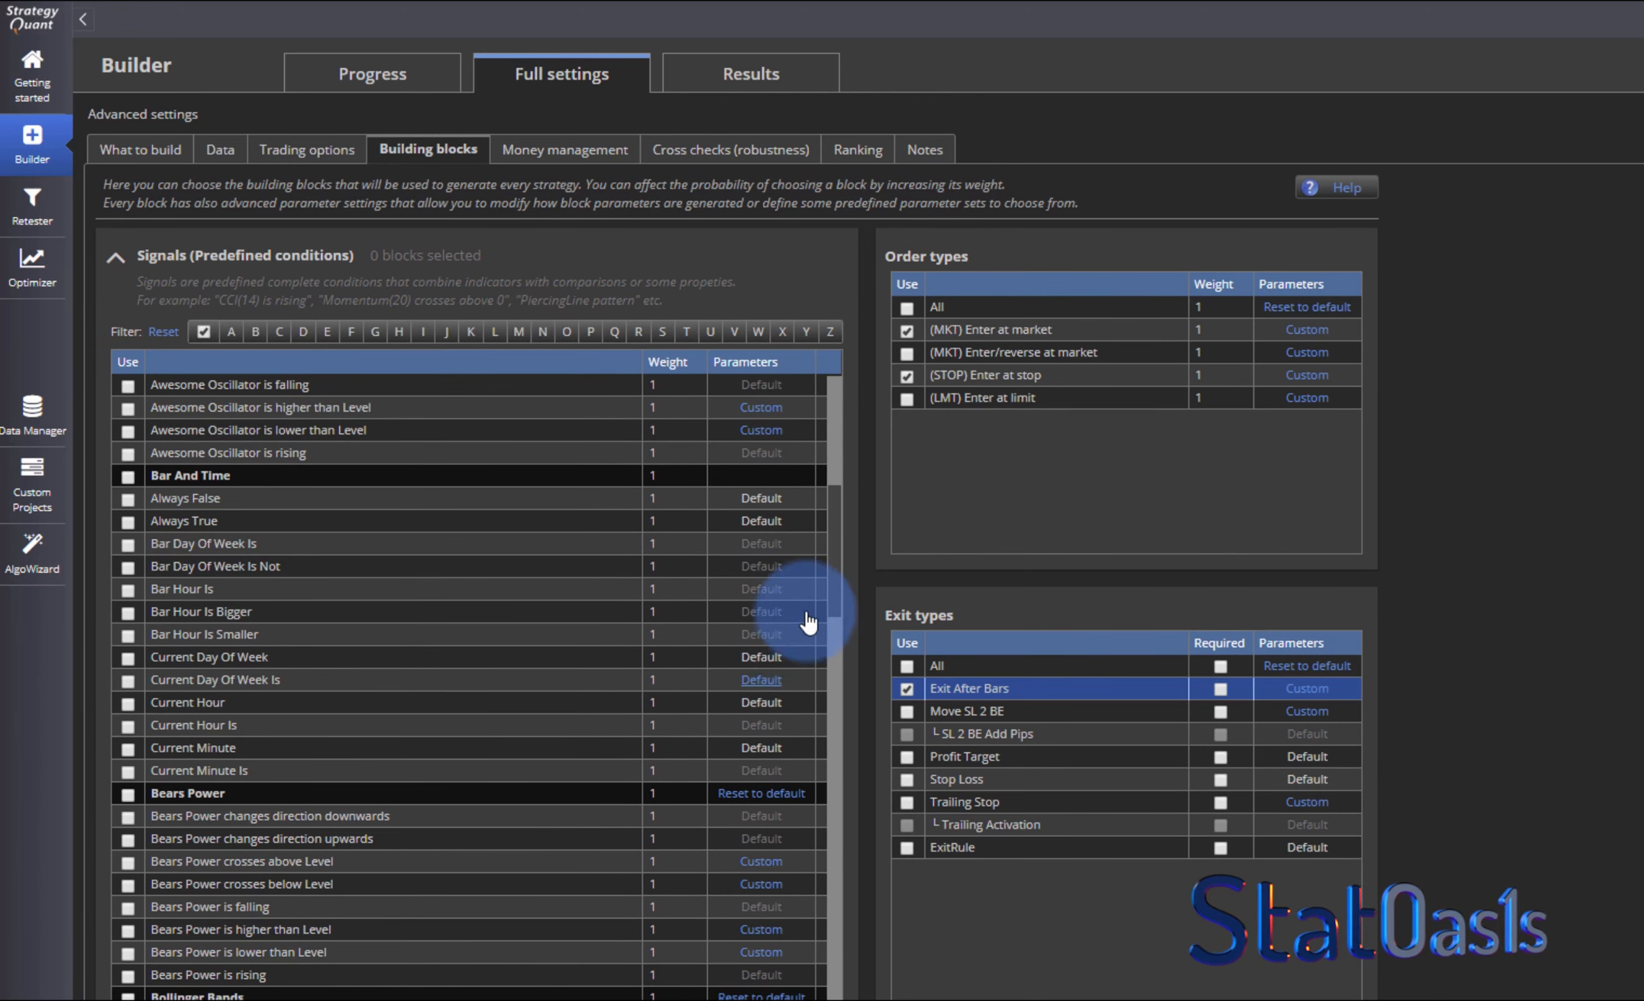
drag(832, 563, 843, 753)
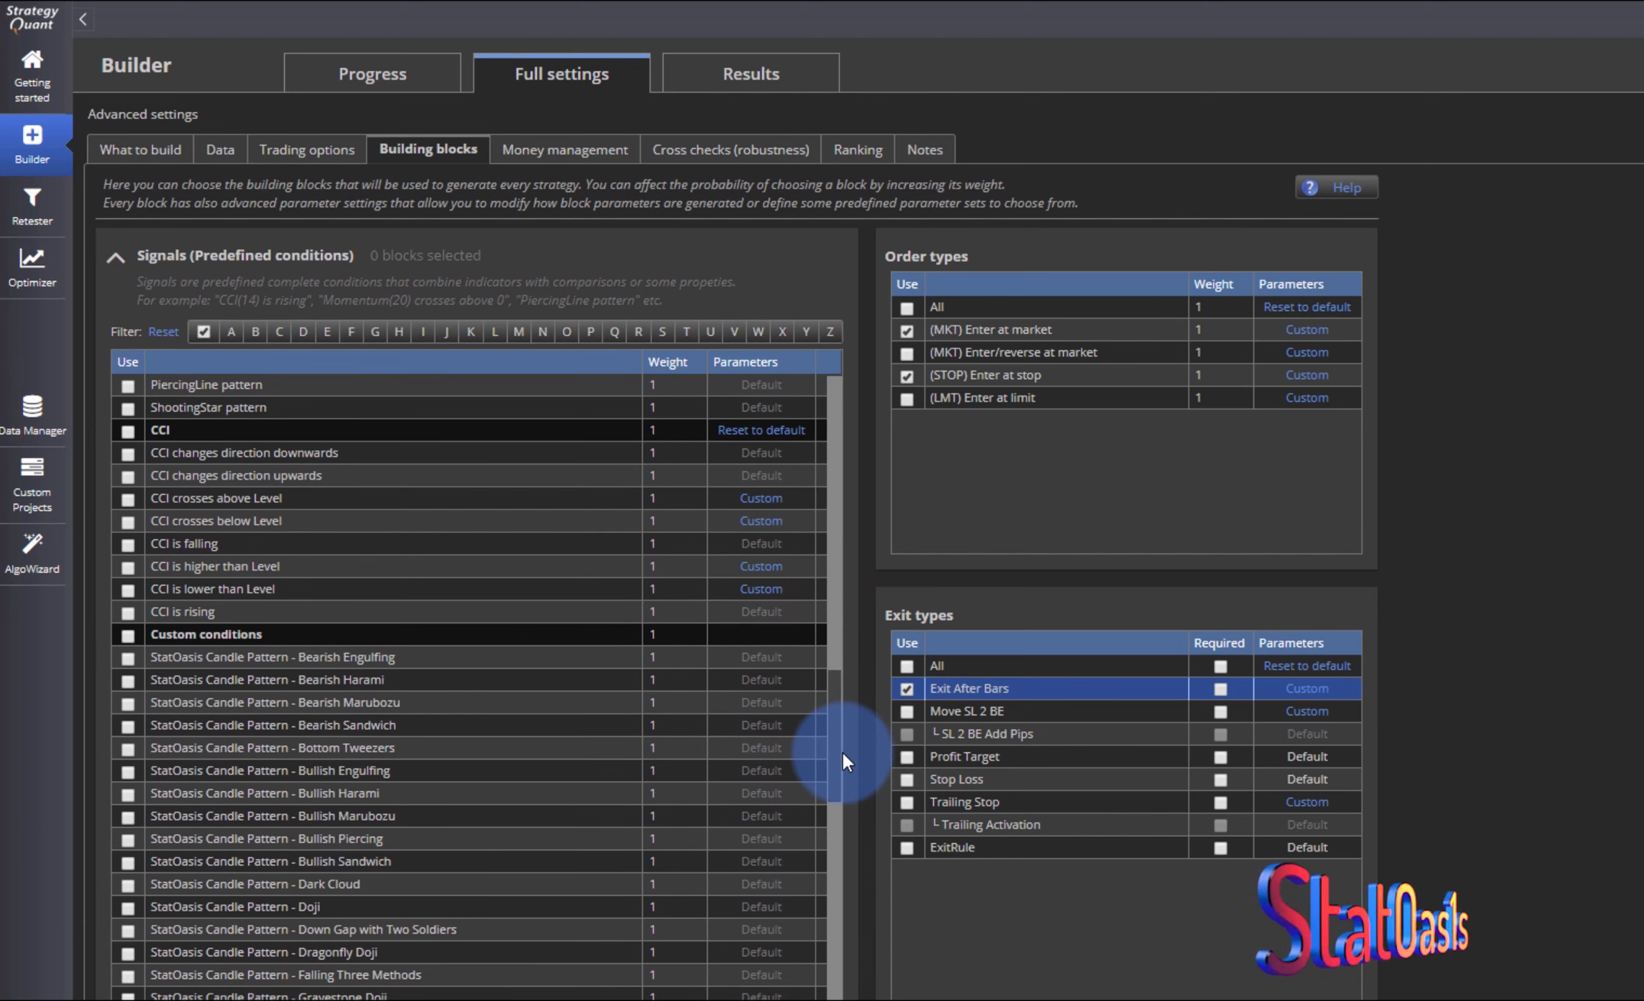
click(126, 635)
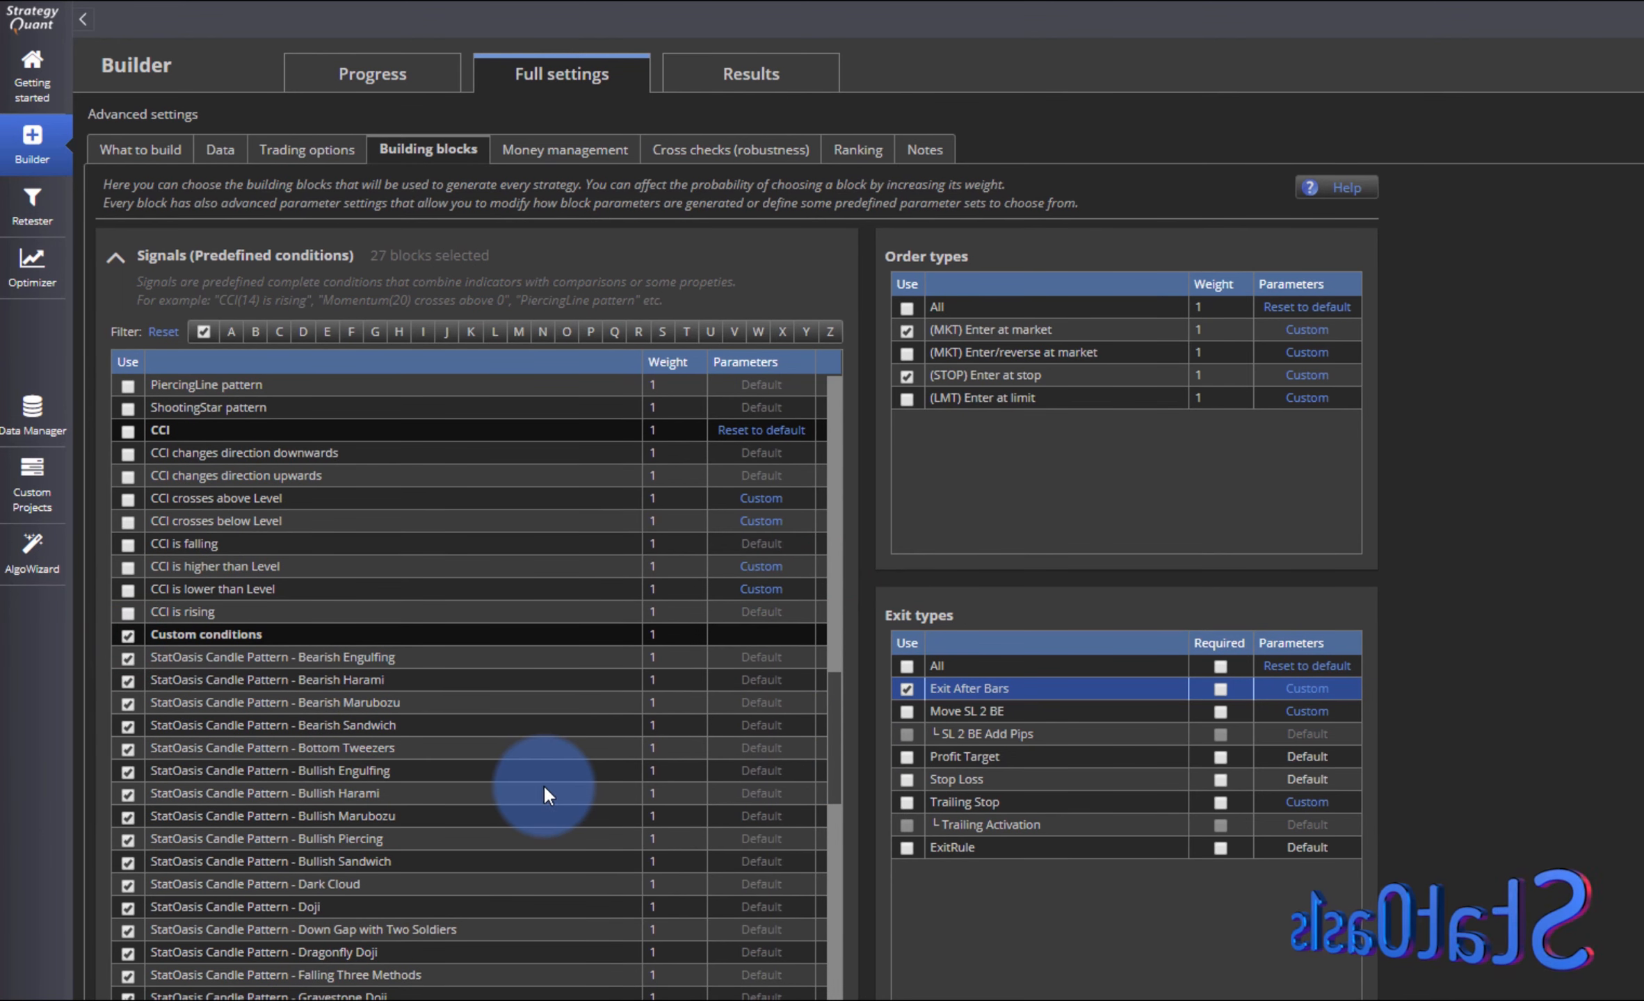
- Deselect all indicator building blocks
click(749, 884)
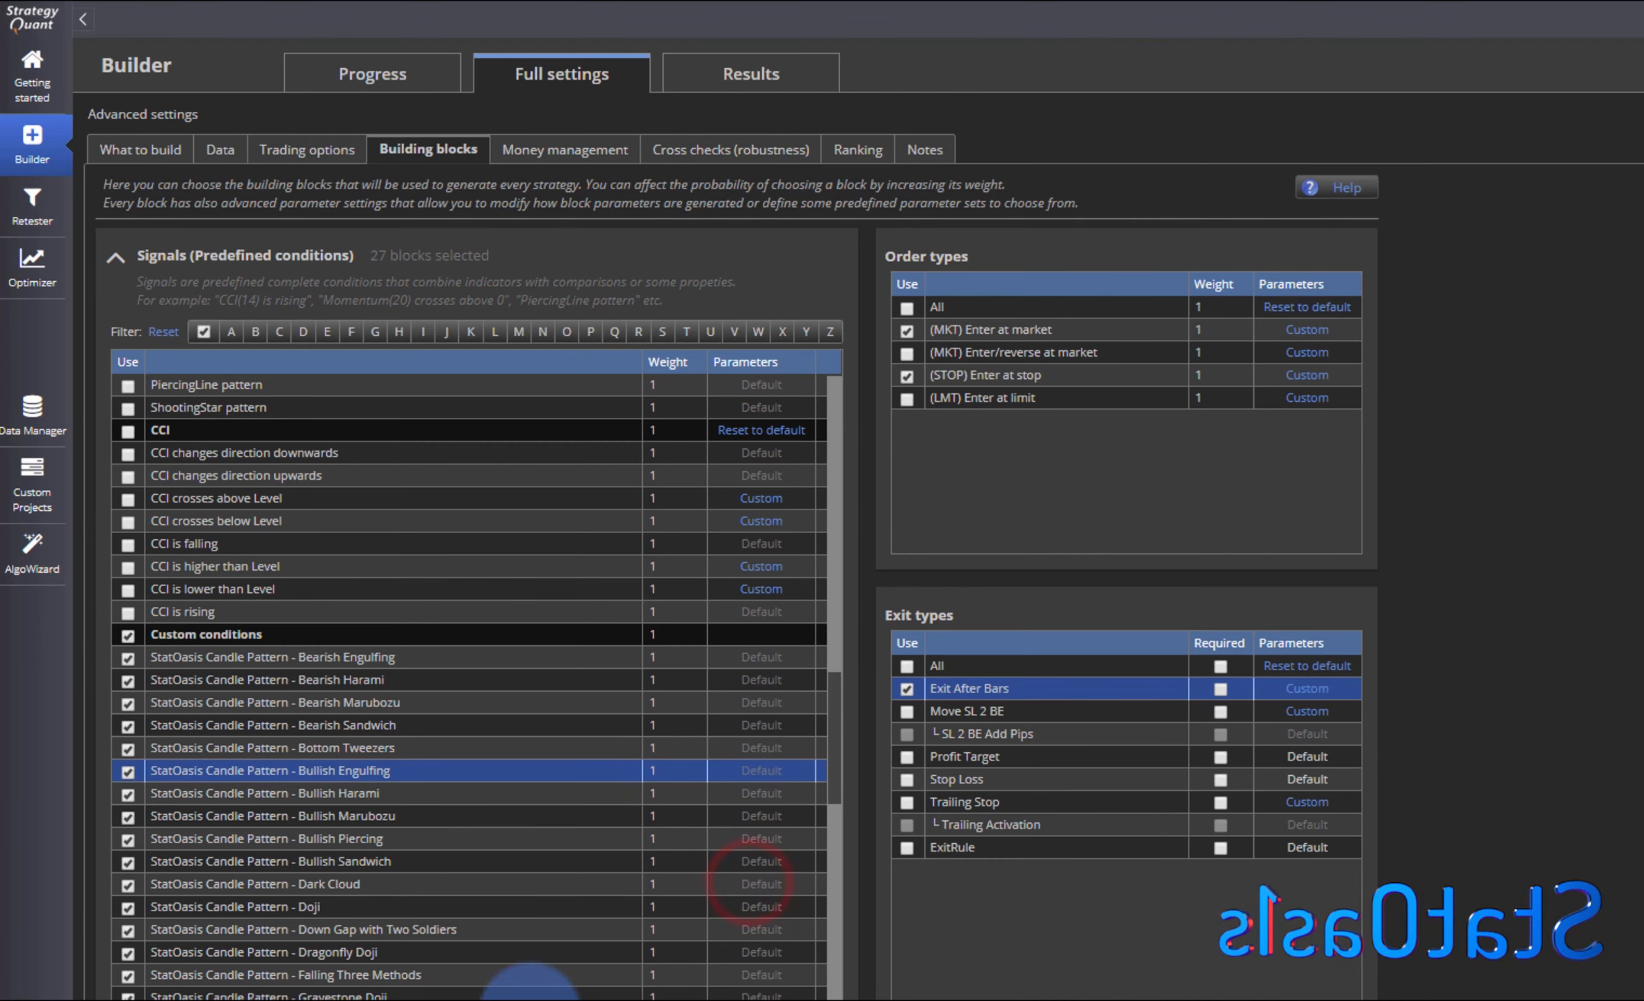
click(266, 1000)
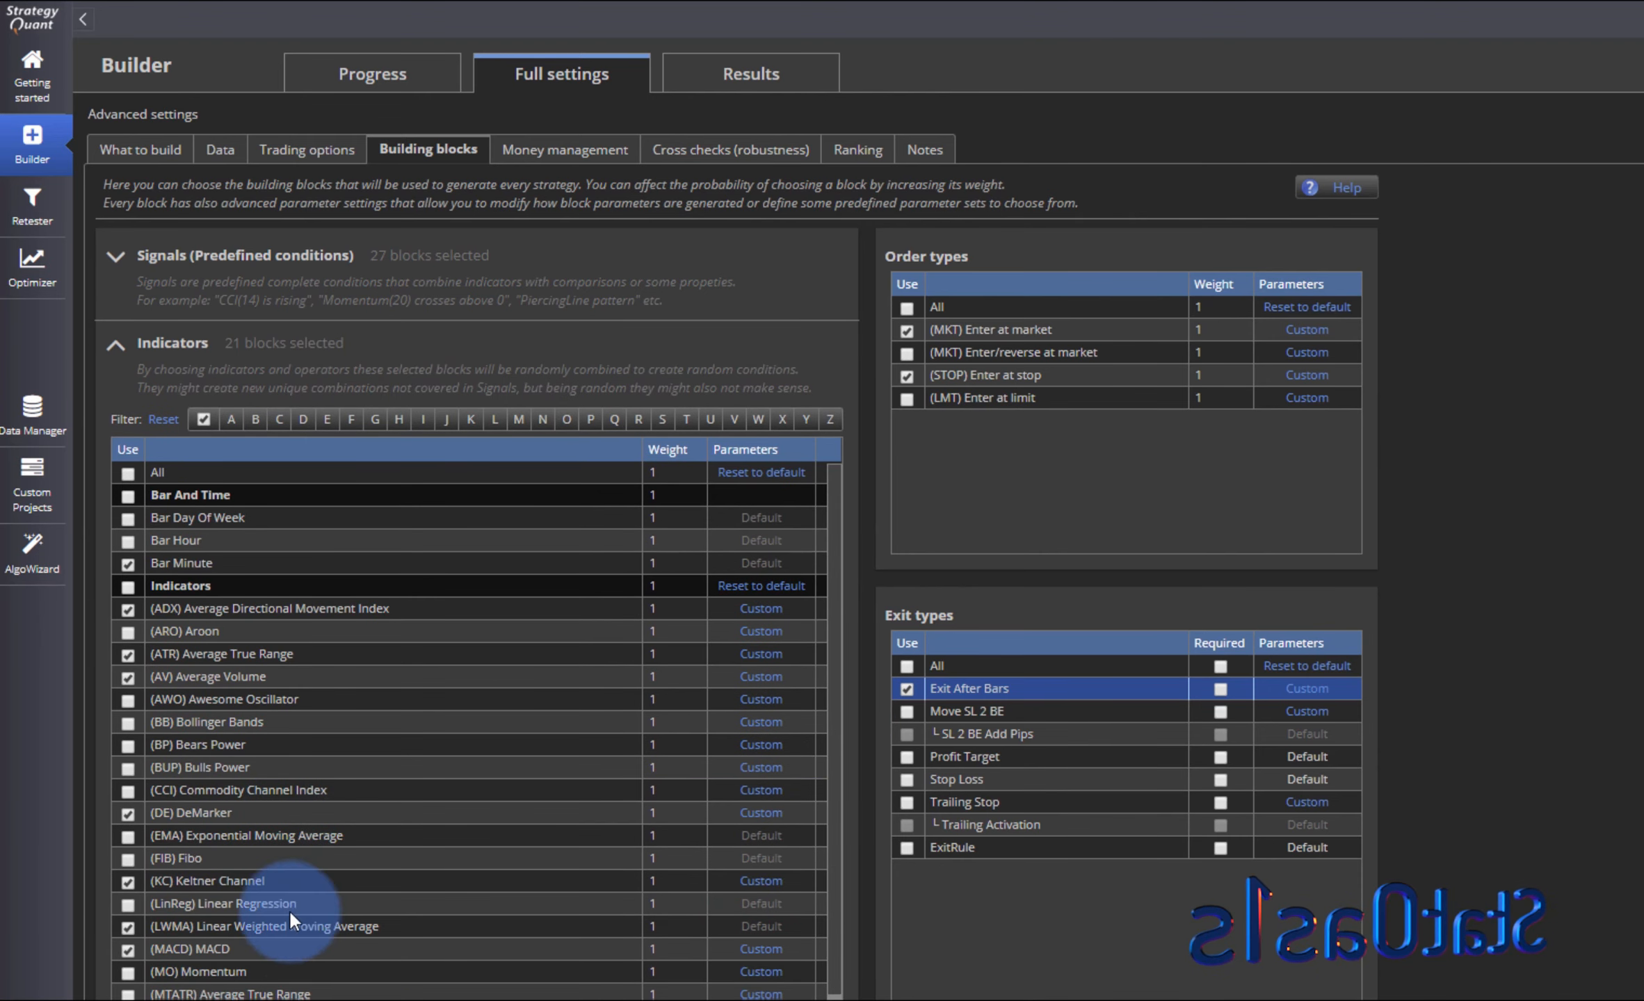
click(129, 472)
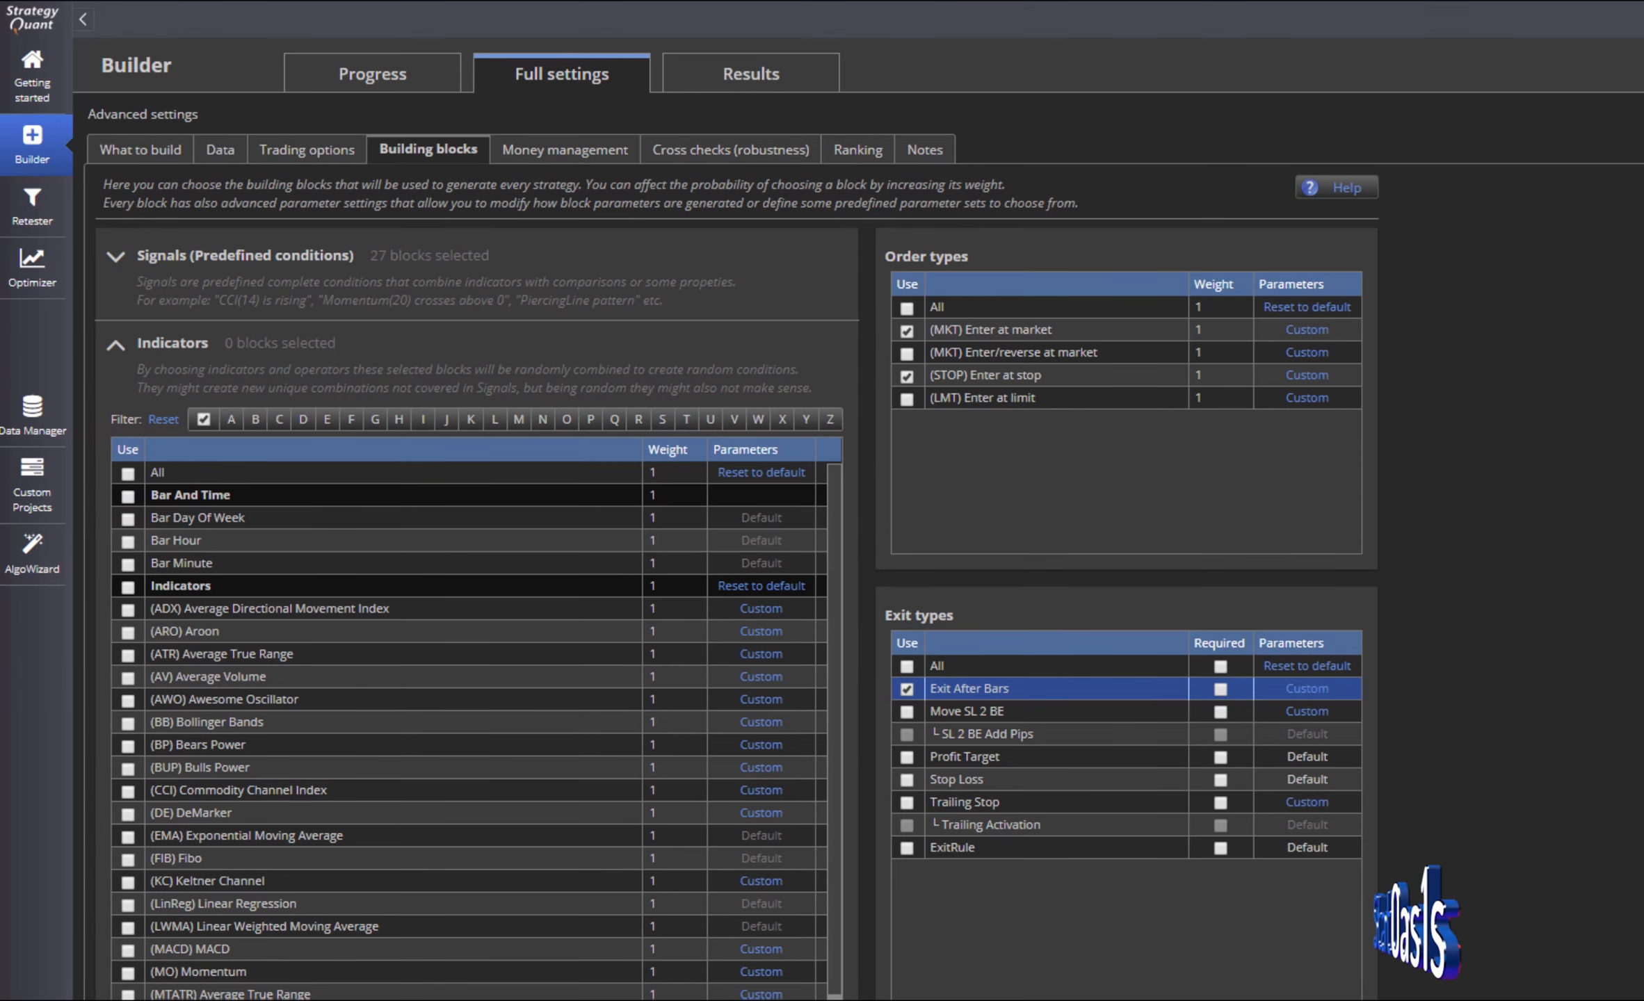
- Disable the (STOP) Enter at stop order type
click(219, 1000)
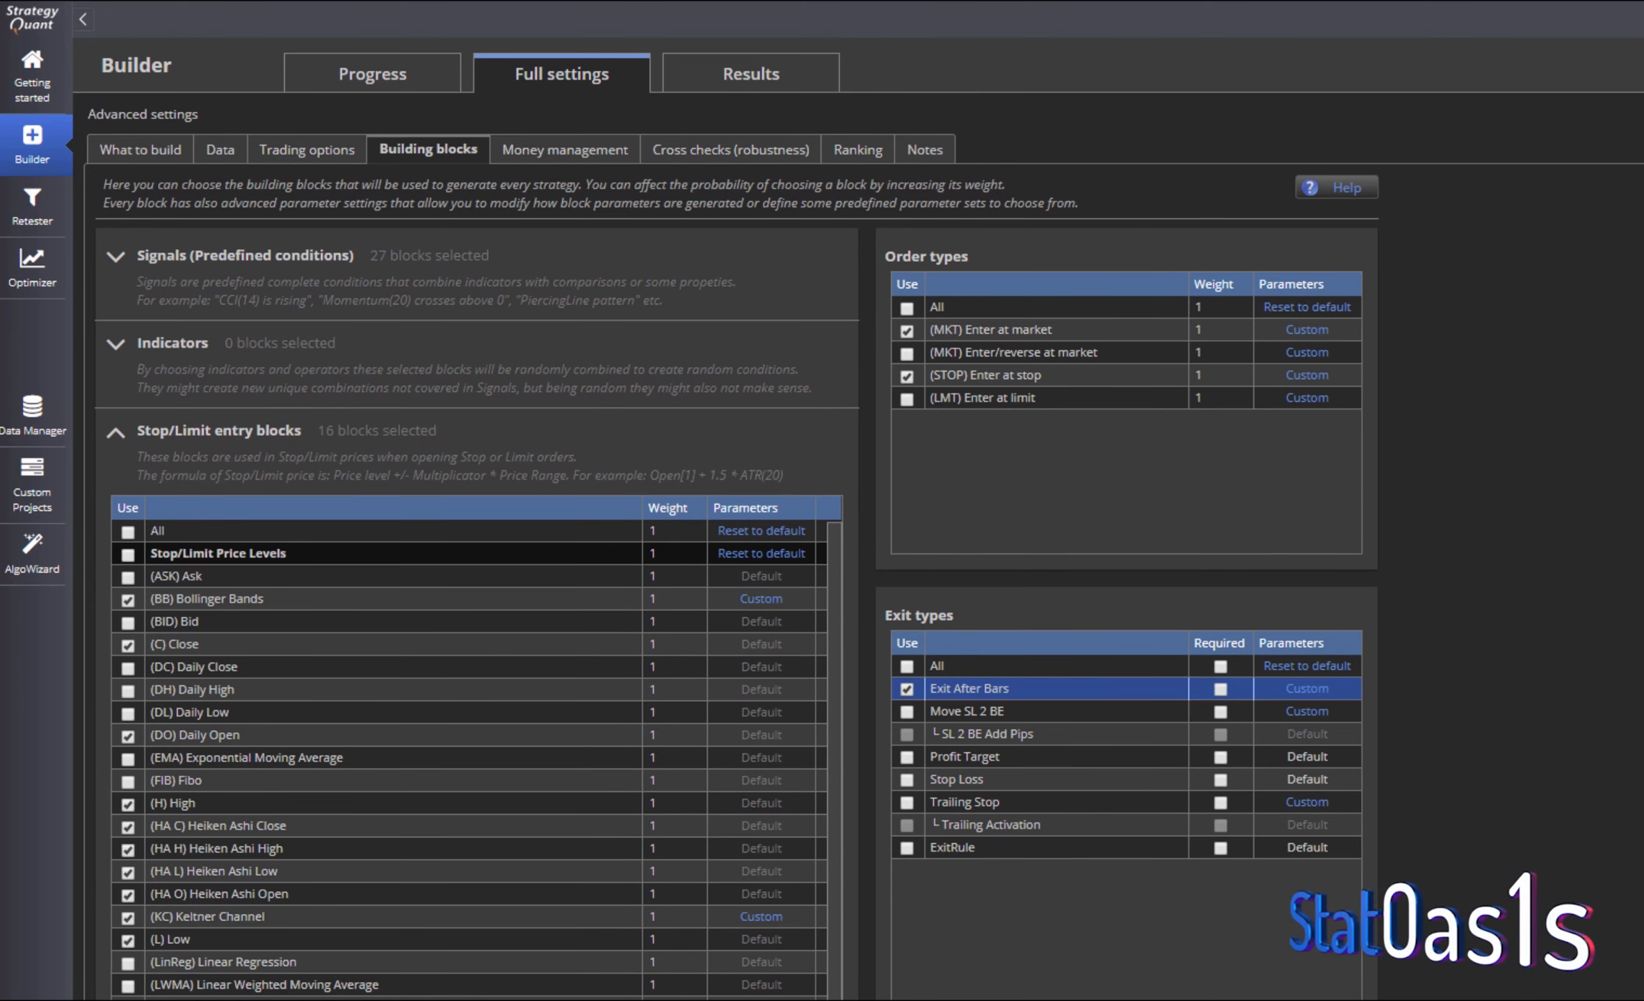
scroll(476, 758, down, 1)
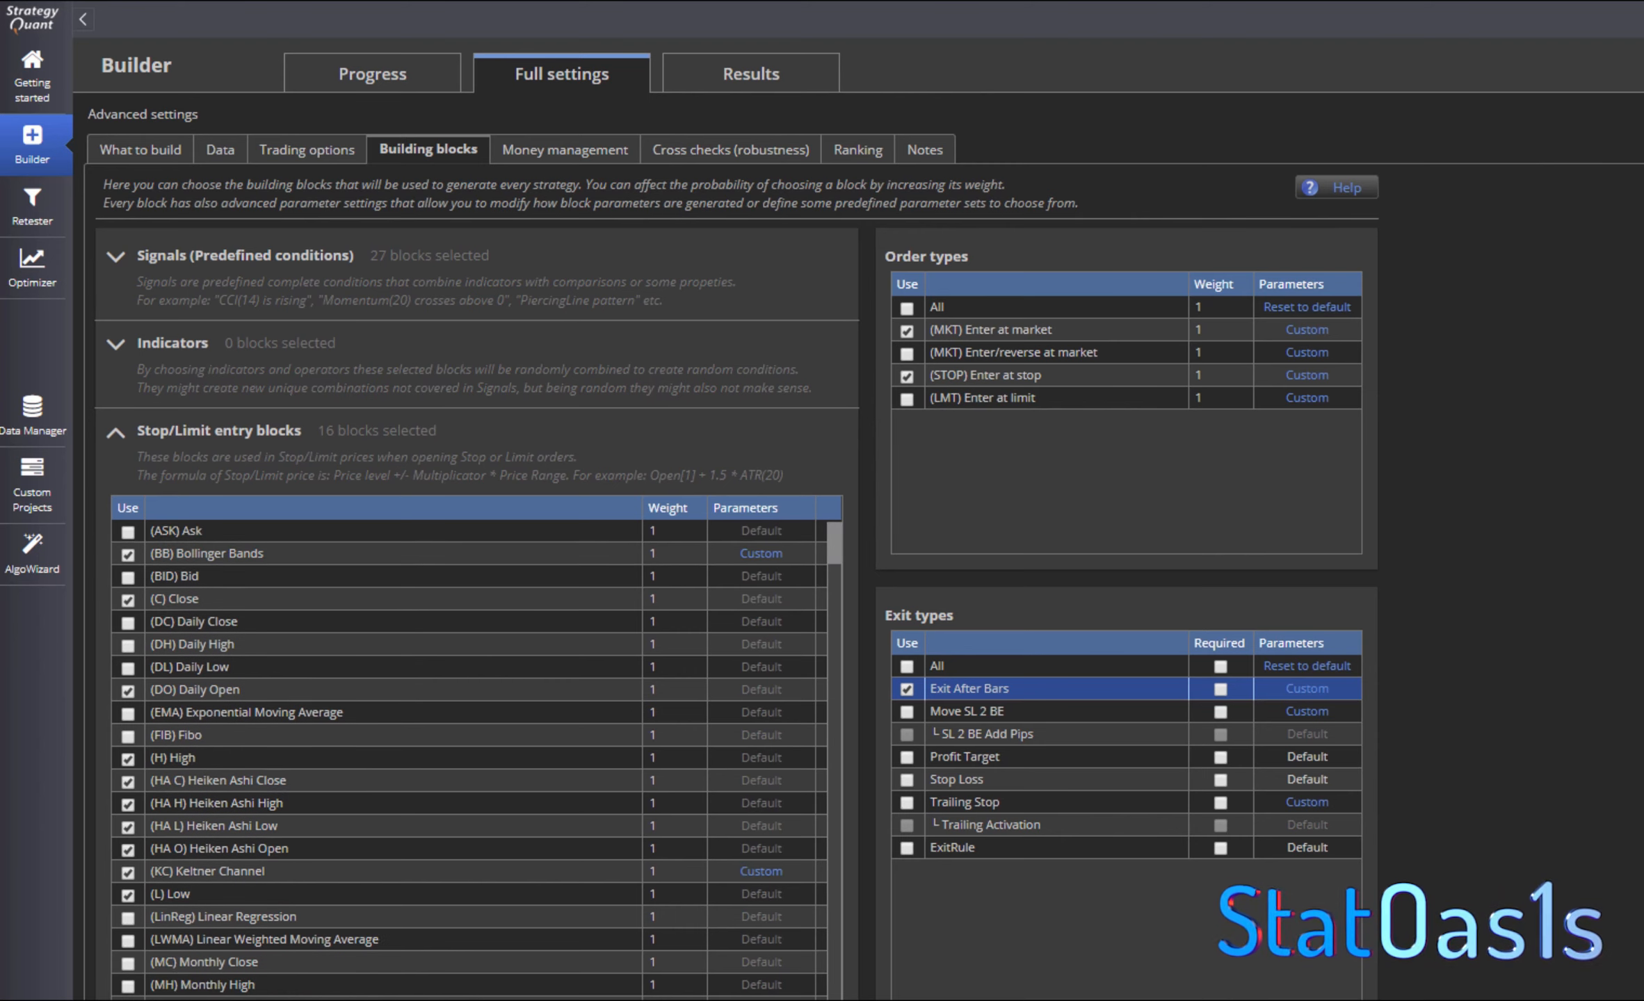
click(906, 376)
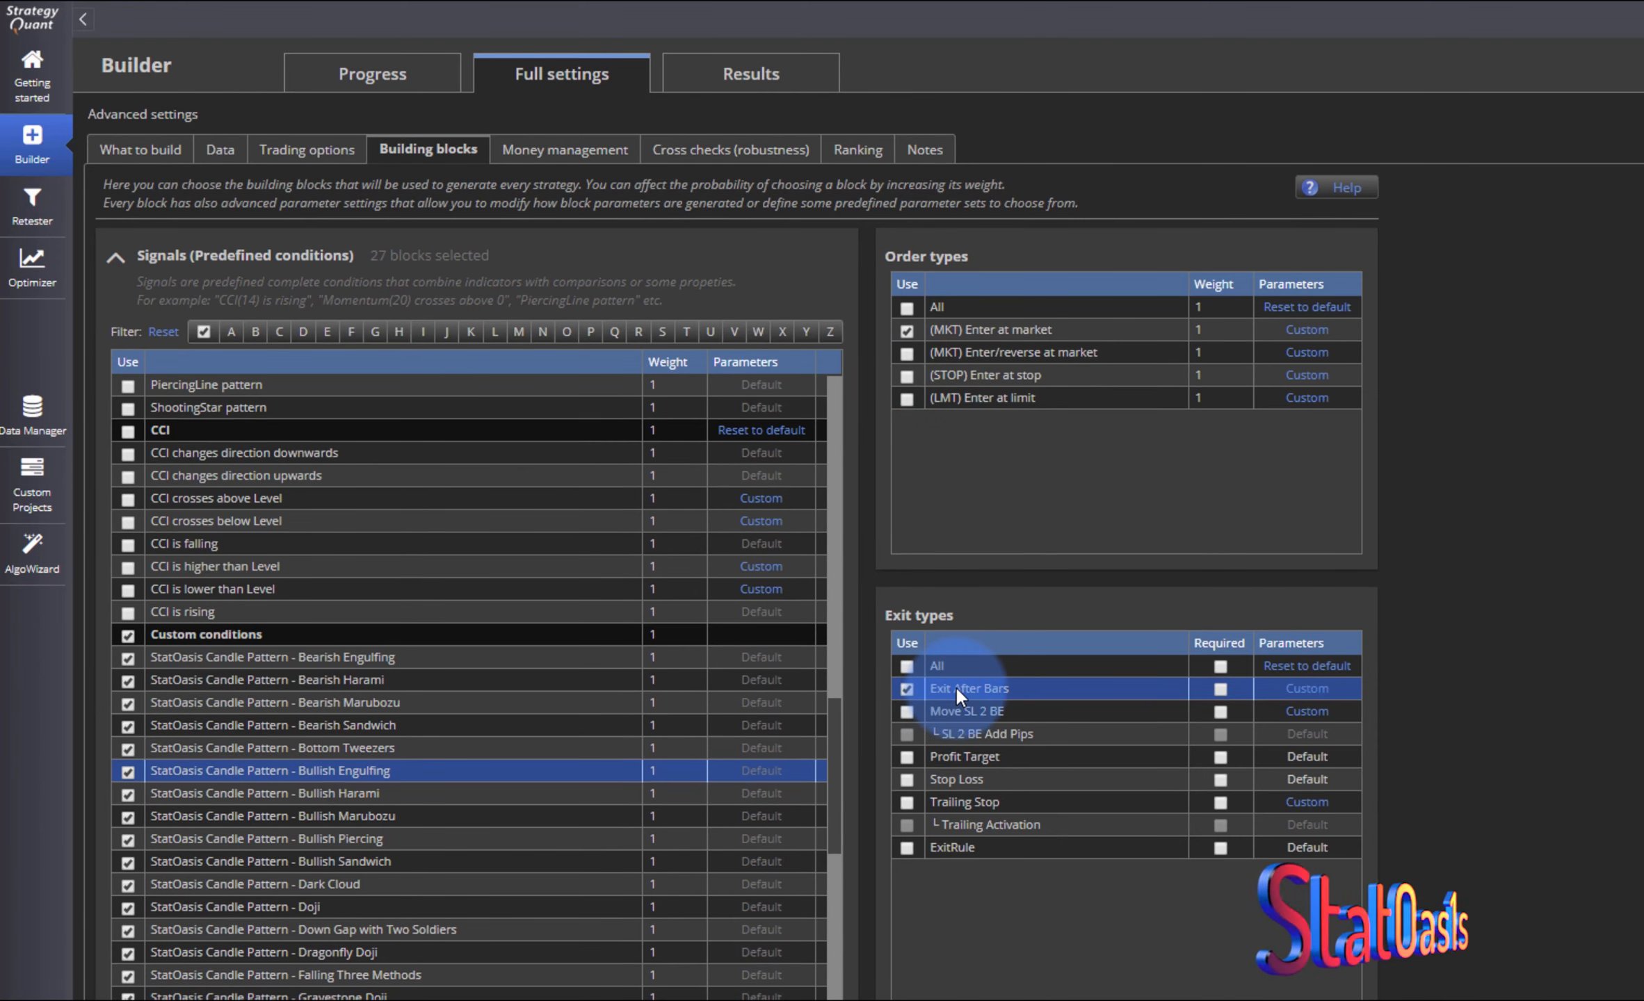
- Save the Exit After Bars parameters with the fixed value of 10
click(1294, 690)
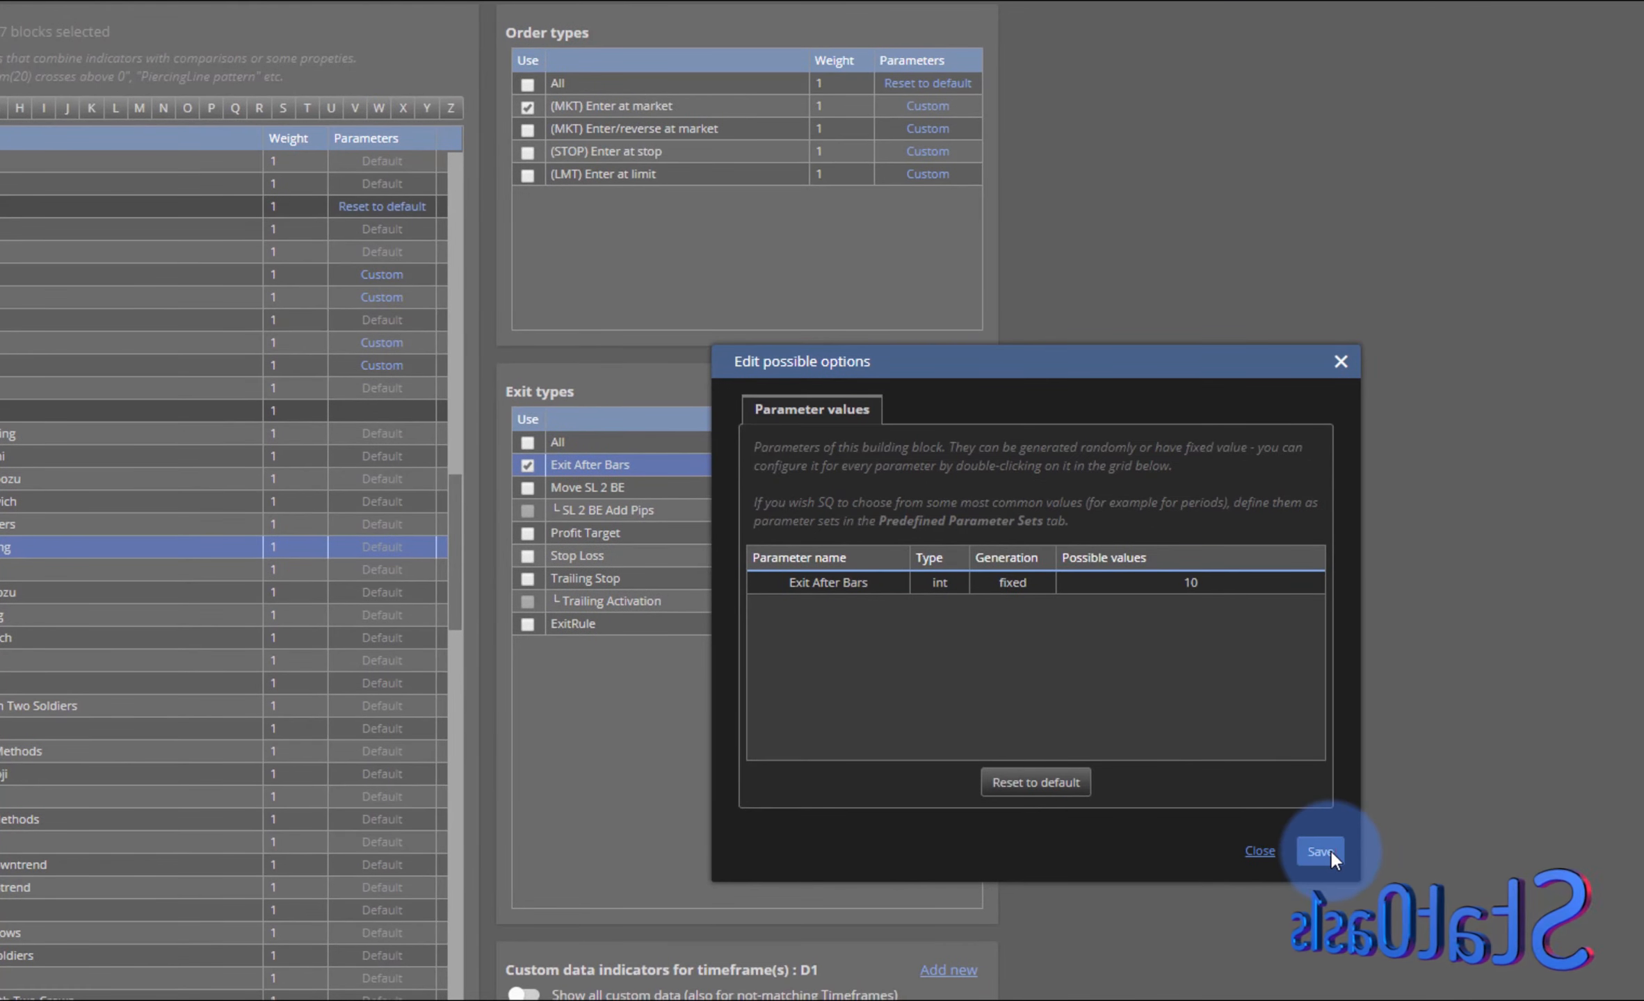
click(1321, 850)
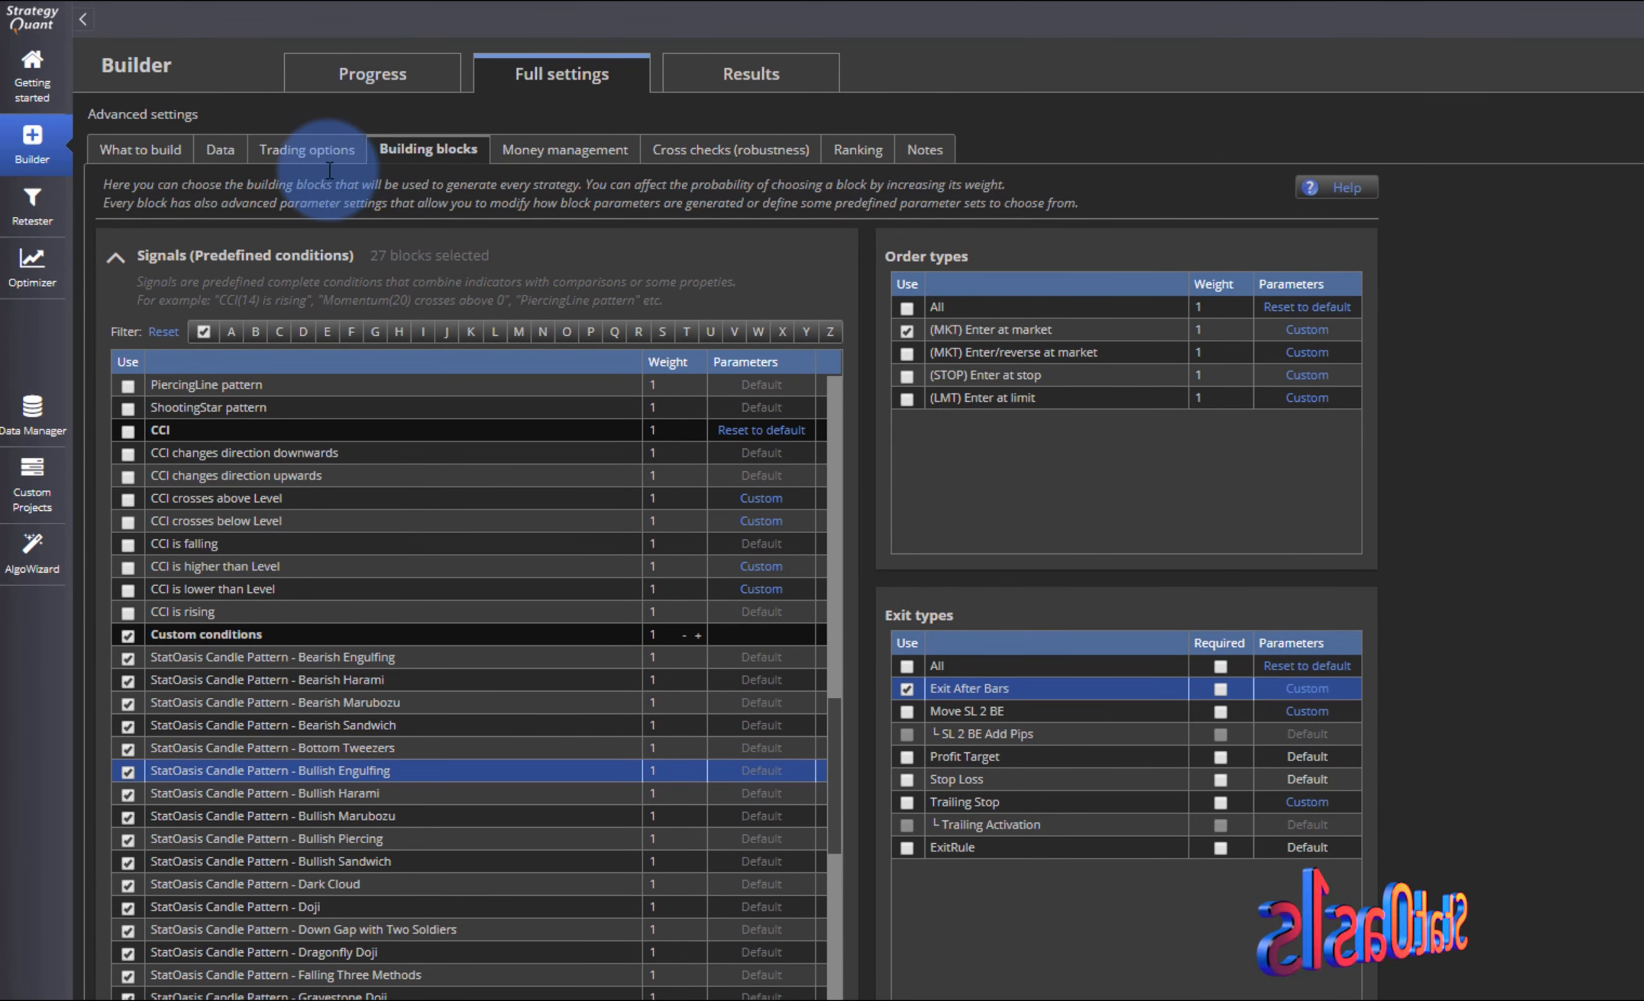
- Switch to the build progress and stop the running strategy generation
click(367, 69)
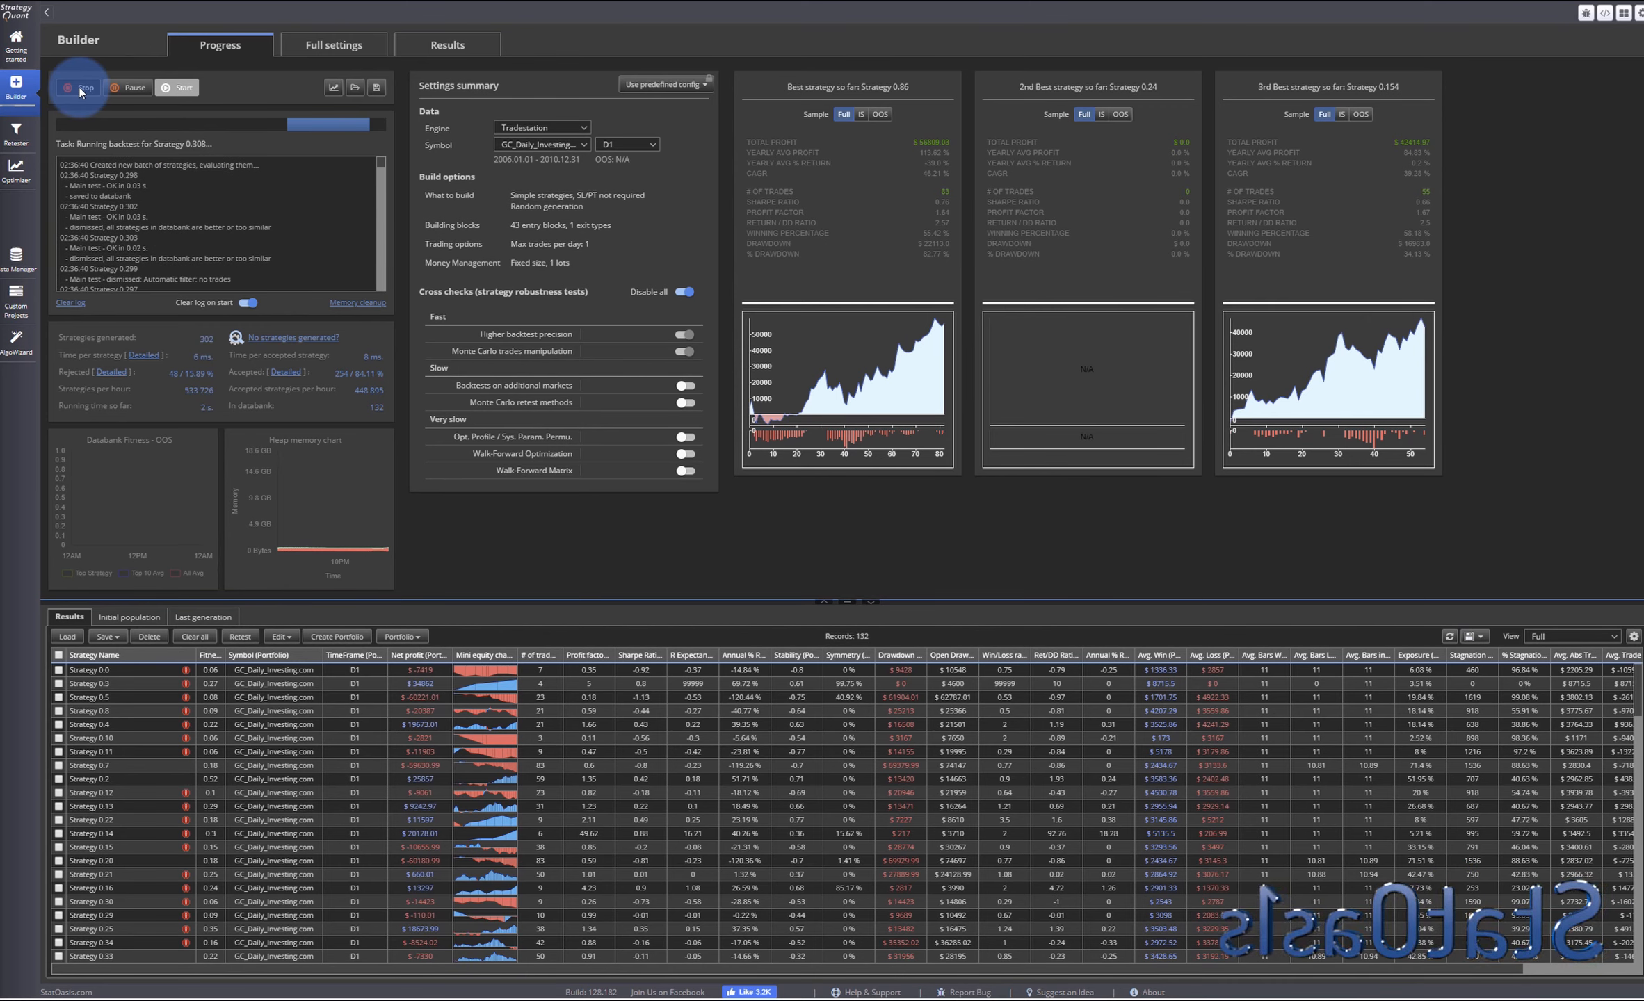
click(81, 90)
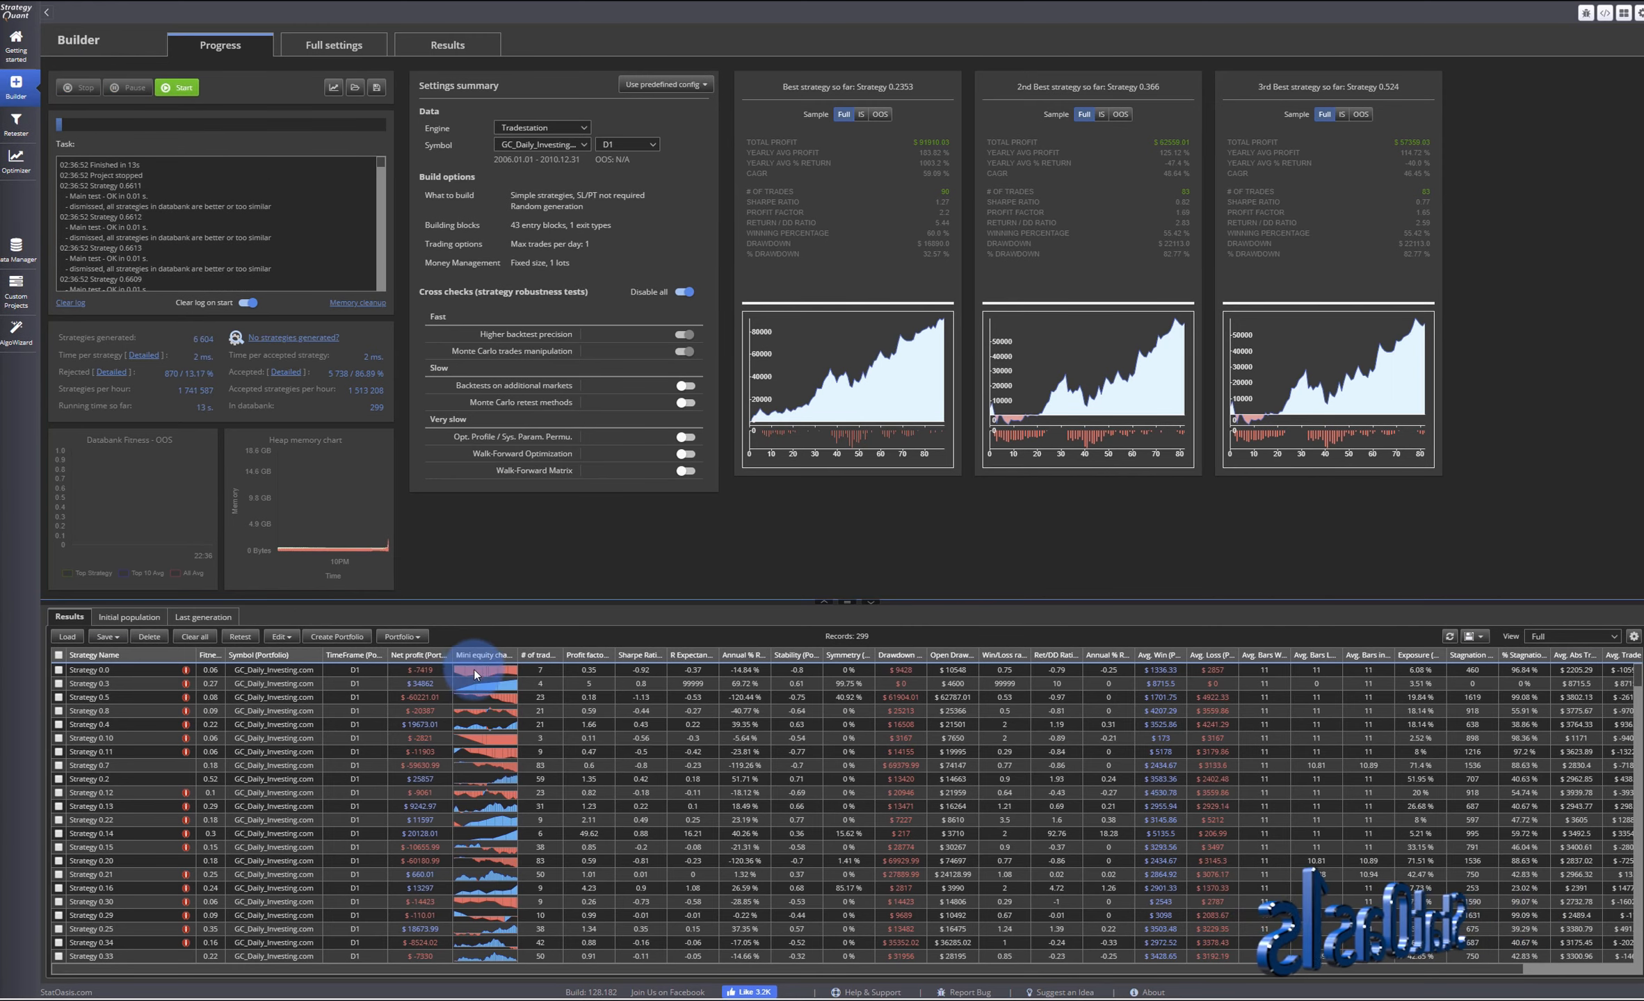
- Sort the results by net profit and open Strategy 0.2353
click(427, 660)
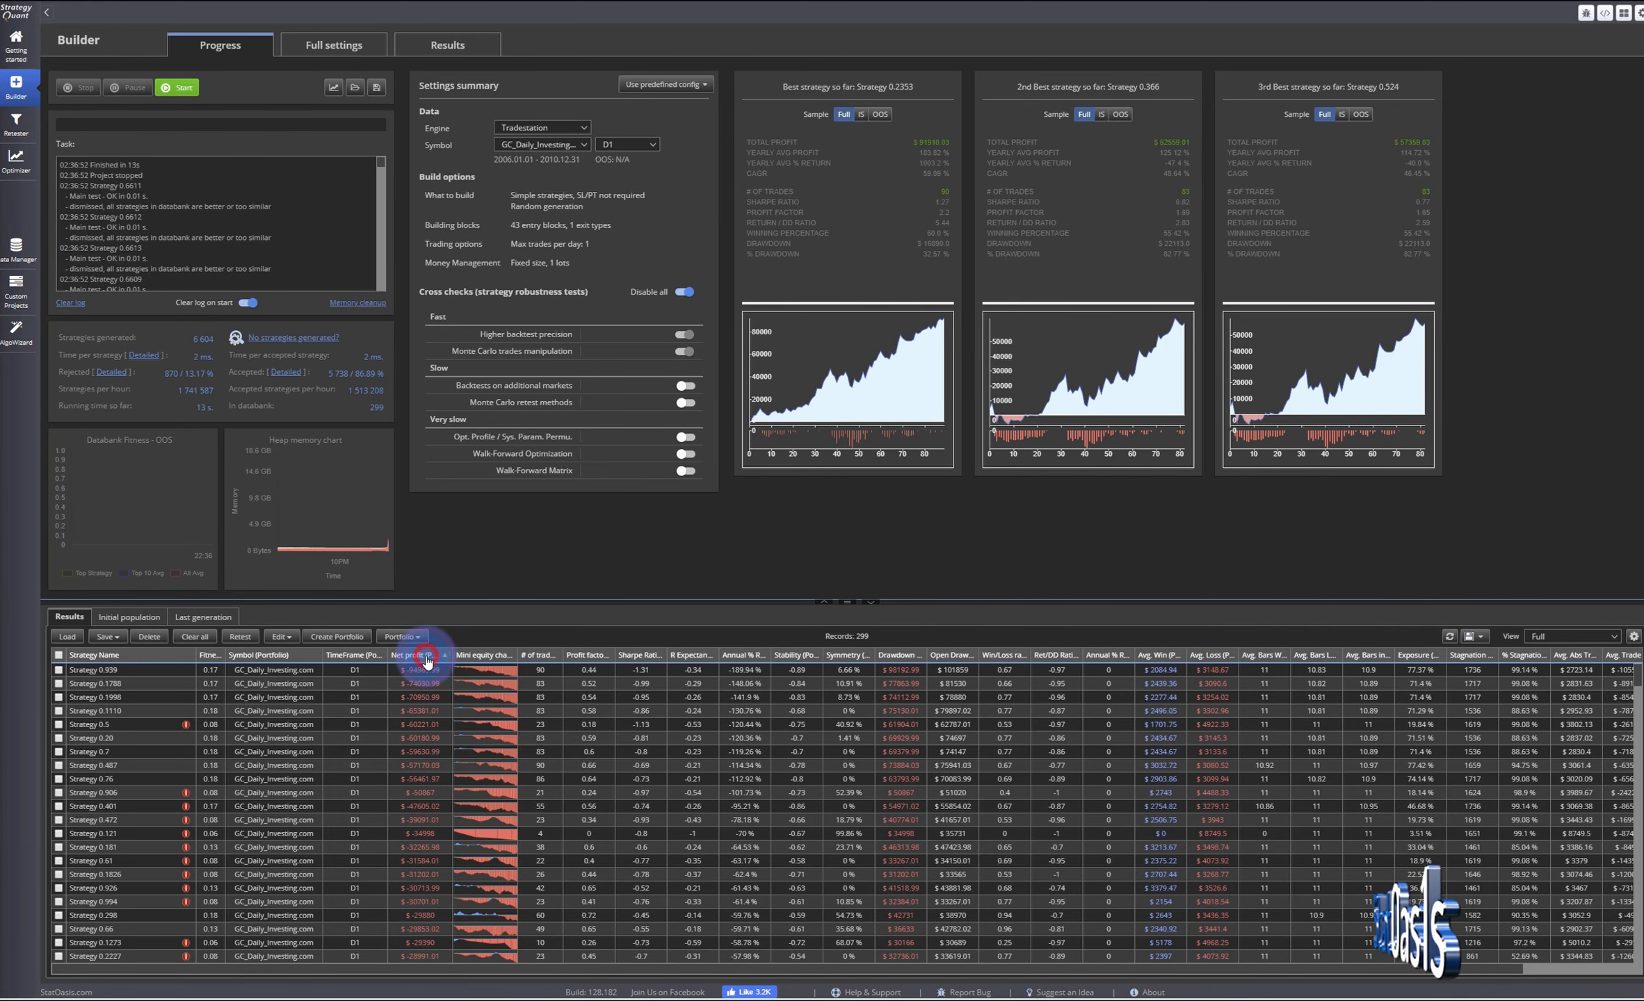
click(425, 662)
double_click(413, 676)
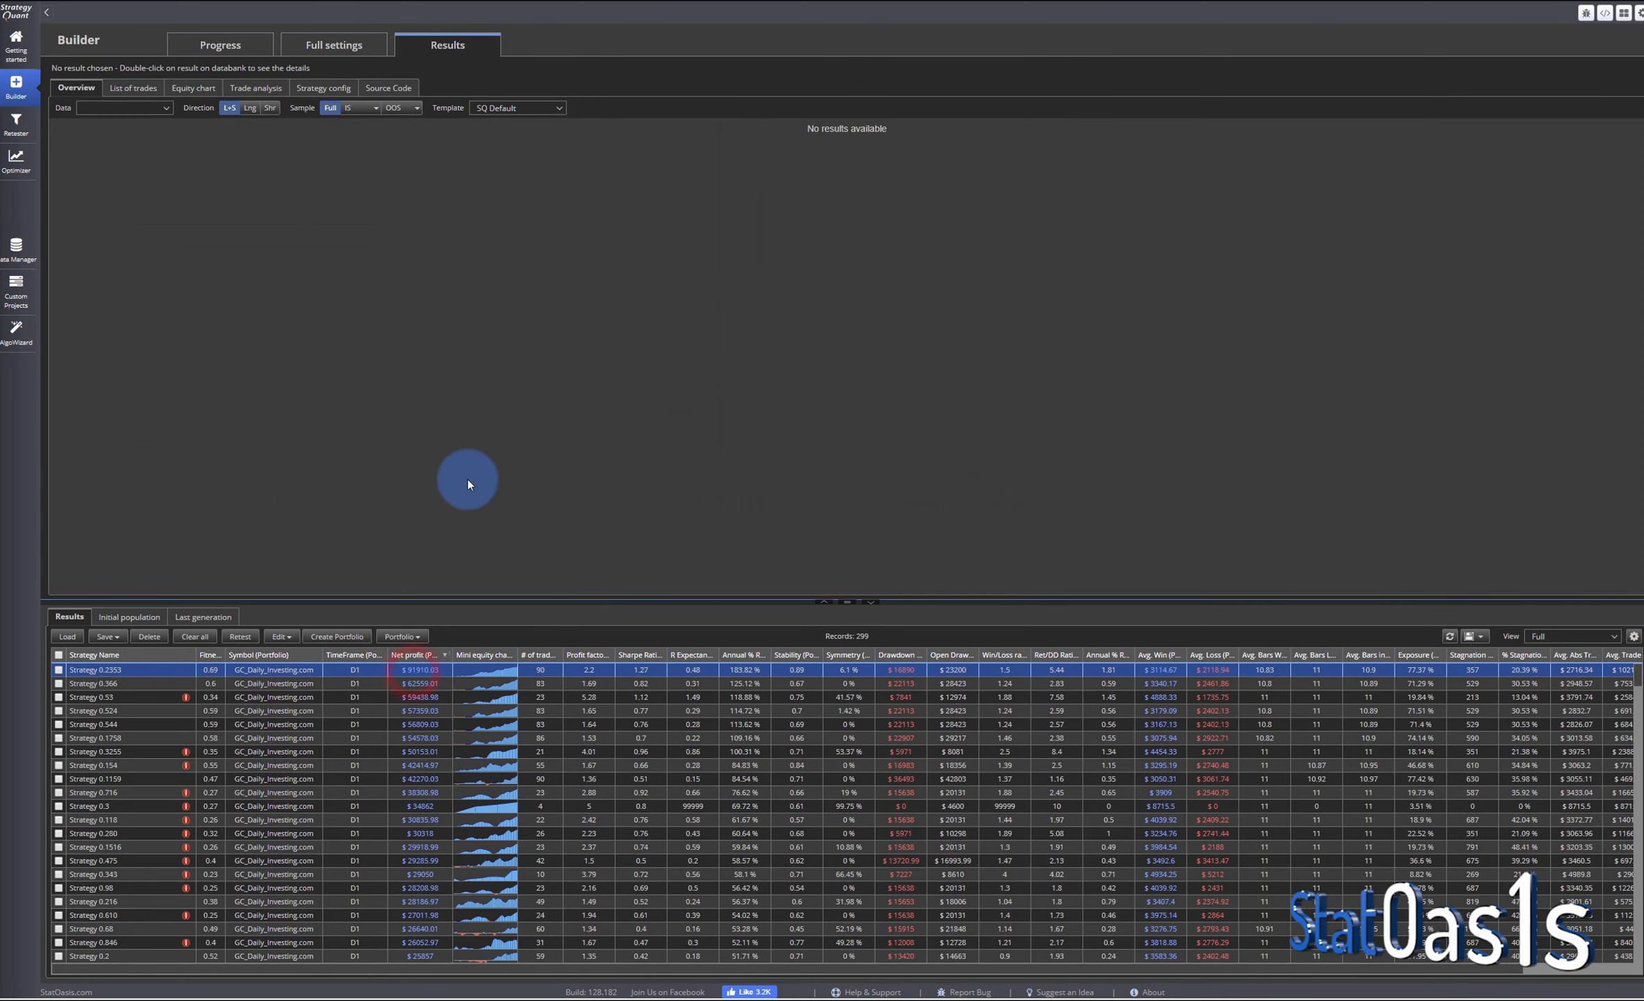
- Examine the strategy's source code, especially the custom candle pattern blocks in the entry signals
click(392, 89)
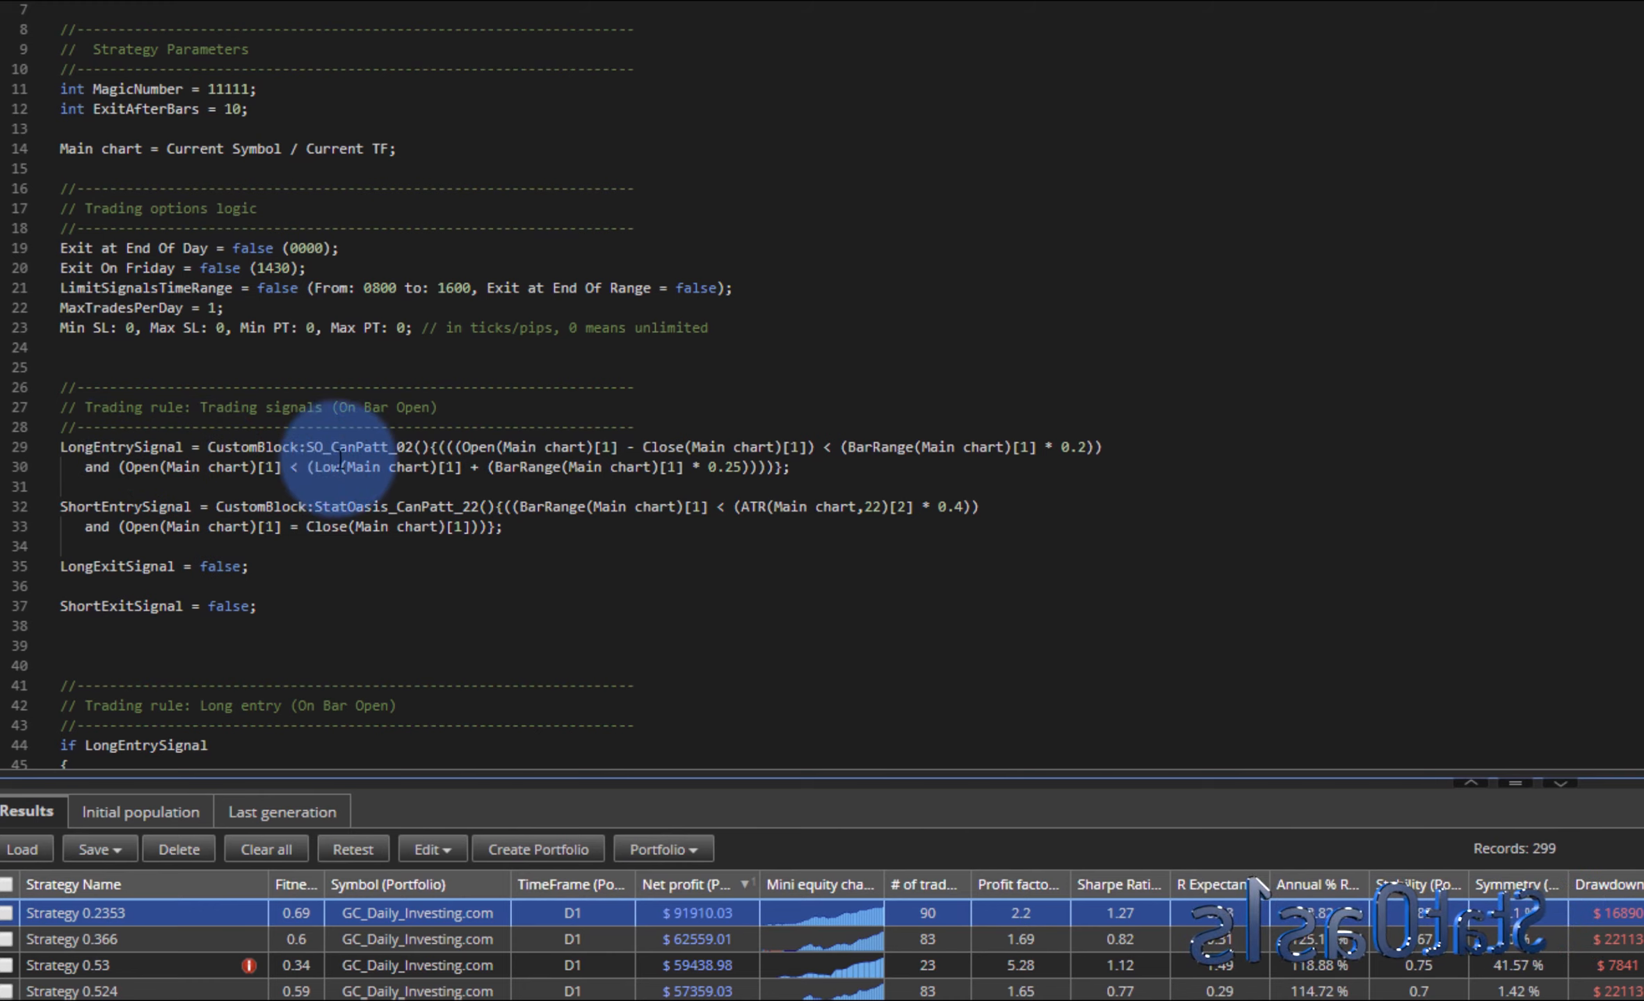
drag(417, 443, 306, 448)
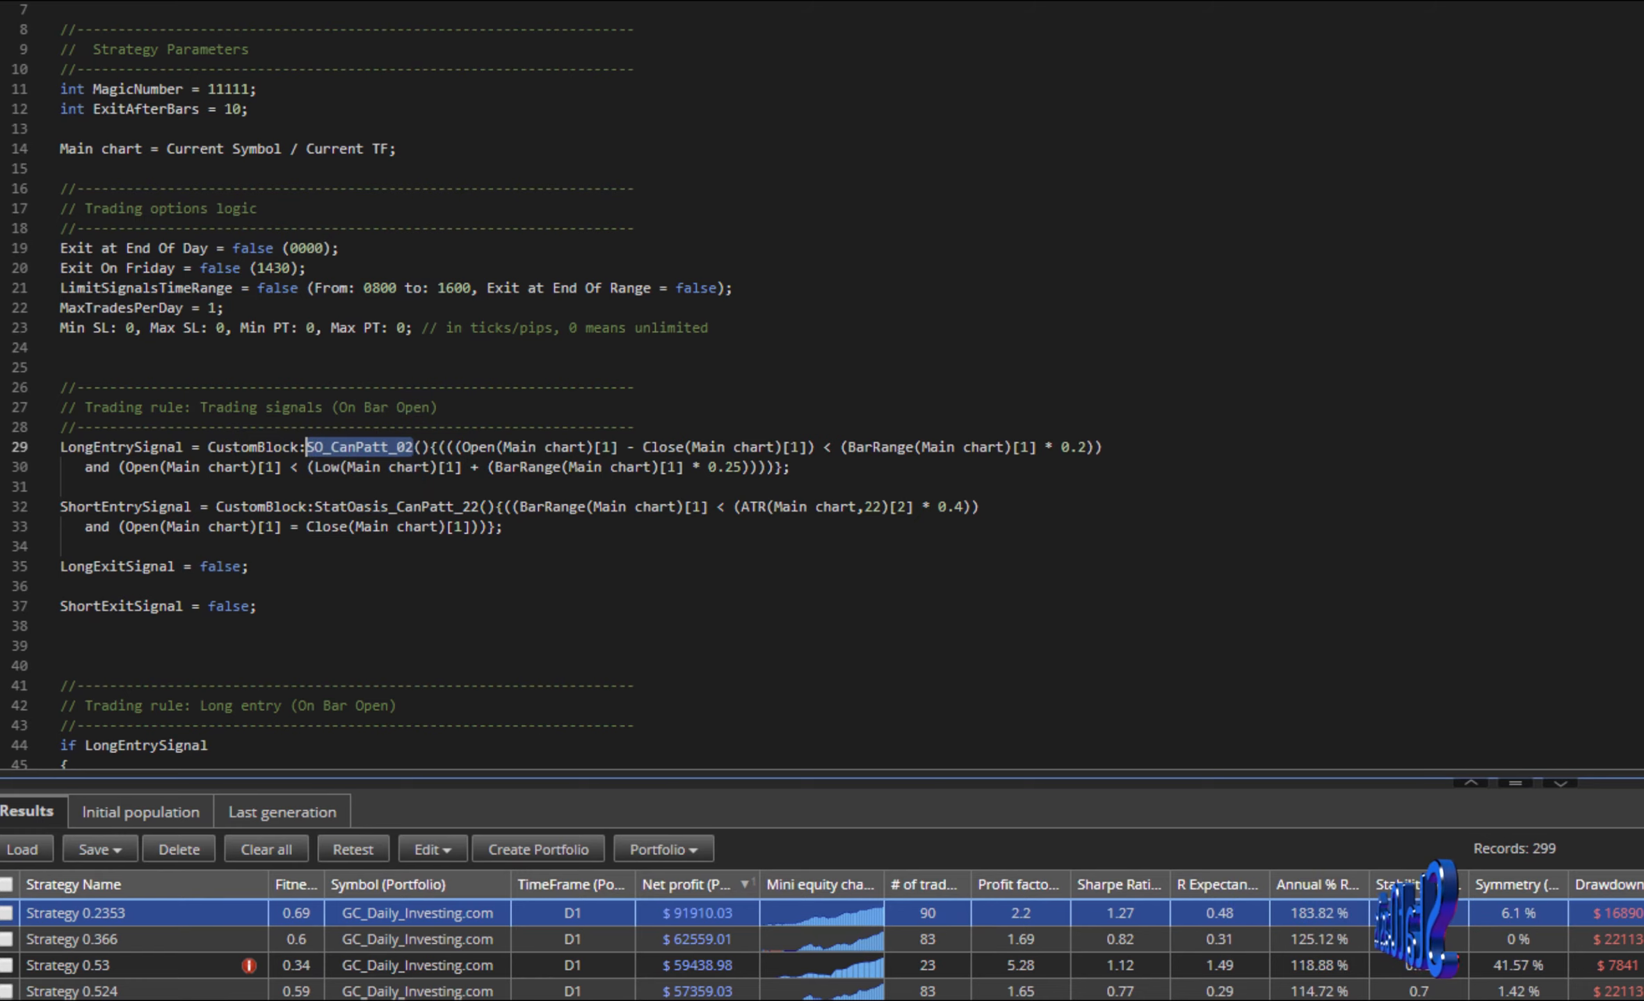
click(376, 153)
scroll(385, 320, down, 5)
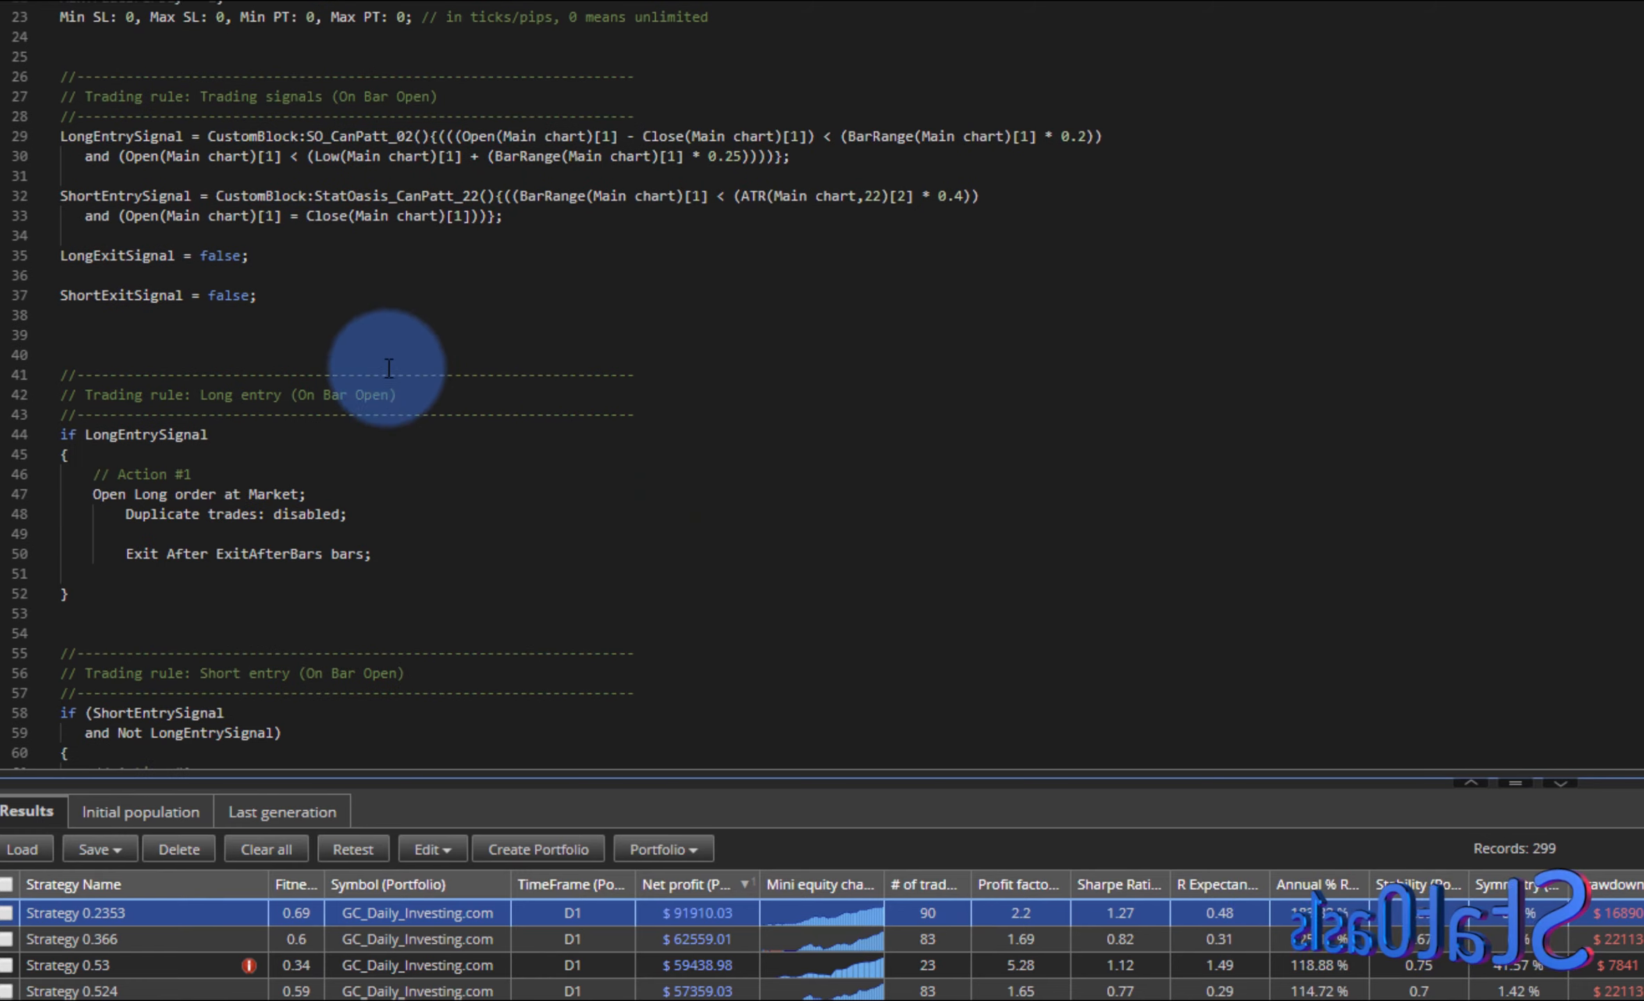
click(408, 139)
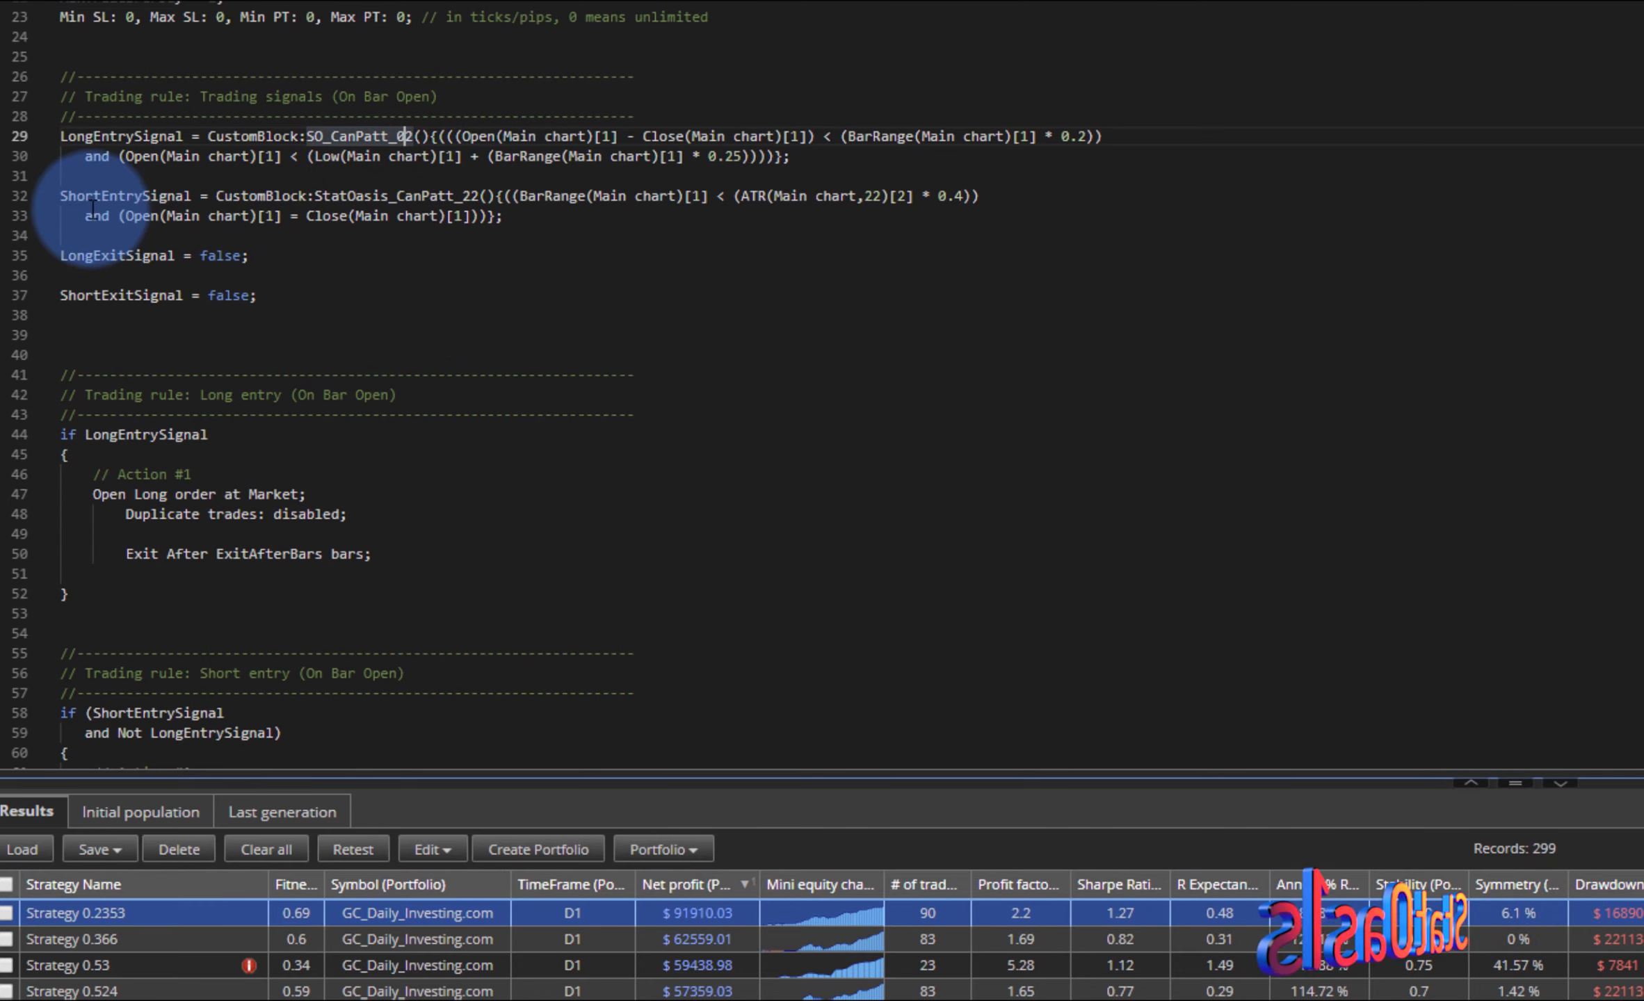
click(466, 195)
drag(466, 195, 483, 195)
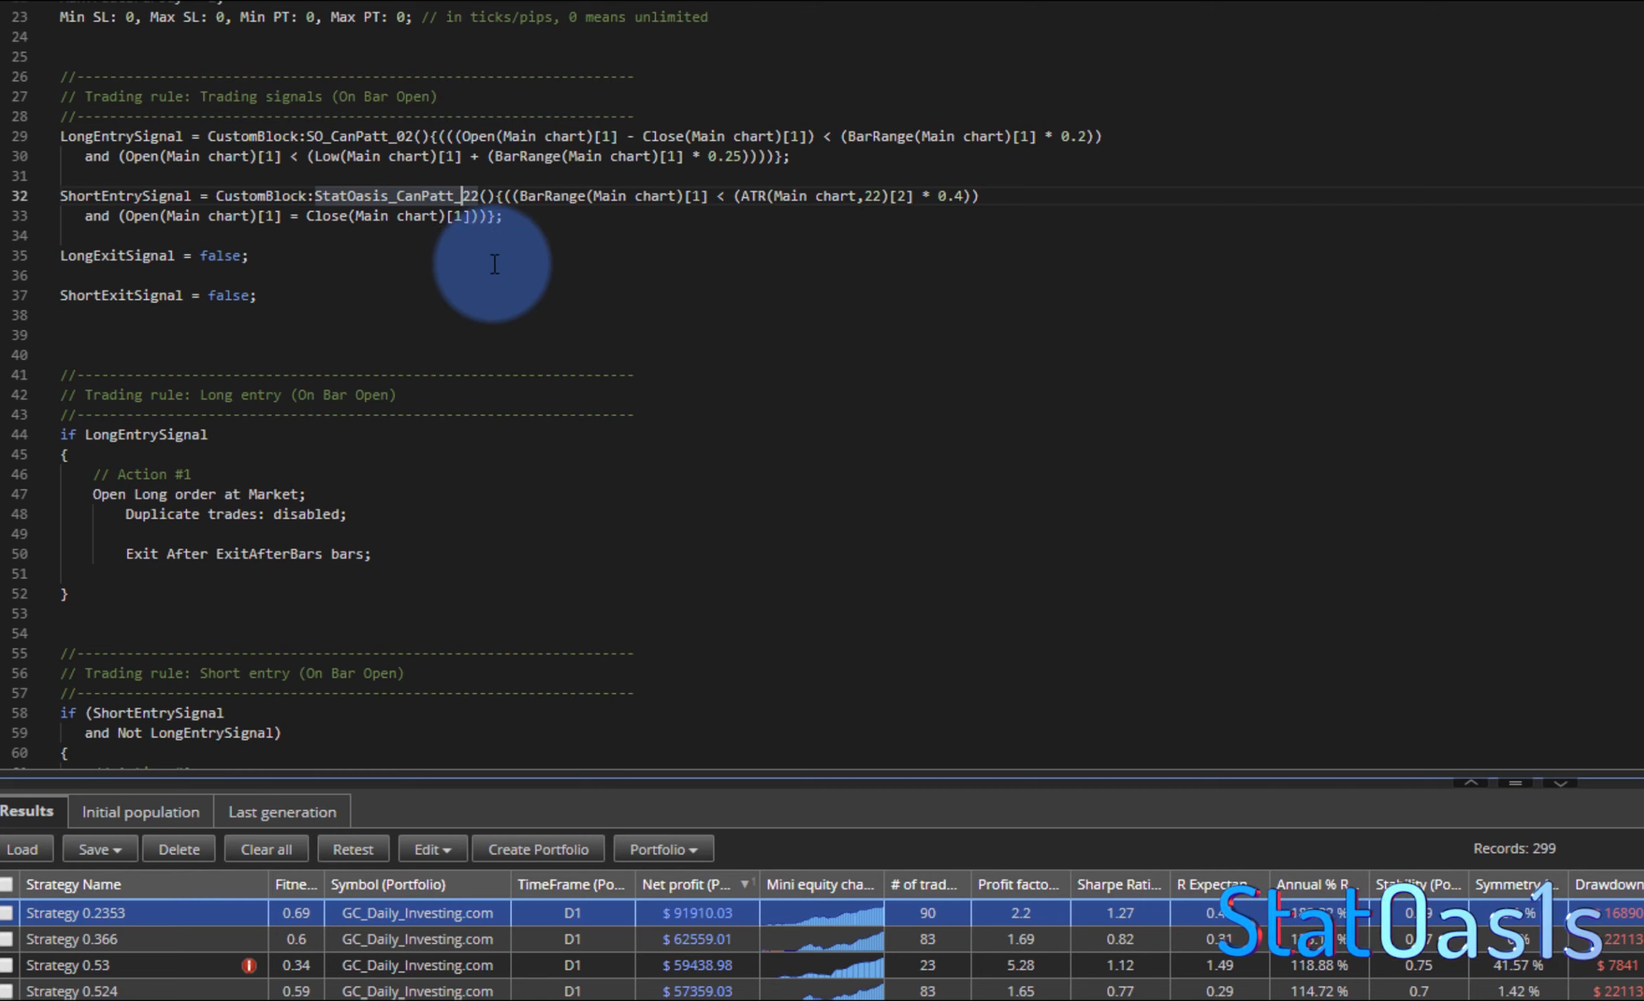
- Browse other strategies in the results to compare their entry signal blocks in the source code
click(430, 943)
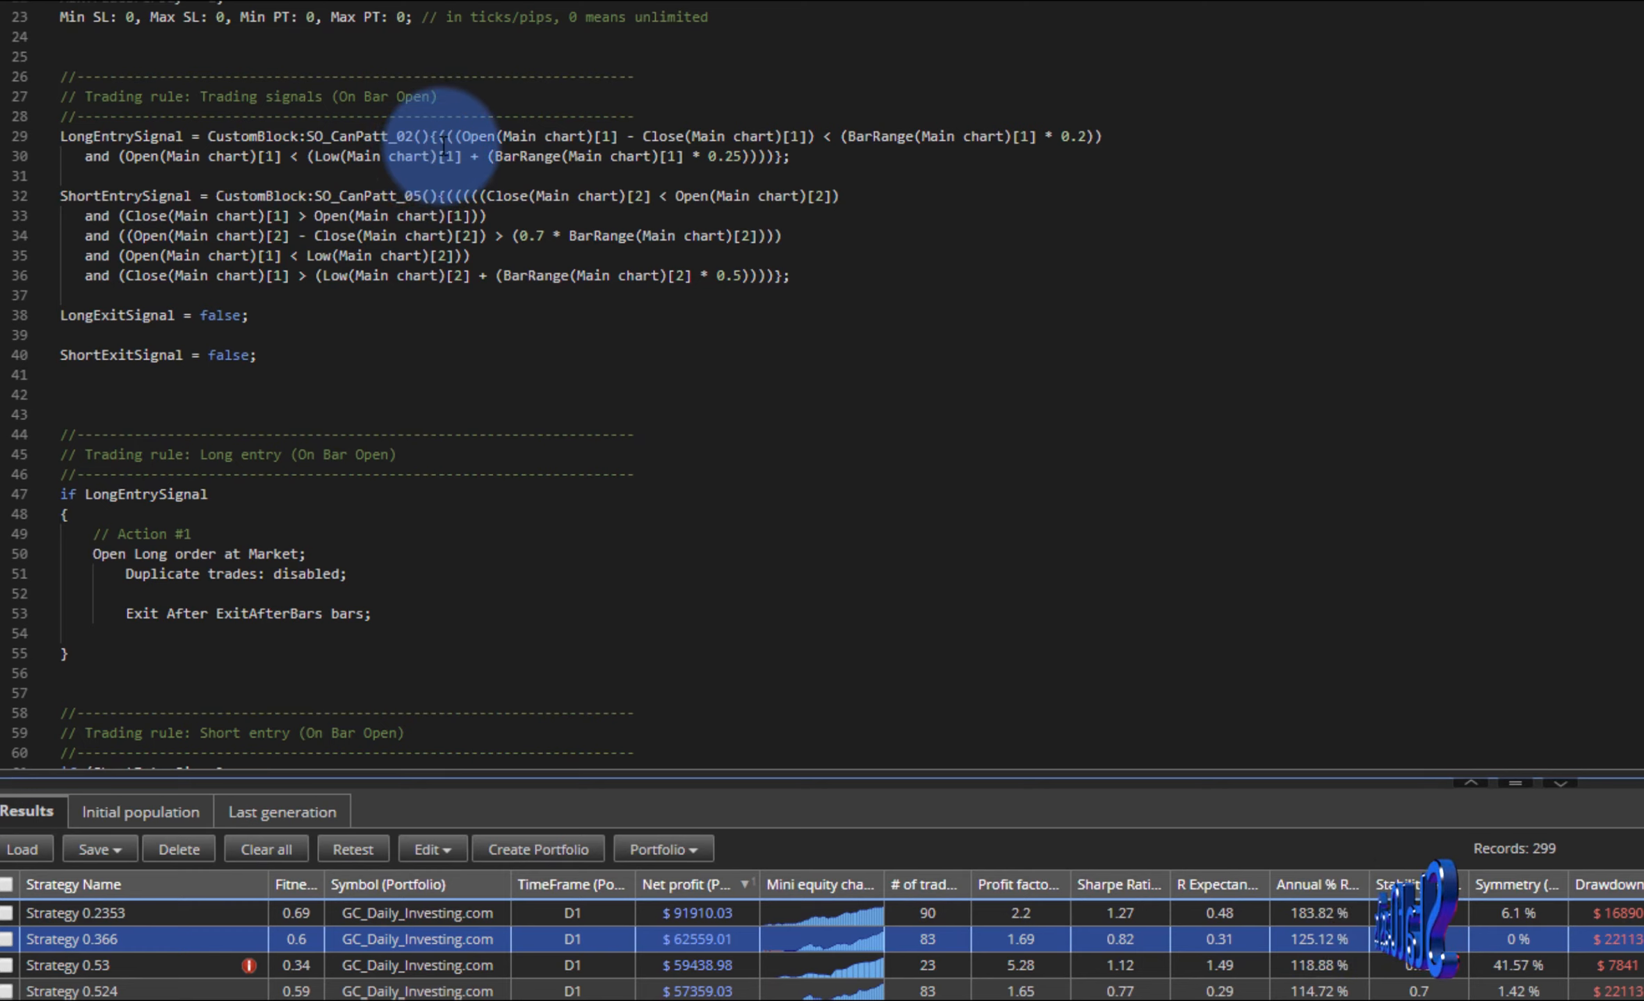
click(404, 195)
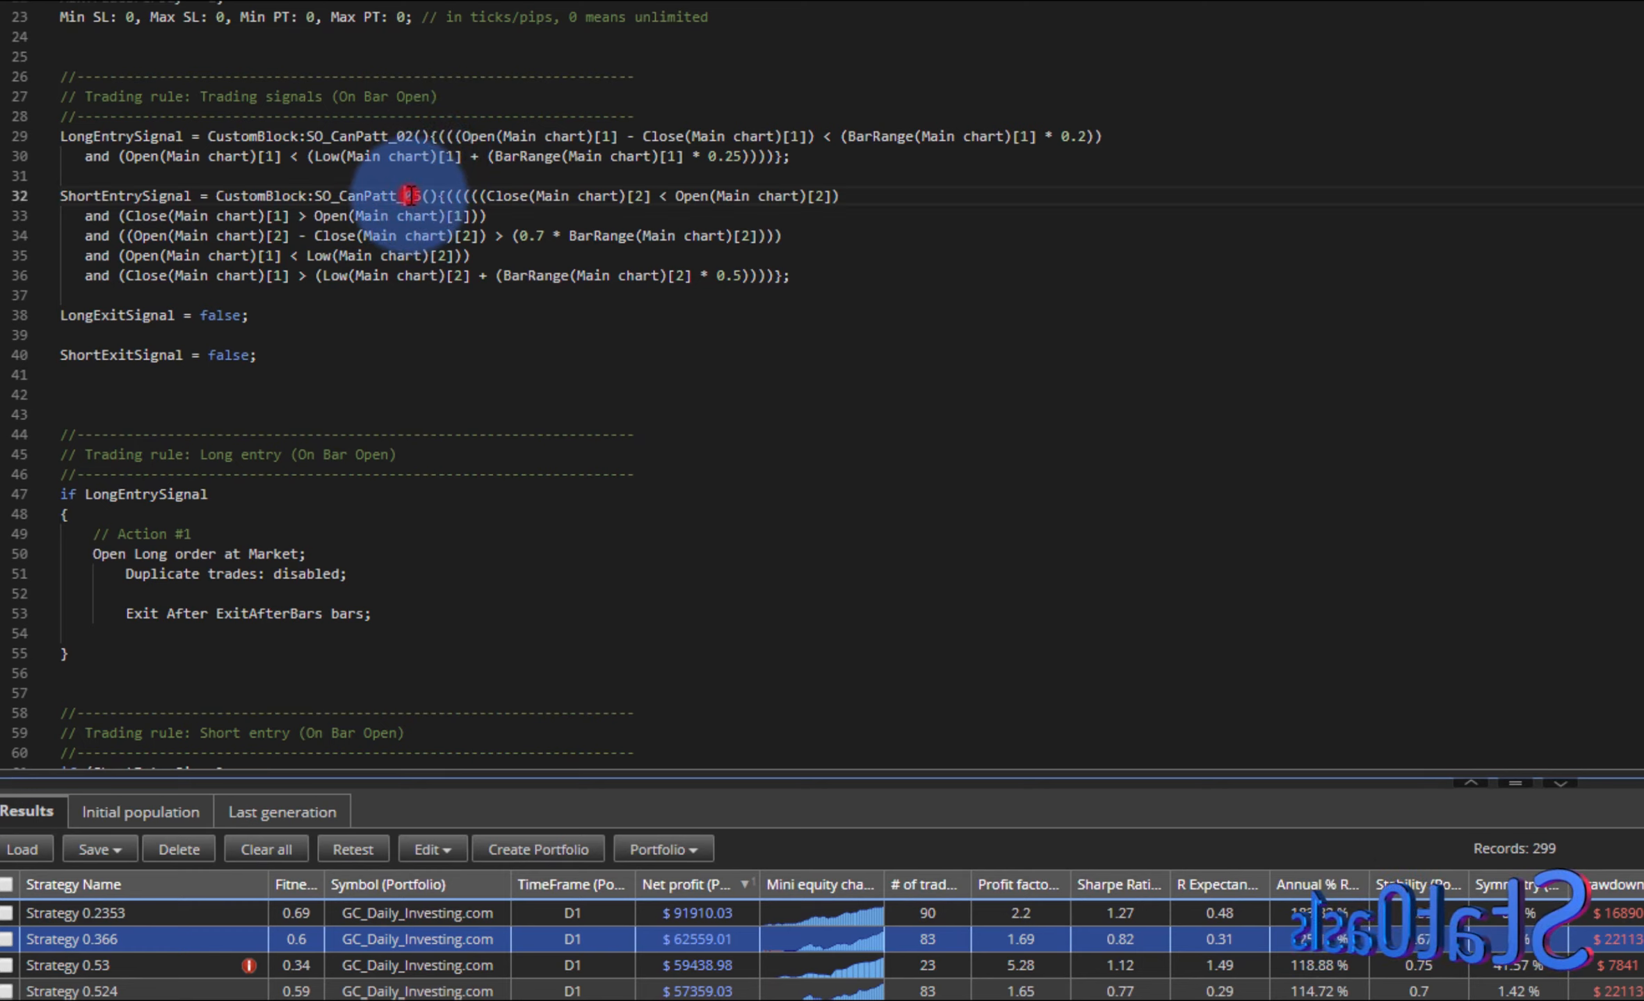
click(403, 991)
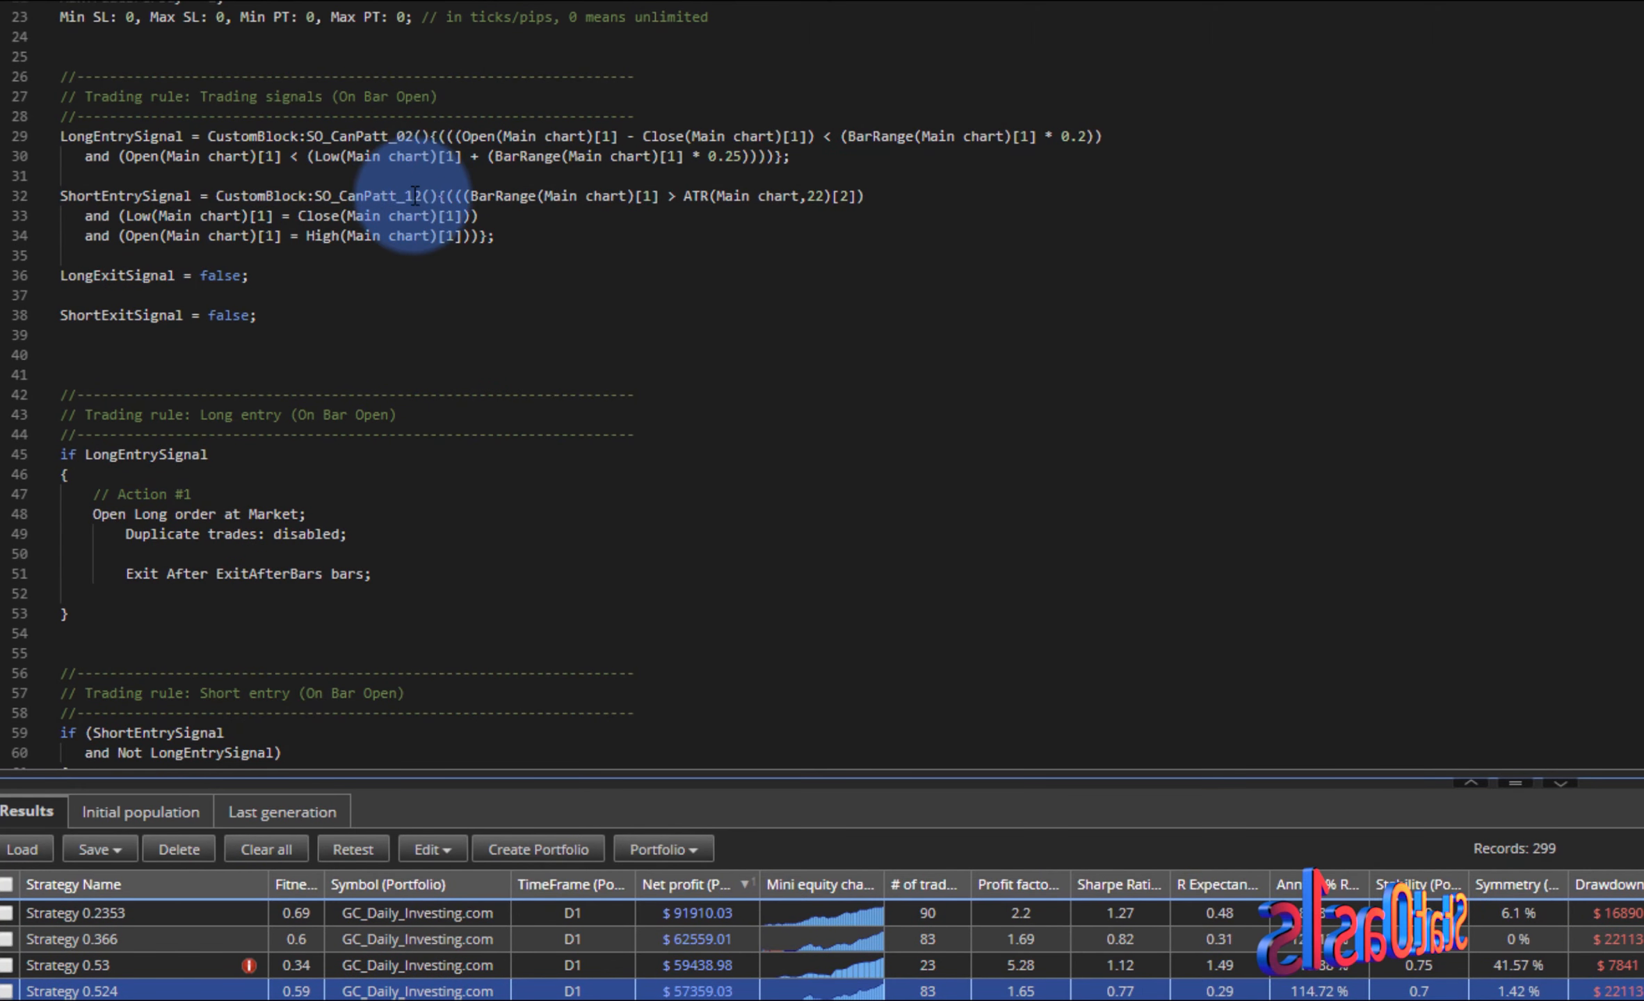
click(429, 1000)
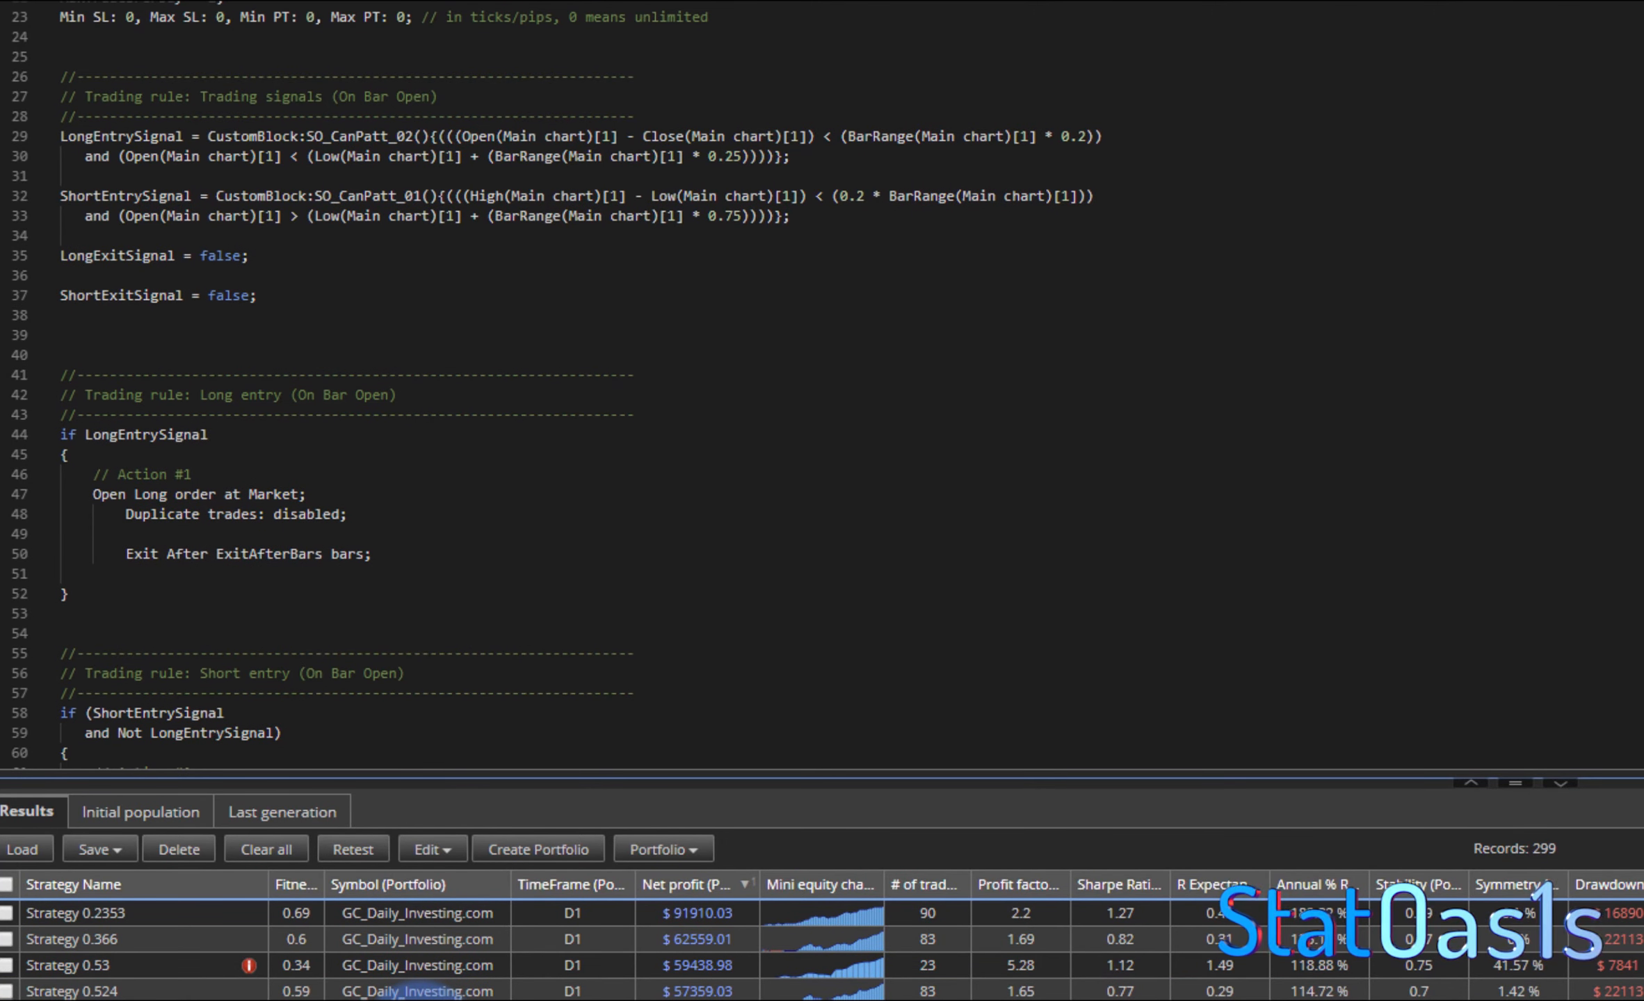
click(420, 1000)
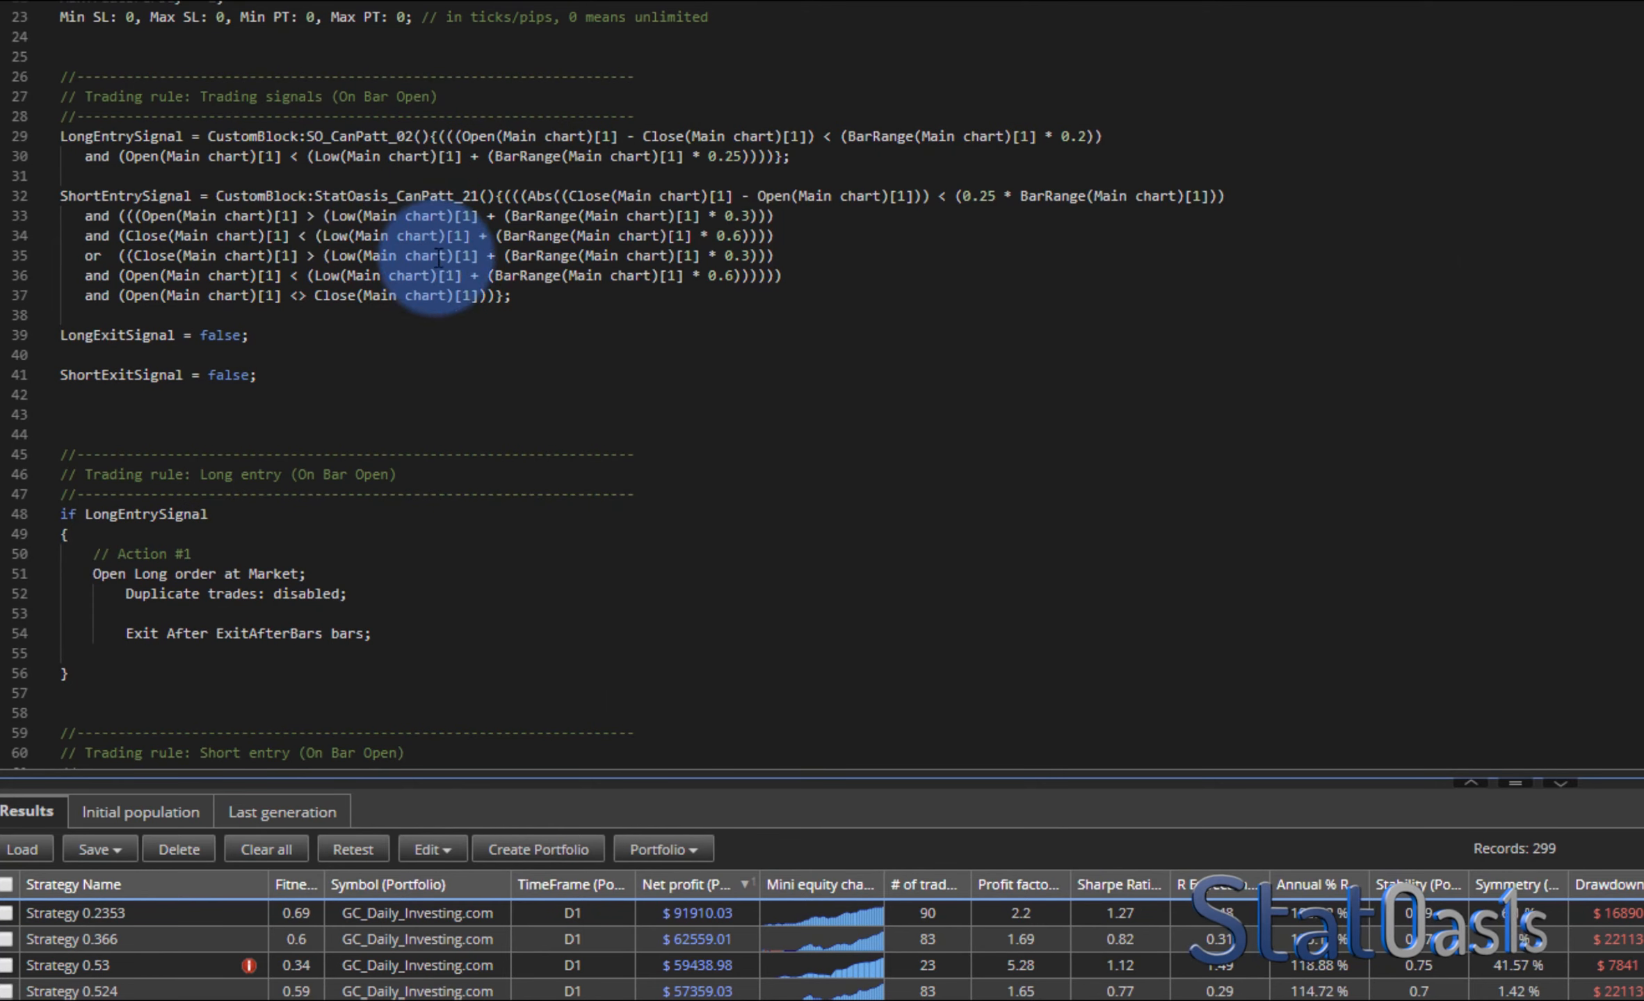
click(466, 1000)
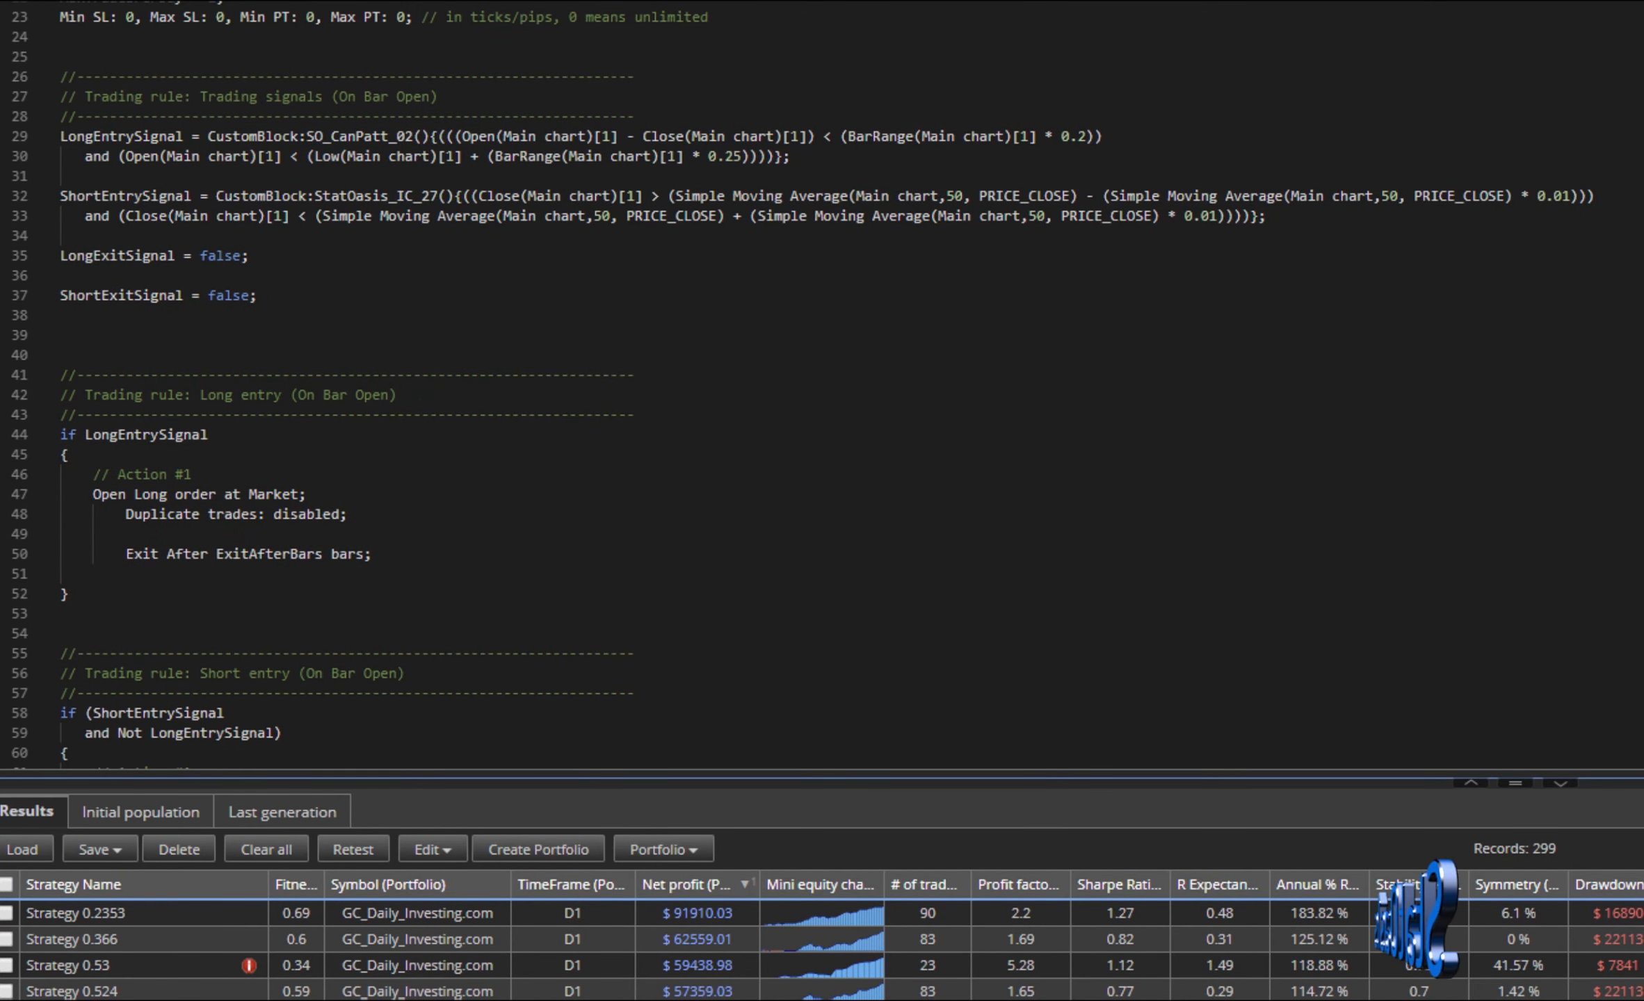
click(473, 1000)
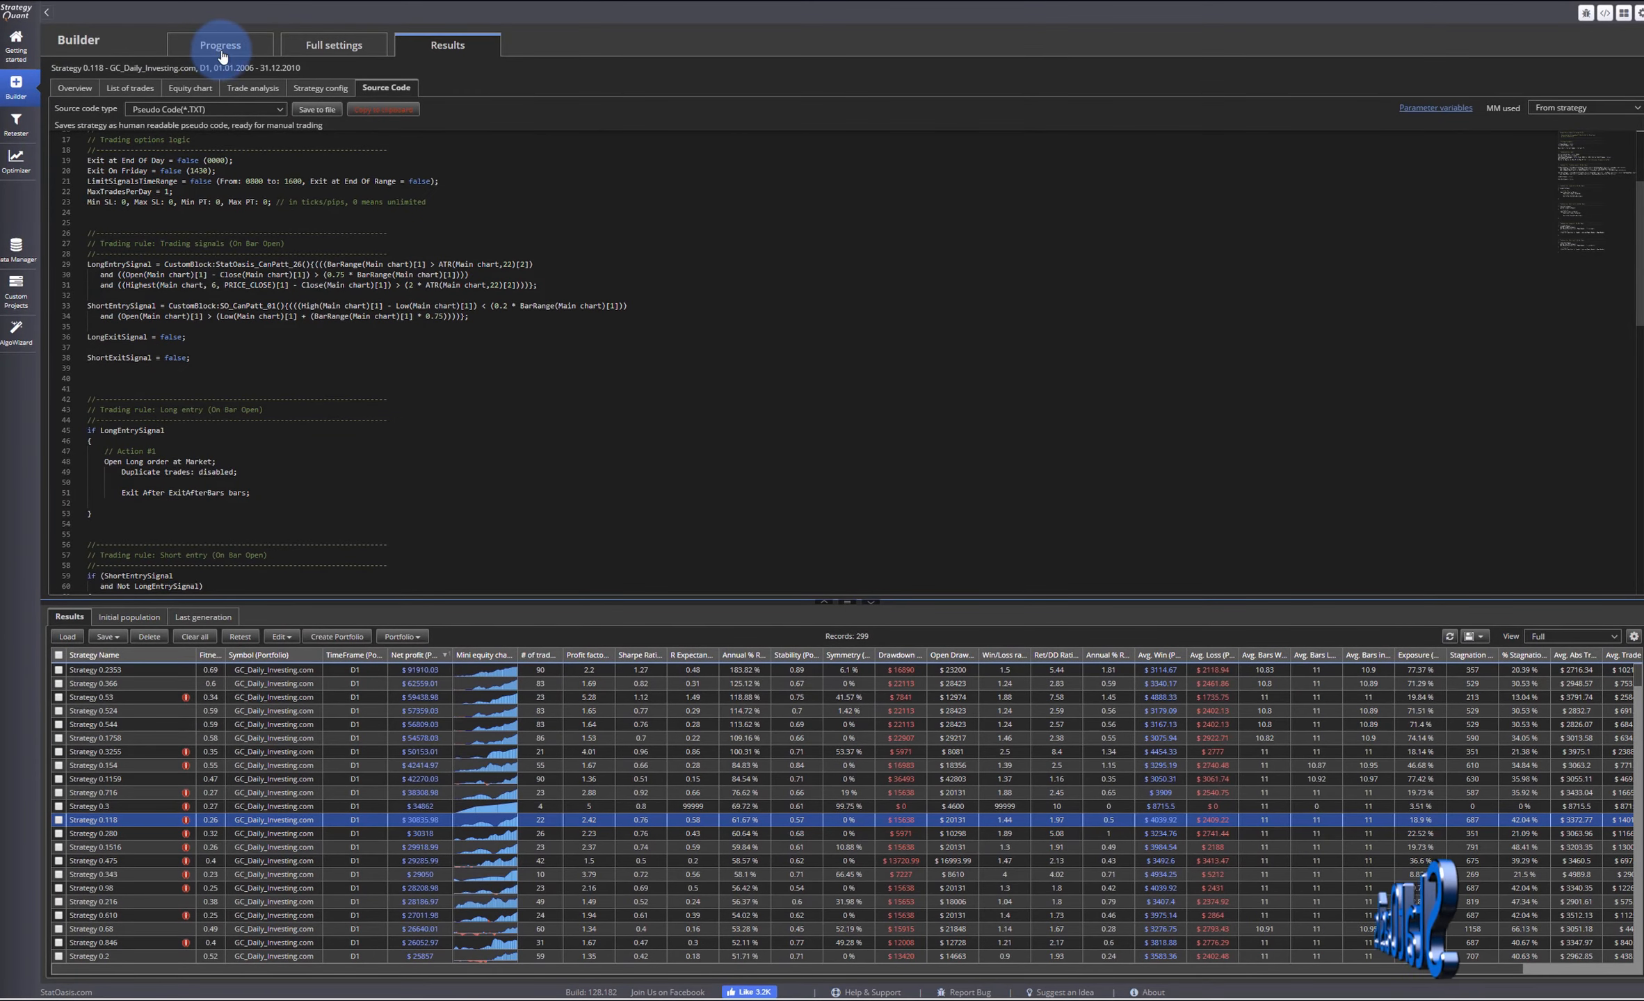
click(332, 47)
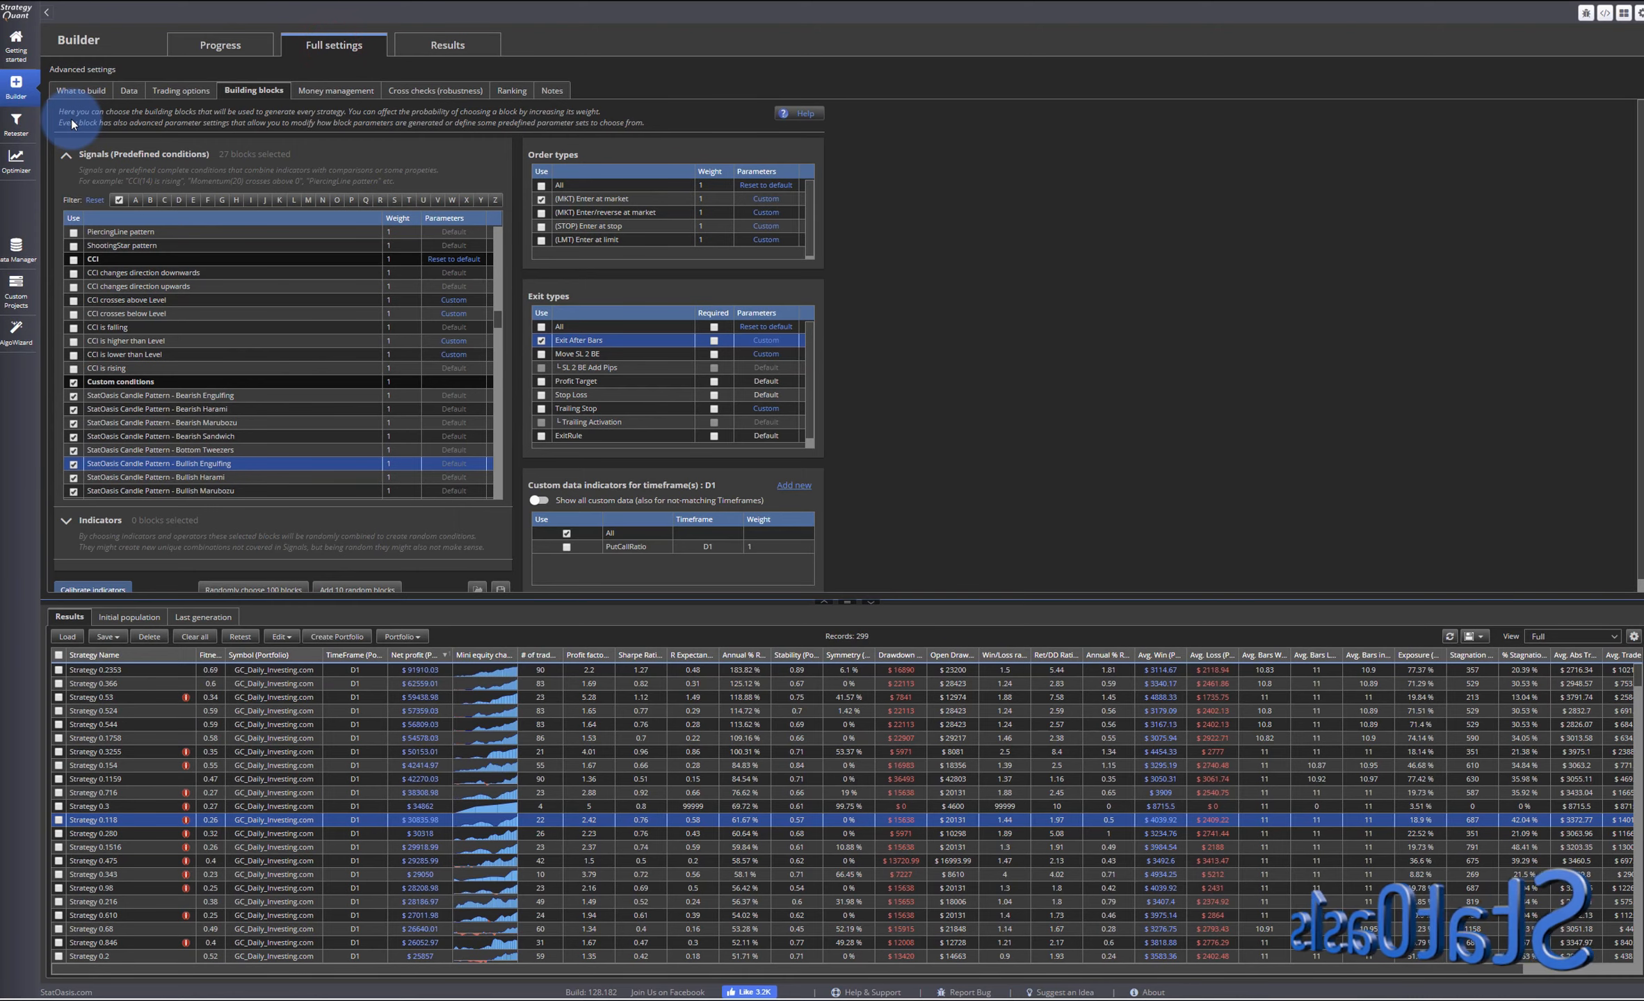
click(230, 45)
click(290, 45)
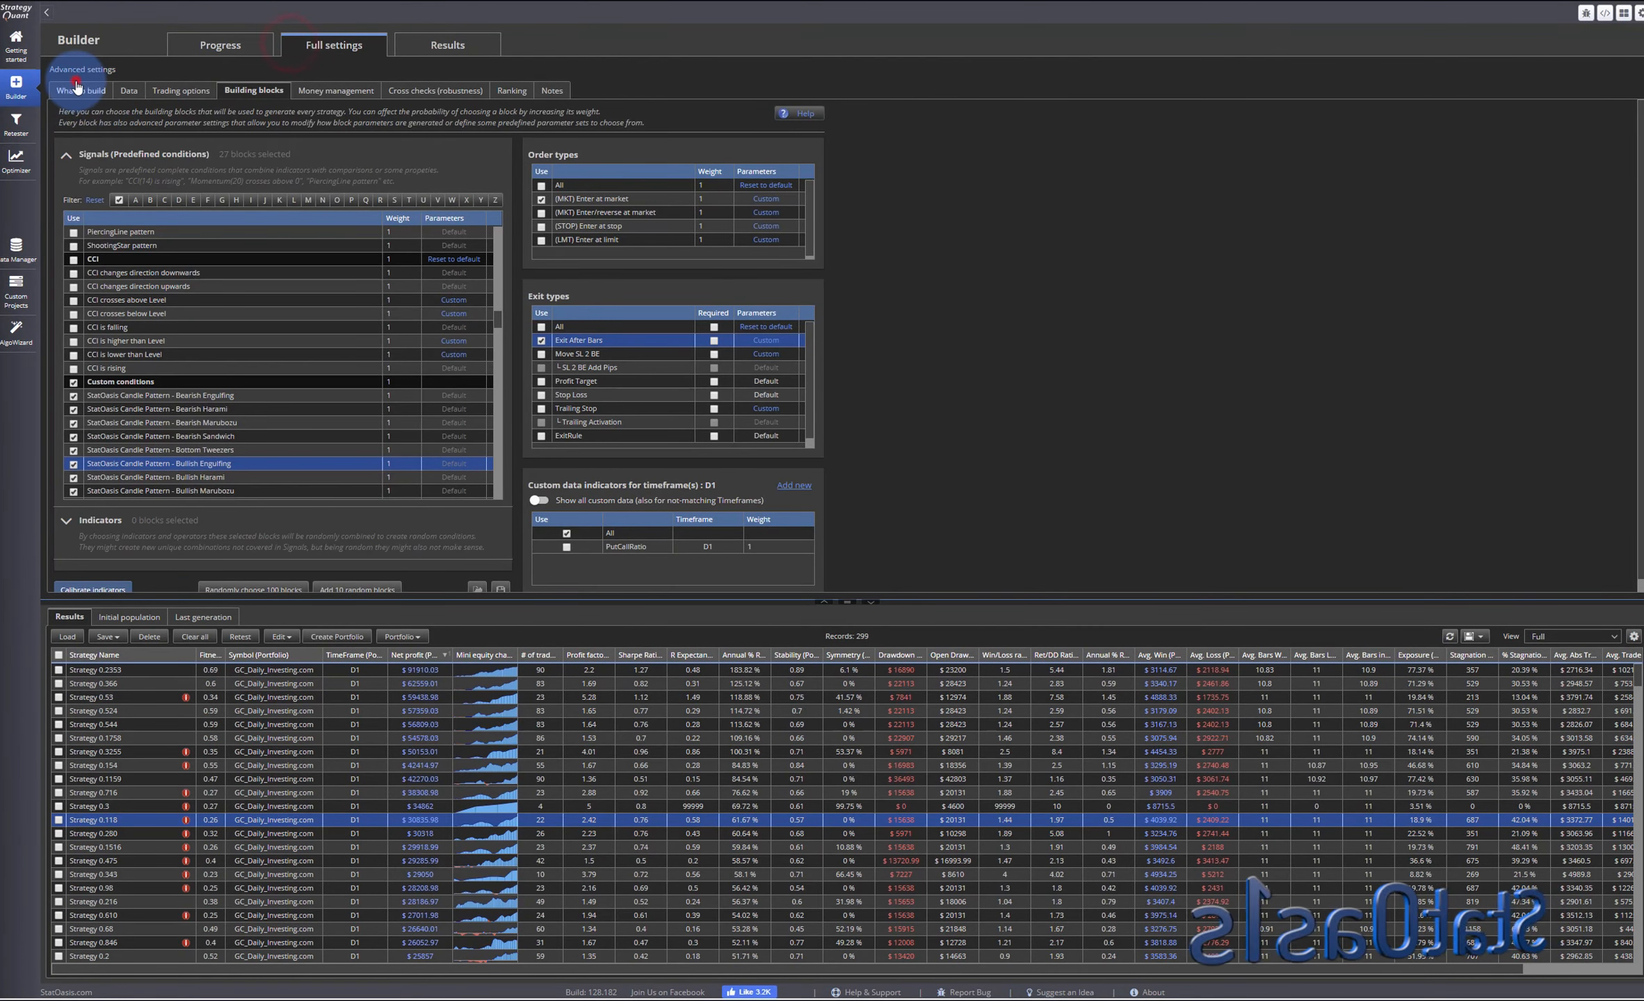
- Set the number of conditions in the entry rule to a minimum and maximum of 2 and save
click(81, 90)
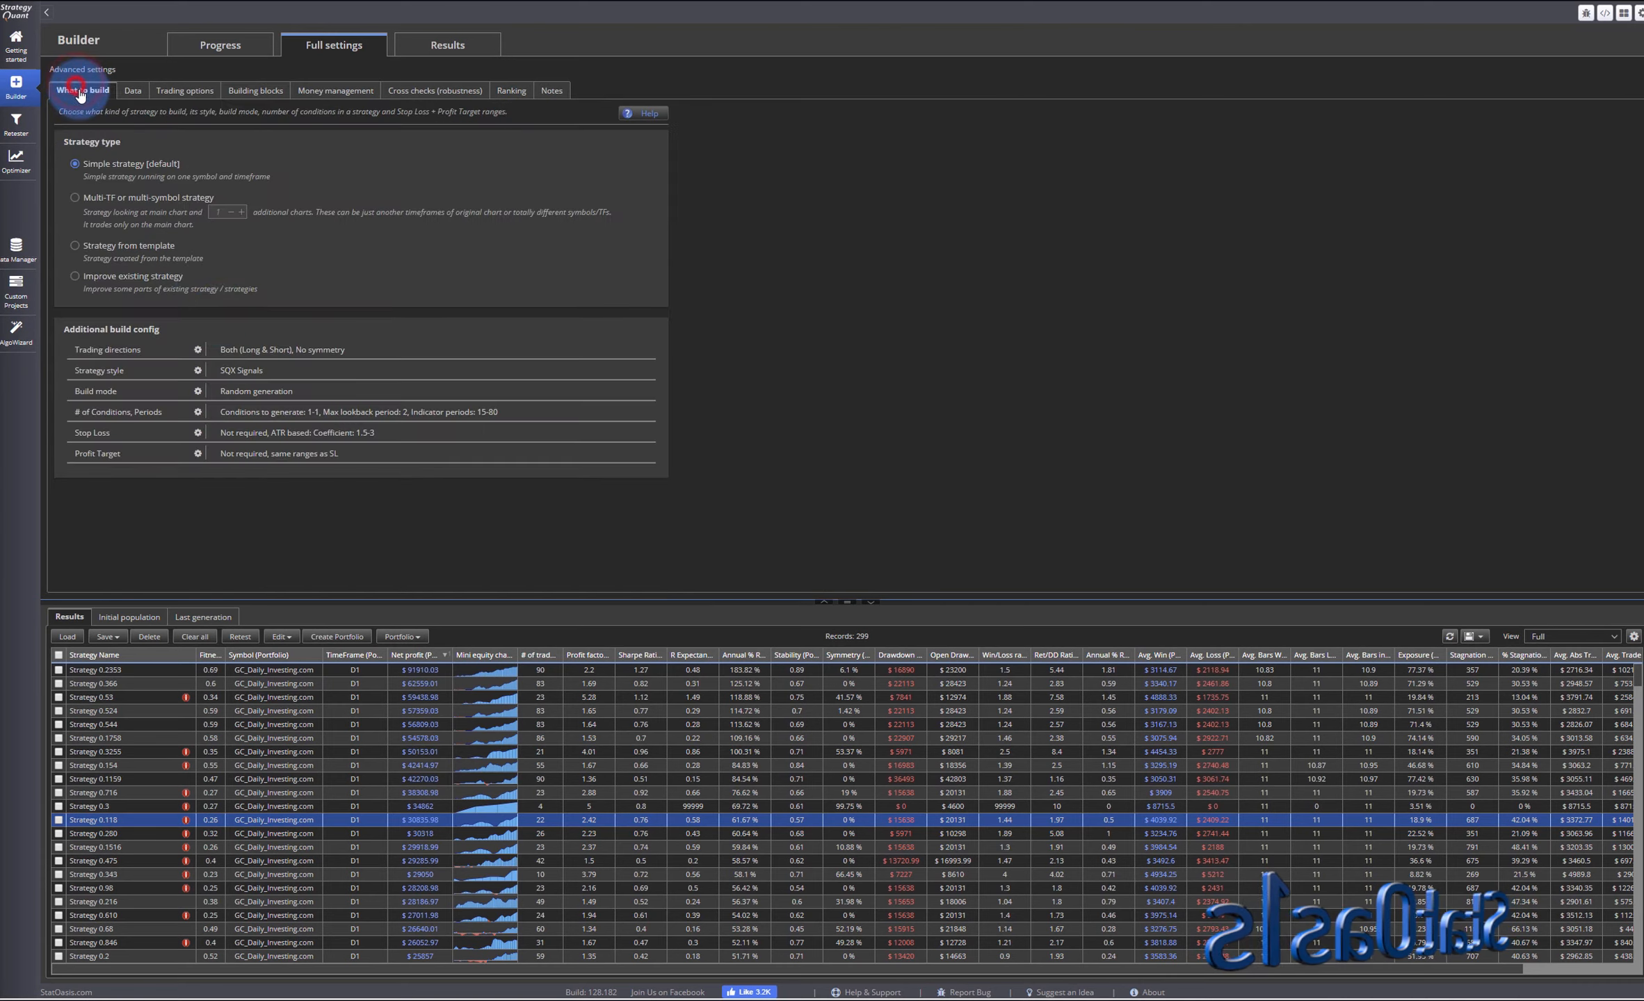
click(198, 412)
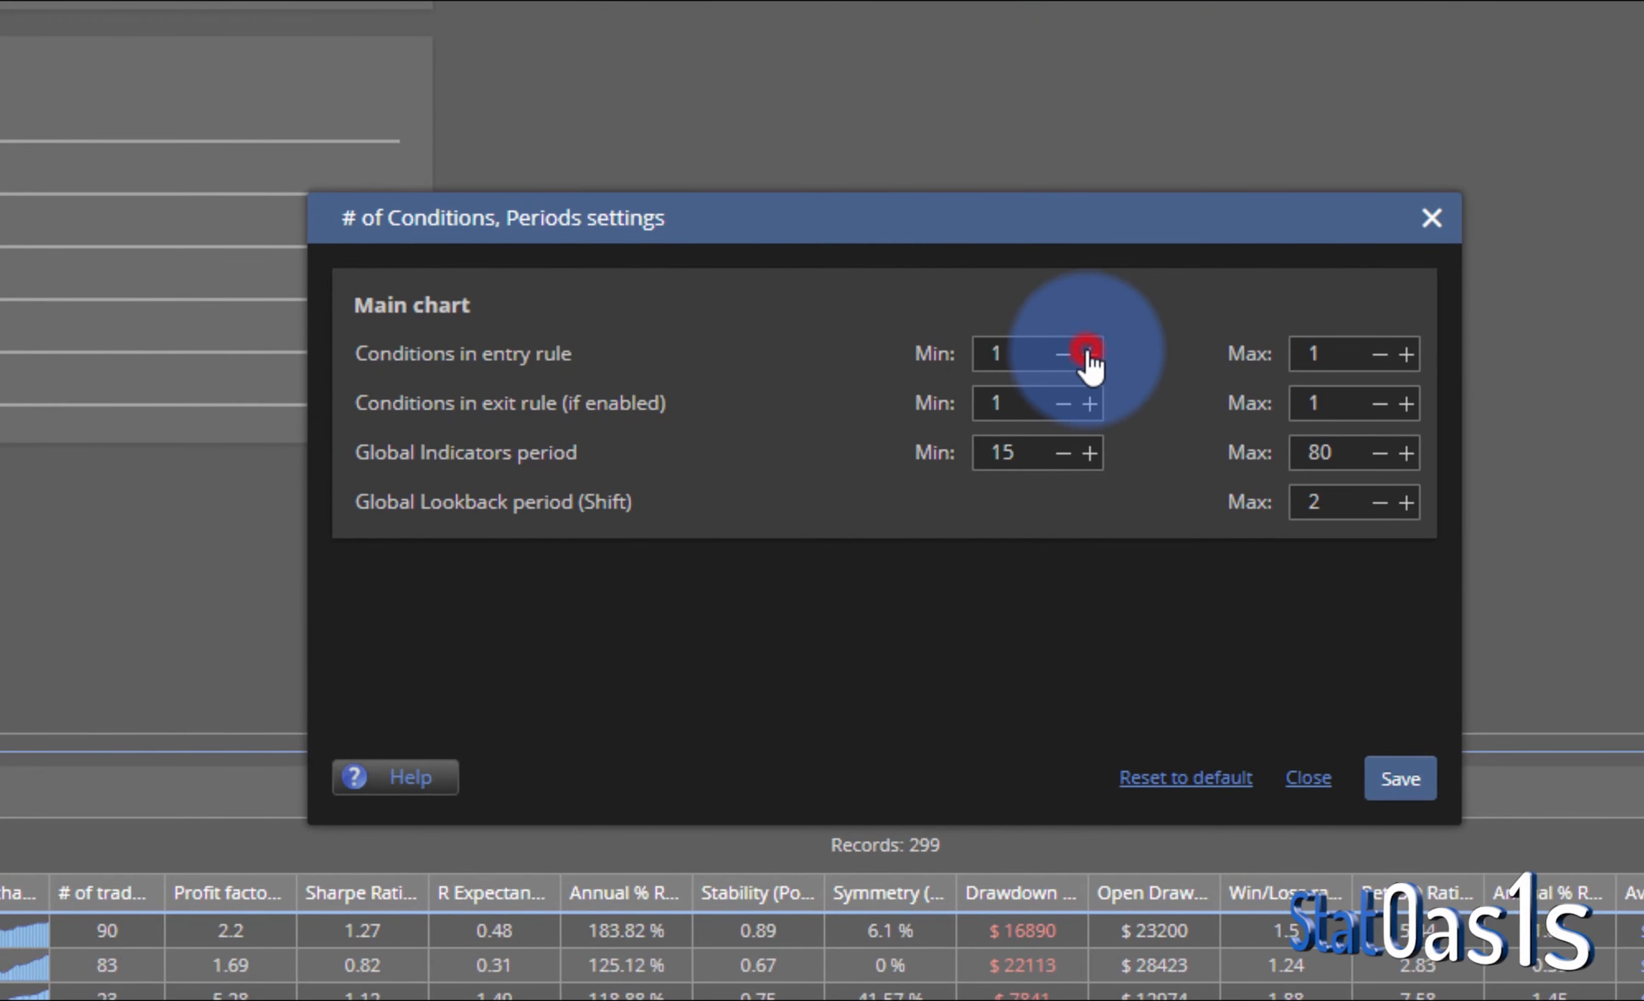
click(1088, 354)
click(1401, 353)
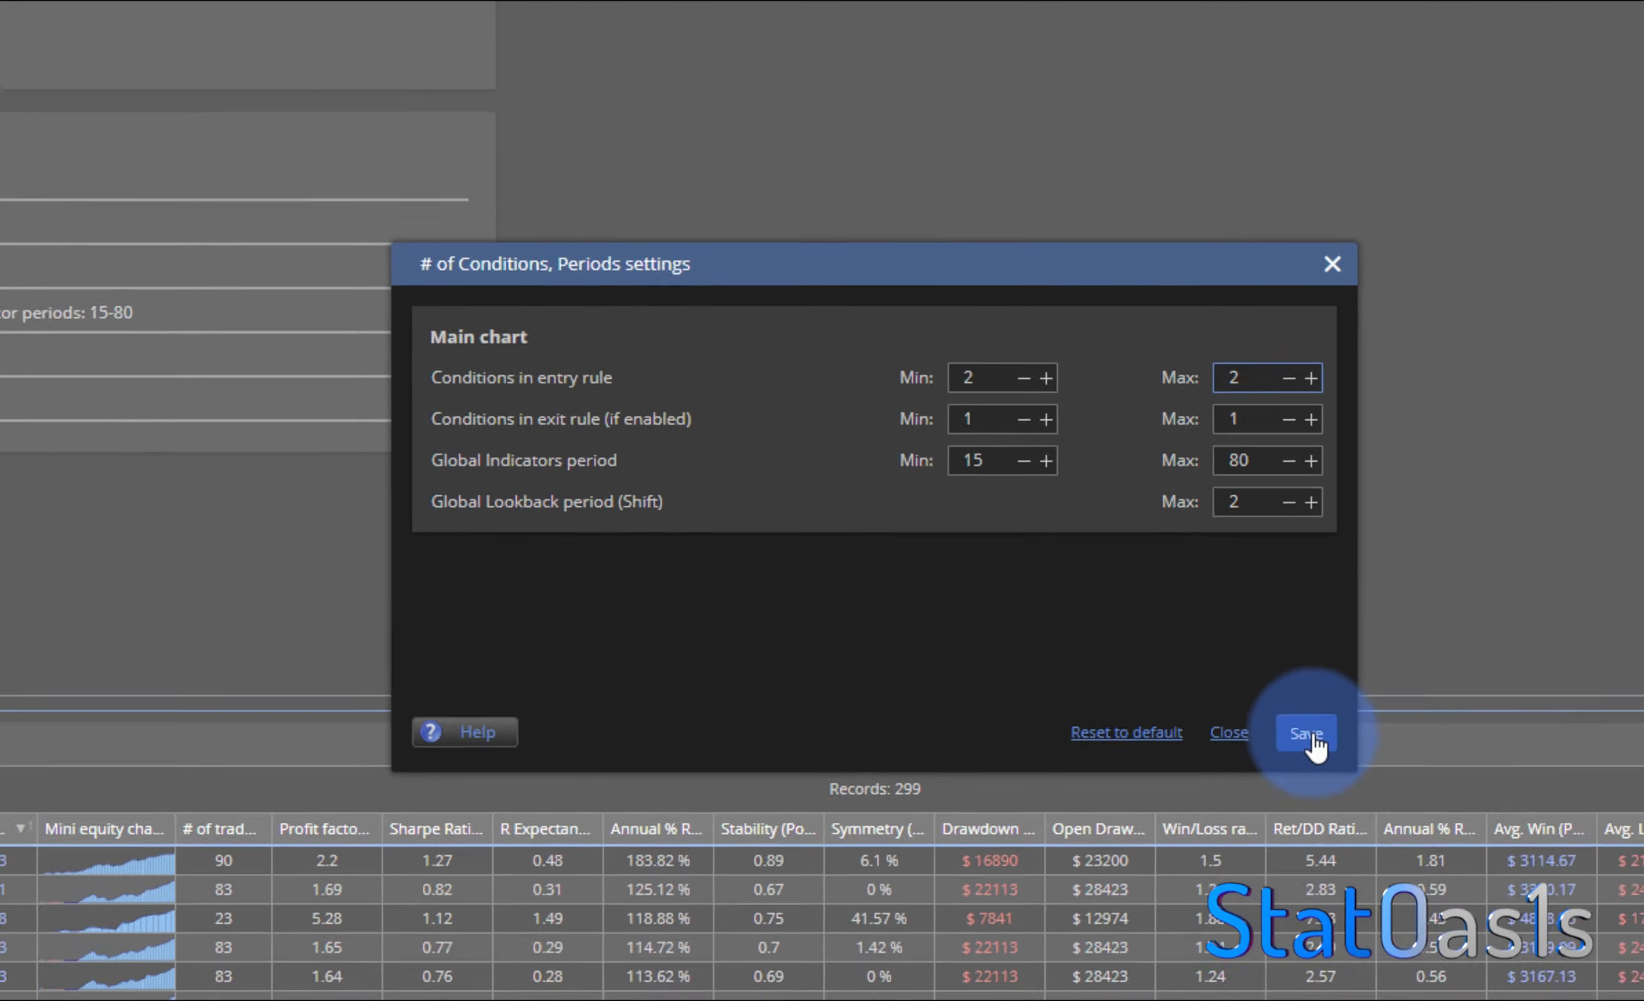
click(1400, 778)
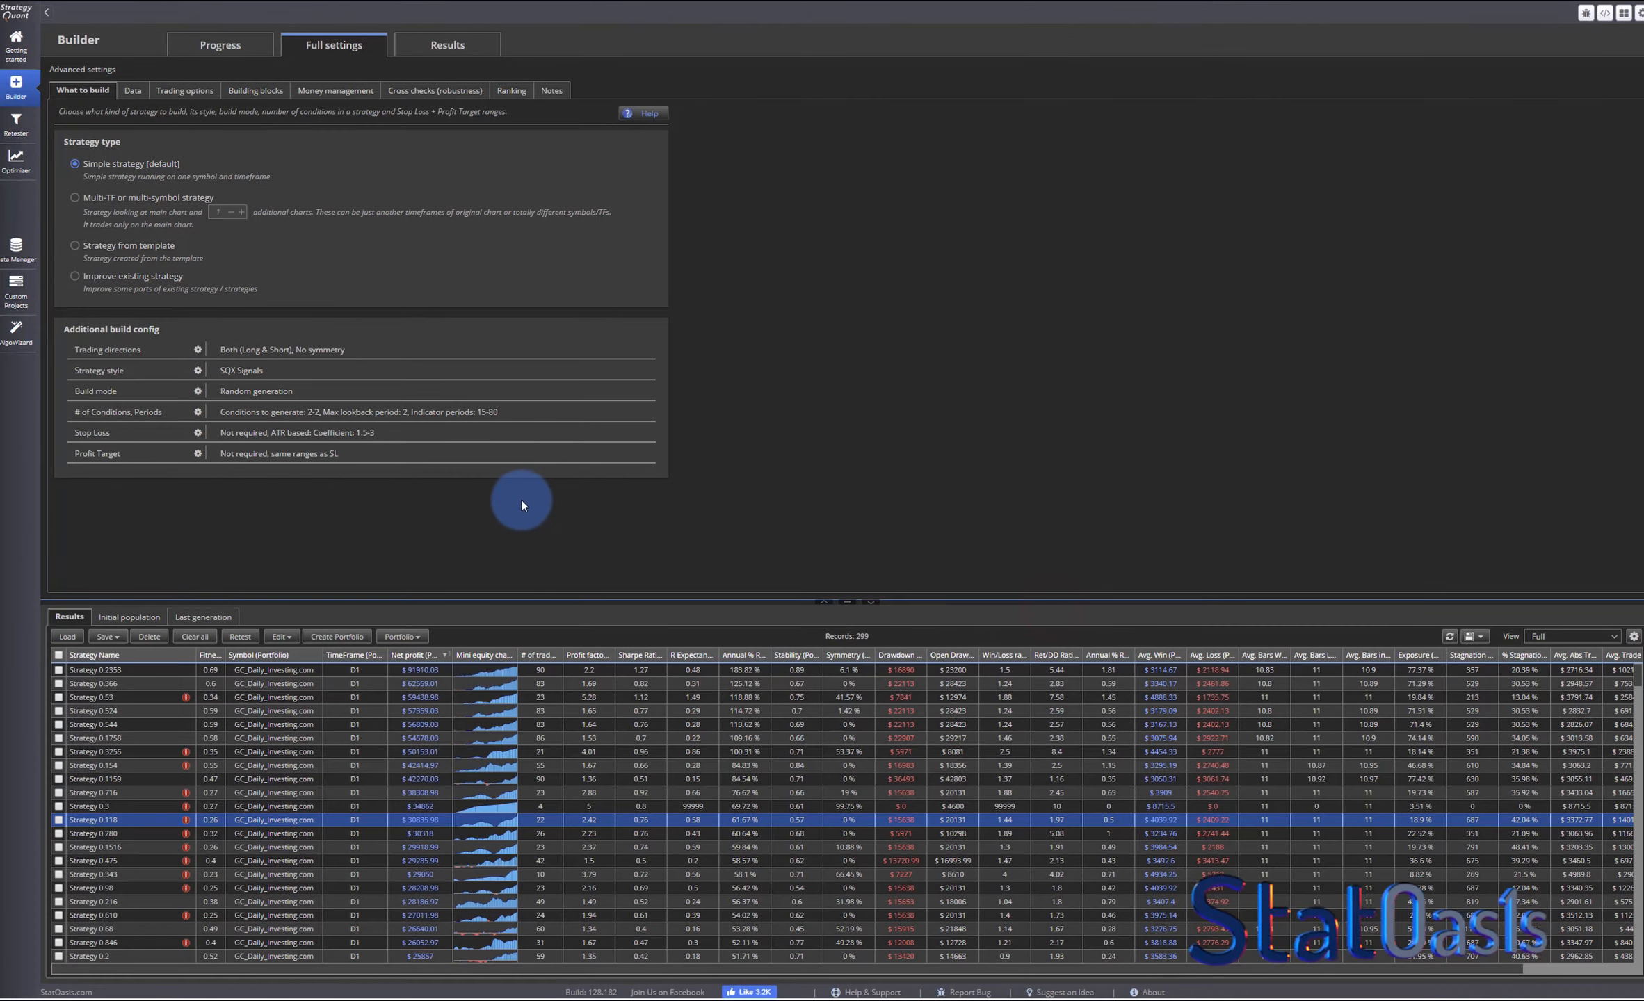
- Clear all reports from the results databank and restart the strategy generation
click(195, 636)
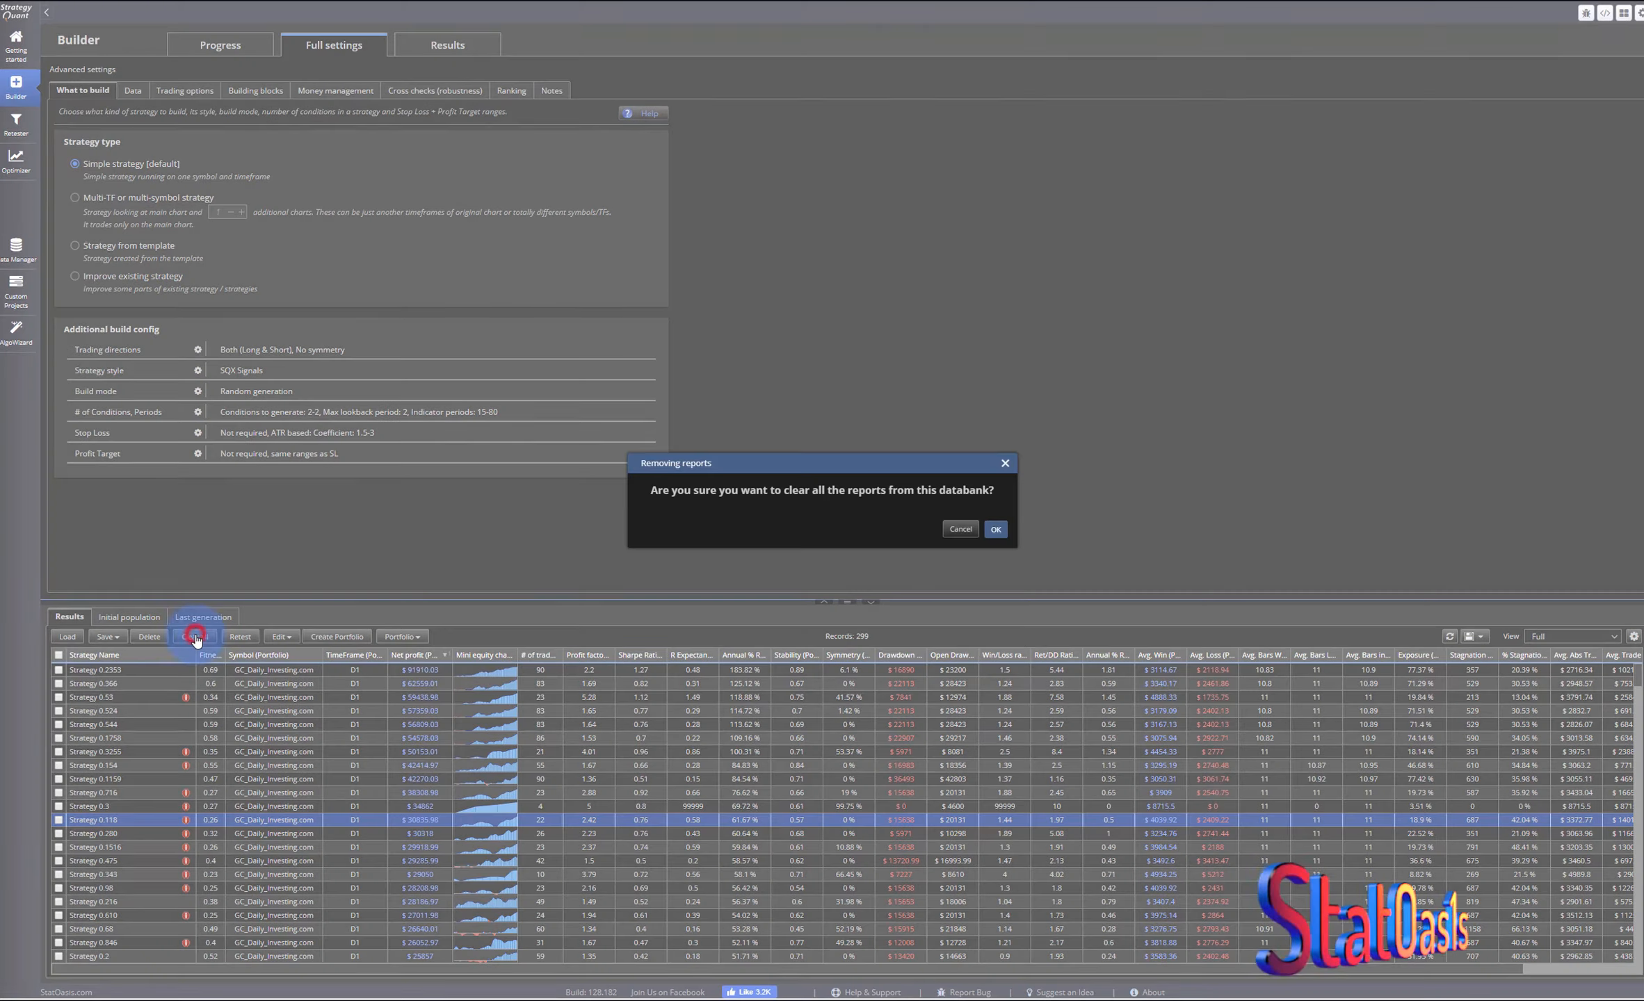
click(995, 529)
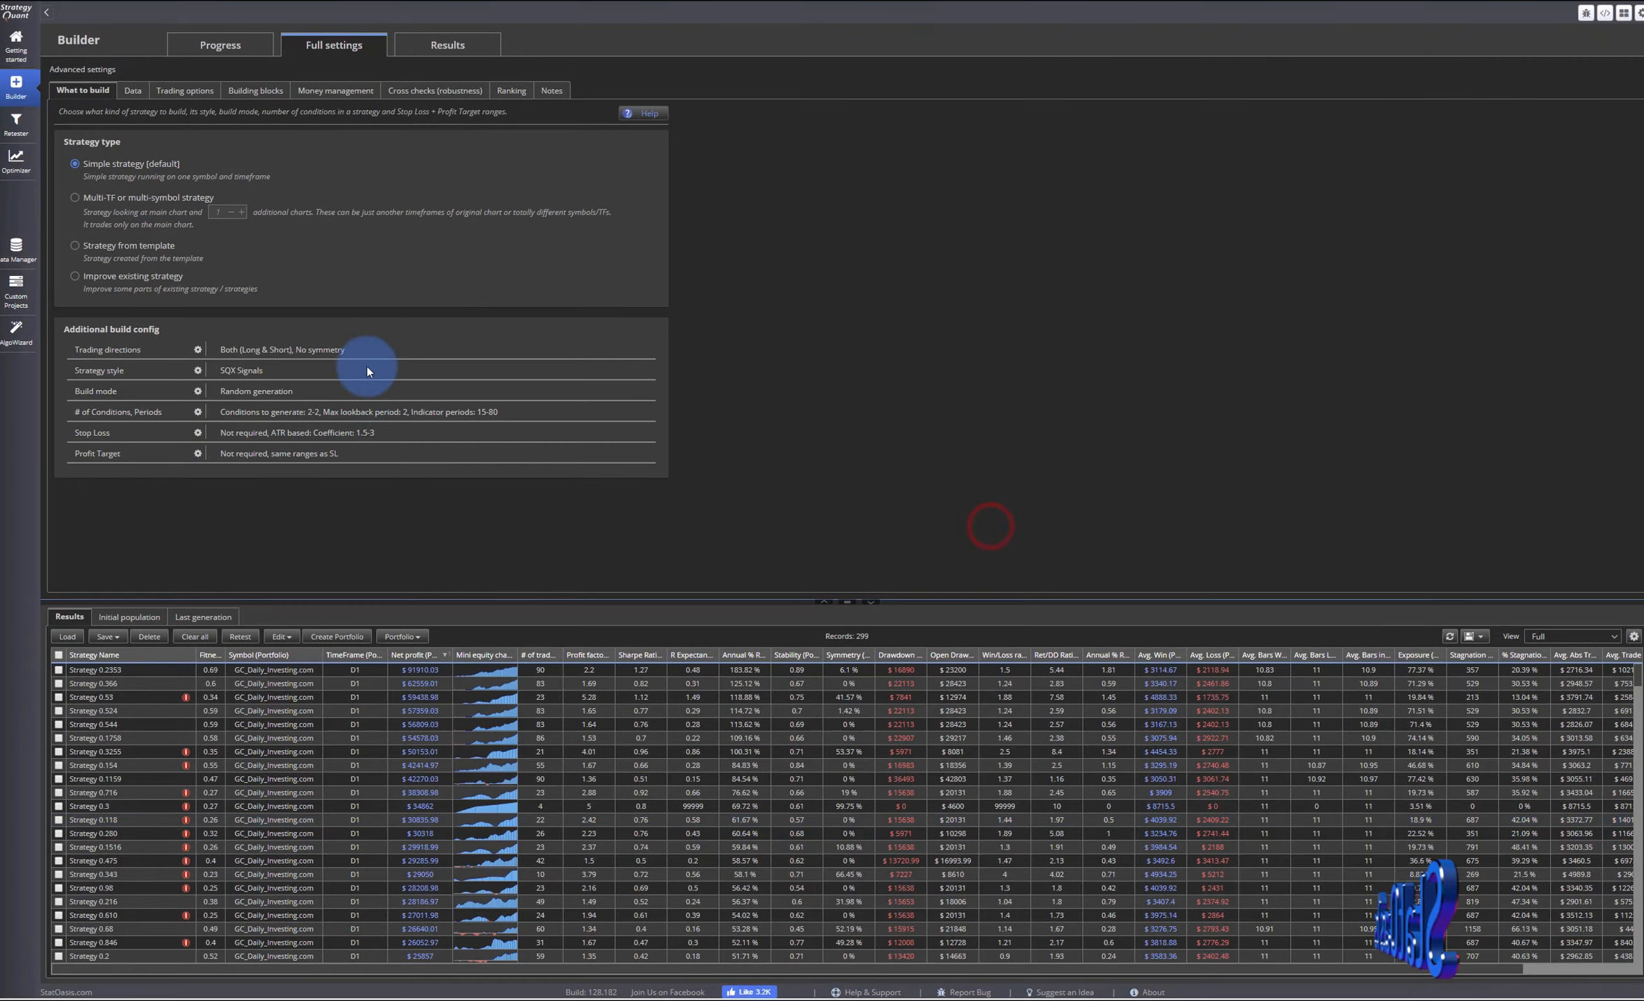
click(227, 44)
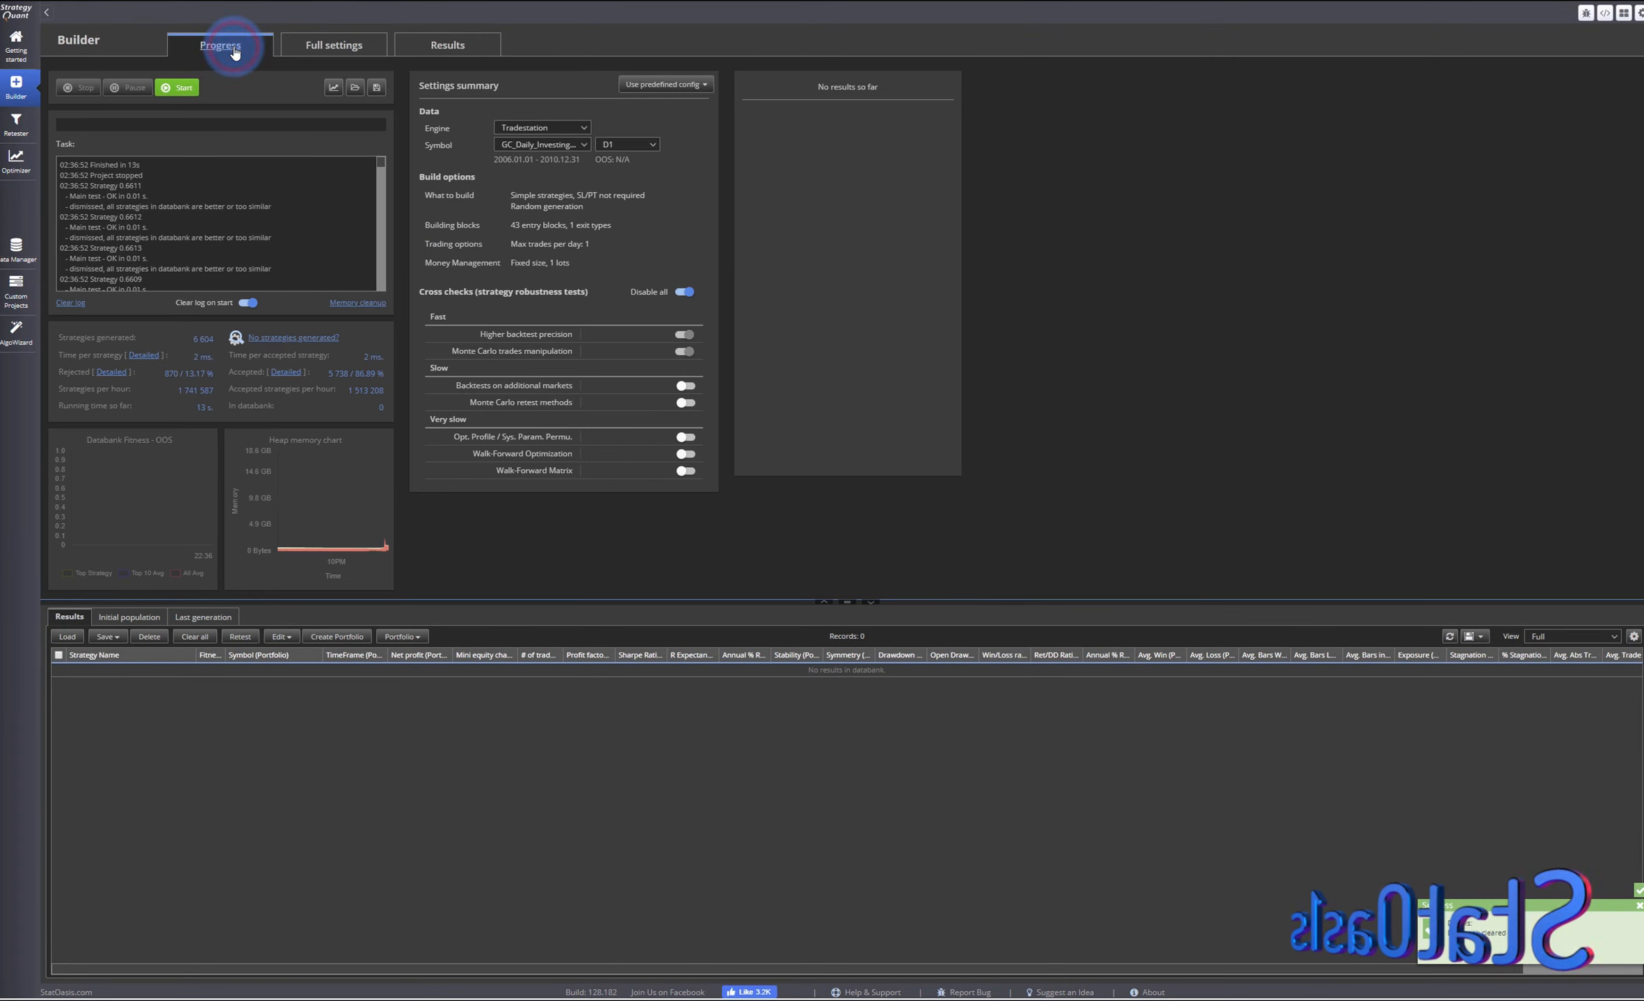
click(182, 88)
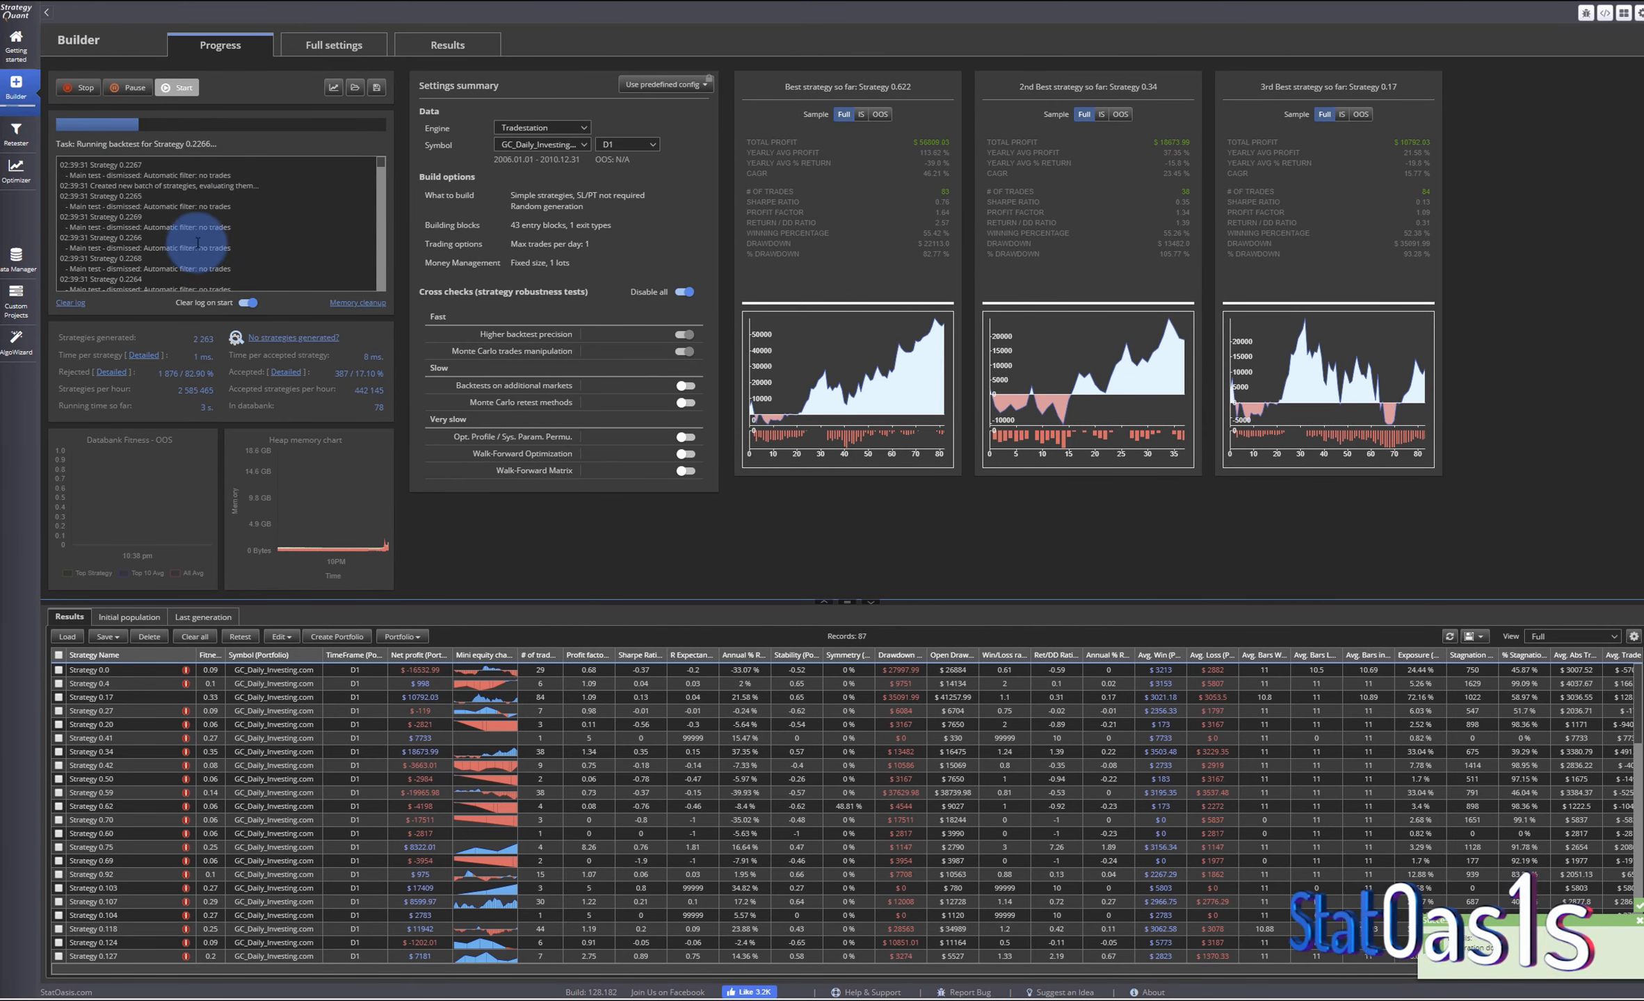
- Sort the results by the mini equity chart column and open Strategy 0.2996
click(319, 46)
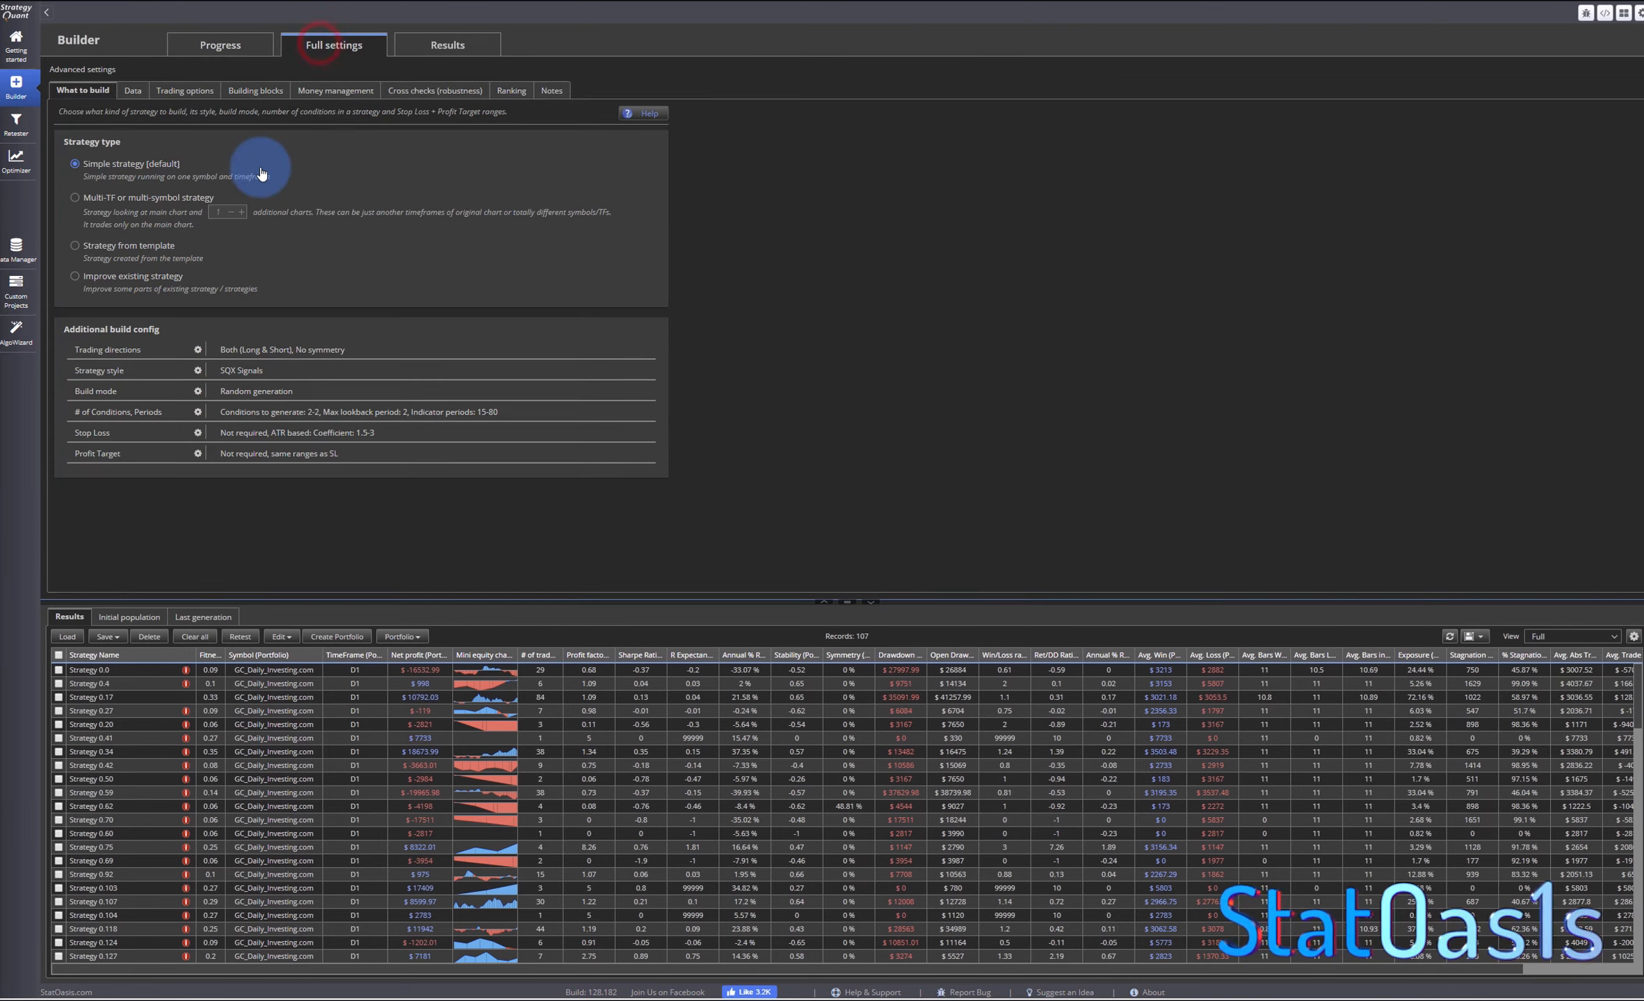
click(434, 44)
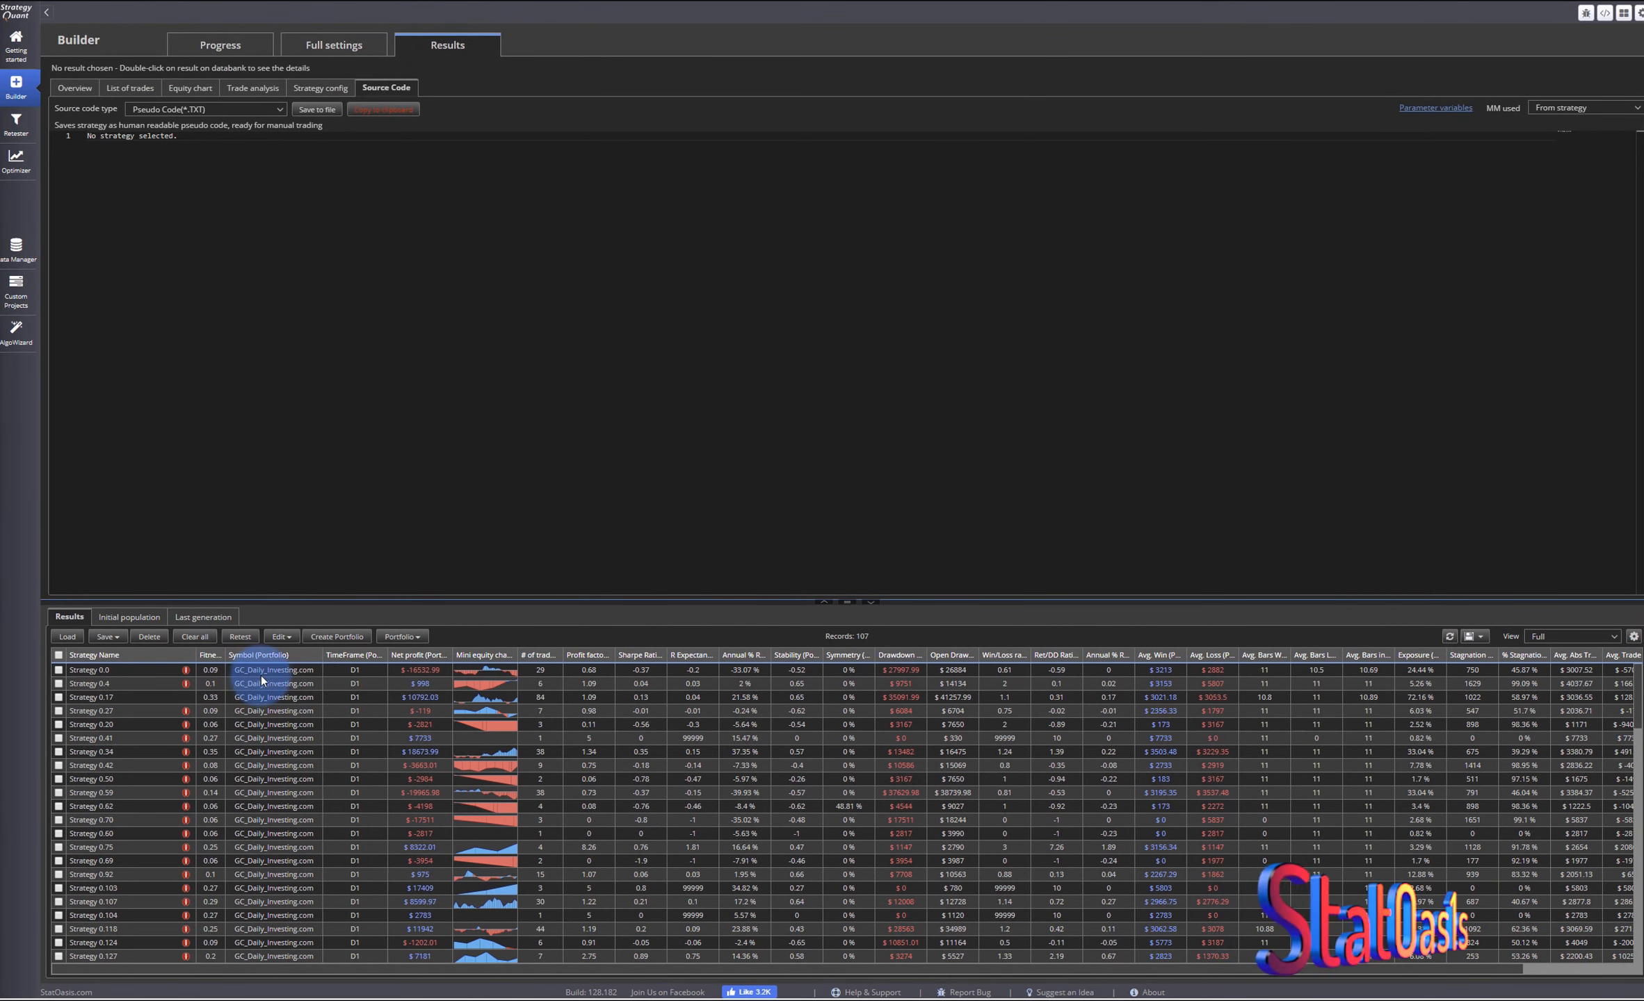
click(482, 655)
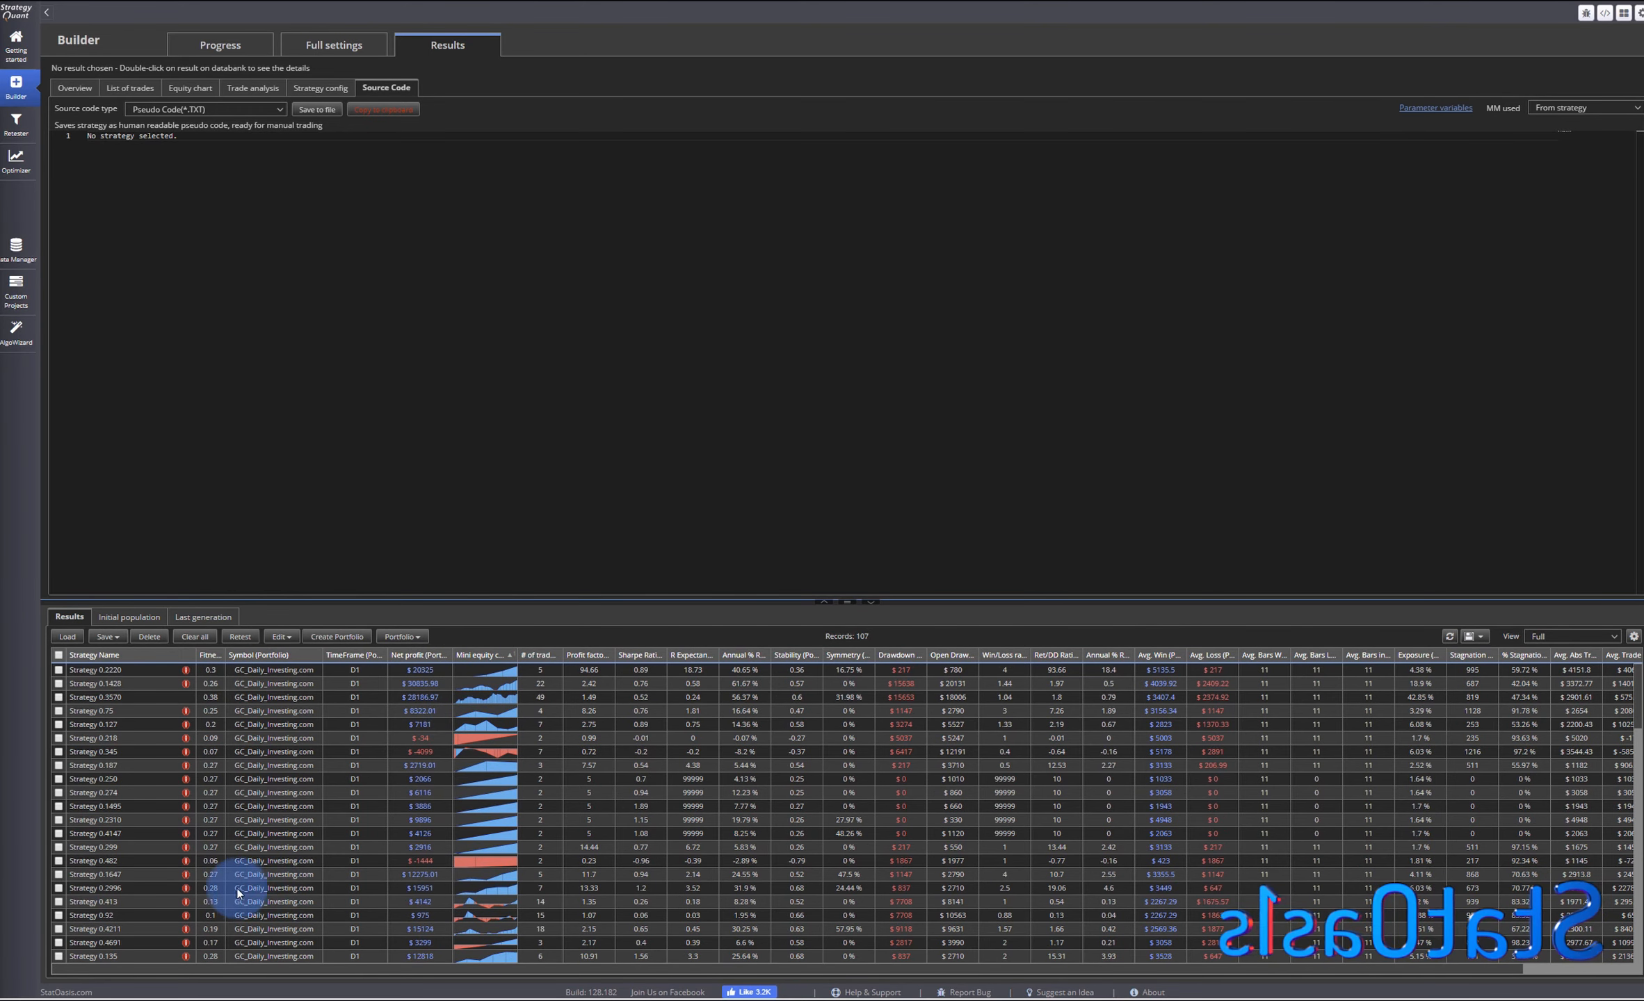
double_click(143, 888)
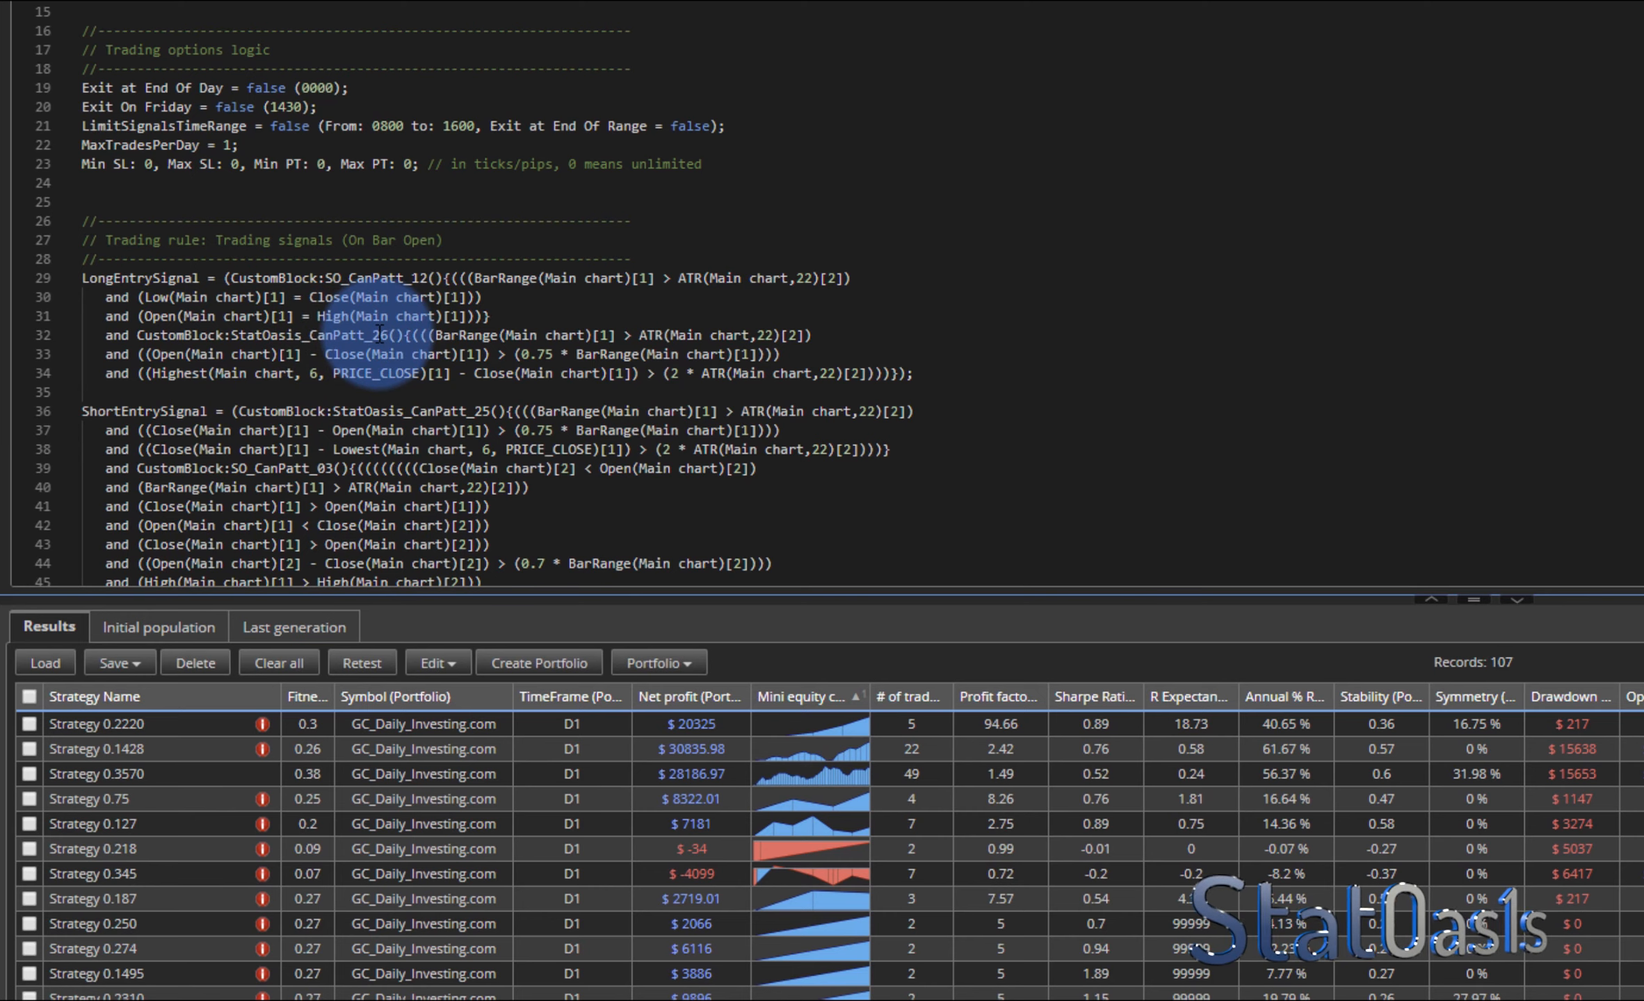
- Examine the custom candle pattern blocks in the strategy's short entry signal source code
scroll(378, 328, down, 10)
scroll(391, 310, up, 5)
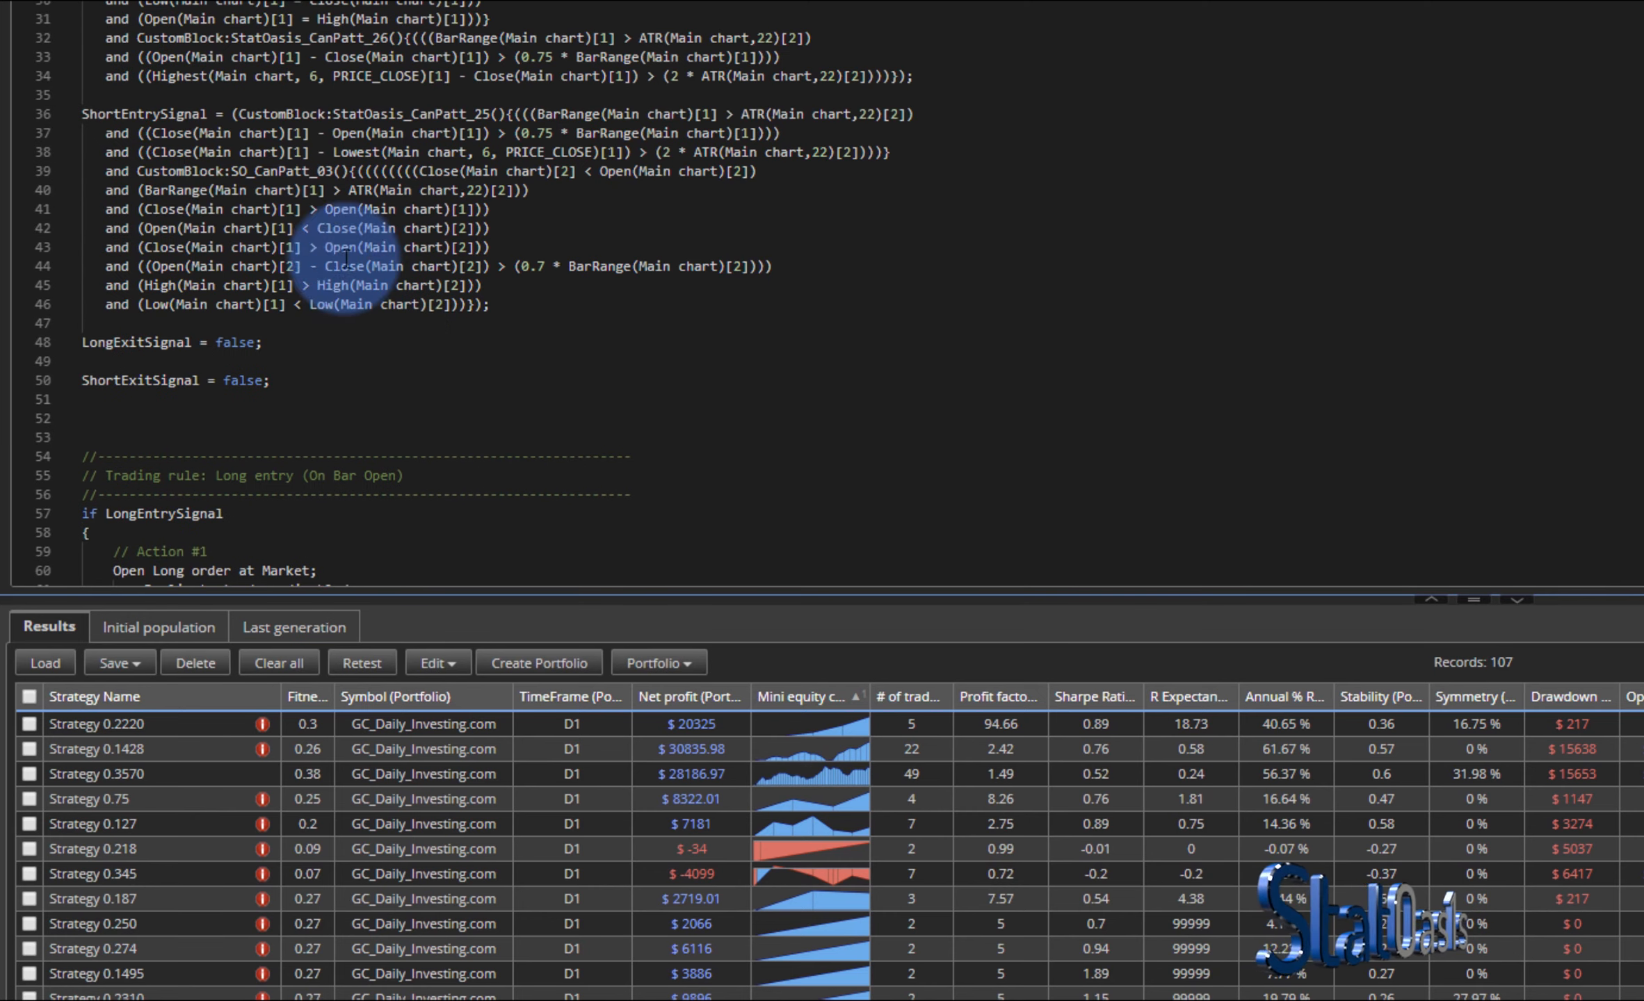
double_click(485, 113)
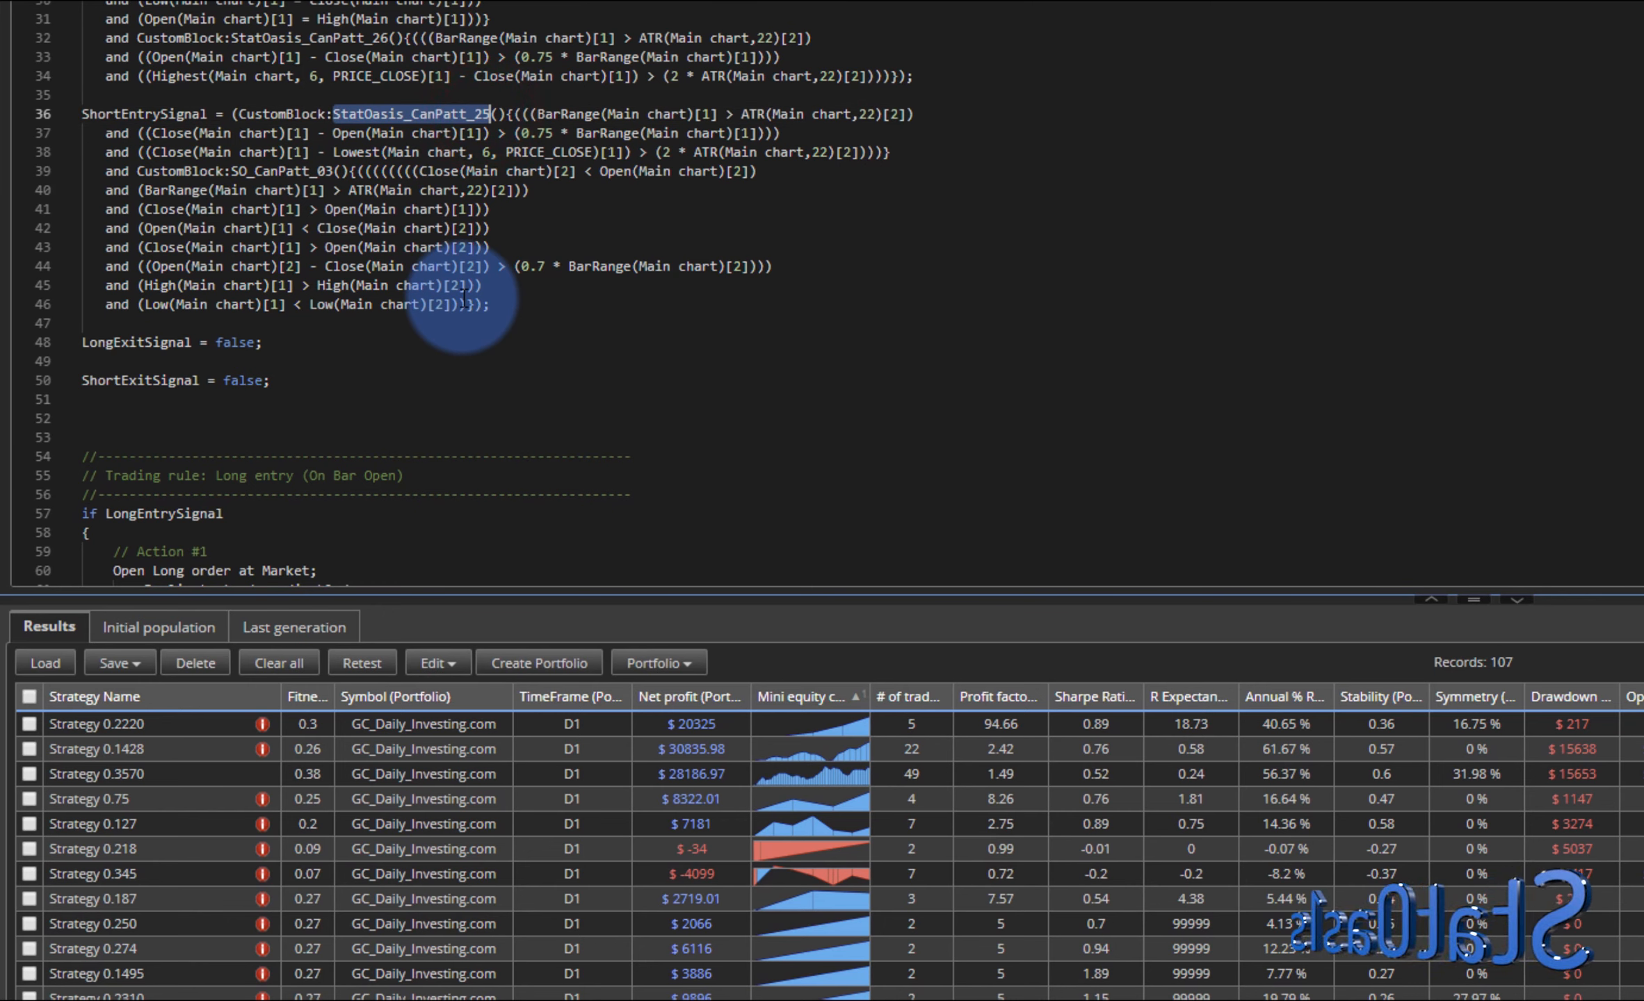
double_click(318, 171)
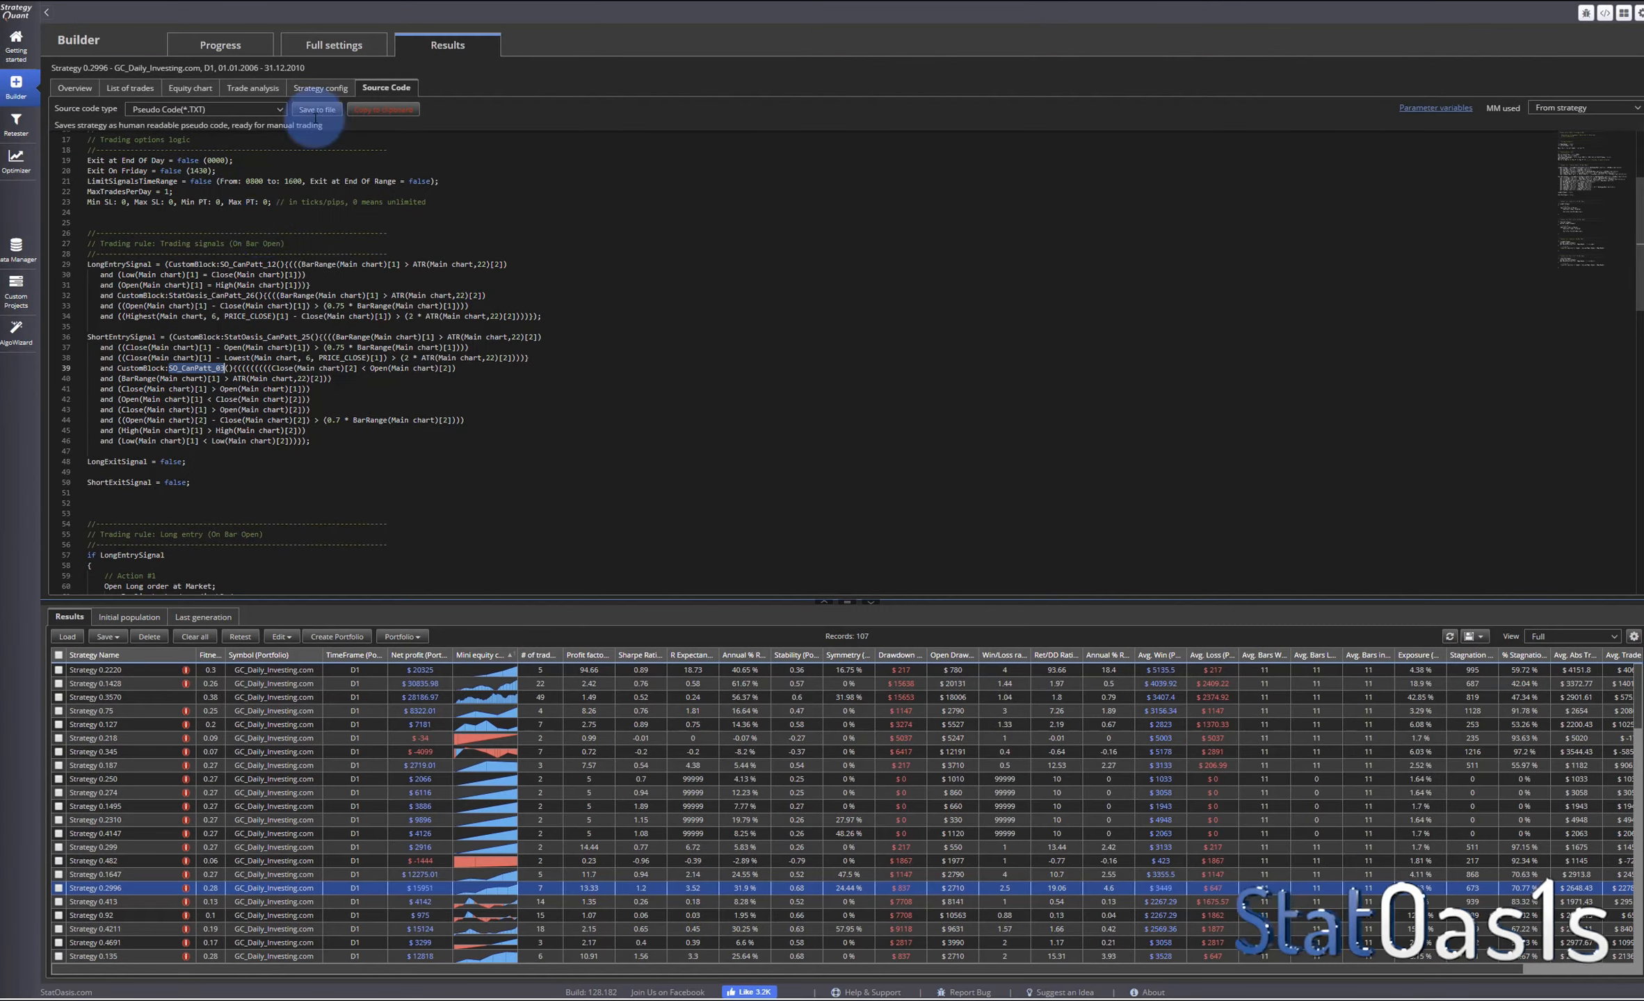
- Expand the indicator building blocks and enable two more indicators, including Bollinger Bands
click(319, 45)
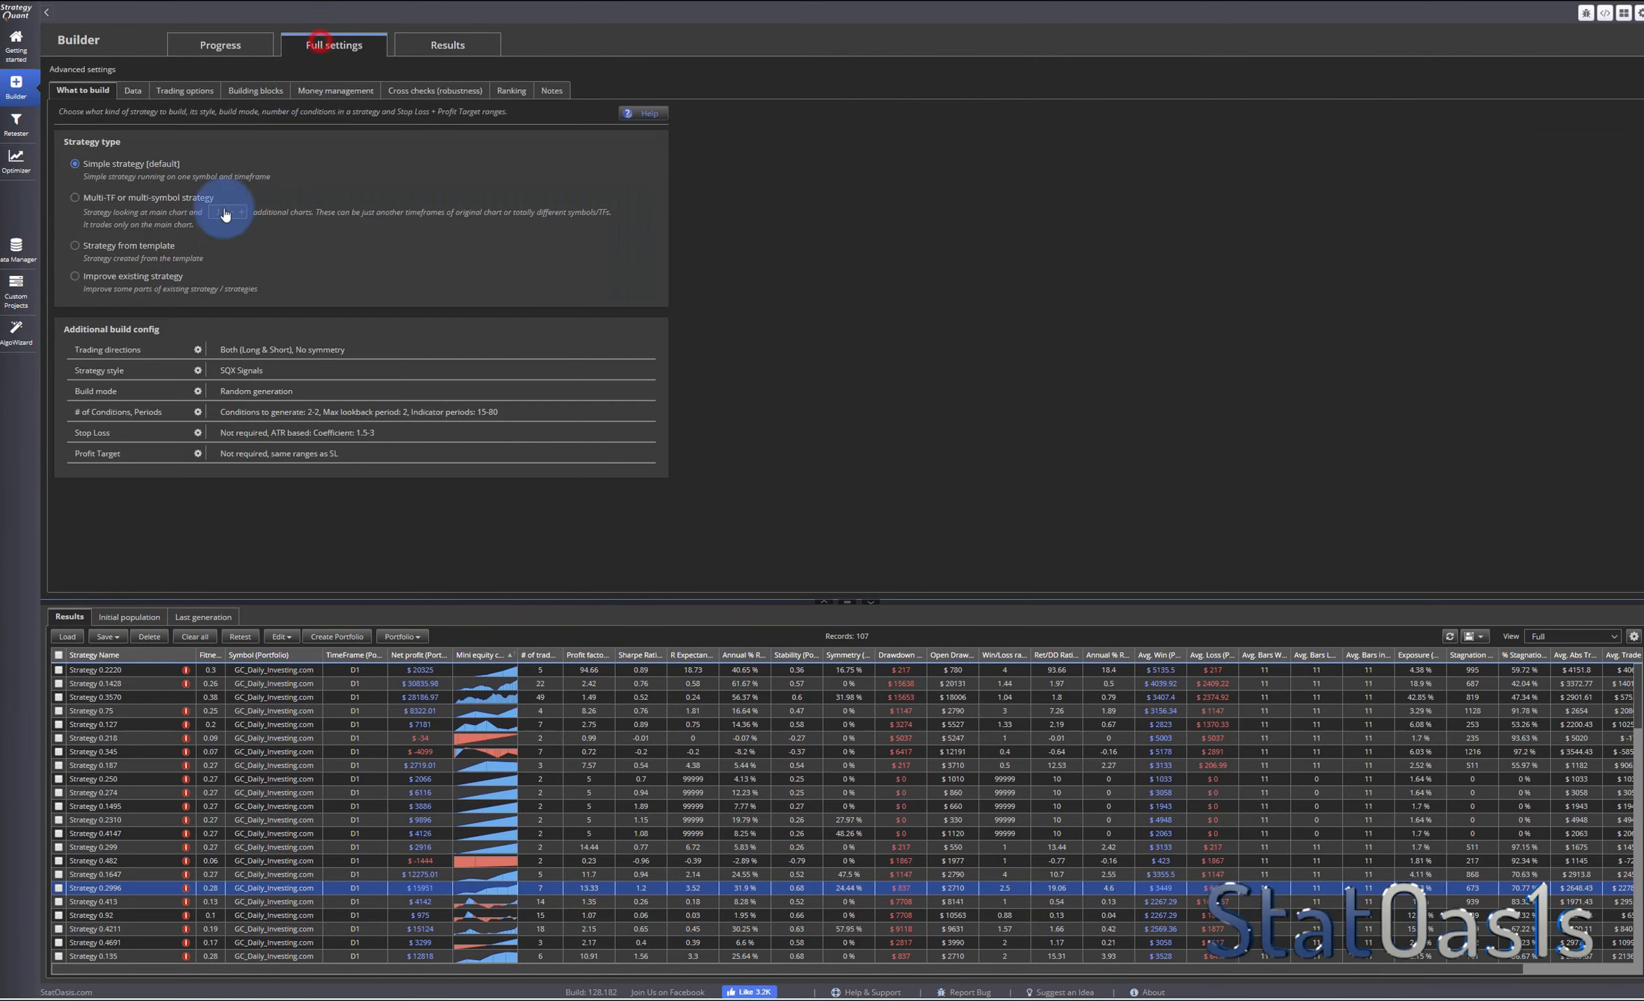
click(245, 92)
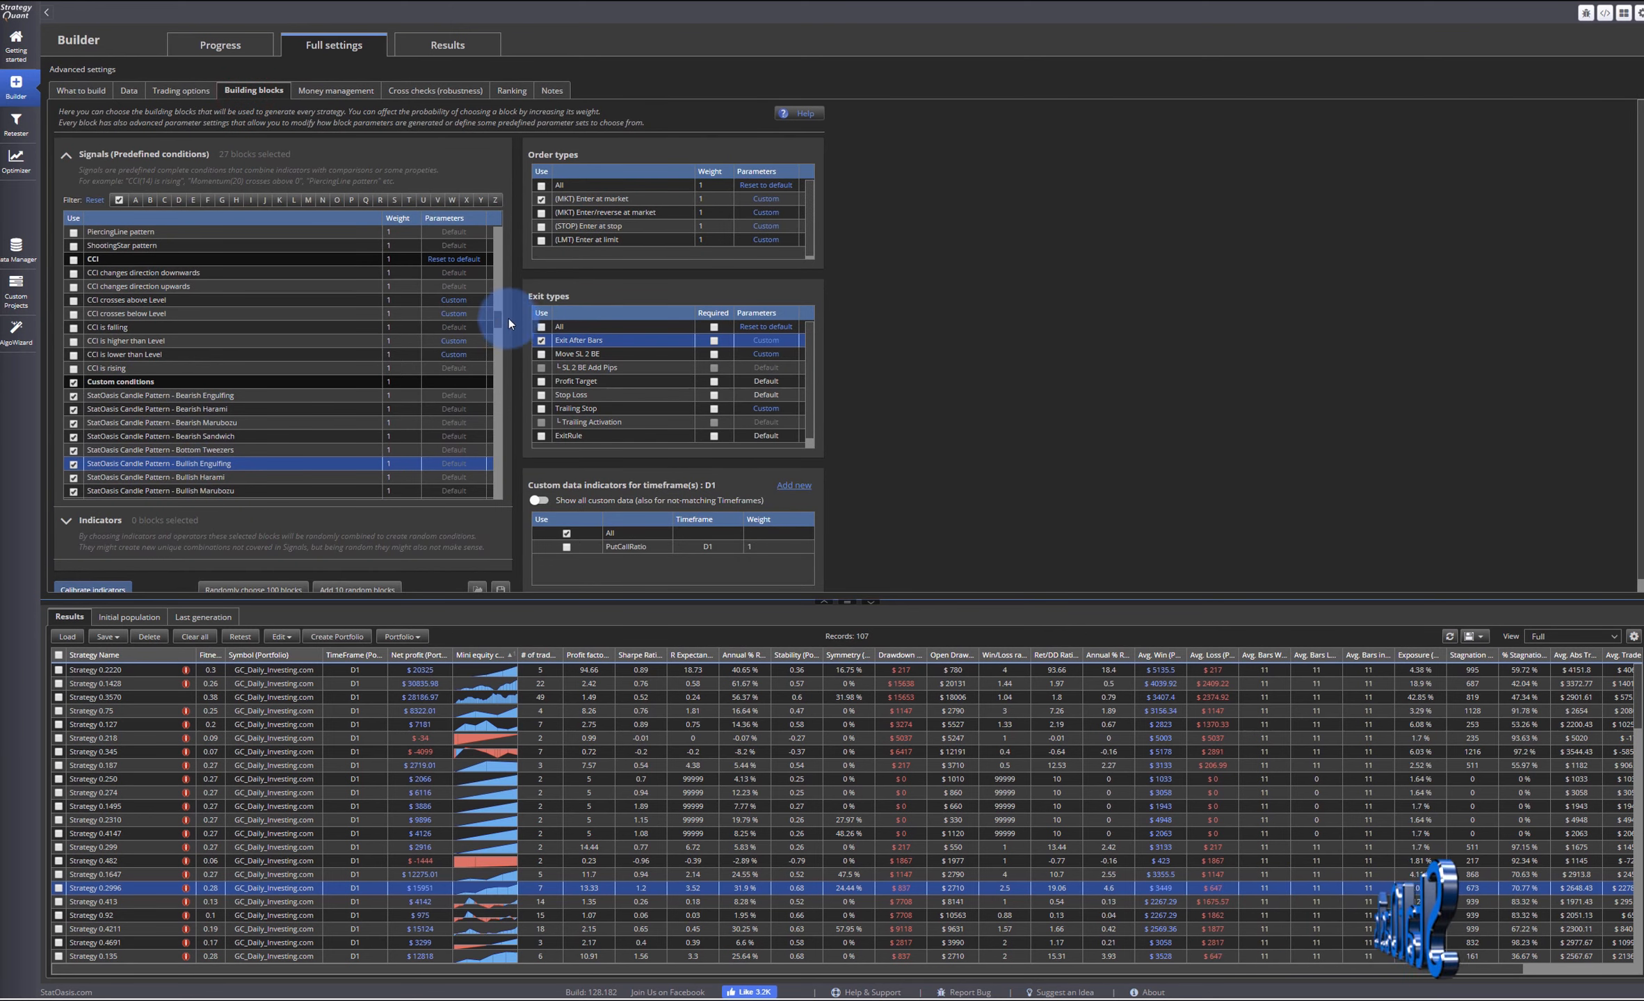
click(100, 521)
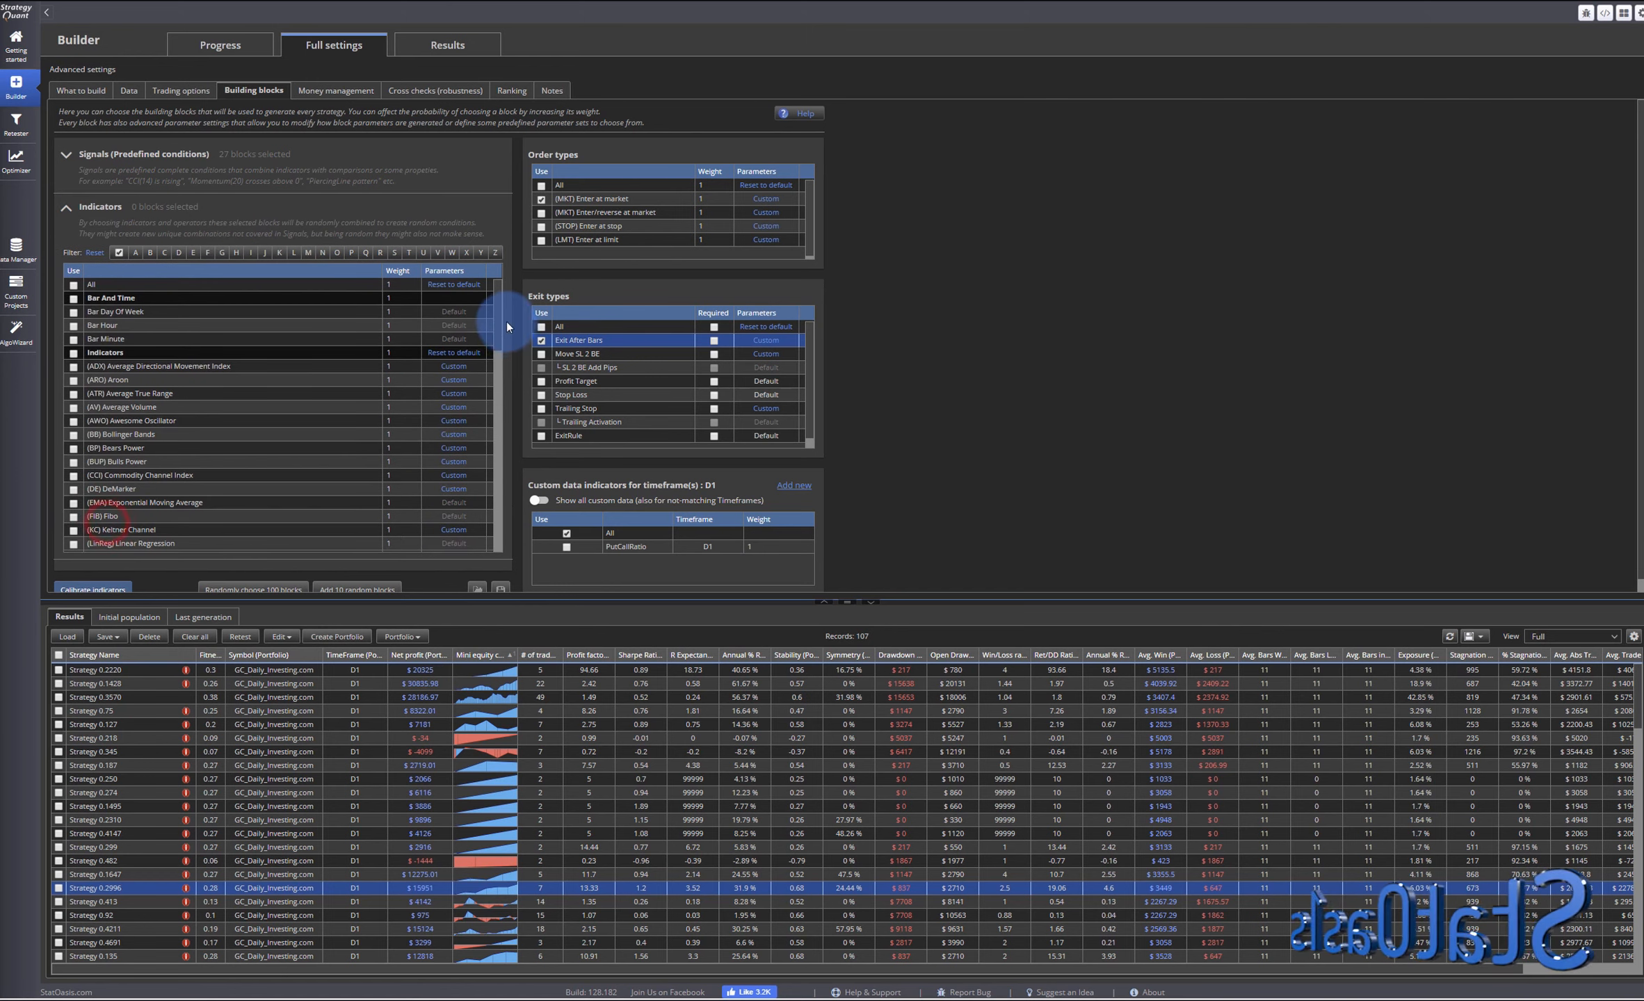
drag(498, 321, 498, 377)
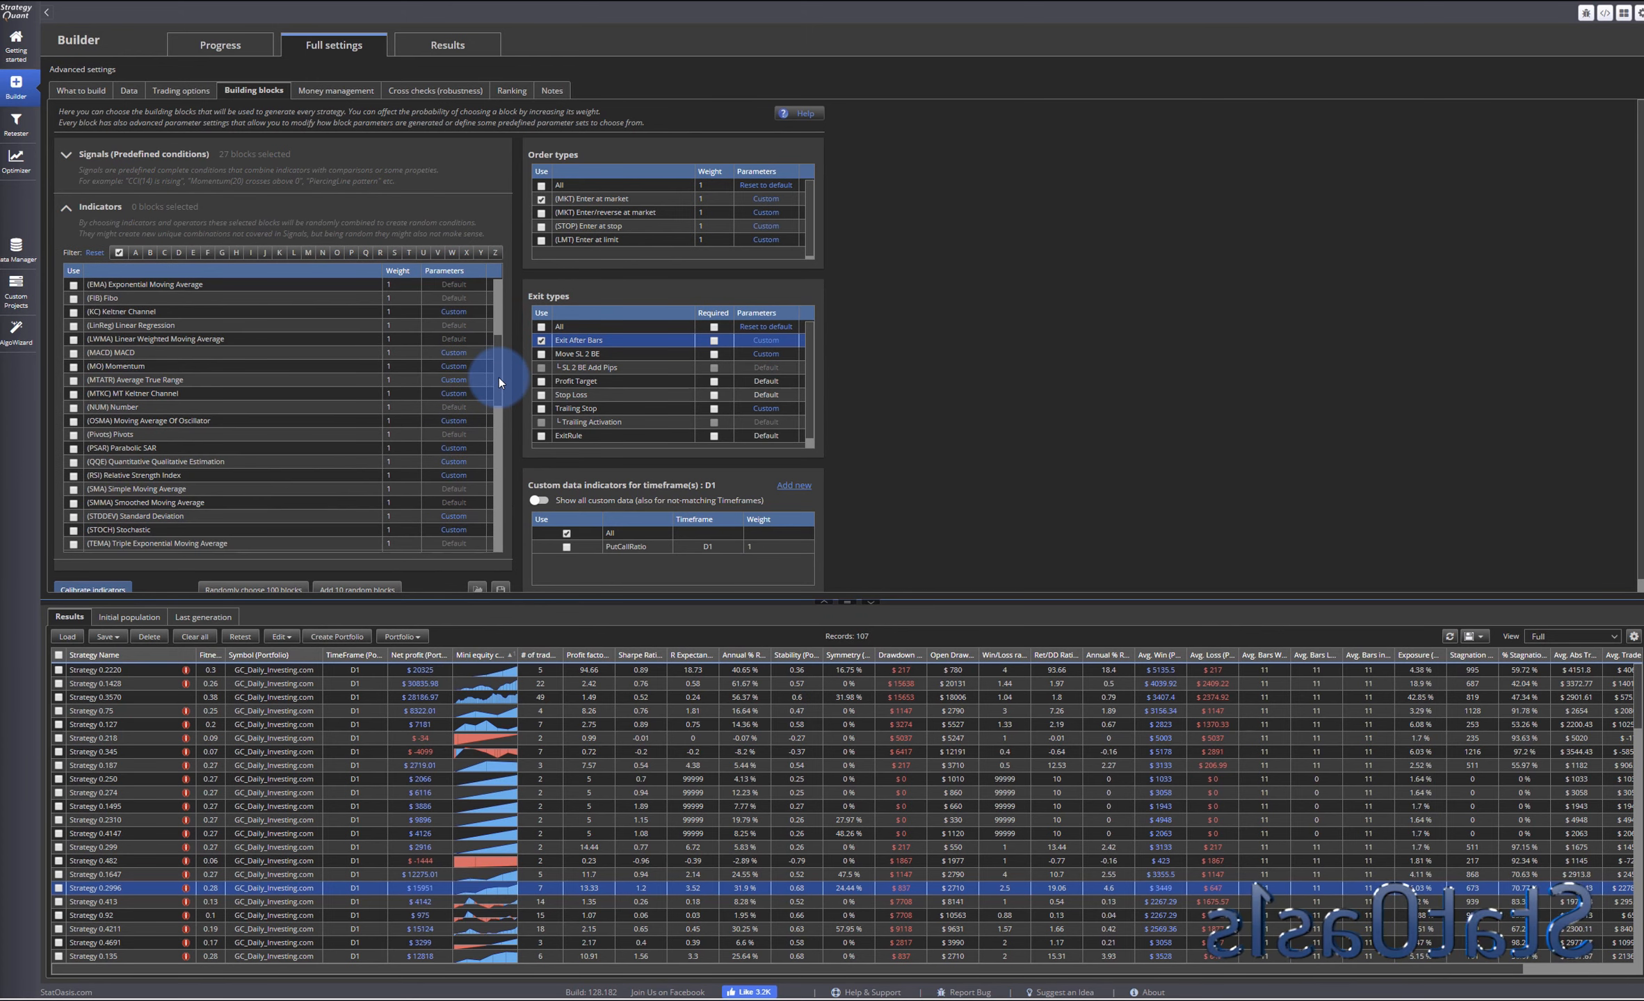
click(73, 356)
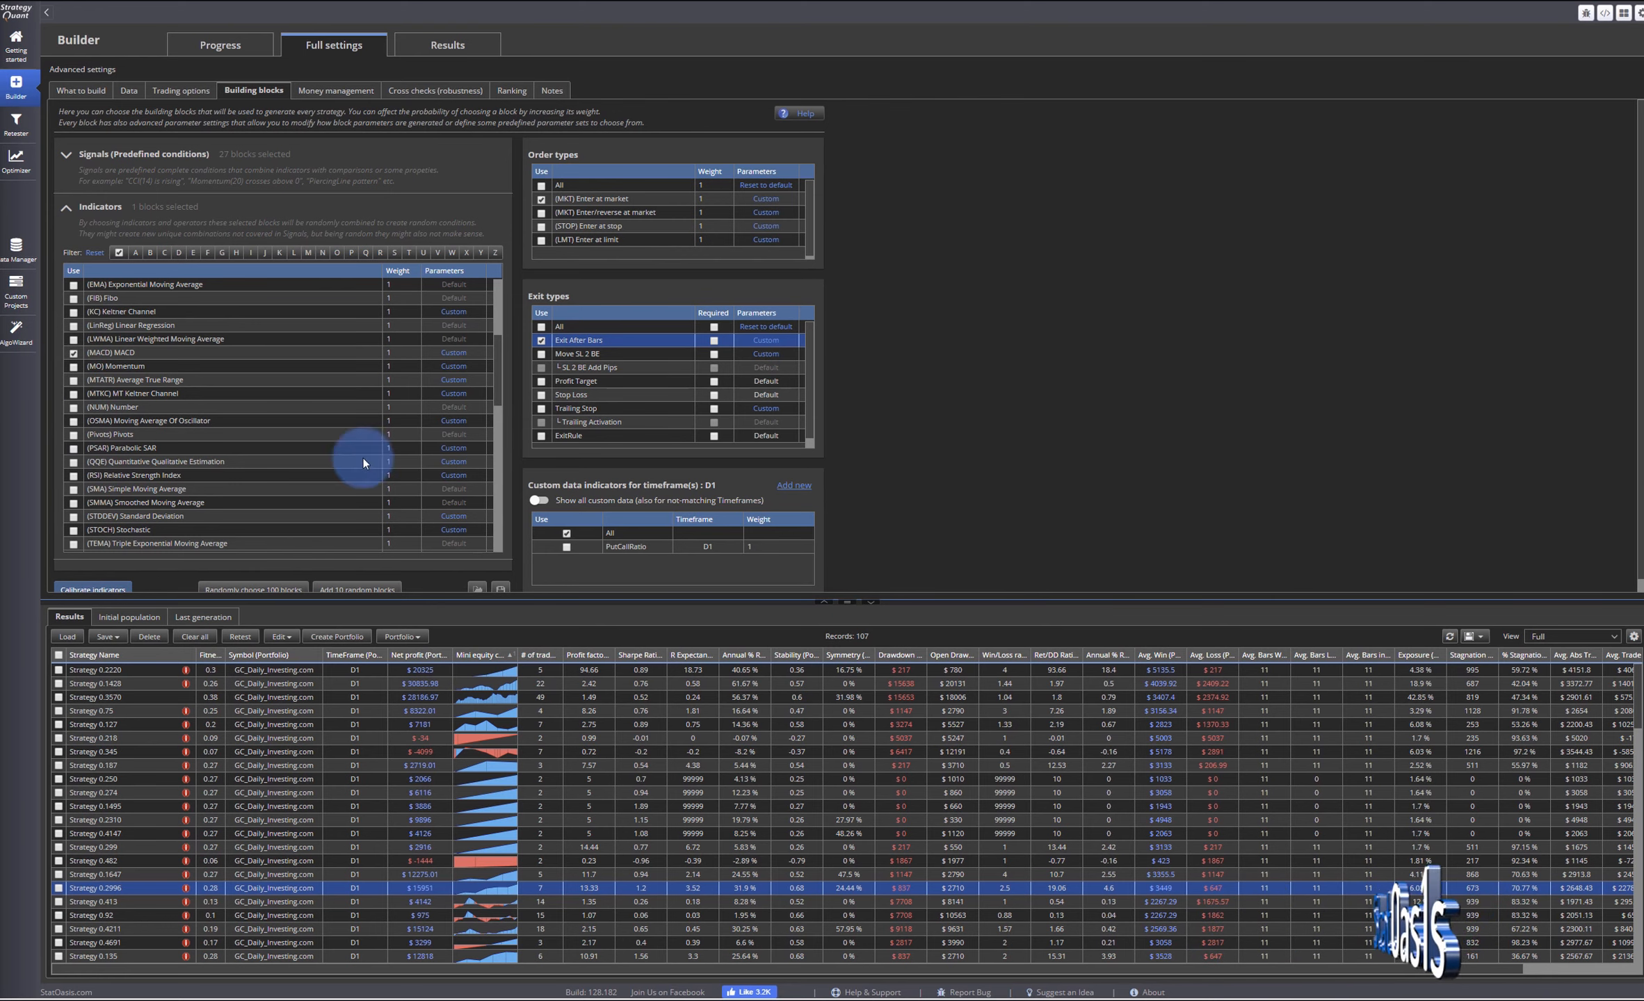
drag(497, 393, 499, 317)
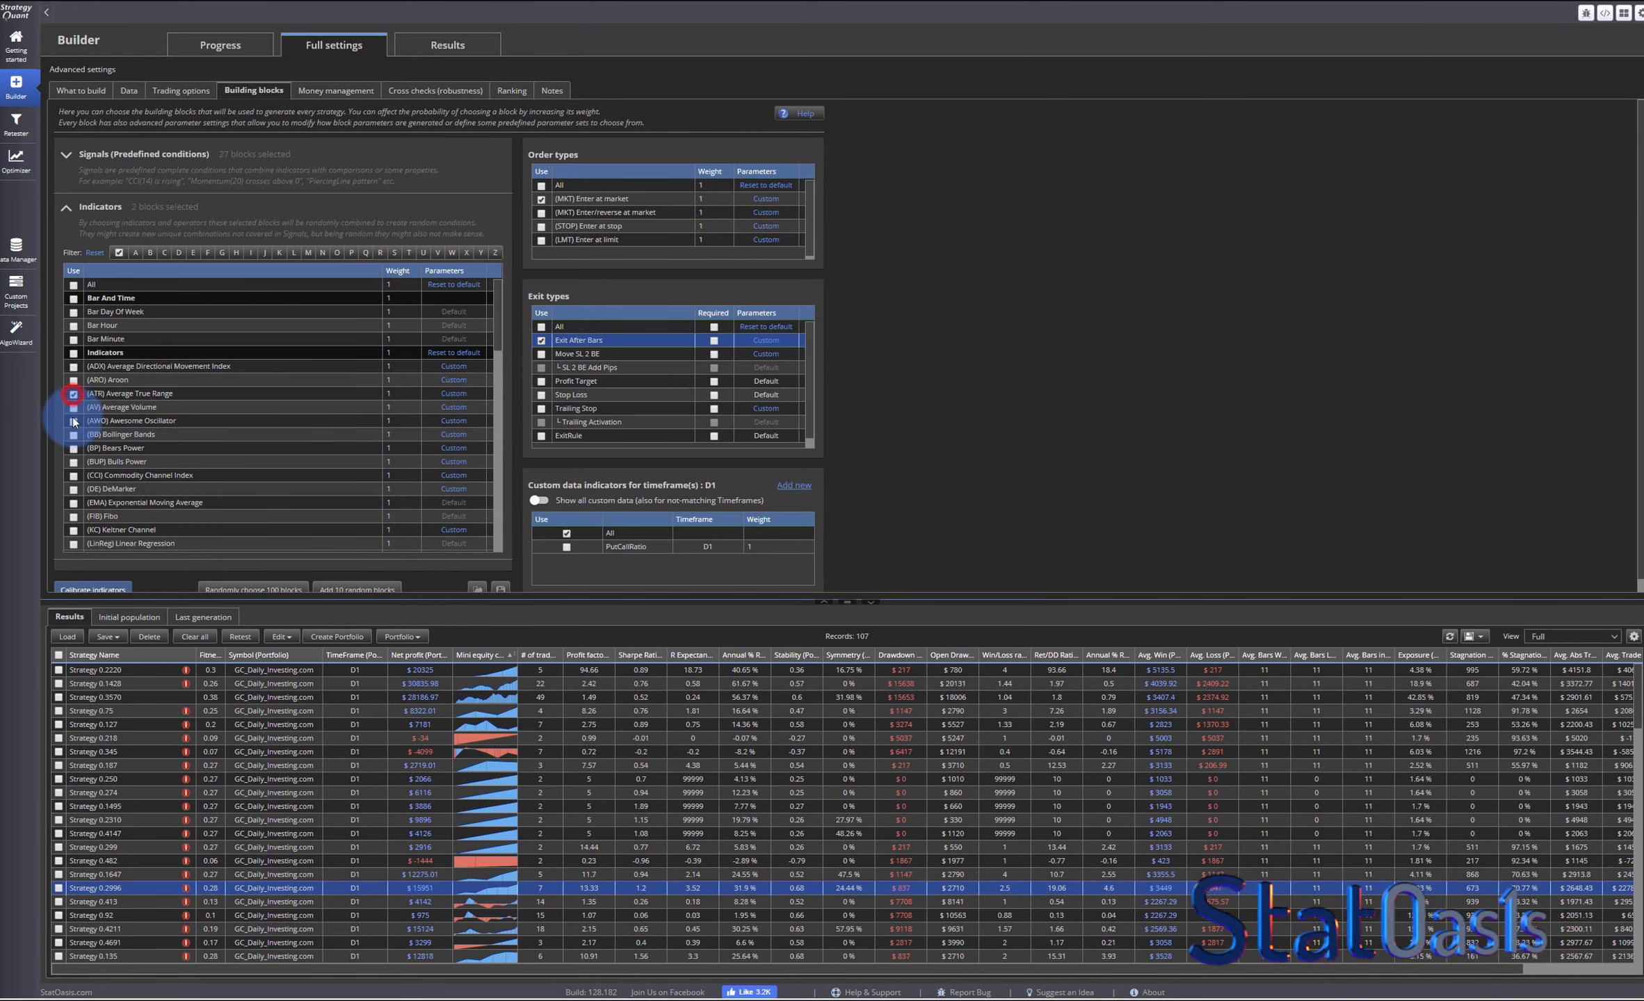
click(73, 434)
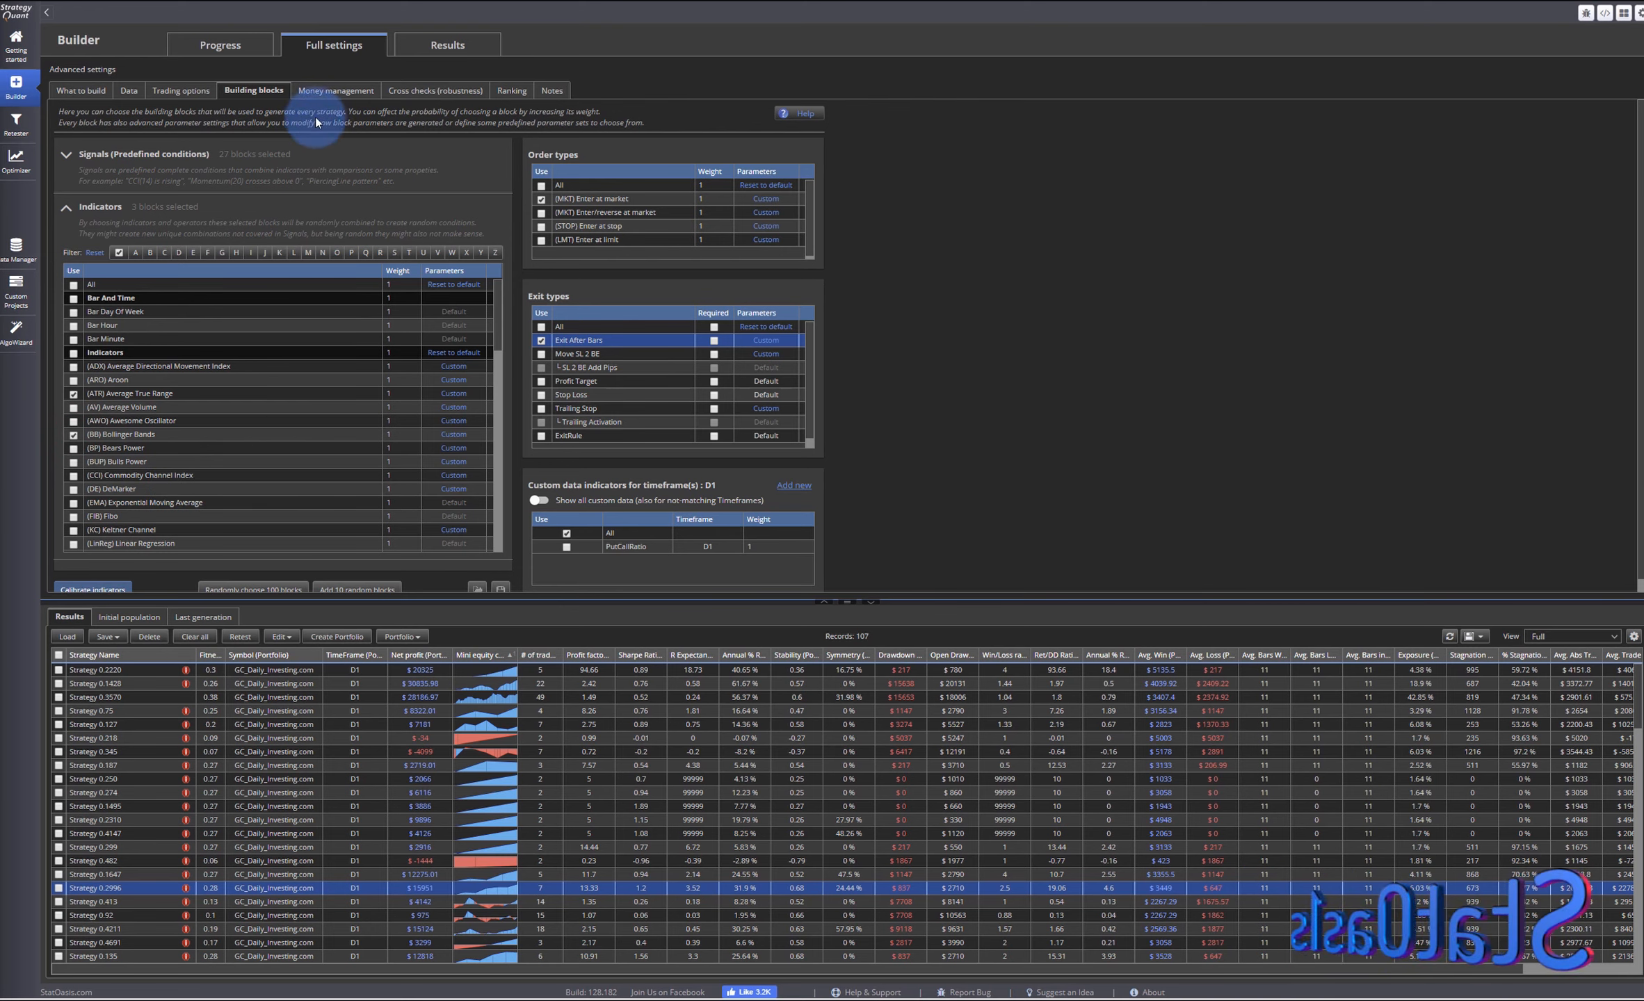
- Clear all results from the databank and try to start the generation again
click(224, 48)
click(195, 636)
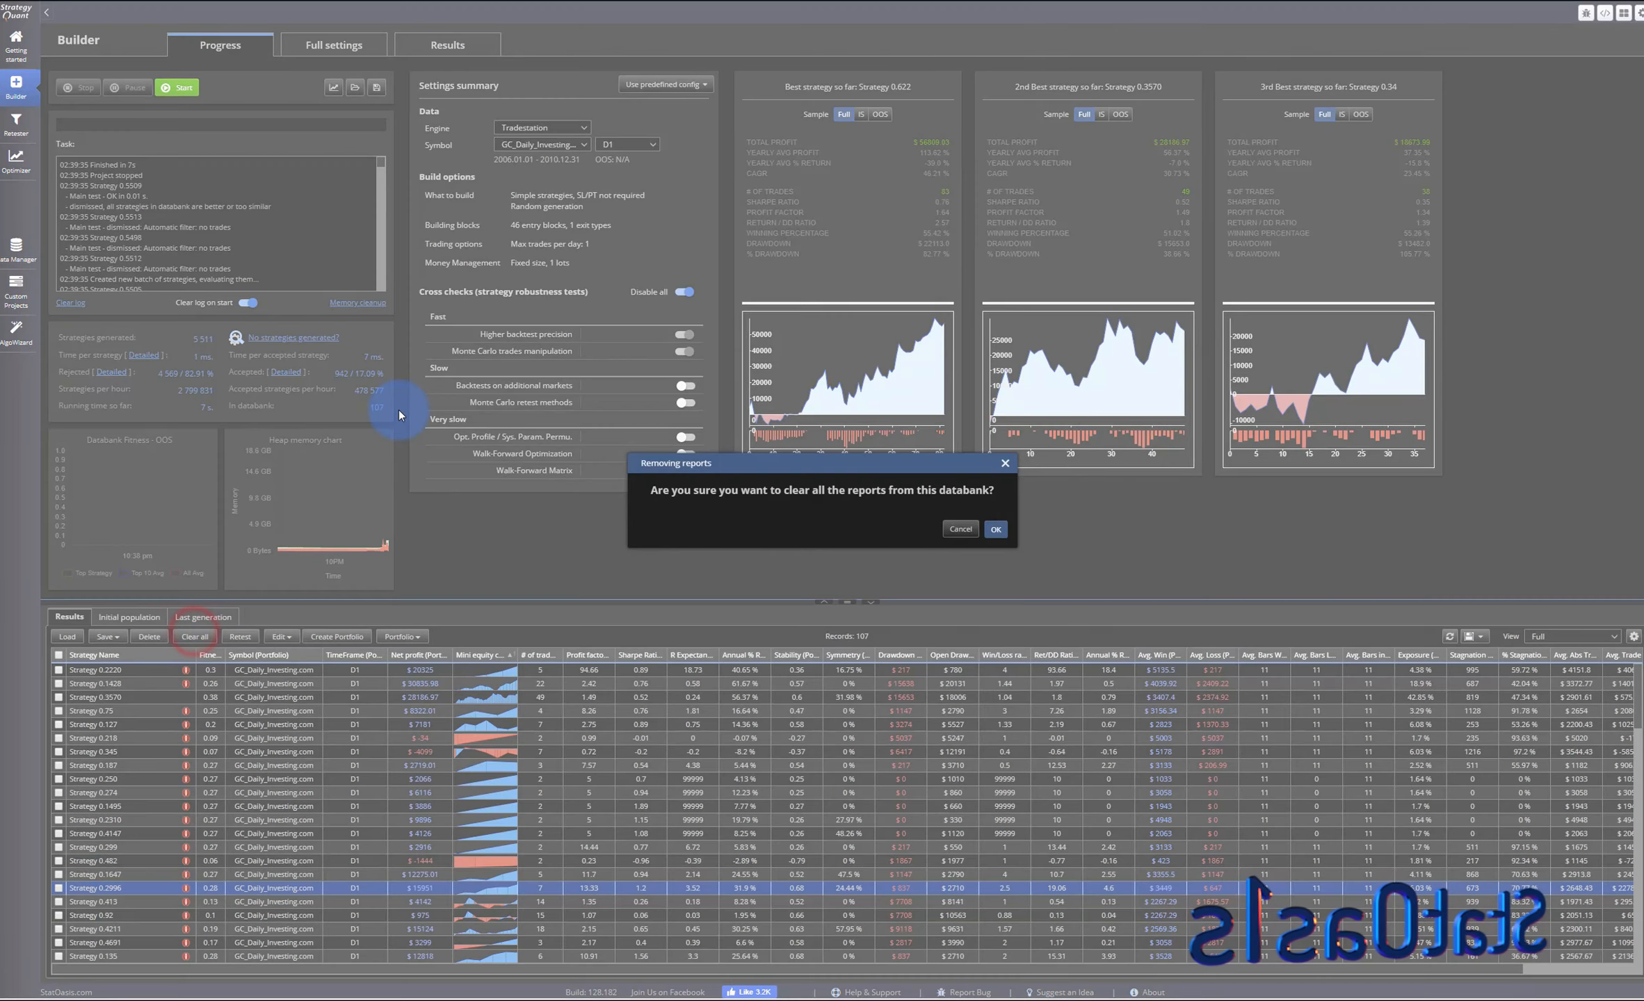
click(995, 529)
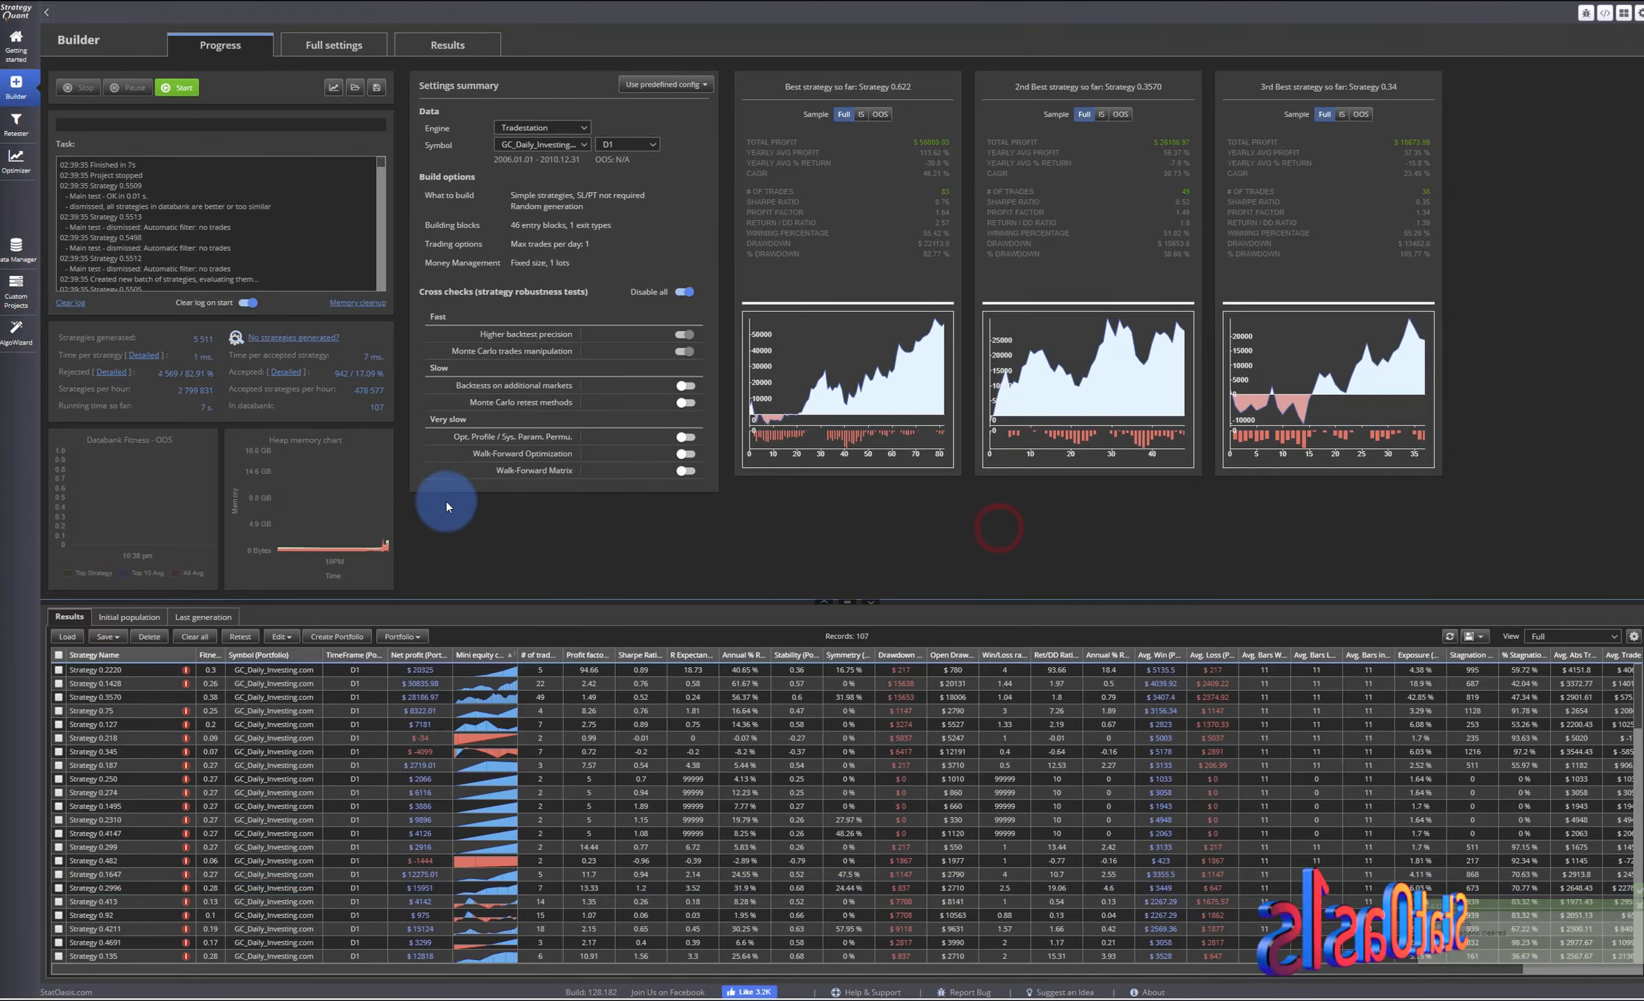
click(177, 87)
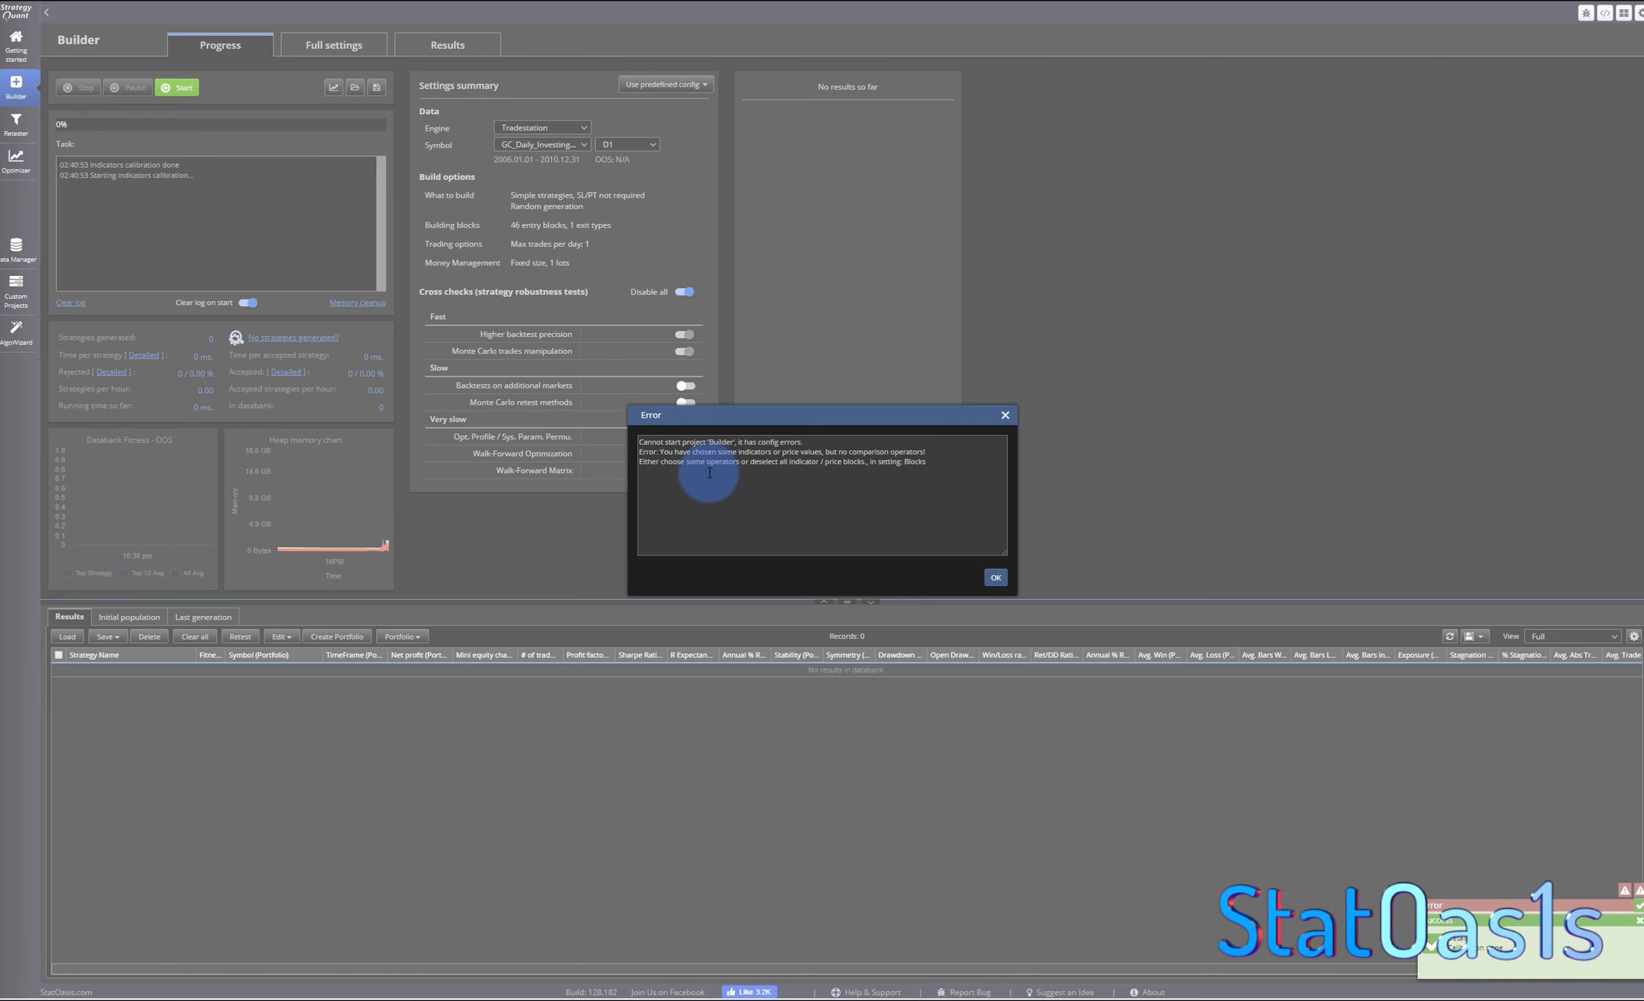
click(993, 577)
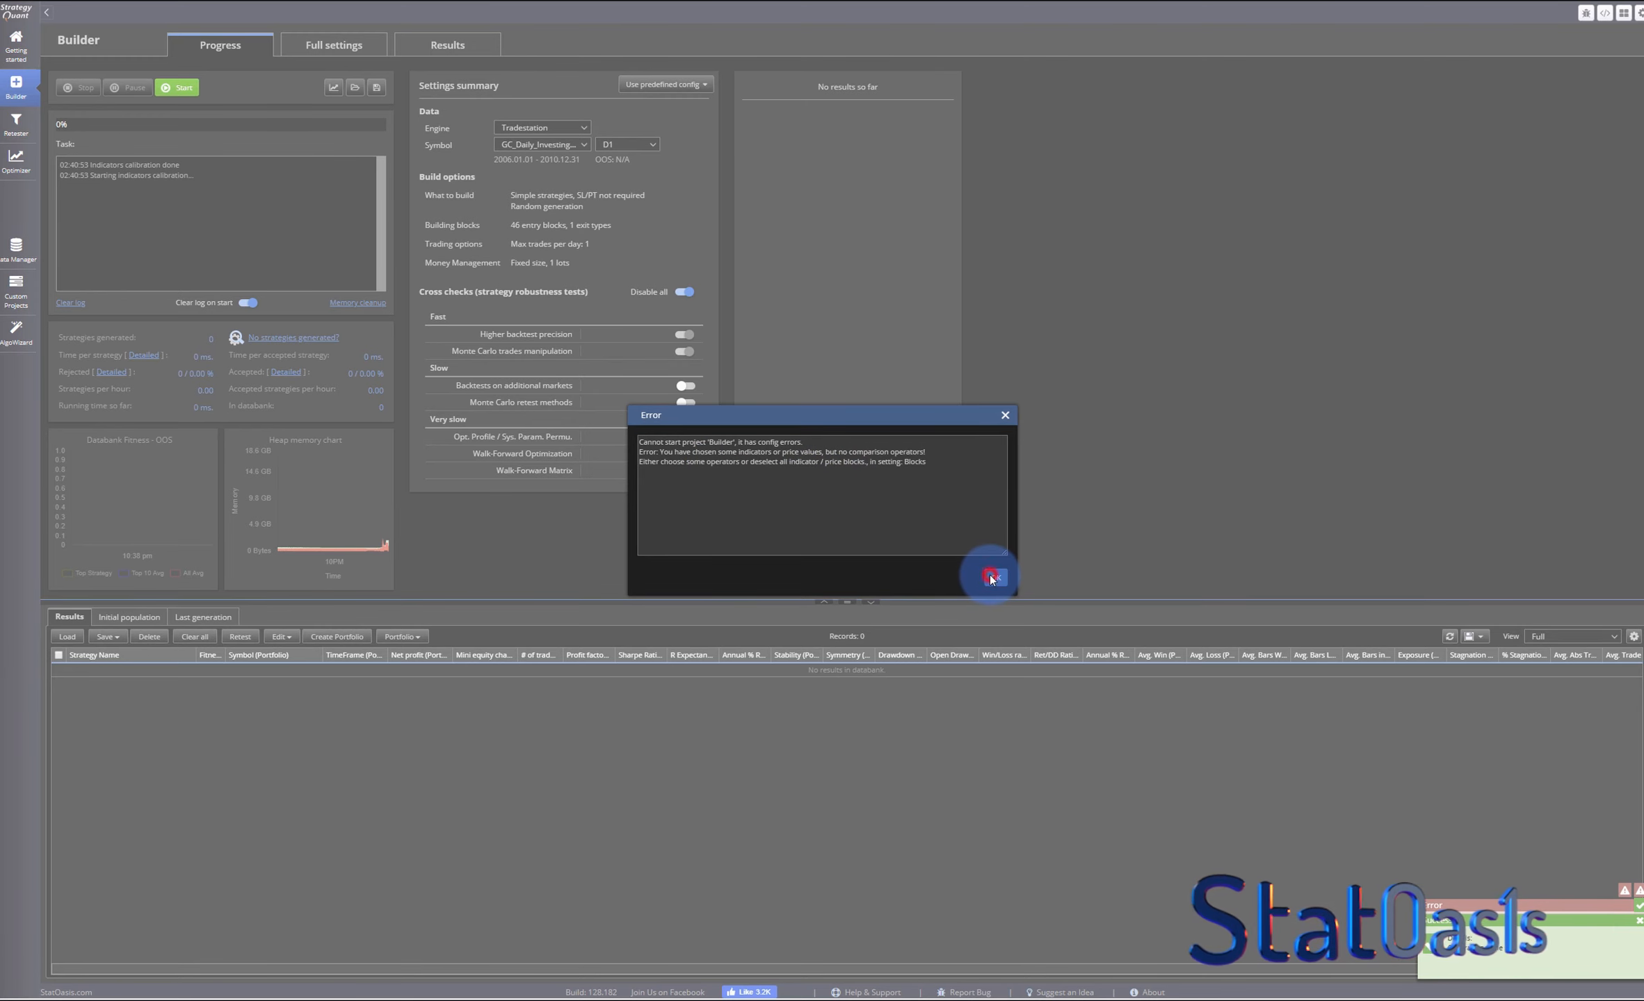
- Enable all comparison operators in the indicator building blocks
click(323, 47)
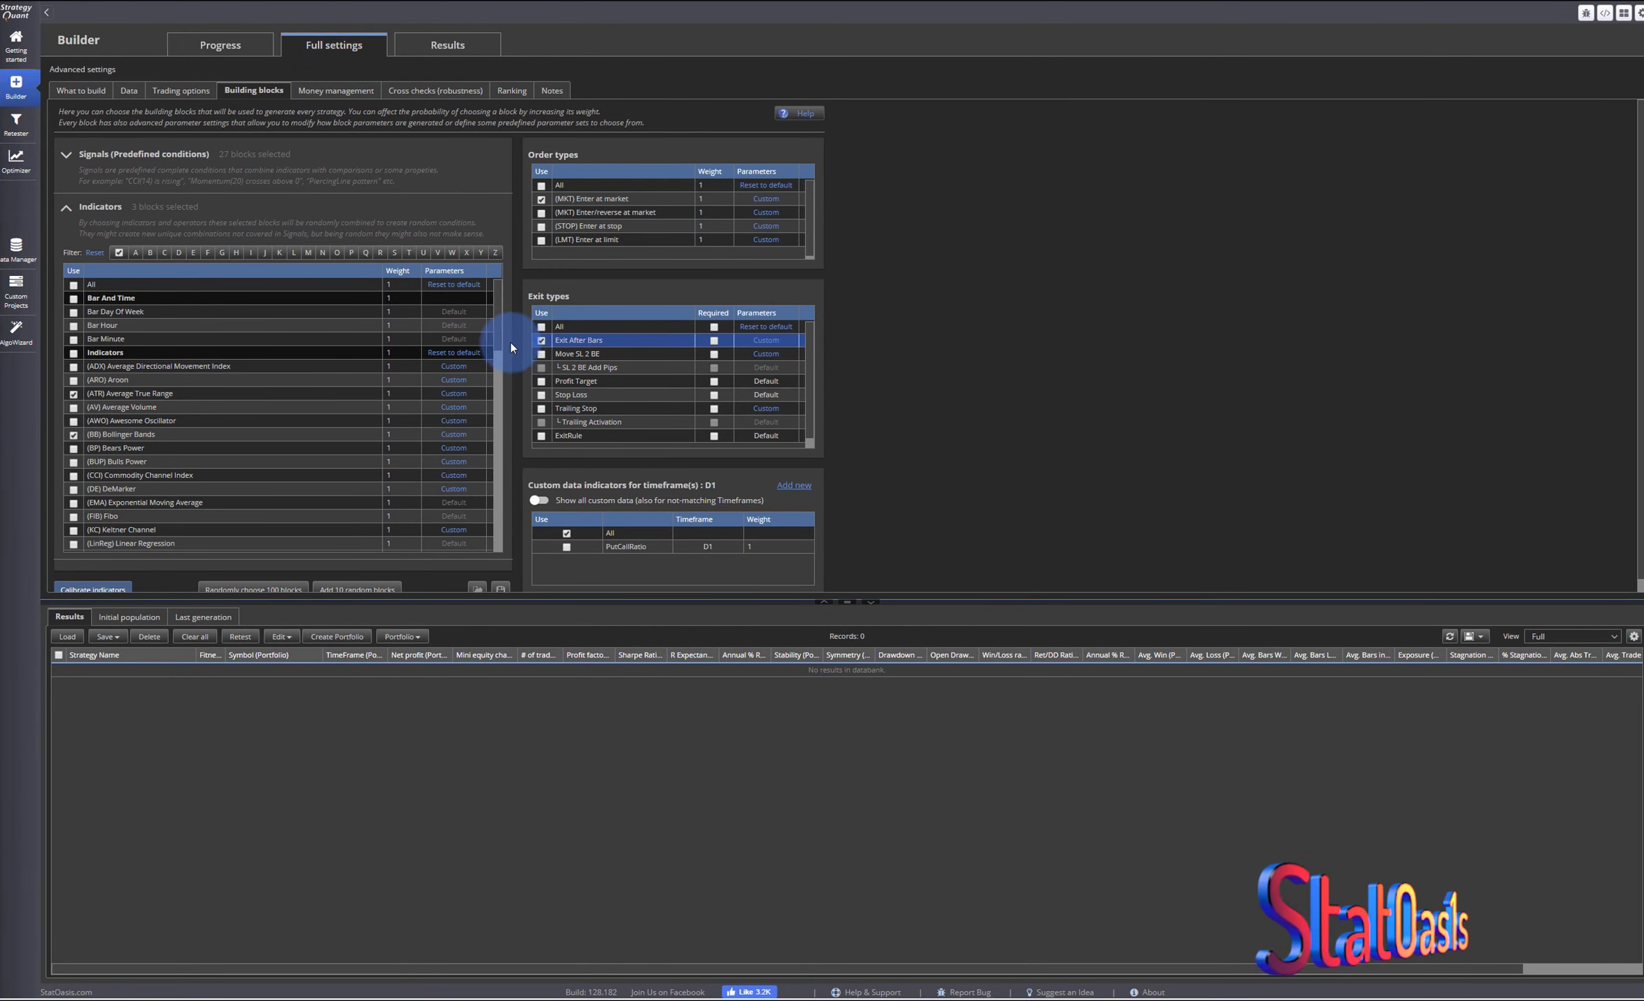
drag(497, 313, 488, 480)
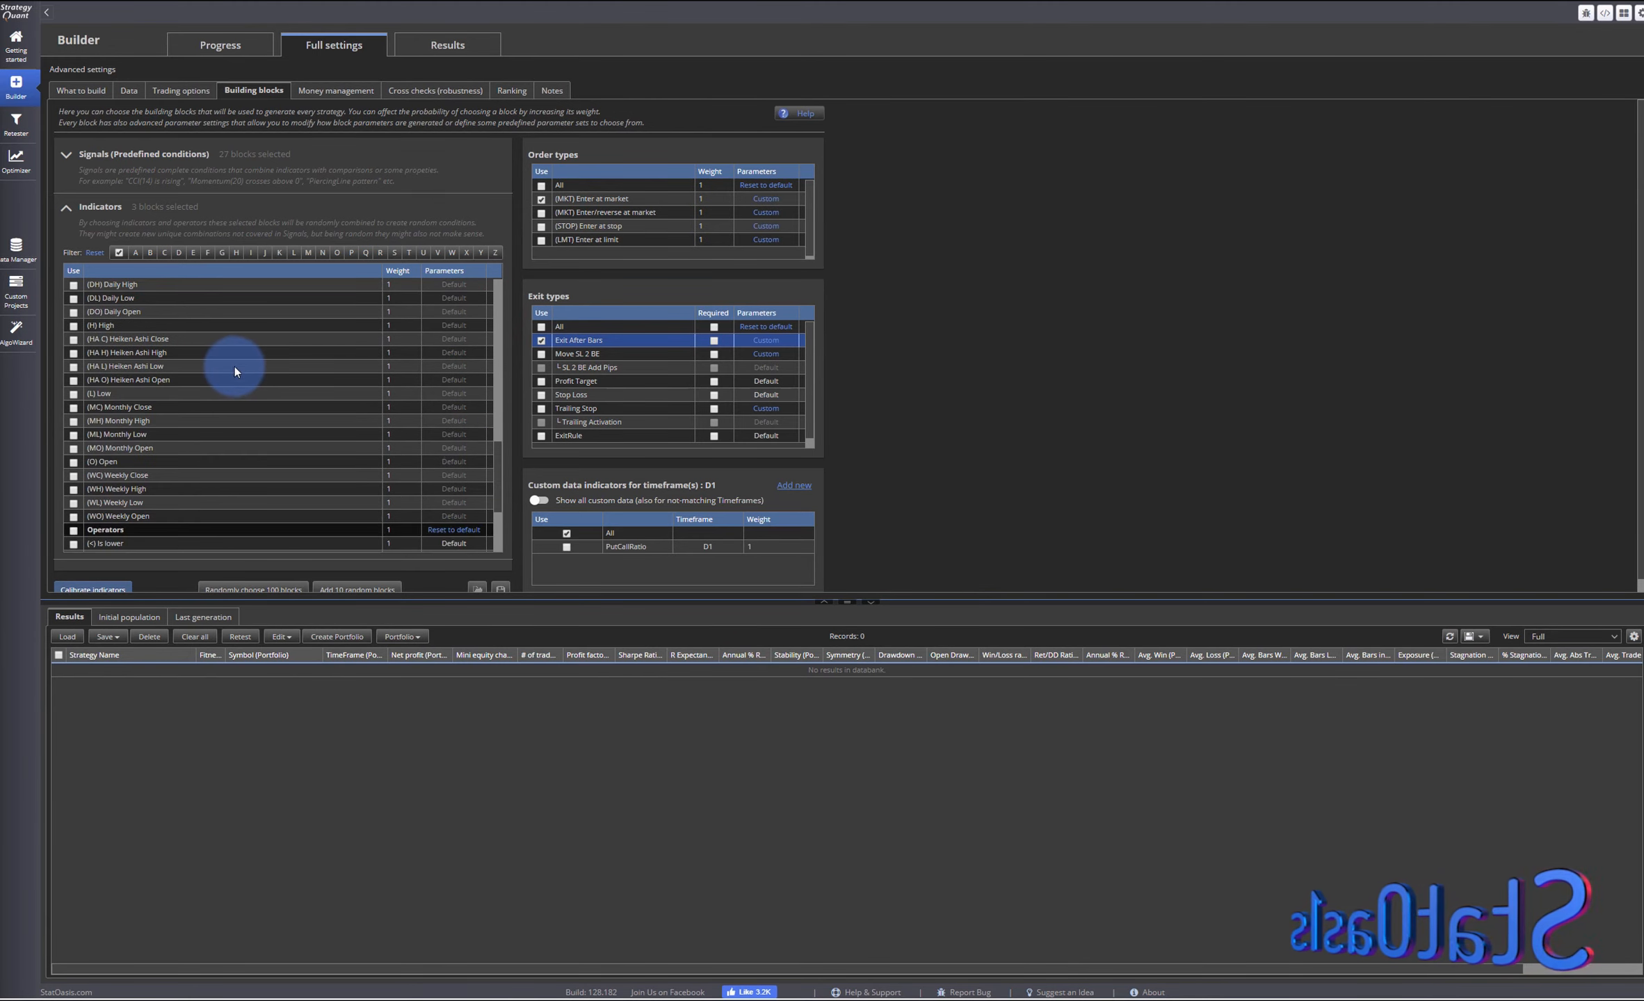
scroll(326, 471, down, 3)
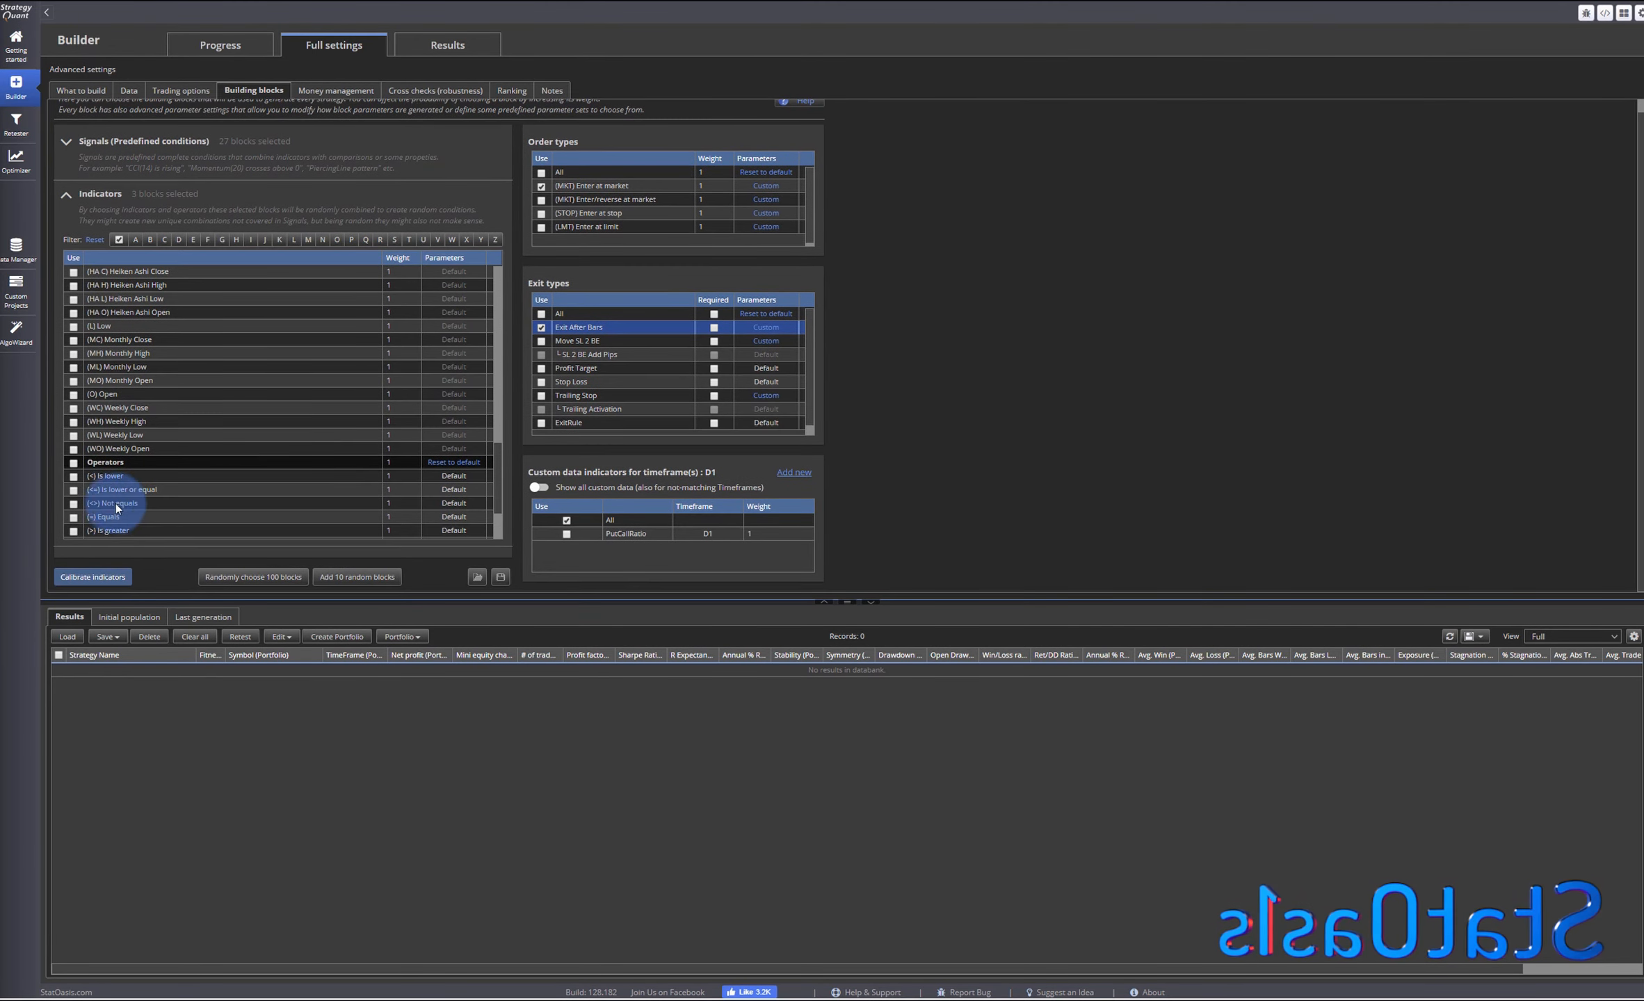
click(73, 463)
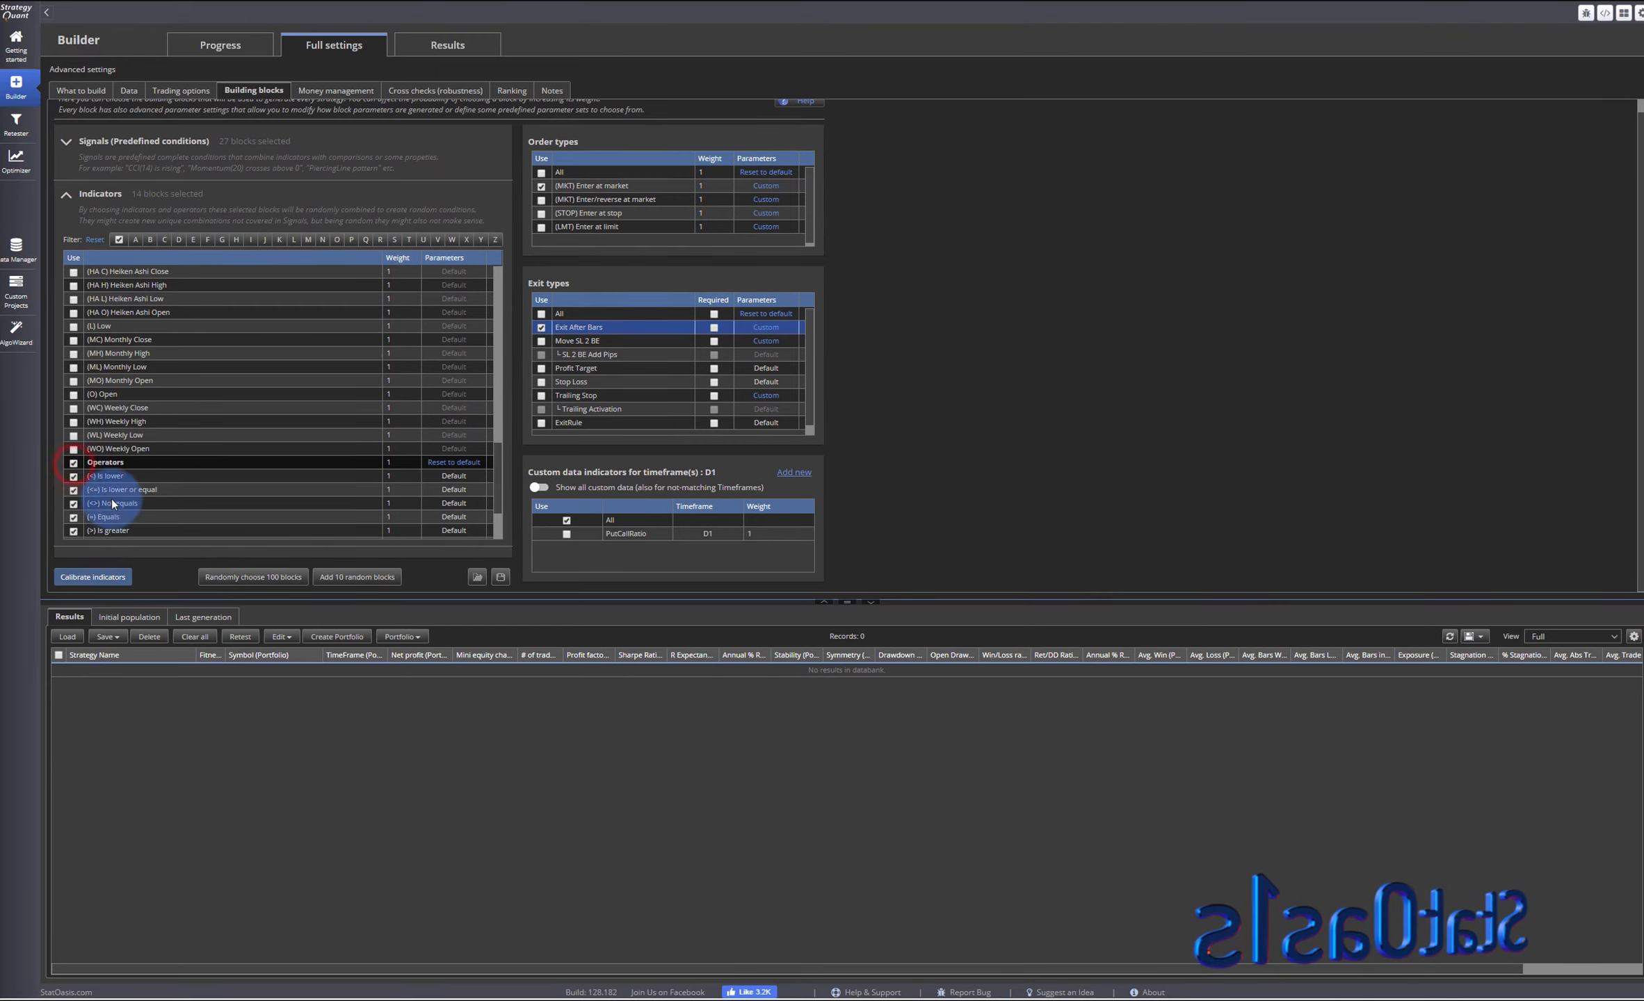
- Start the strategy generation with the updated building blocks
click(216, 46)
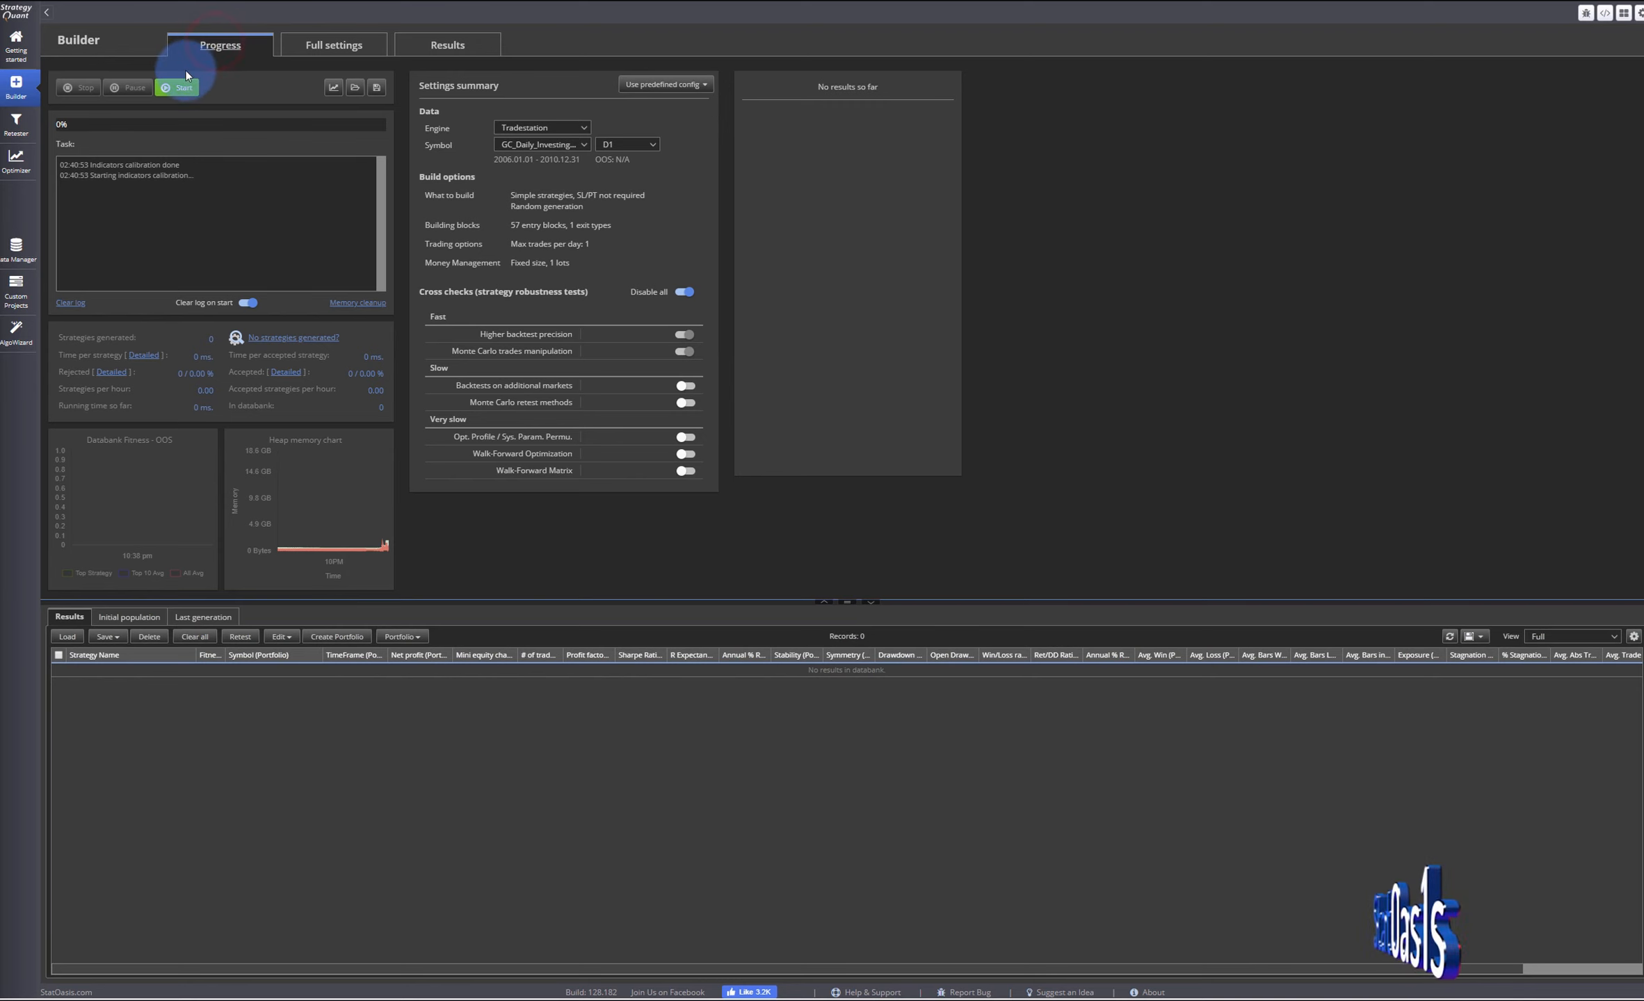
click(178, 87)
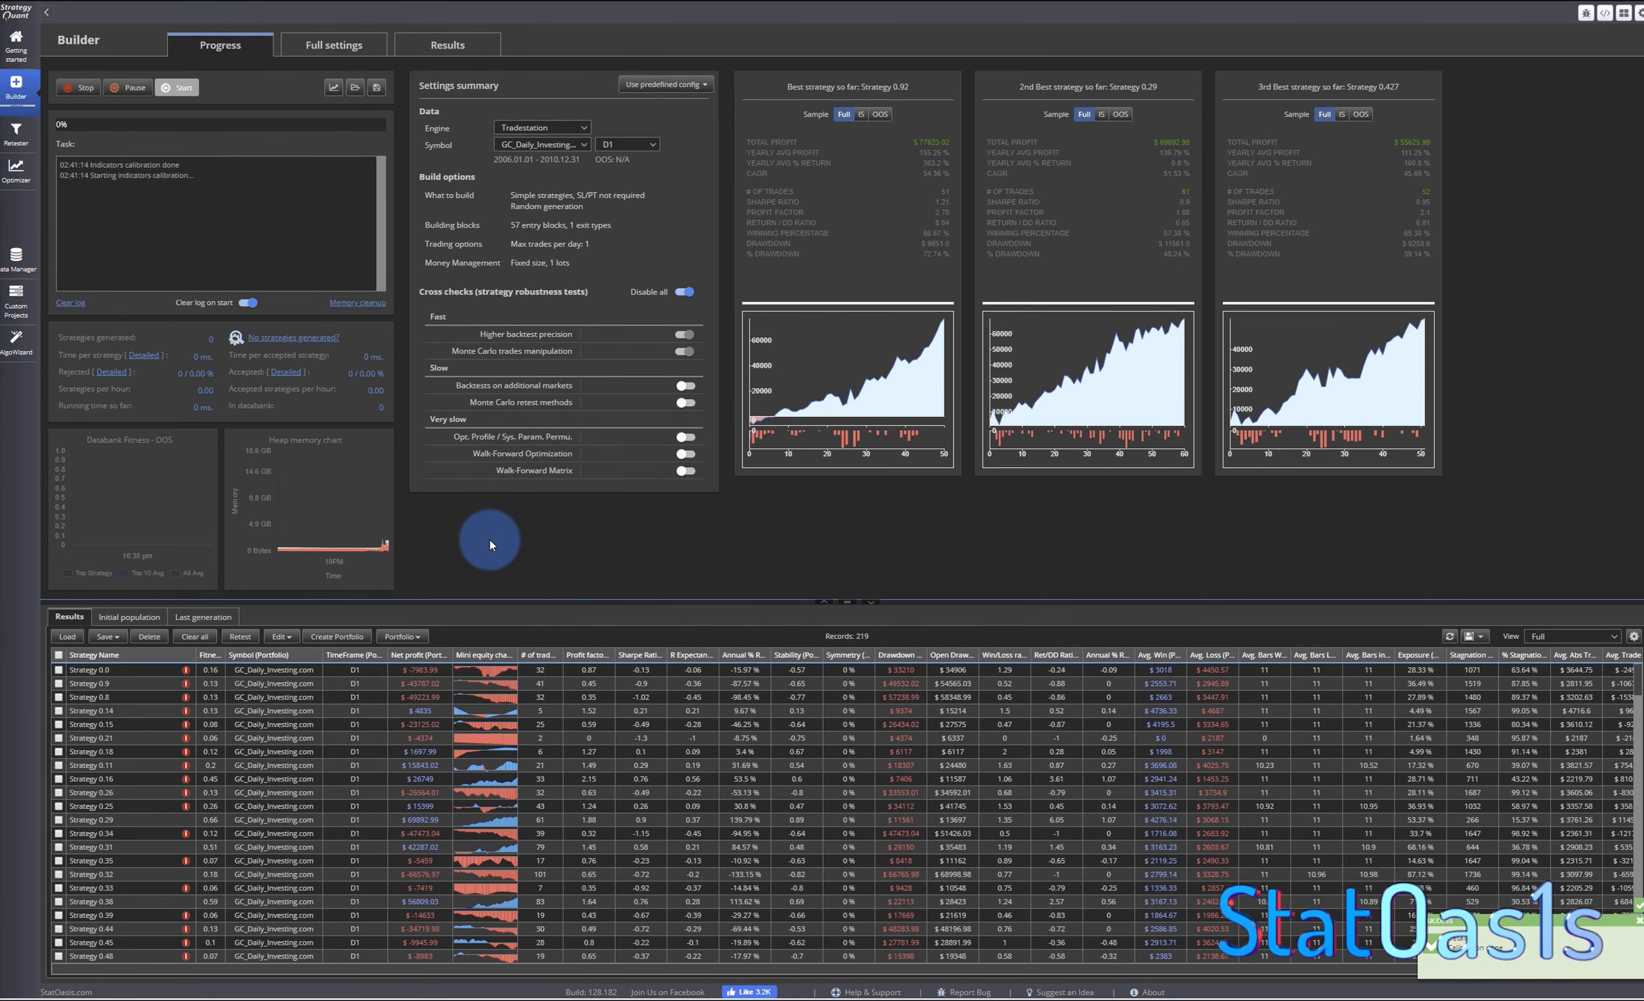
click(166, 85)
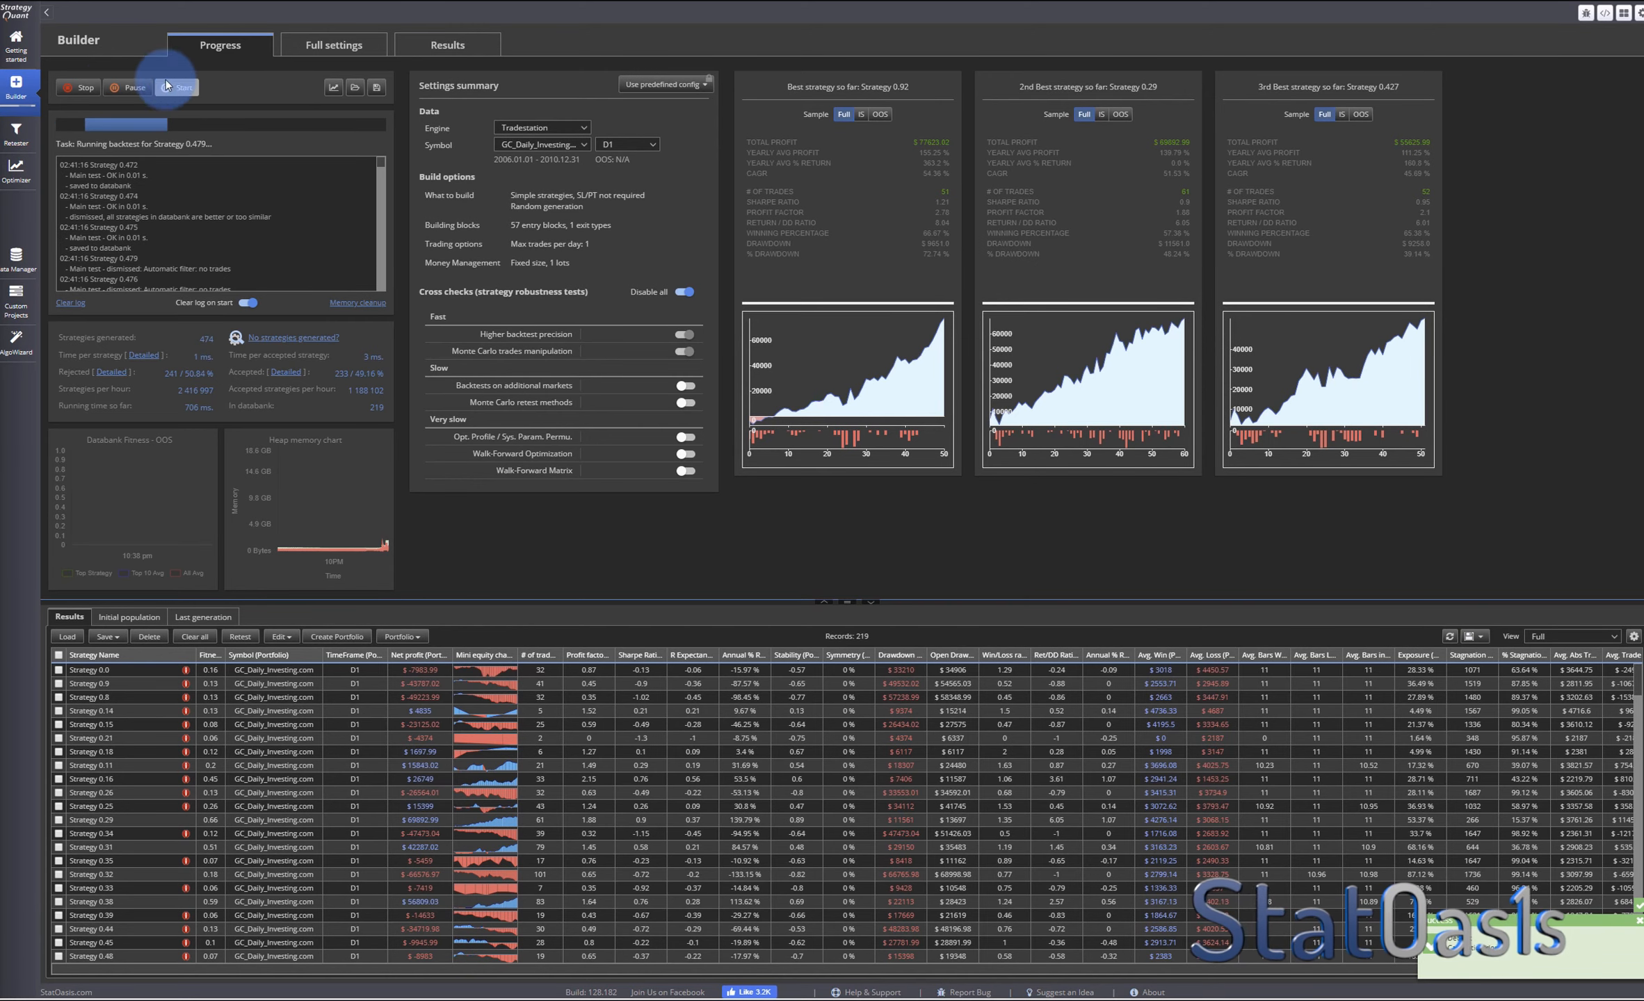
- Stop the generation and sort the results by the mini equity chart column
click(75, 88)
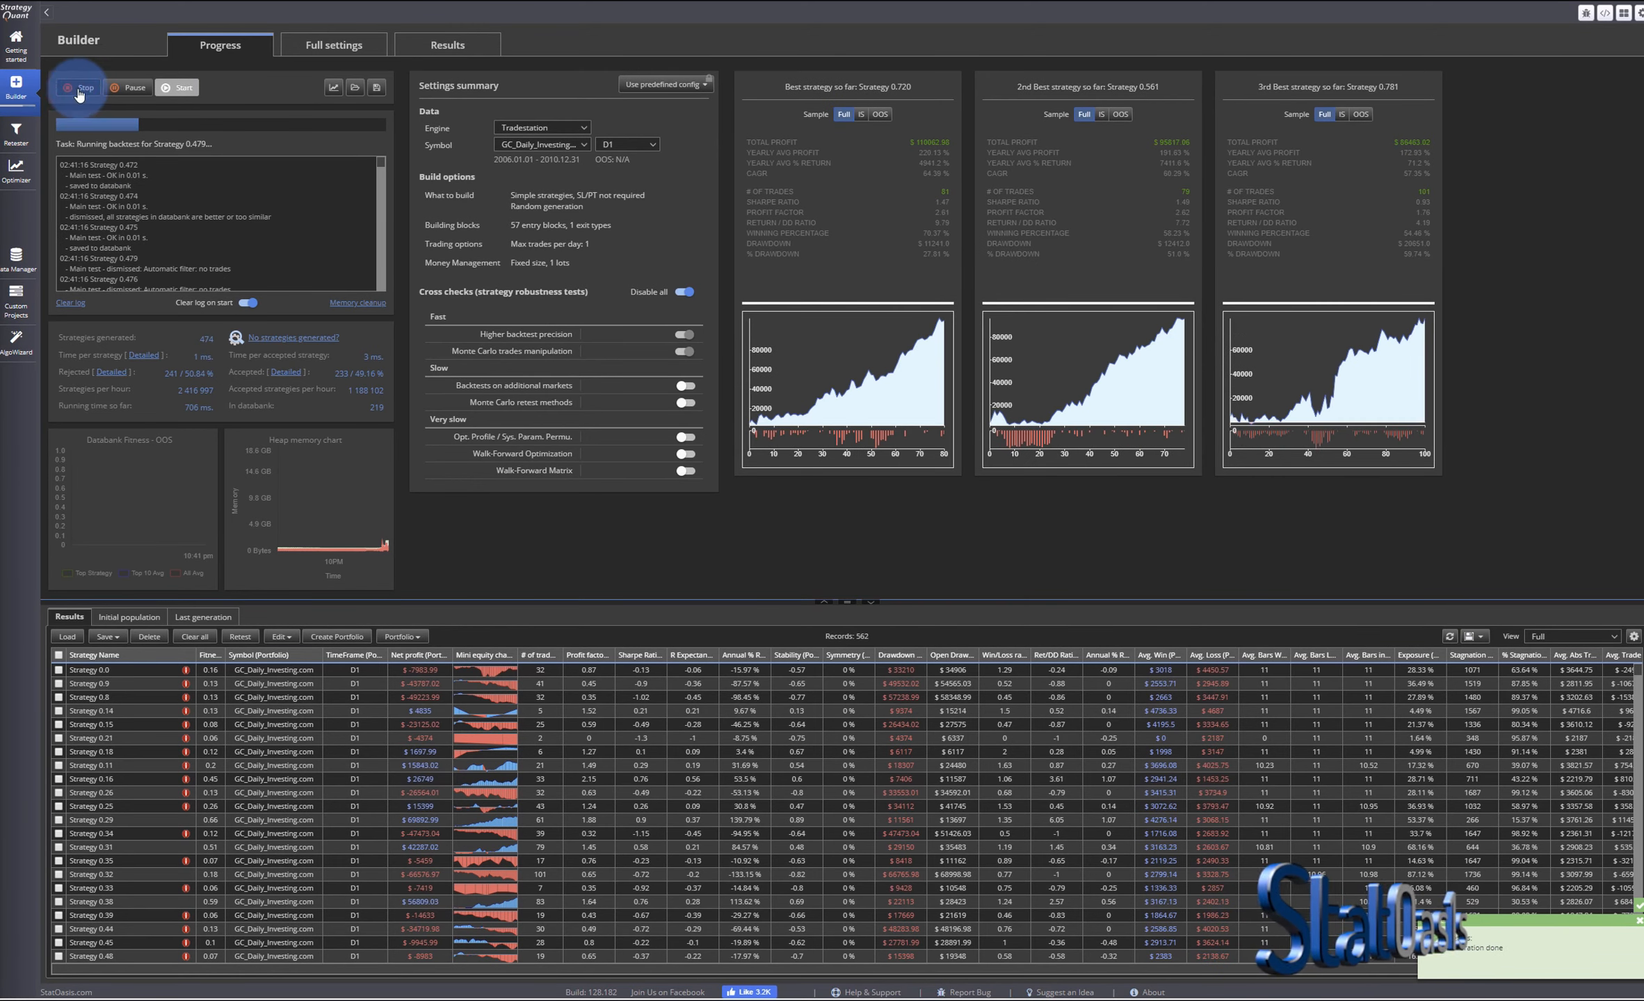
click(489, 659)
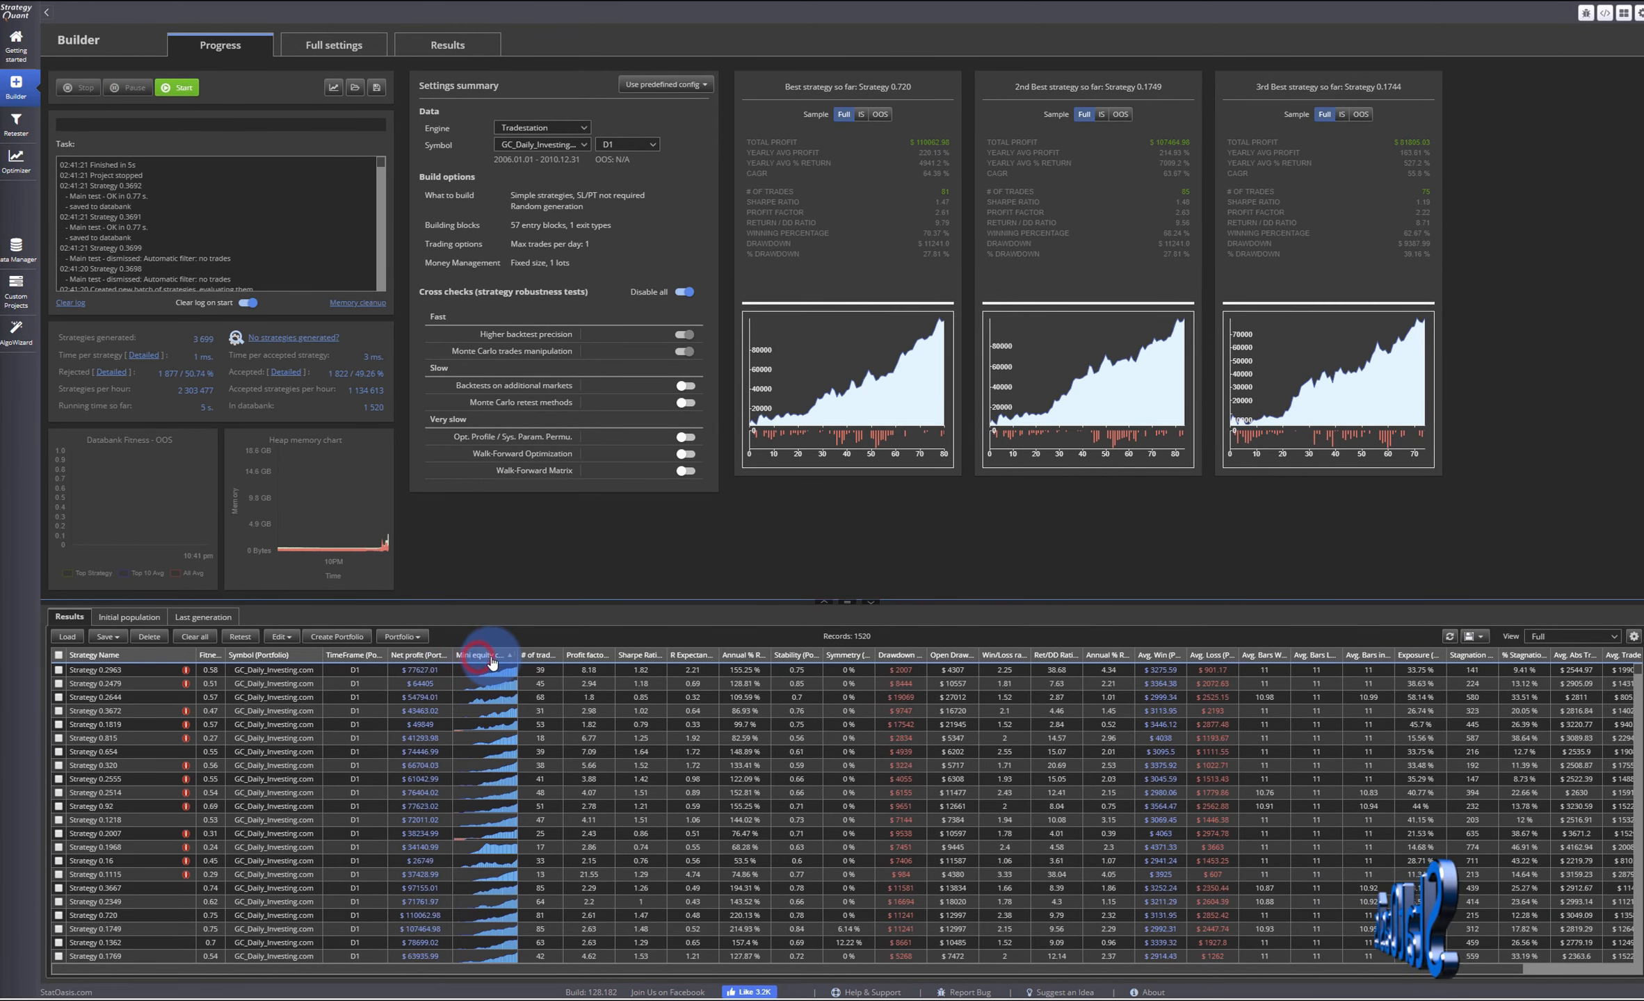
- Open the top strategies' source code and examine which StatOasis candle pattern blocks and indicators their entry signals use
click(472, 670)
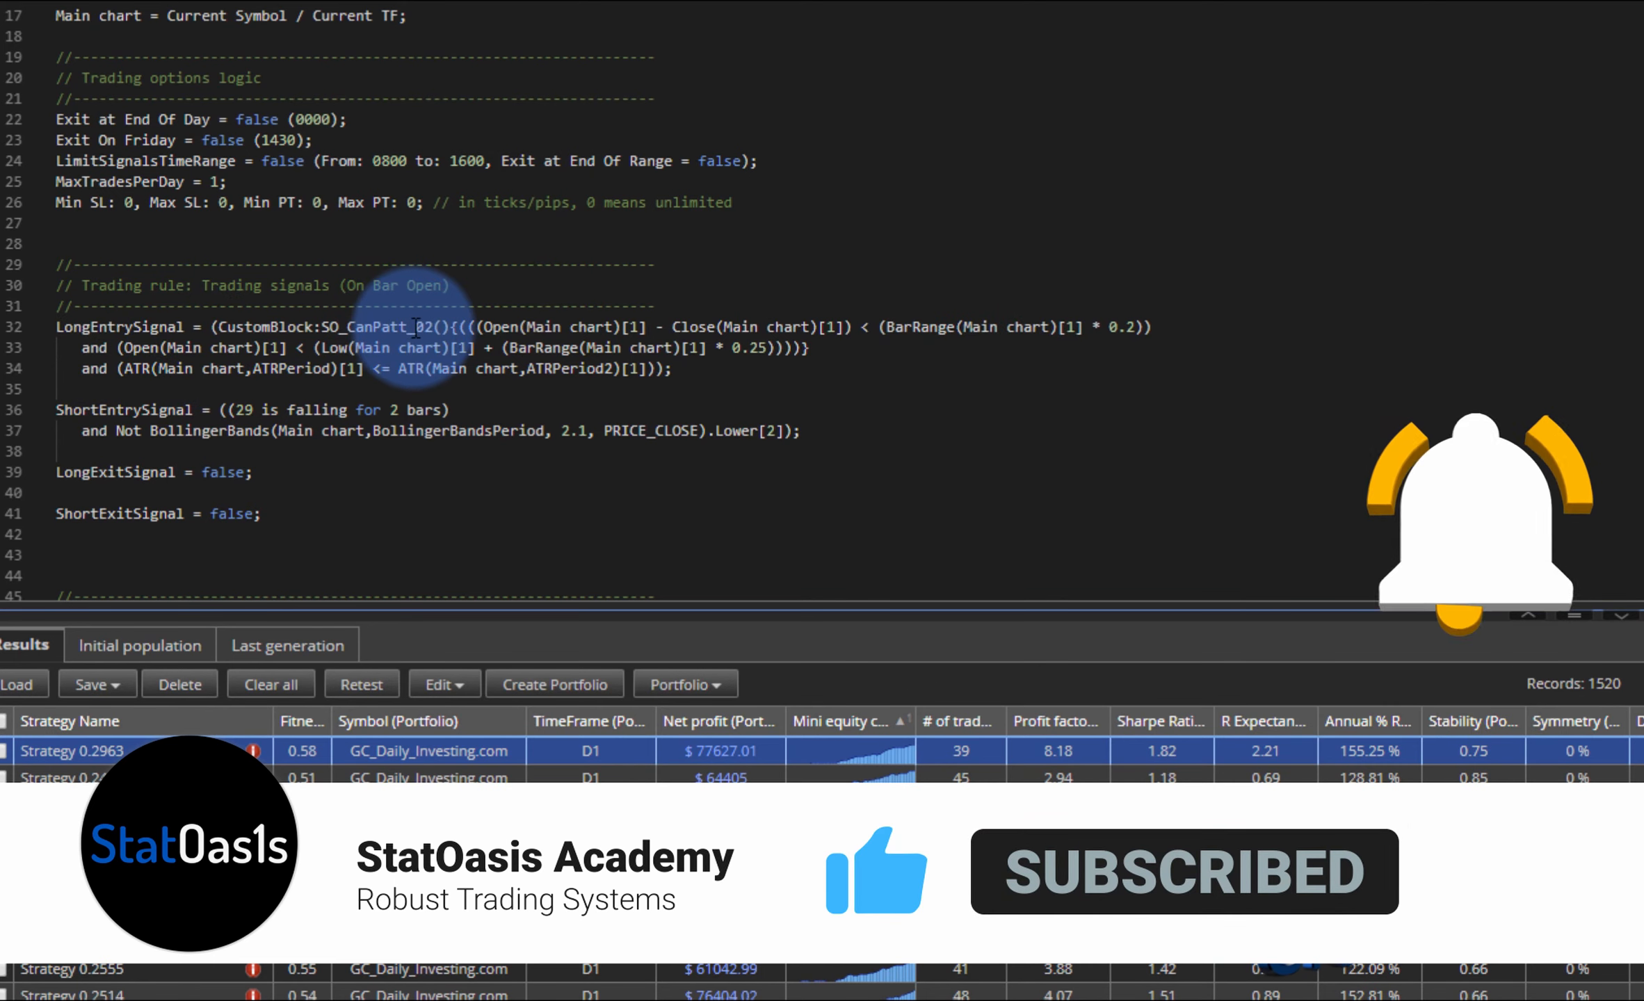
drag(416, 329, 436, 330)
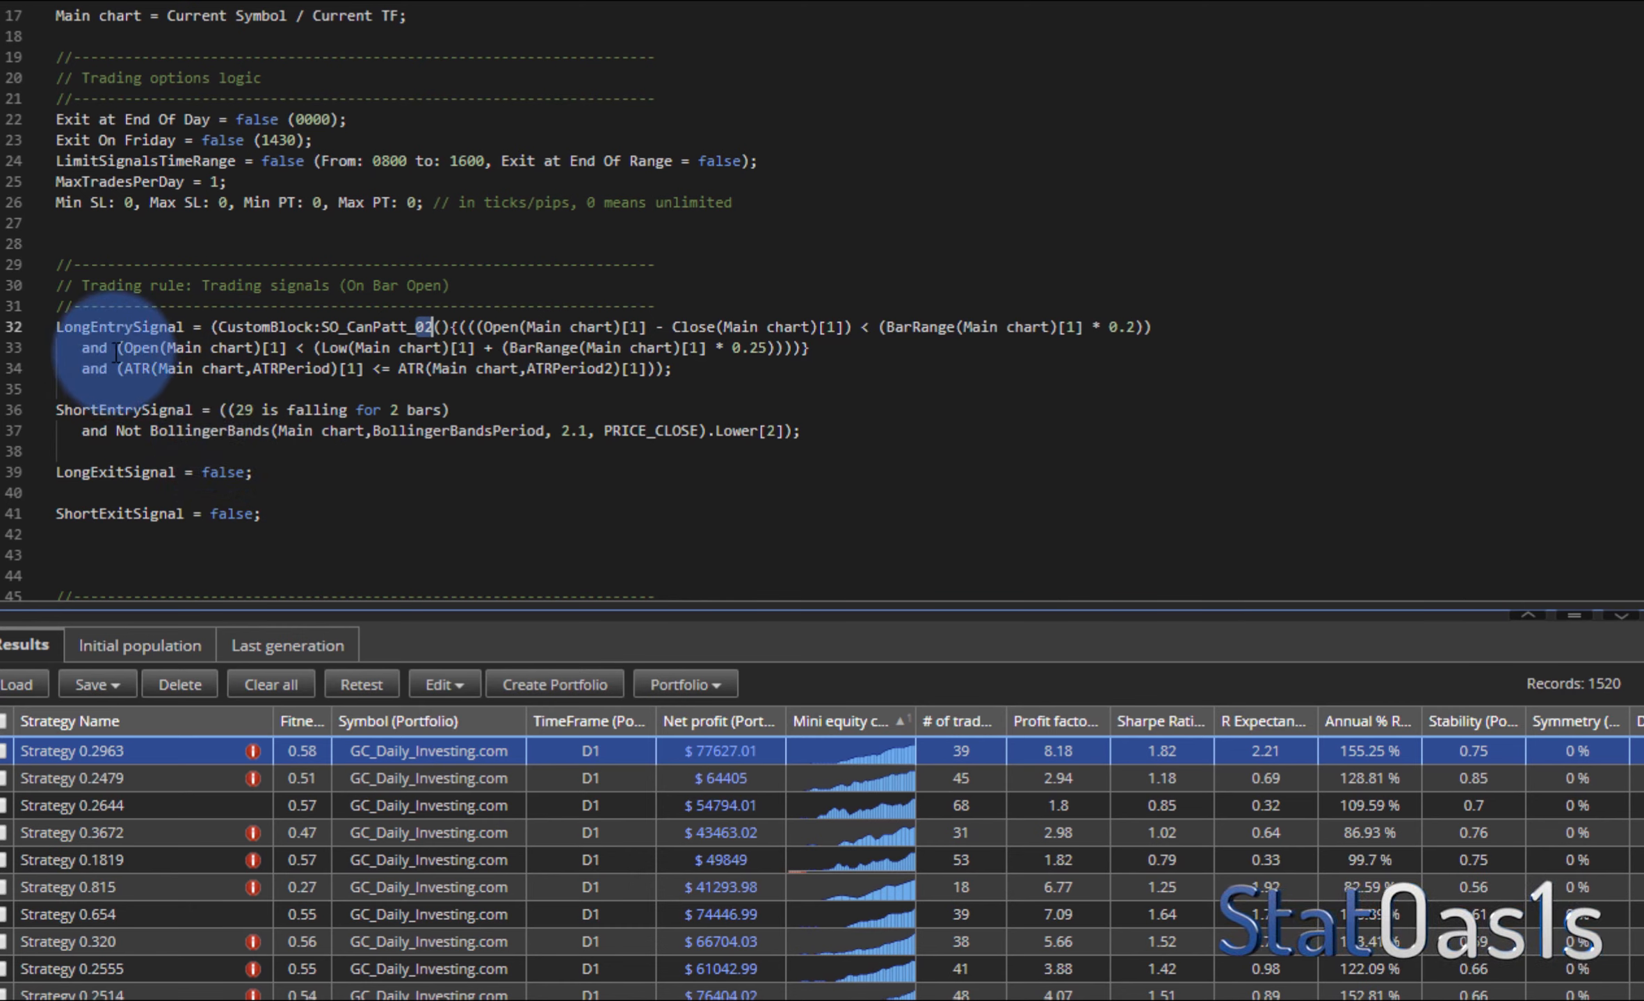
drag(128, 369, 169, 370)
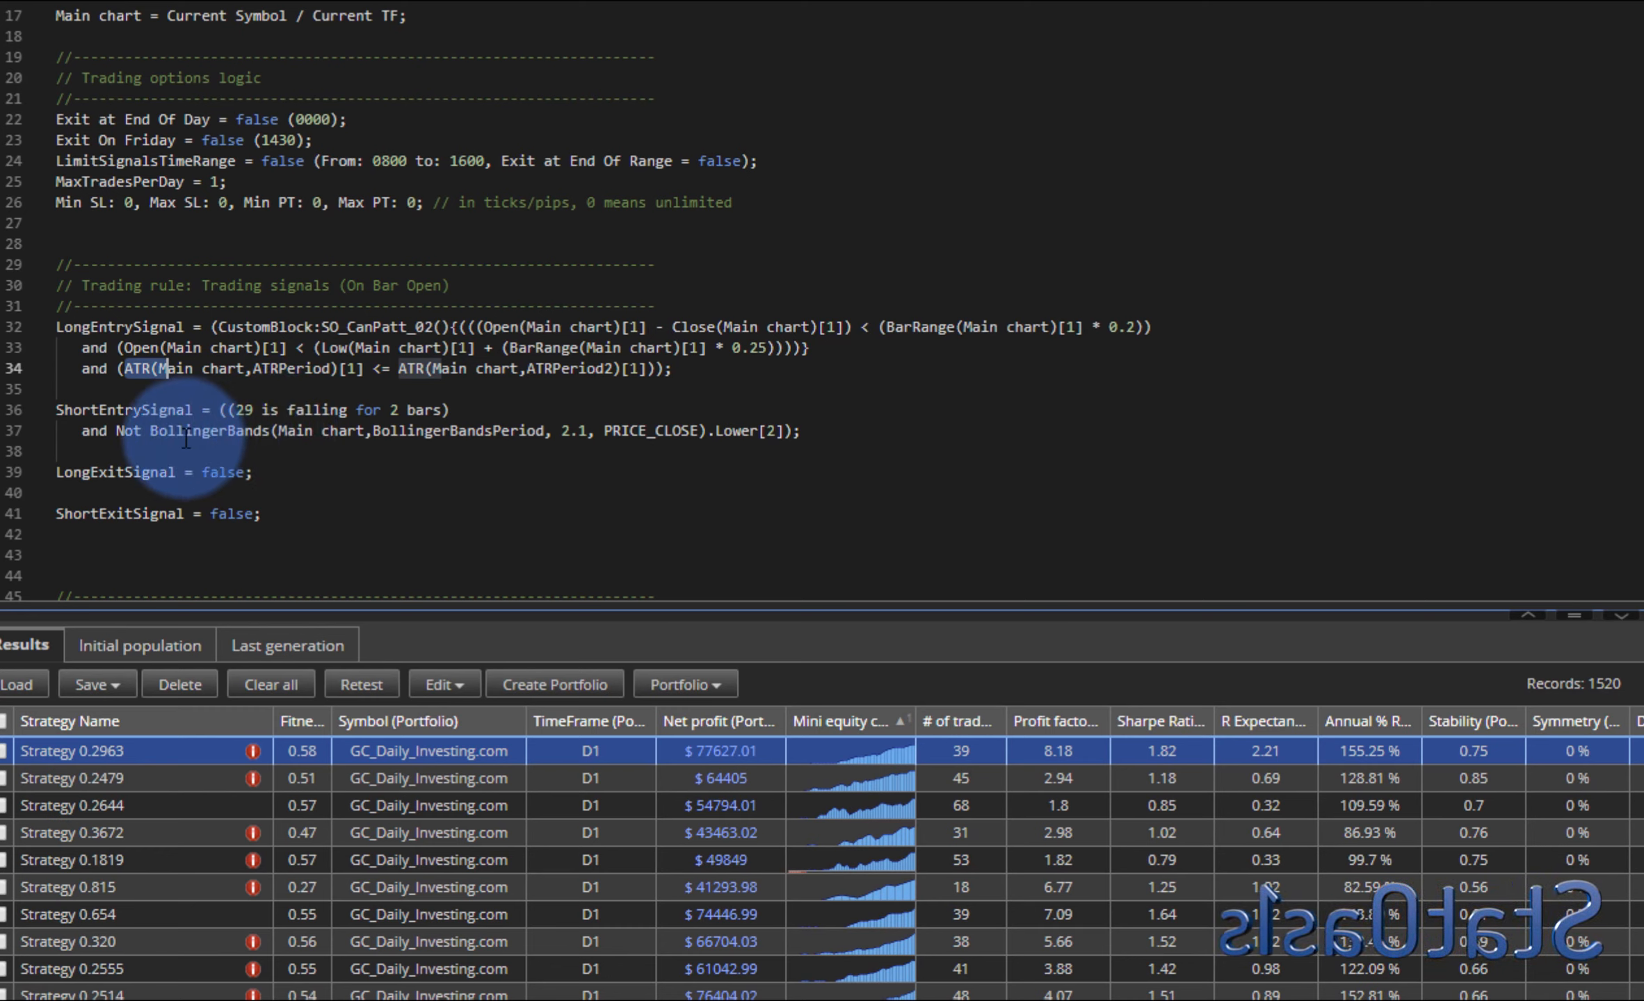
drag(174, 432, 296, 432)
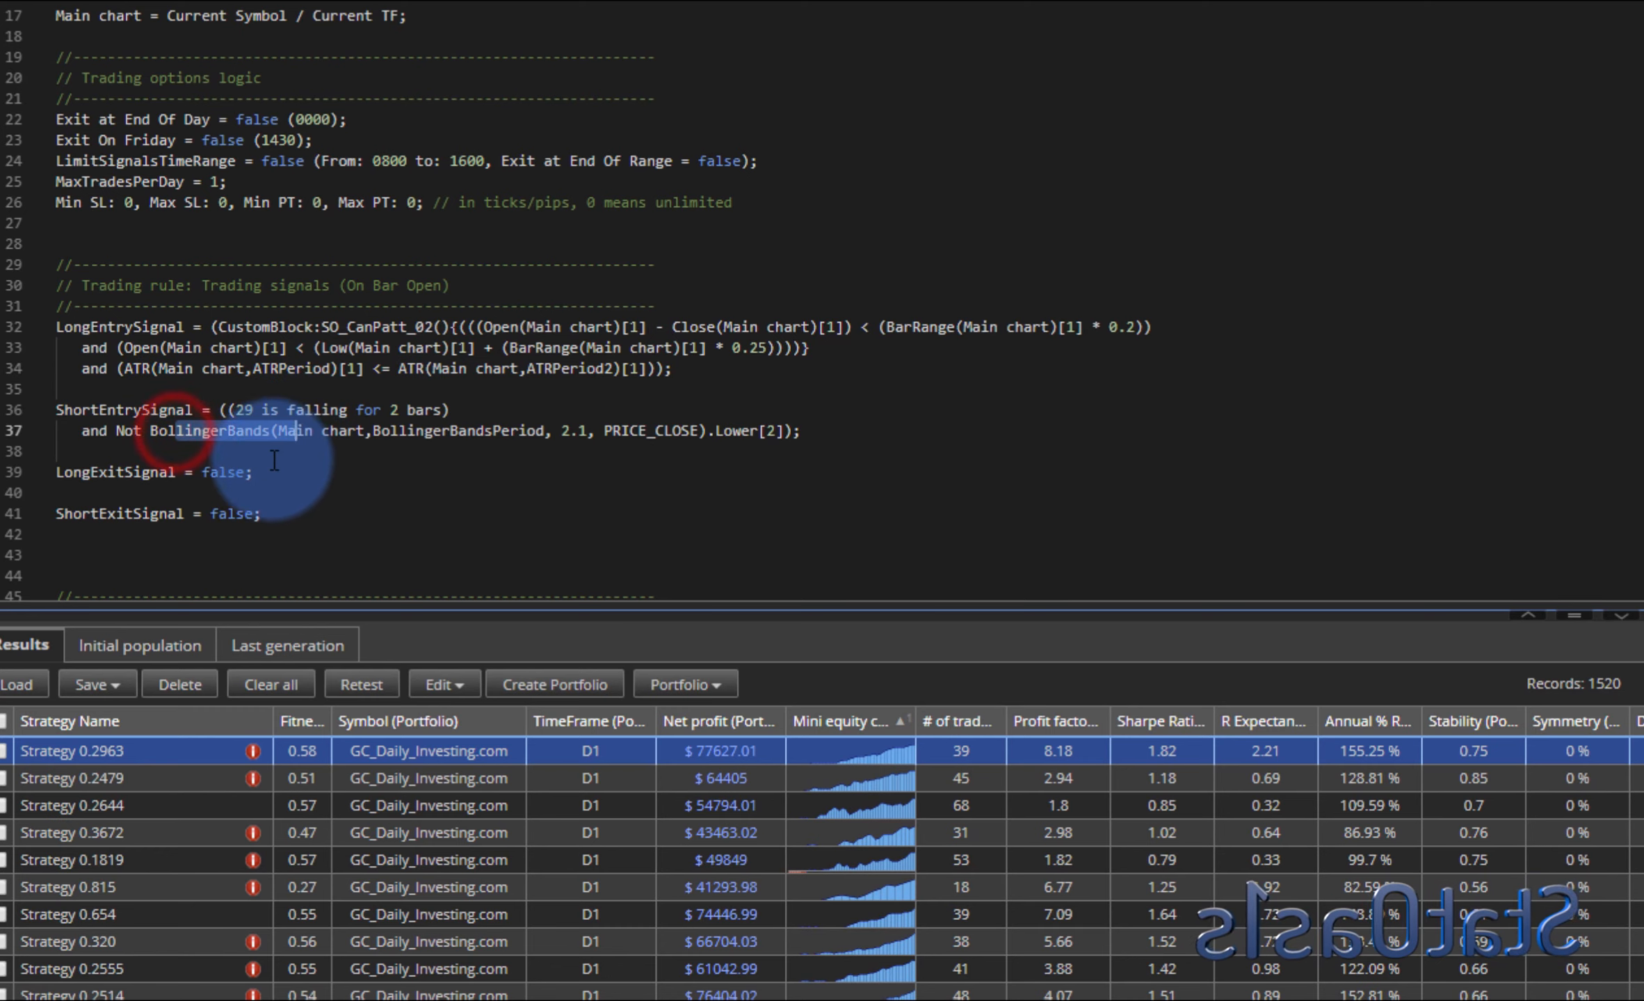
click(397, 805)
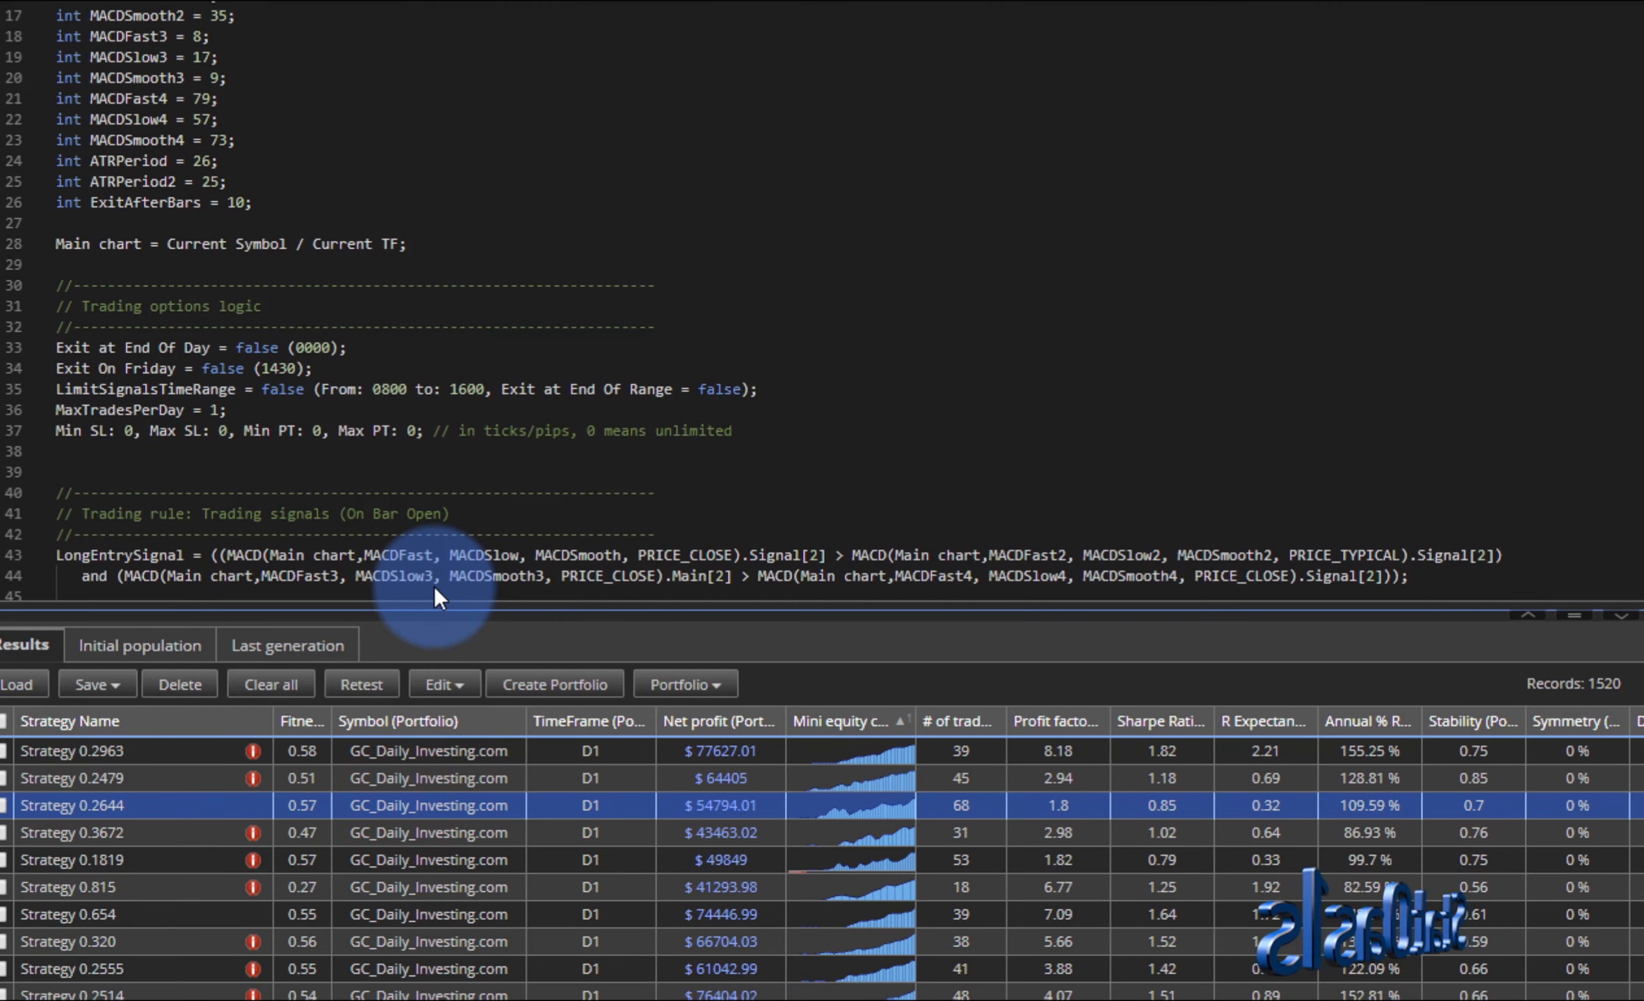
scroll(393, 479, down, 5)
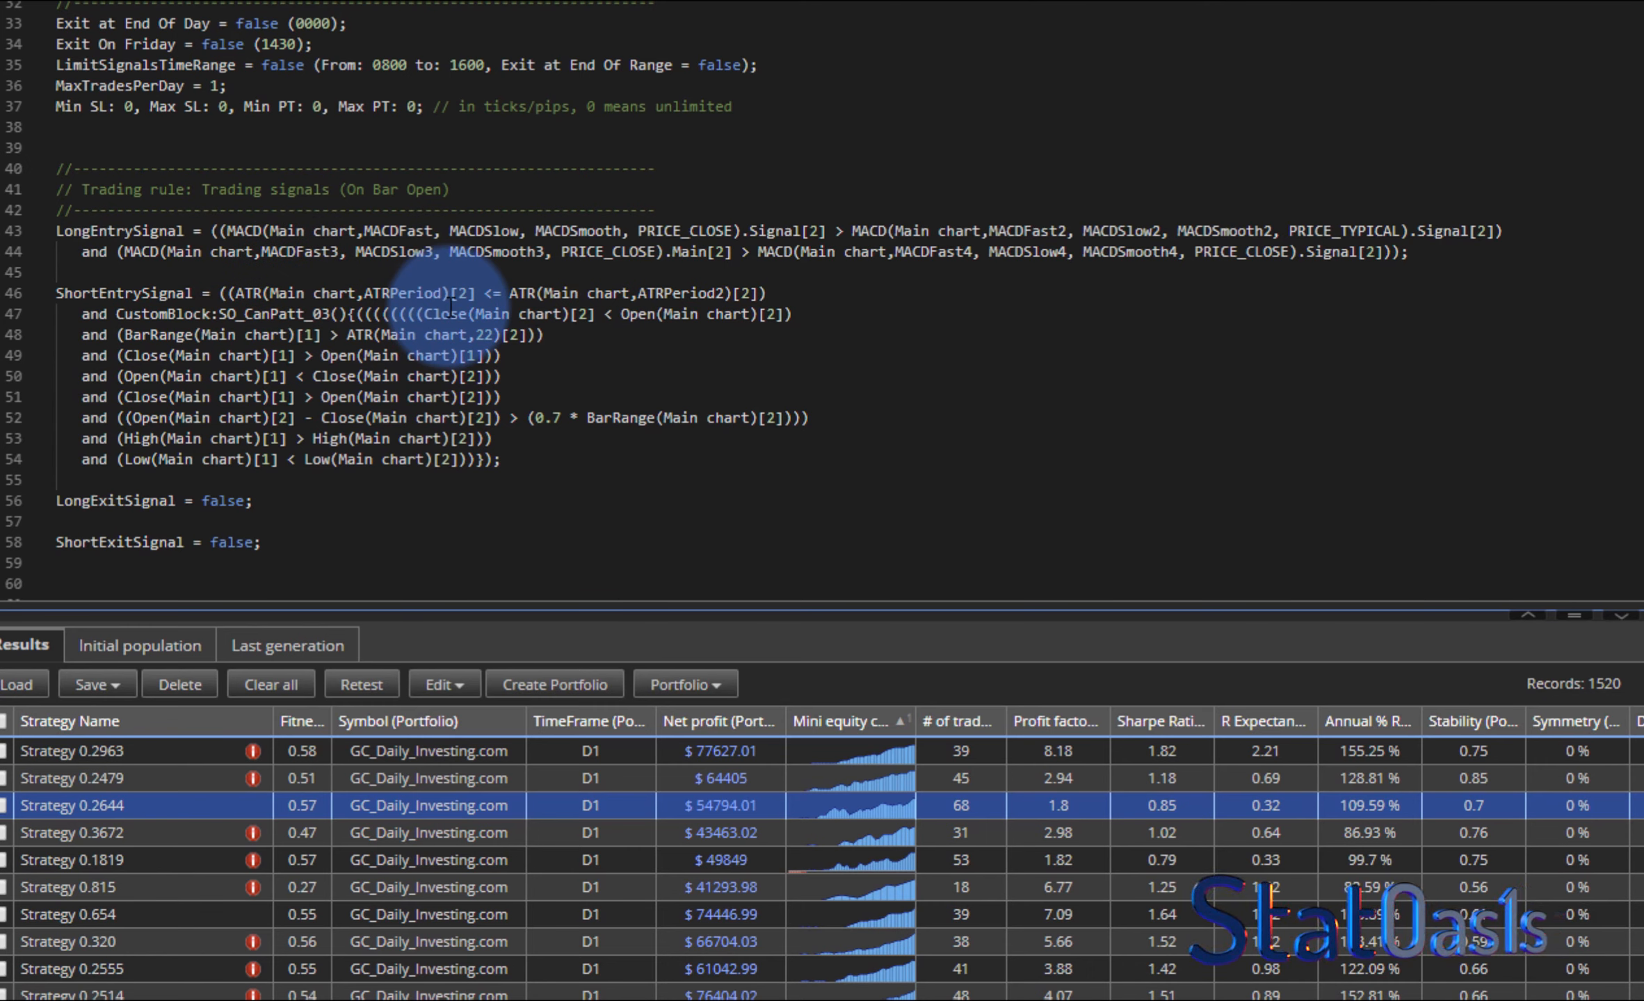
click(319, 314)
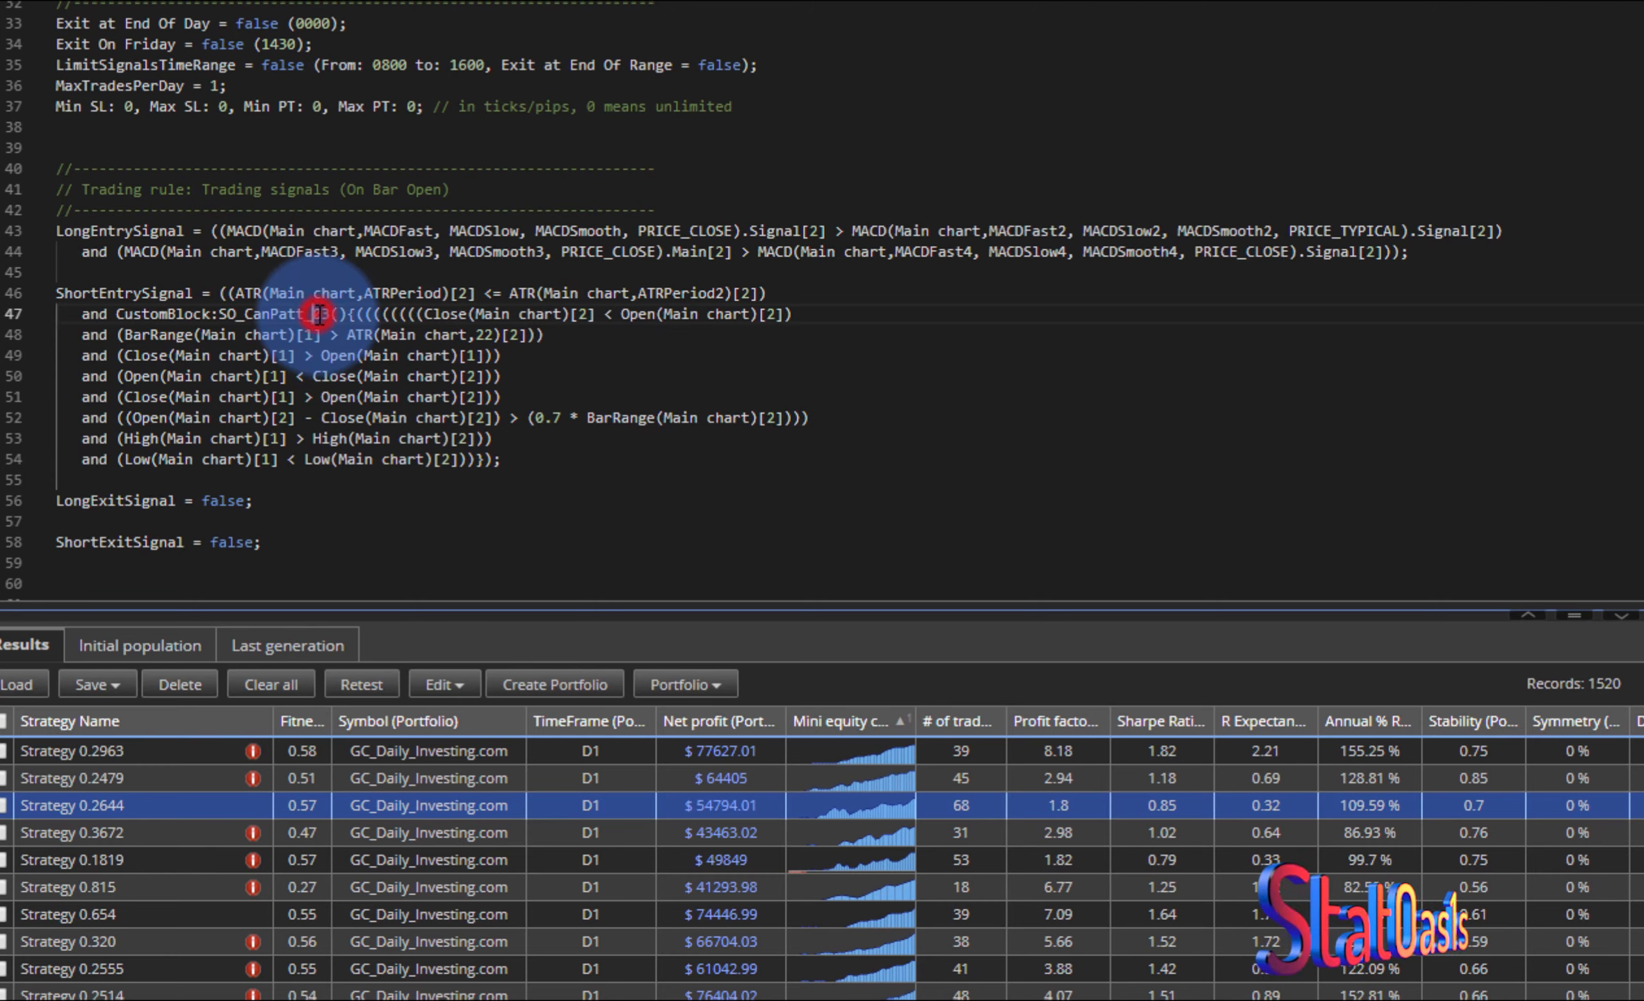
double_click(319, 315)
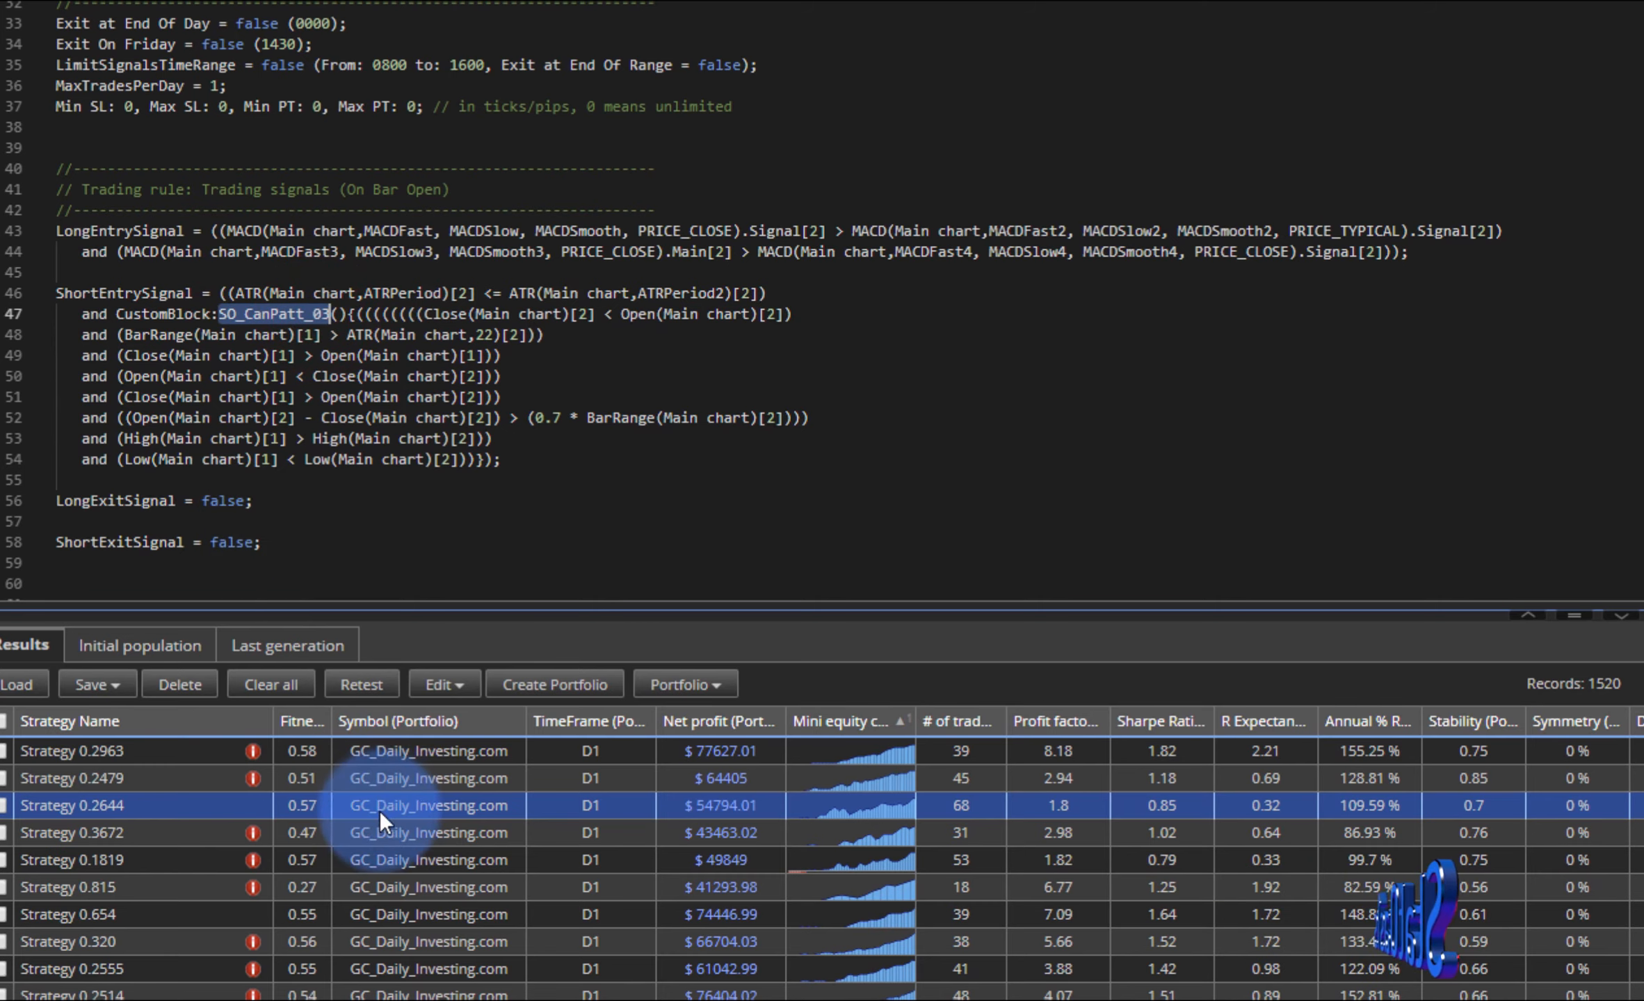
click(379, 834)
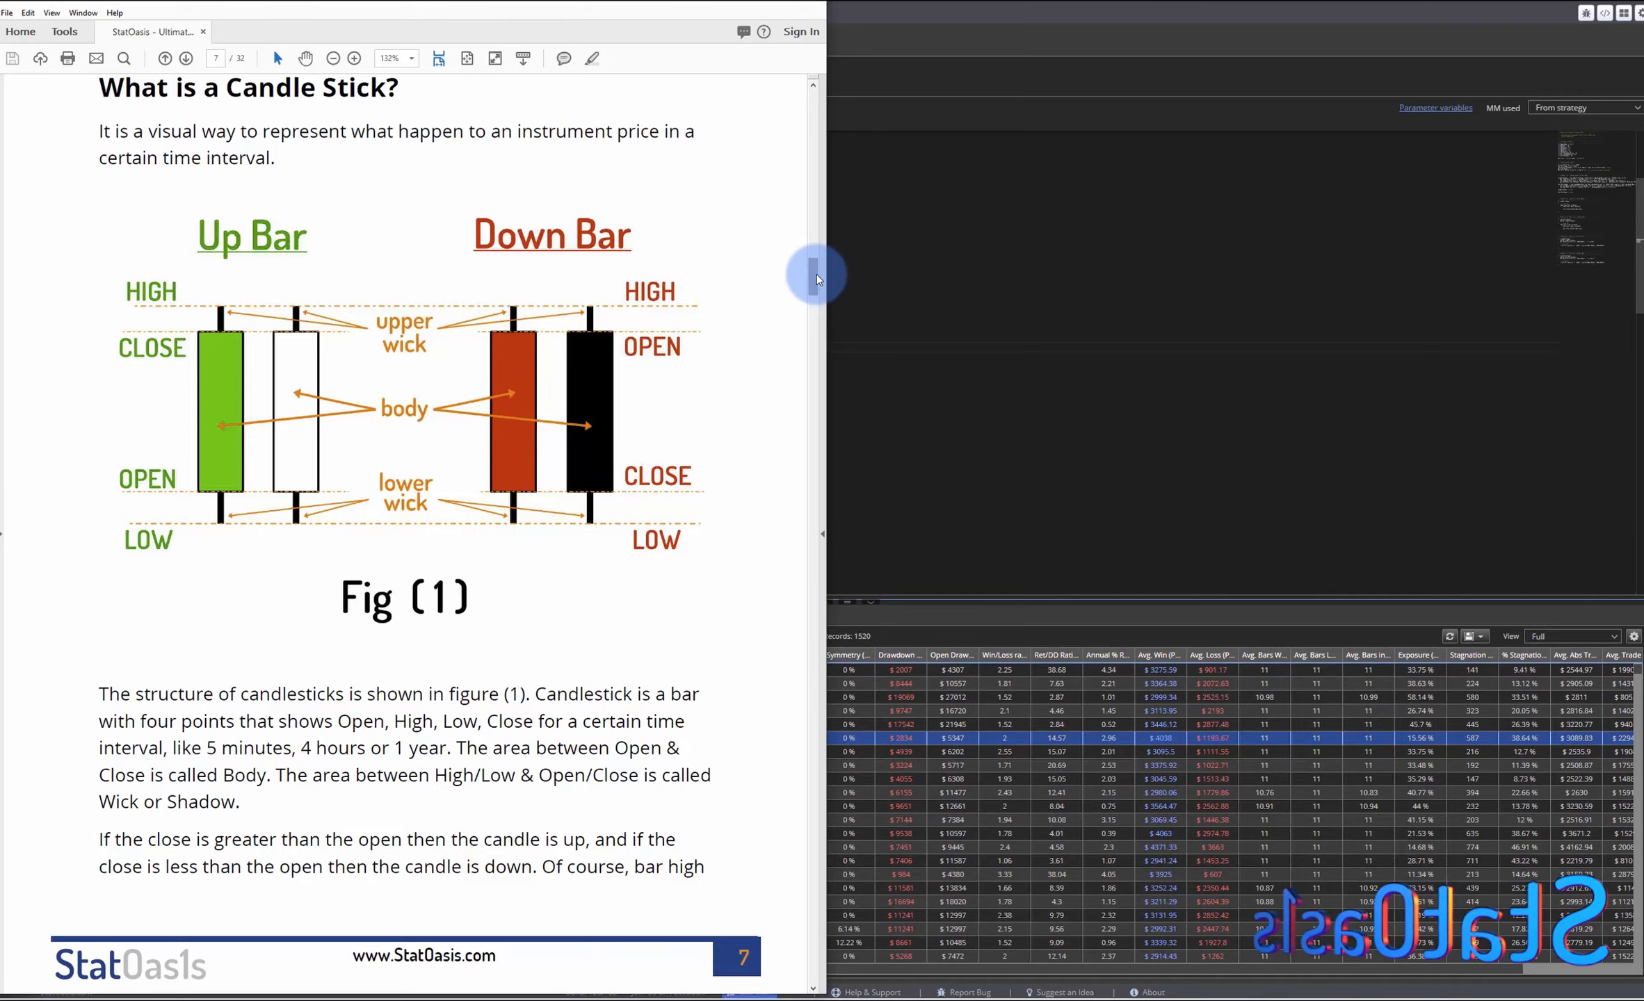
- Consult the StatOasis candlestick patterns guide for the short-term up/down trend definition
drag(814, 271, 817, 332)
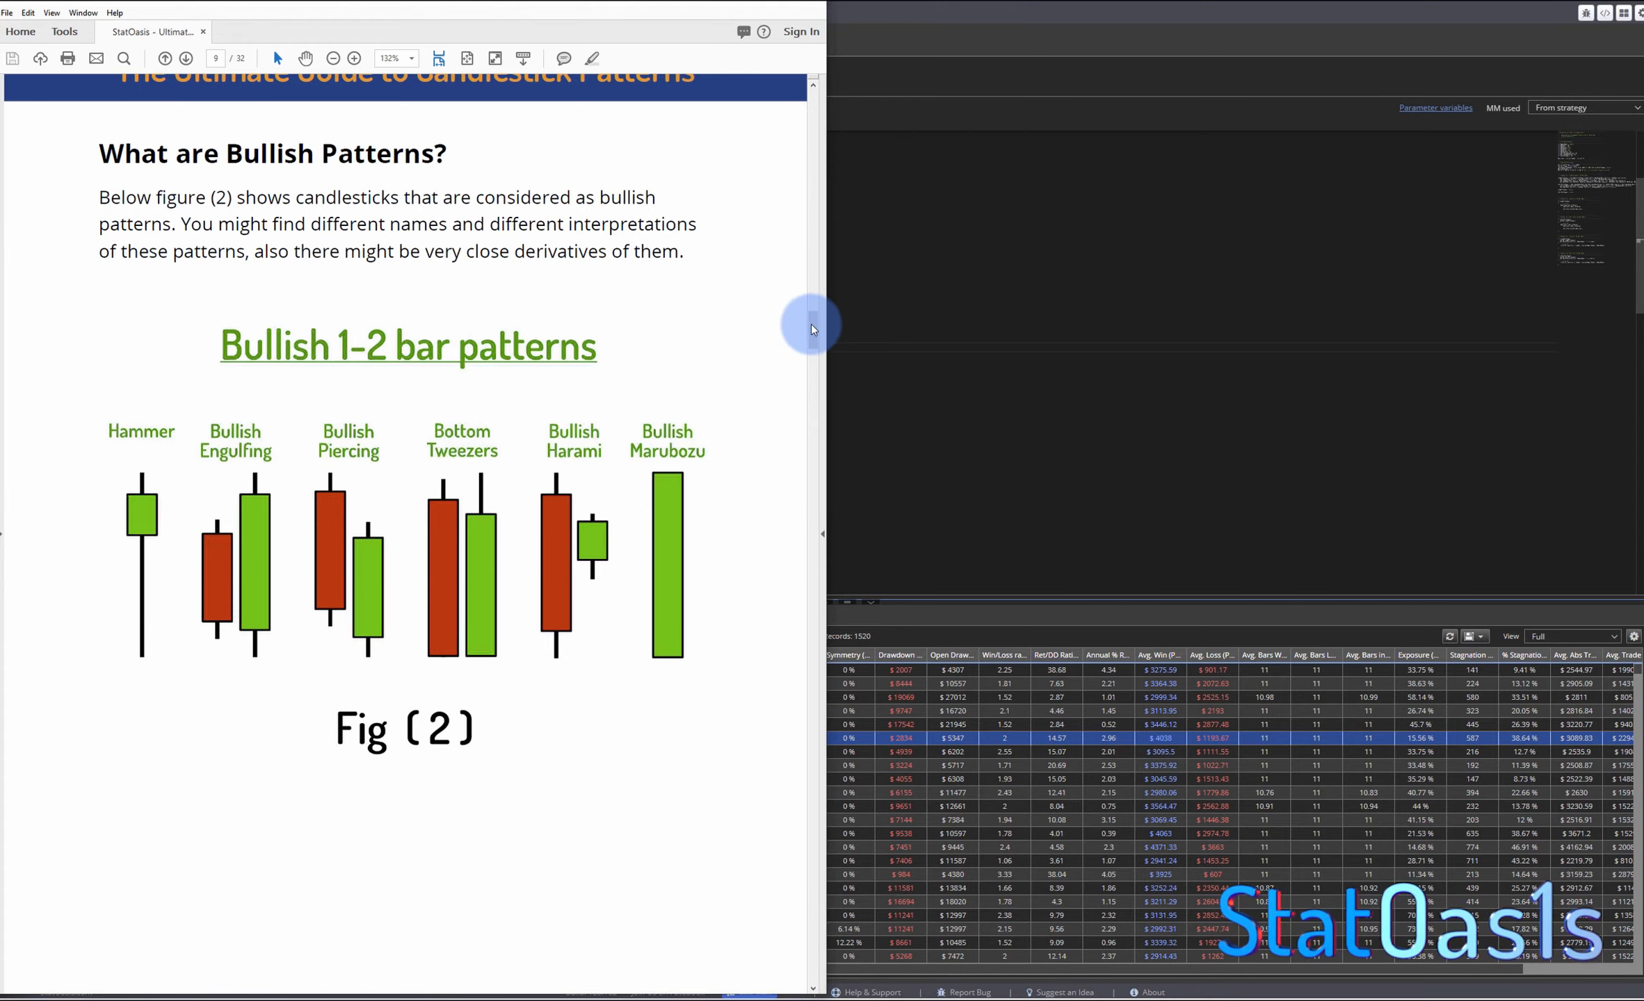
drag(811, 327, 845, 772)
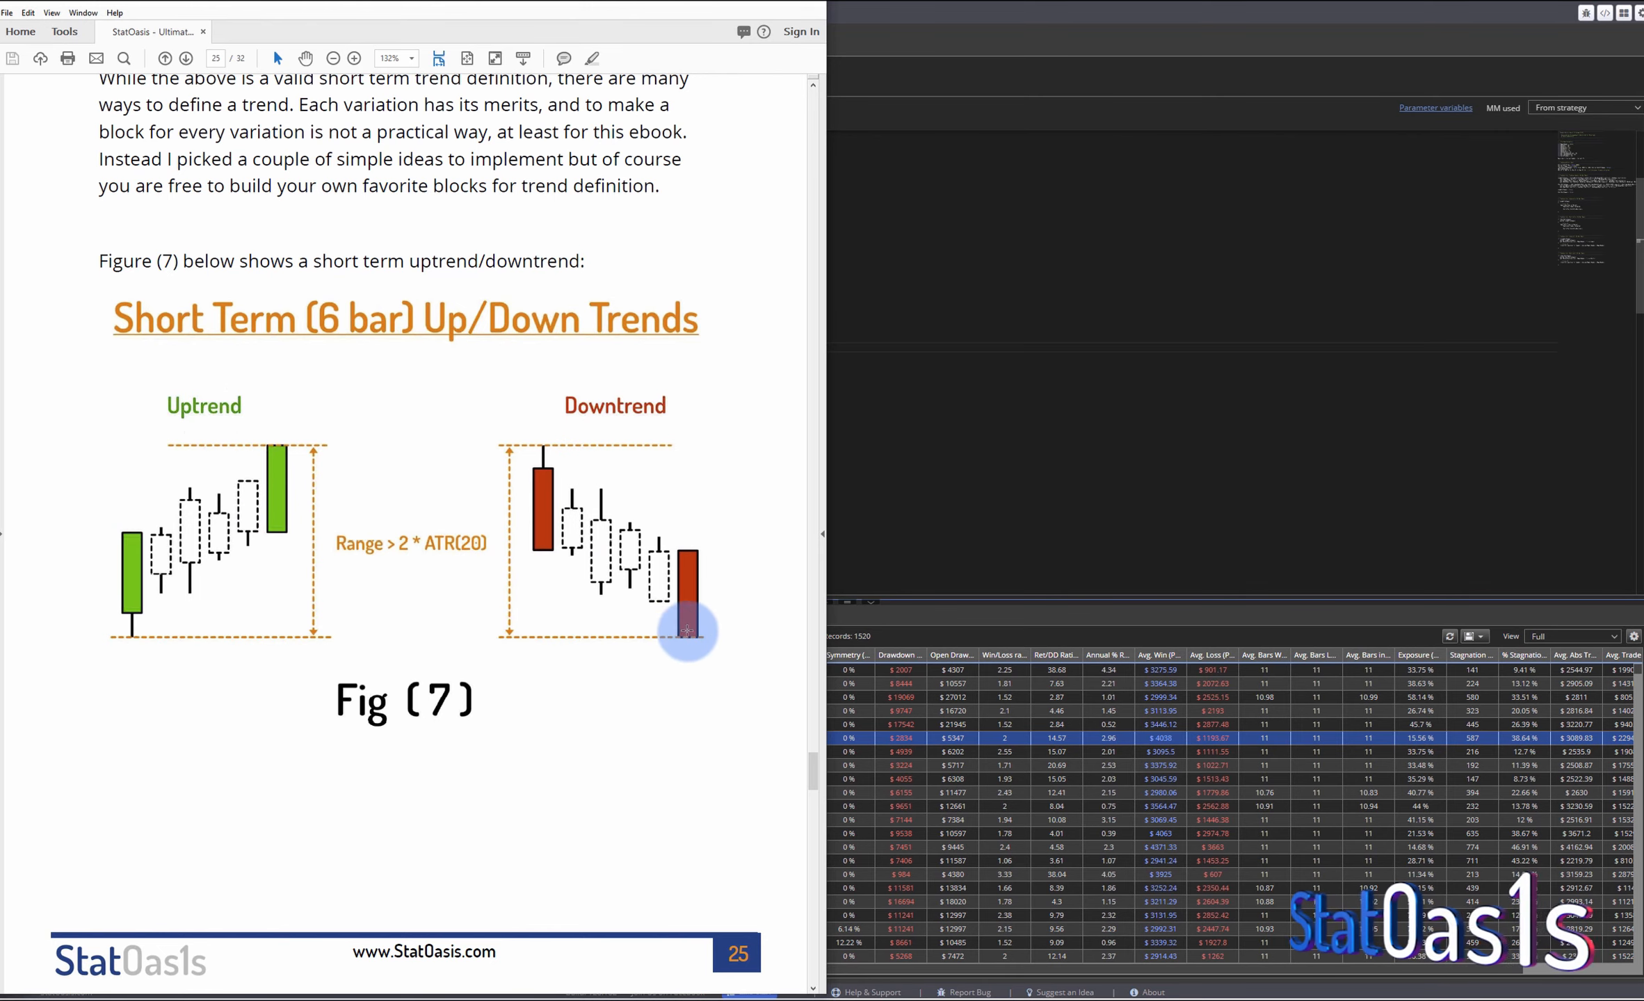
click(883, 616)
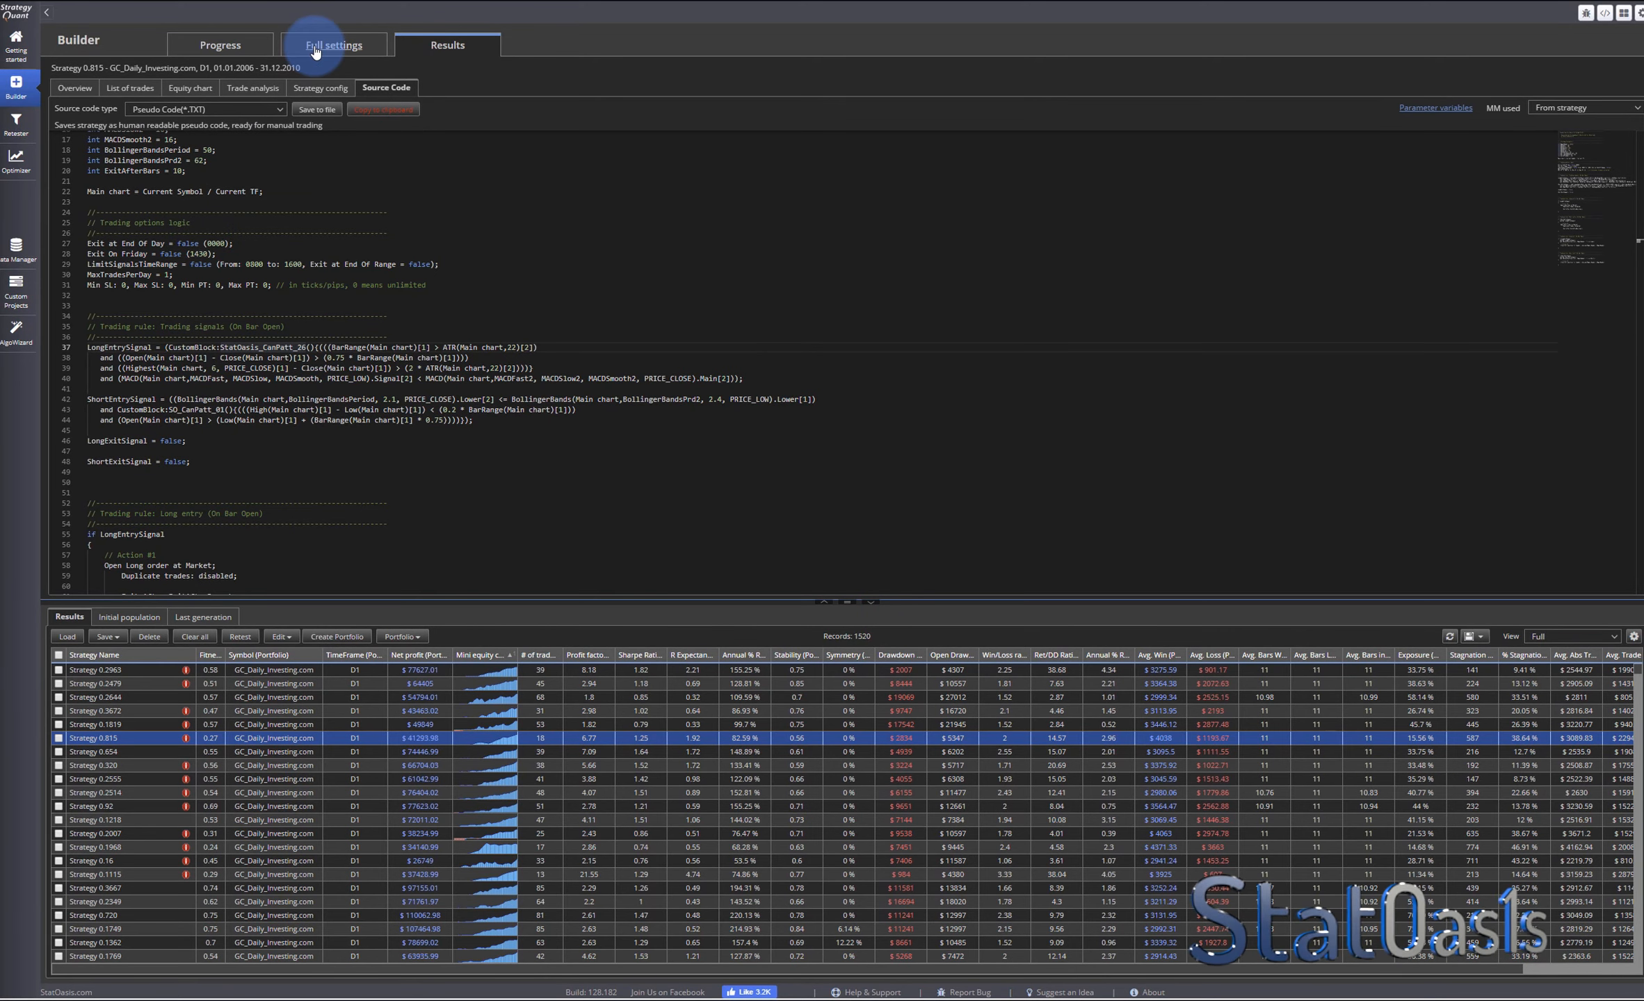
- In the AlgoWizard strategy editor, add the StatOasis Candle Pattern - Short Term Downtrend block as the long entry signal's first condition
click(17, 343)
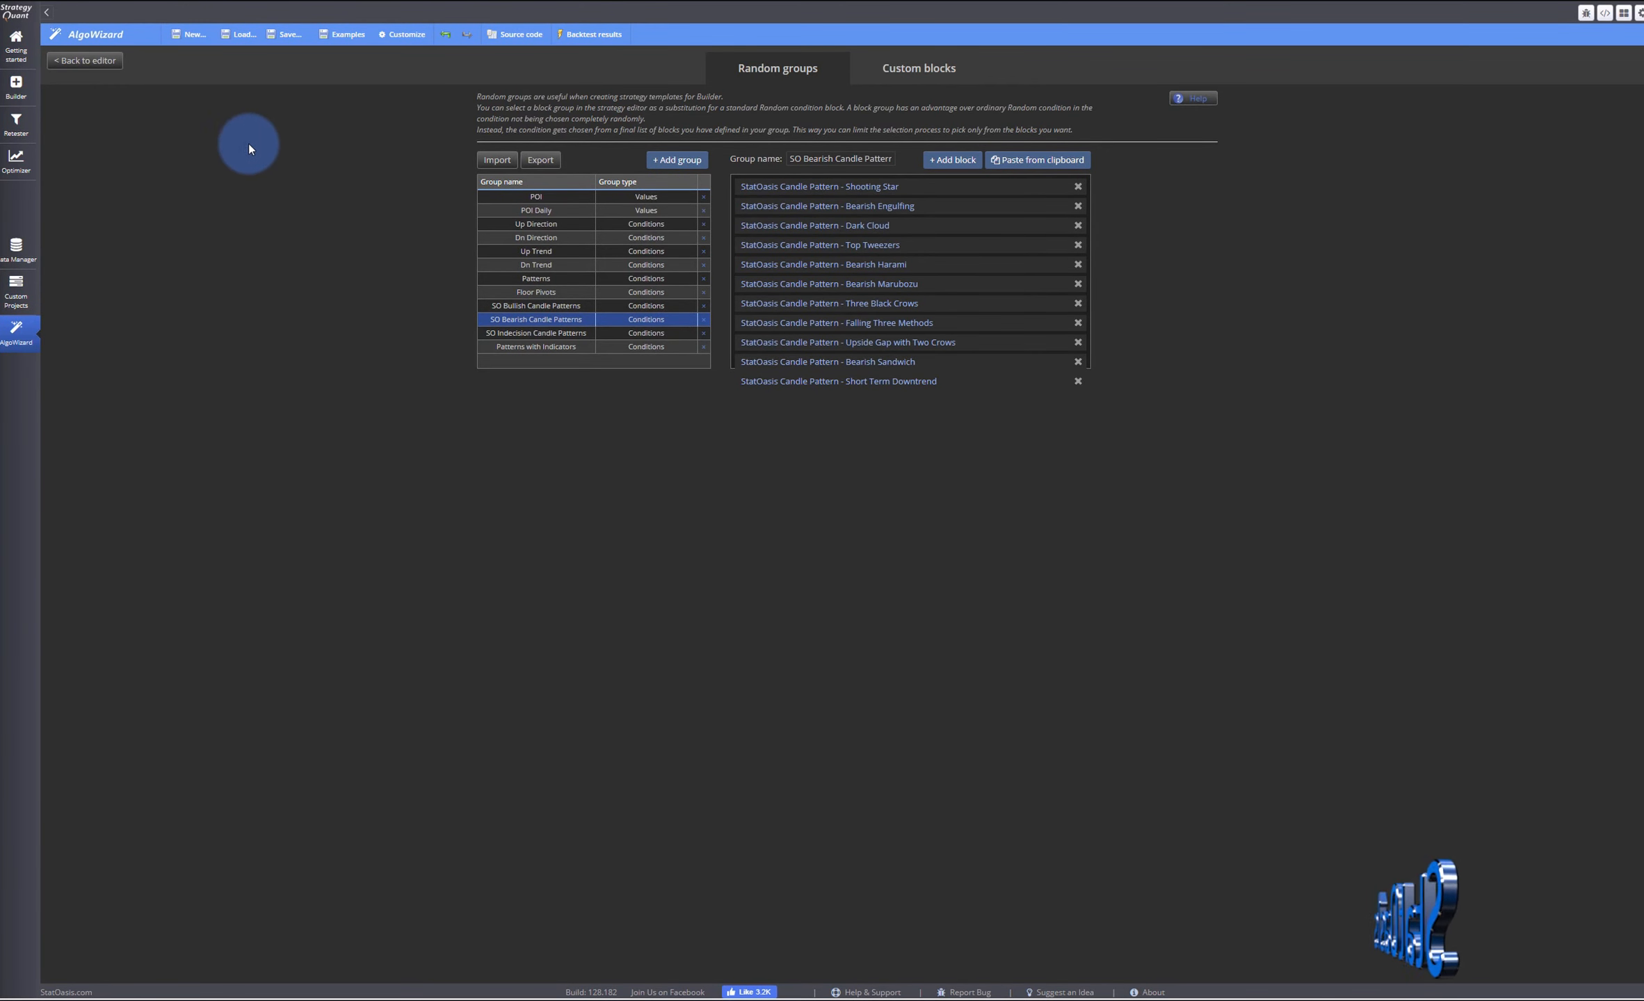
click(103, 62)
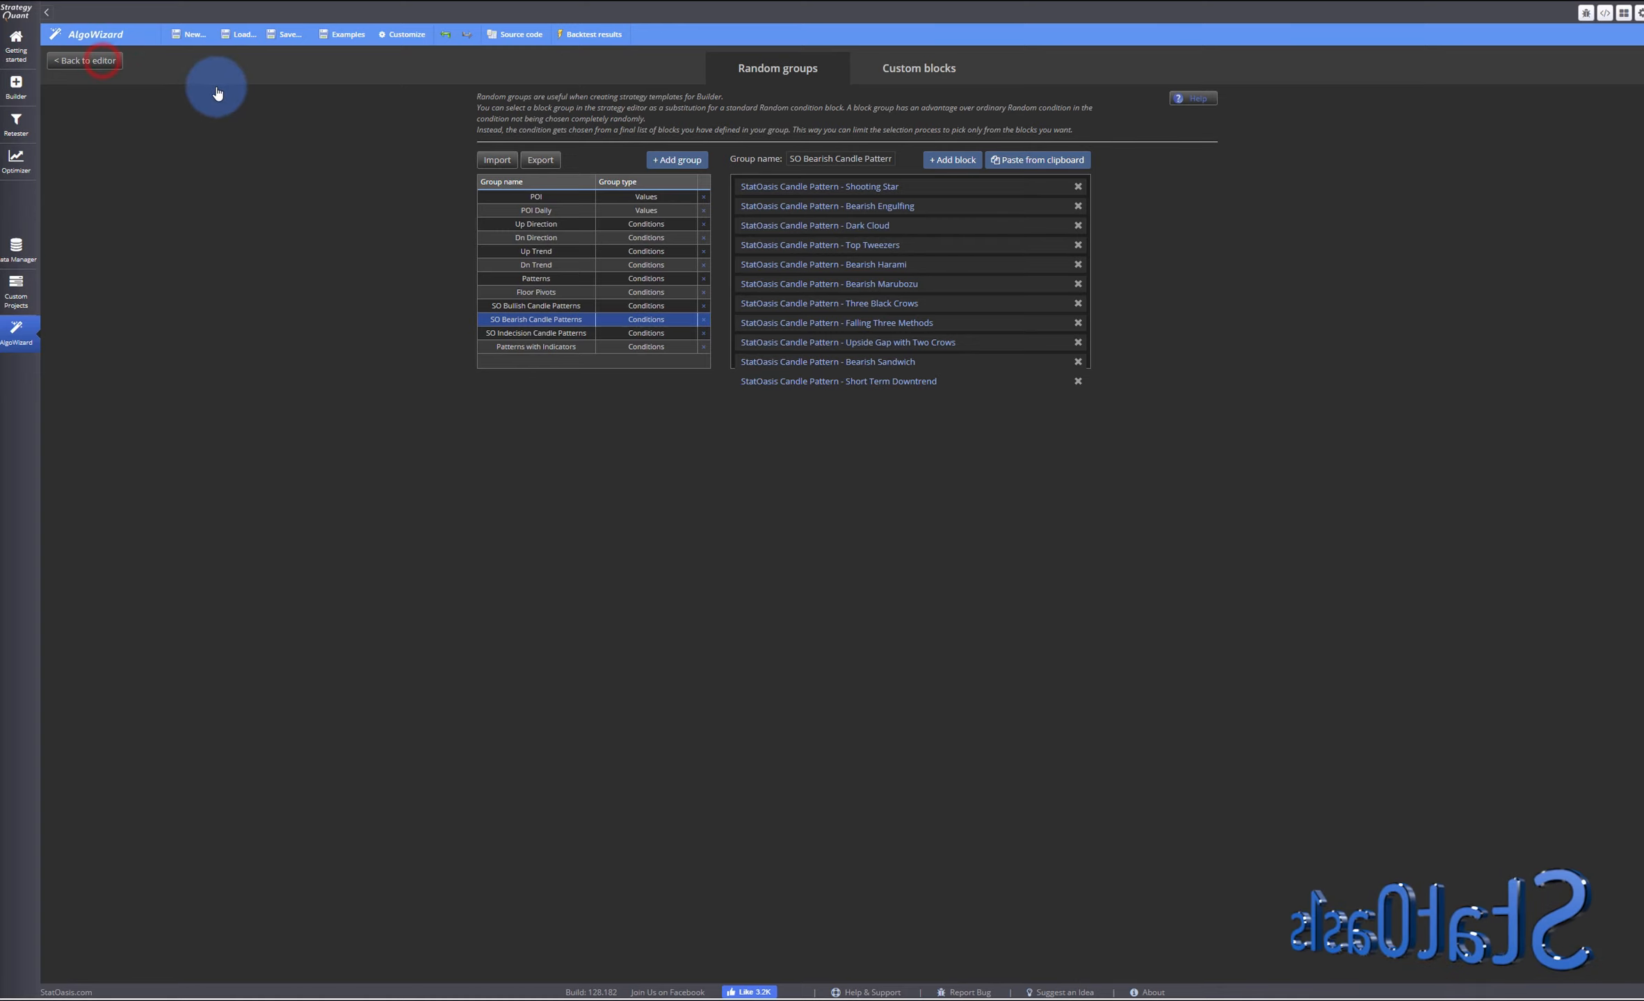
click(687, 63)
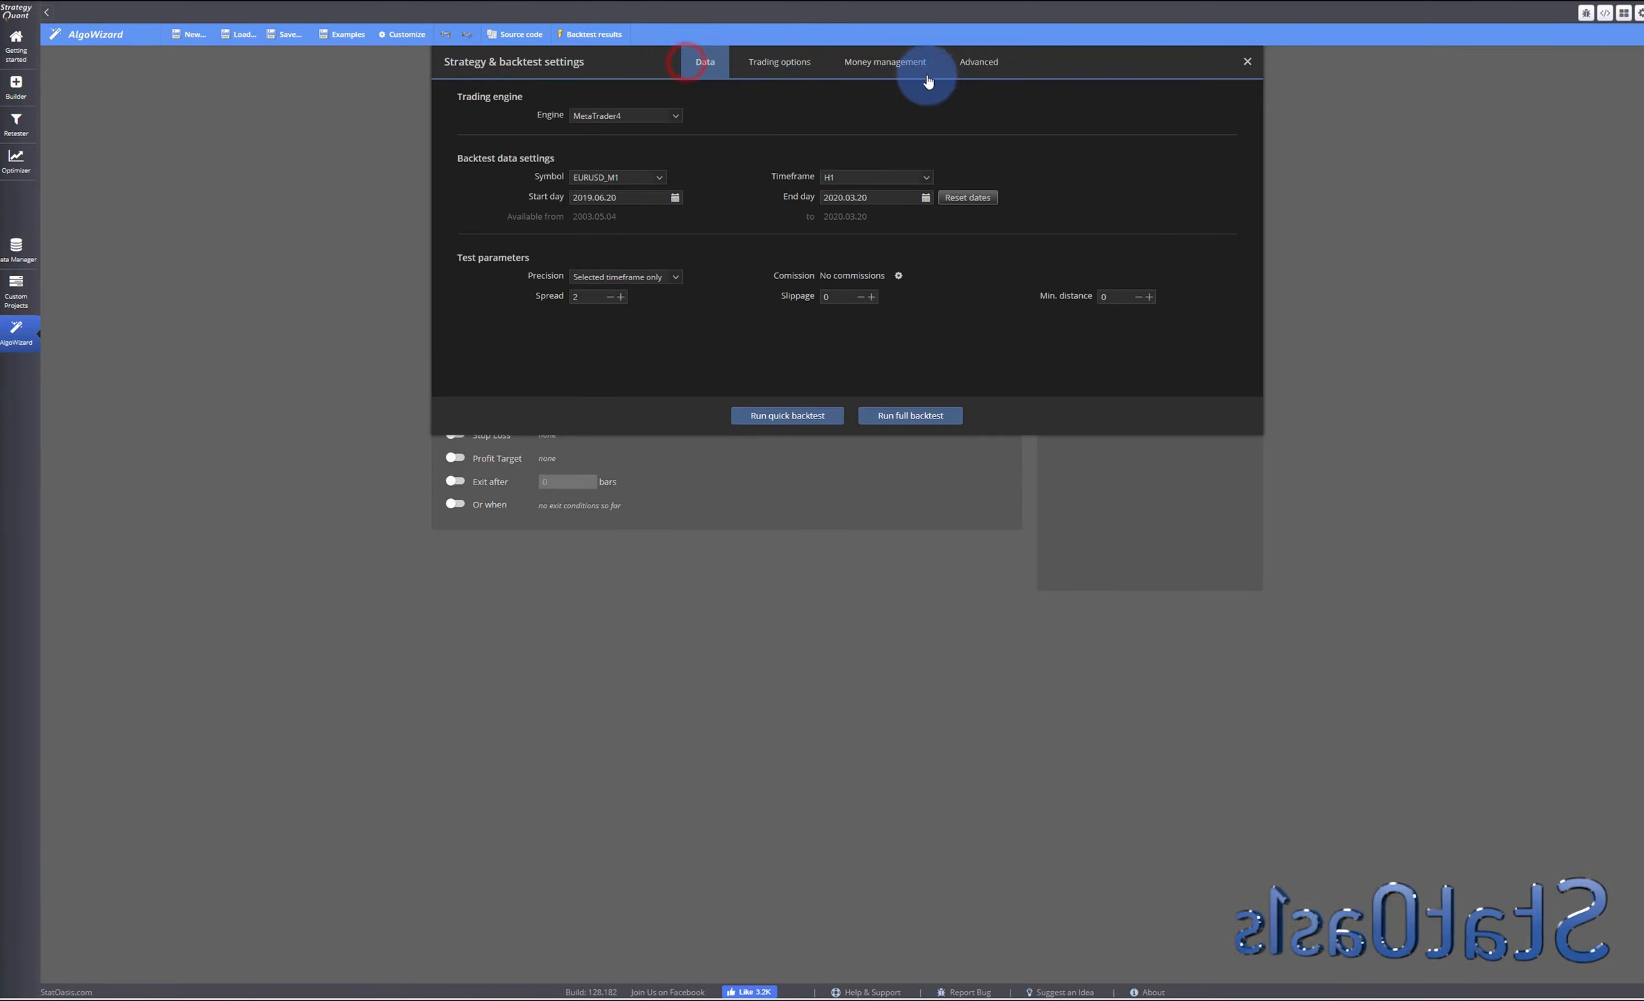
click(979, 64)
click(476, 102)
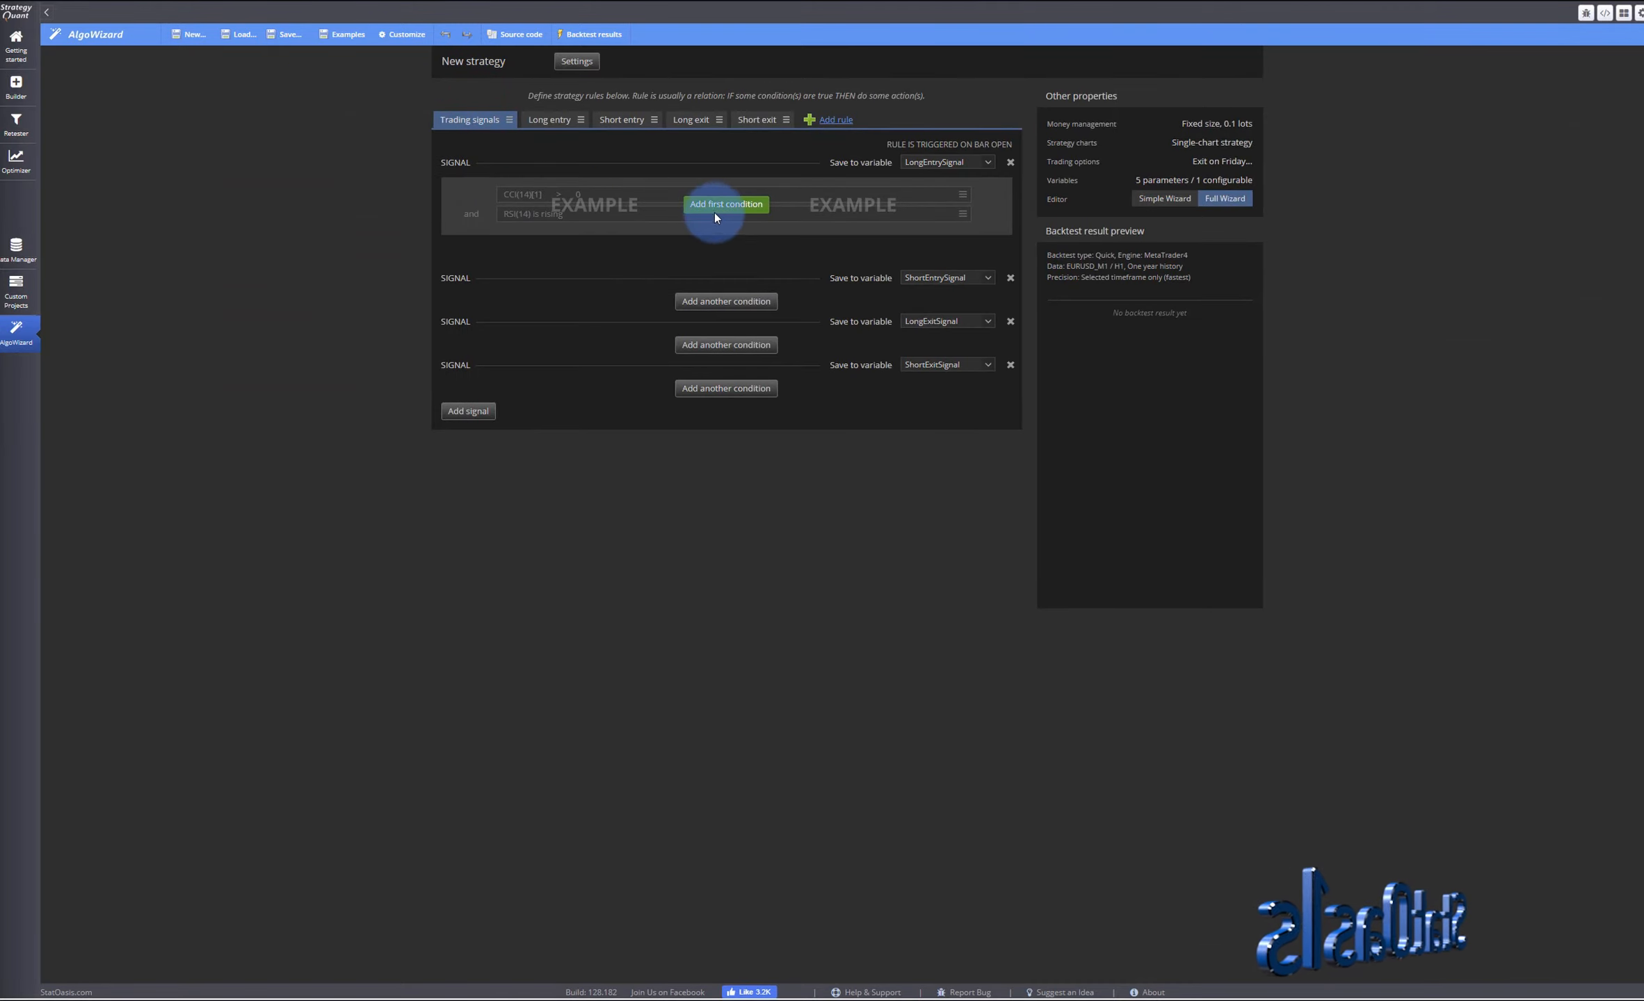
click(714, 207)
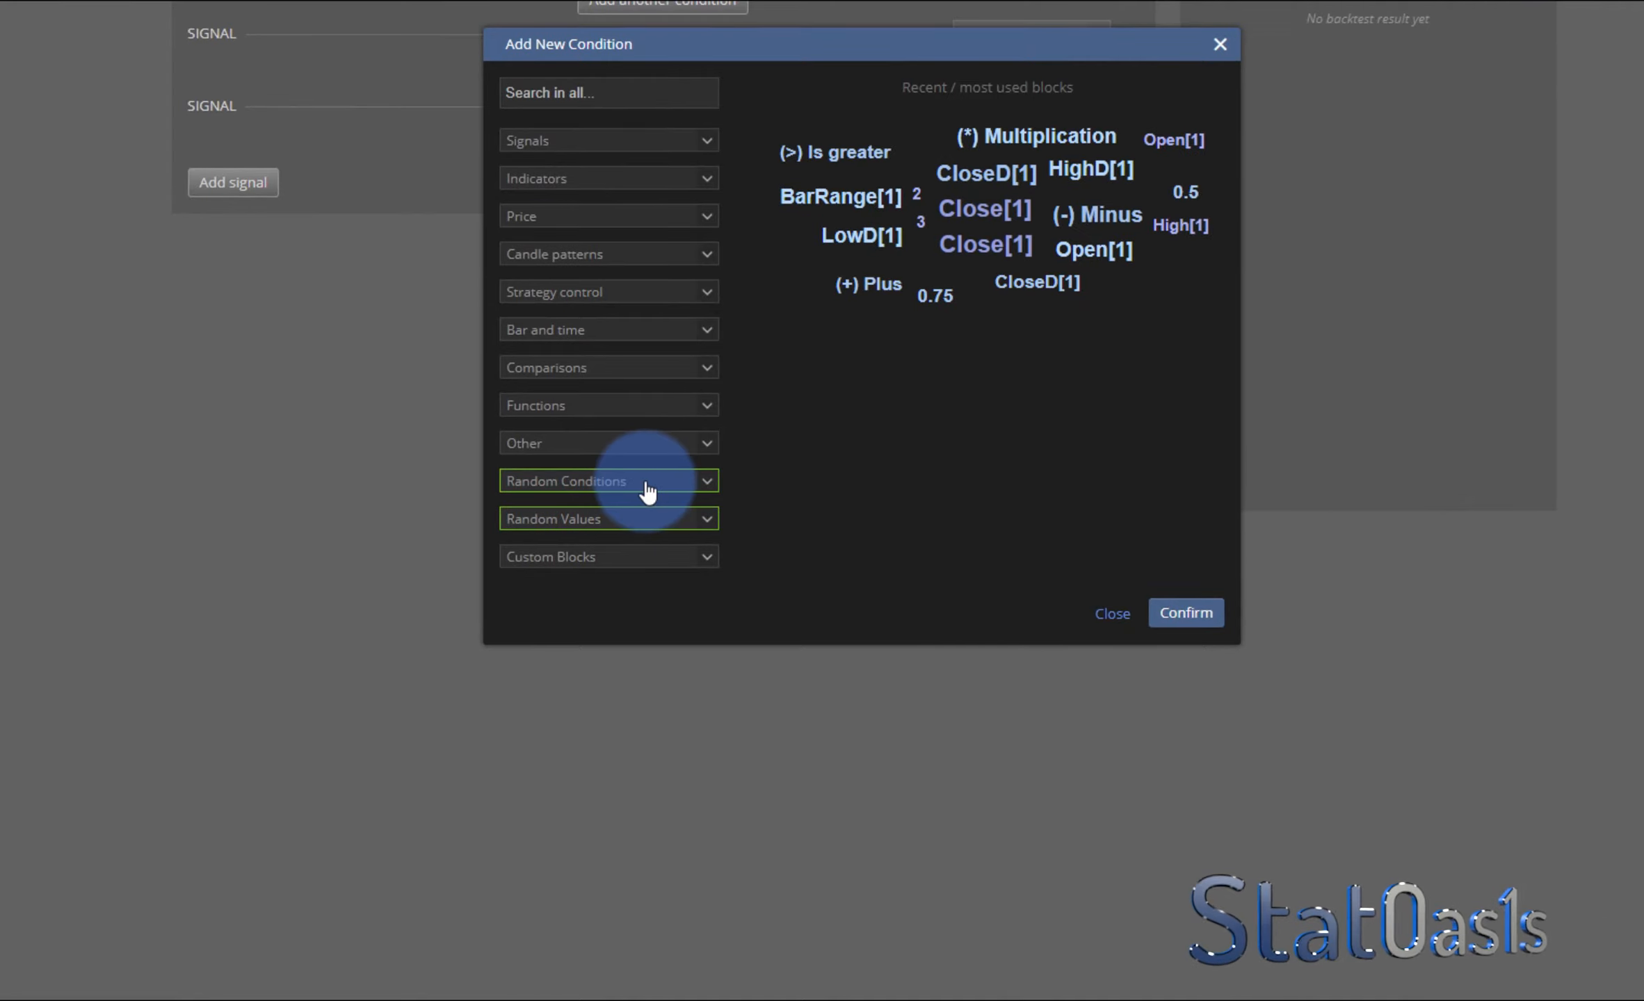
click(624, 557)
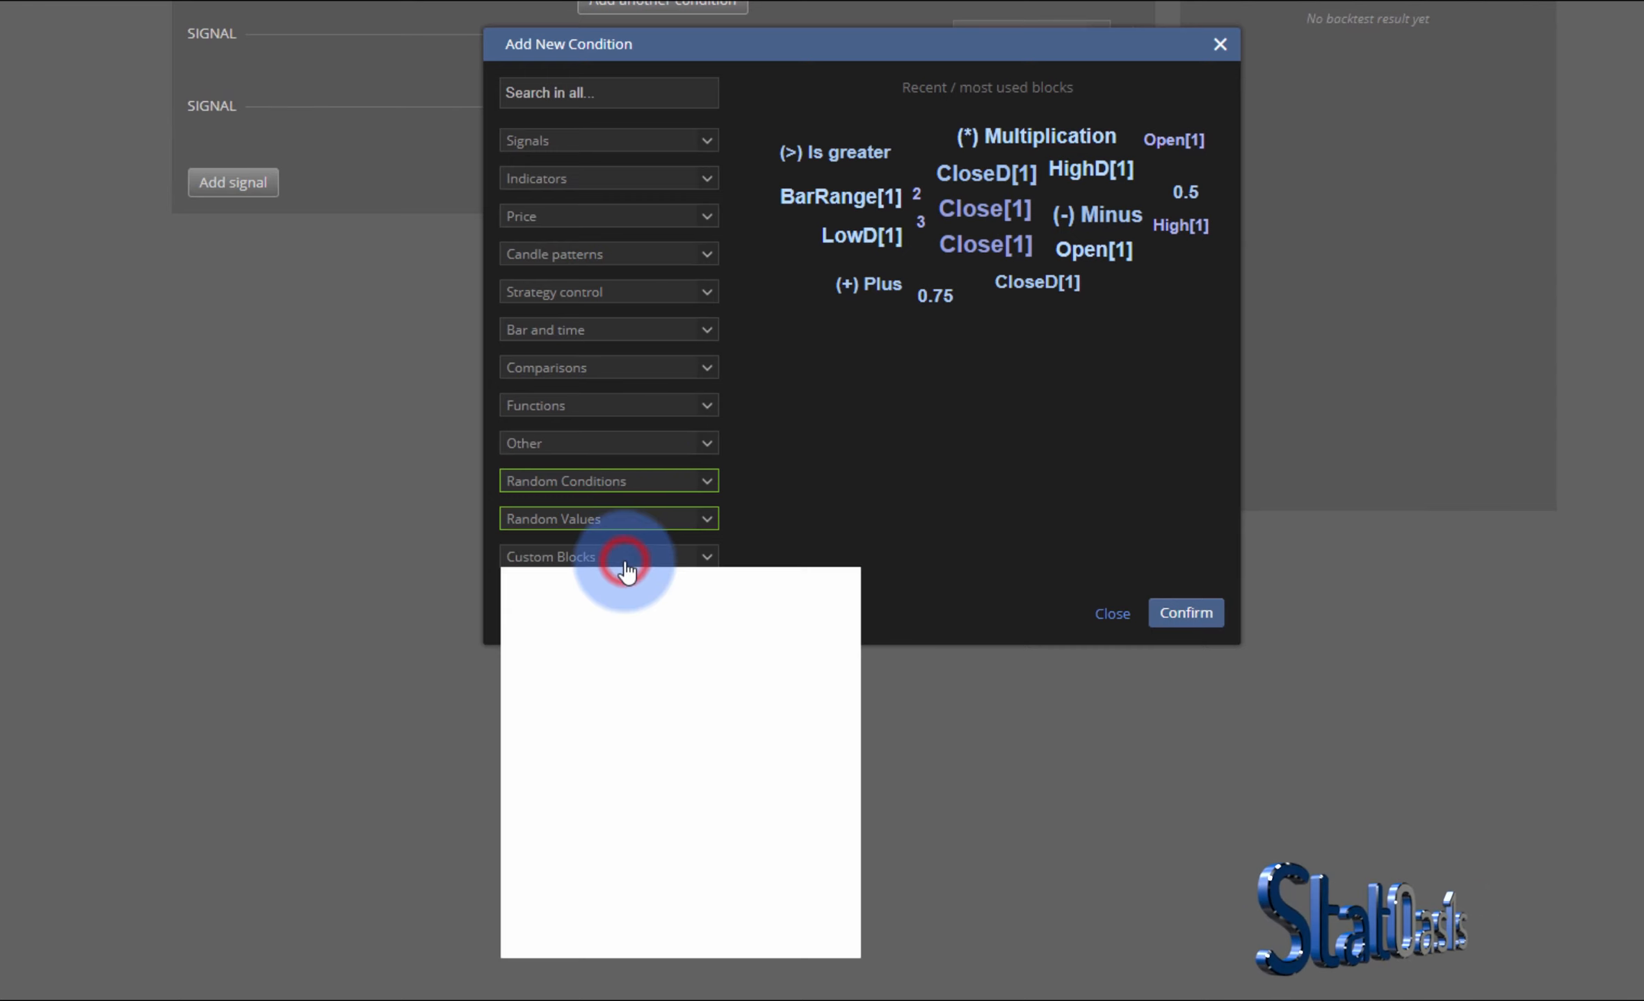
drag(852, 656, 854, 925)
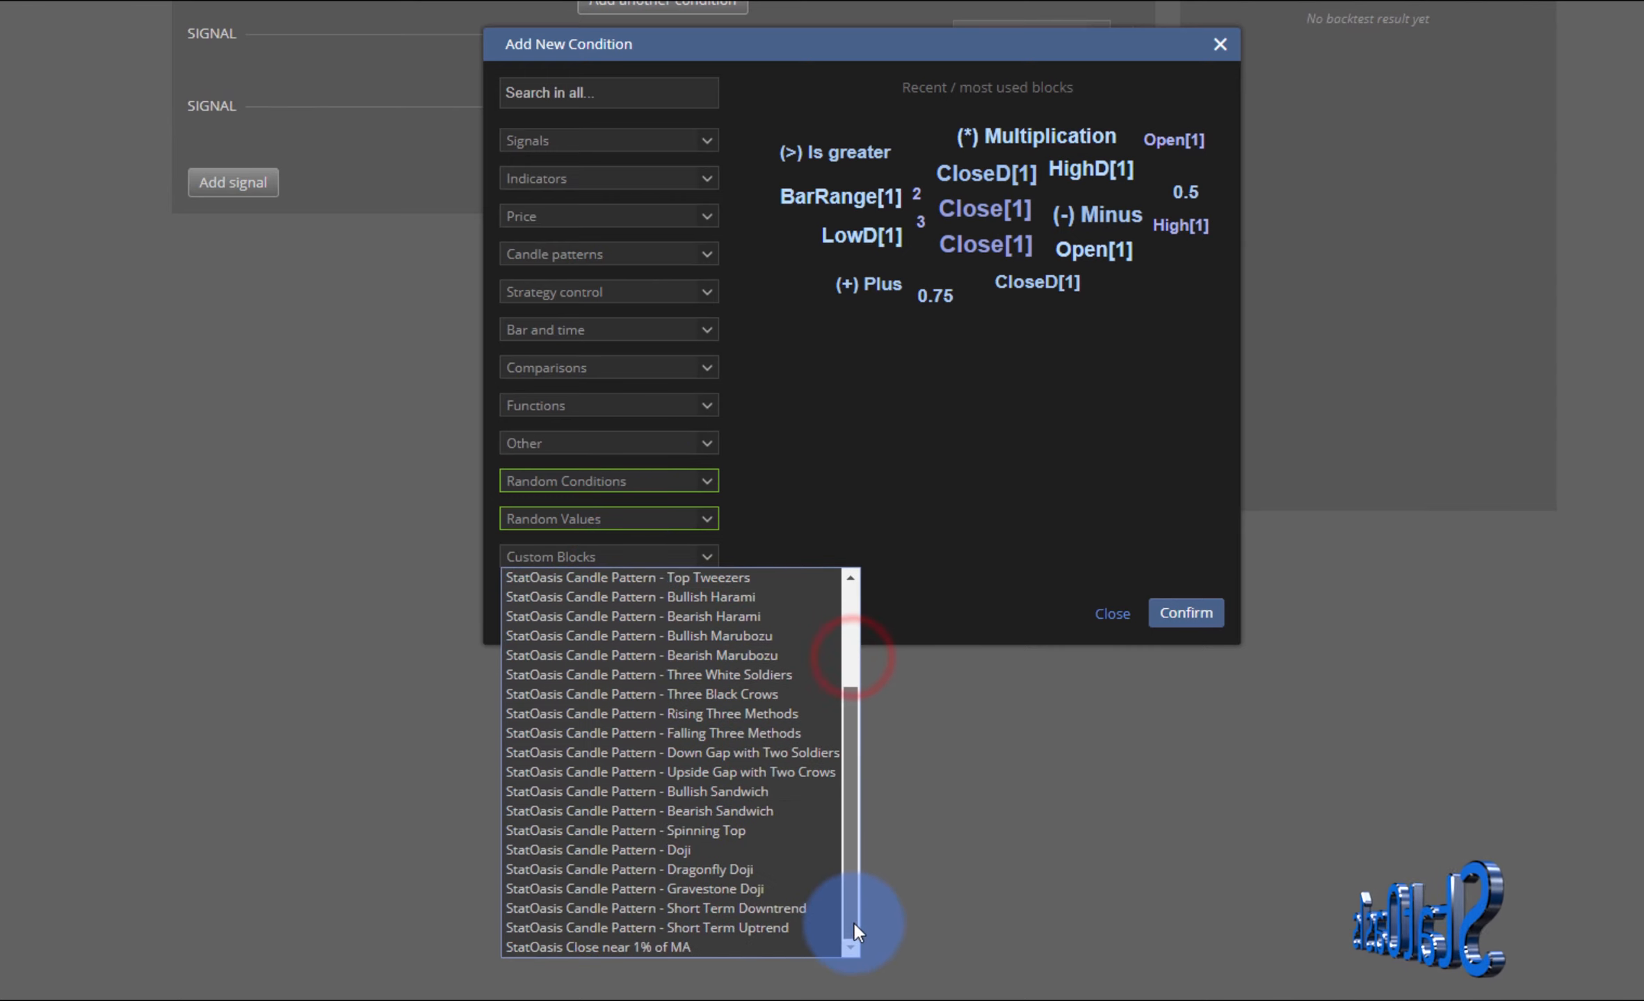
click(790, 909)
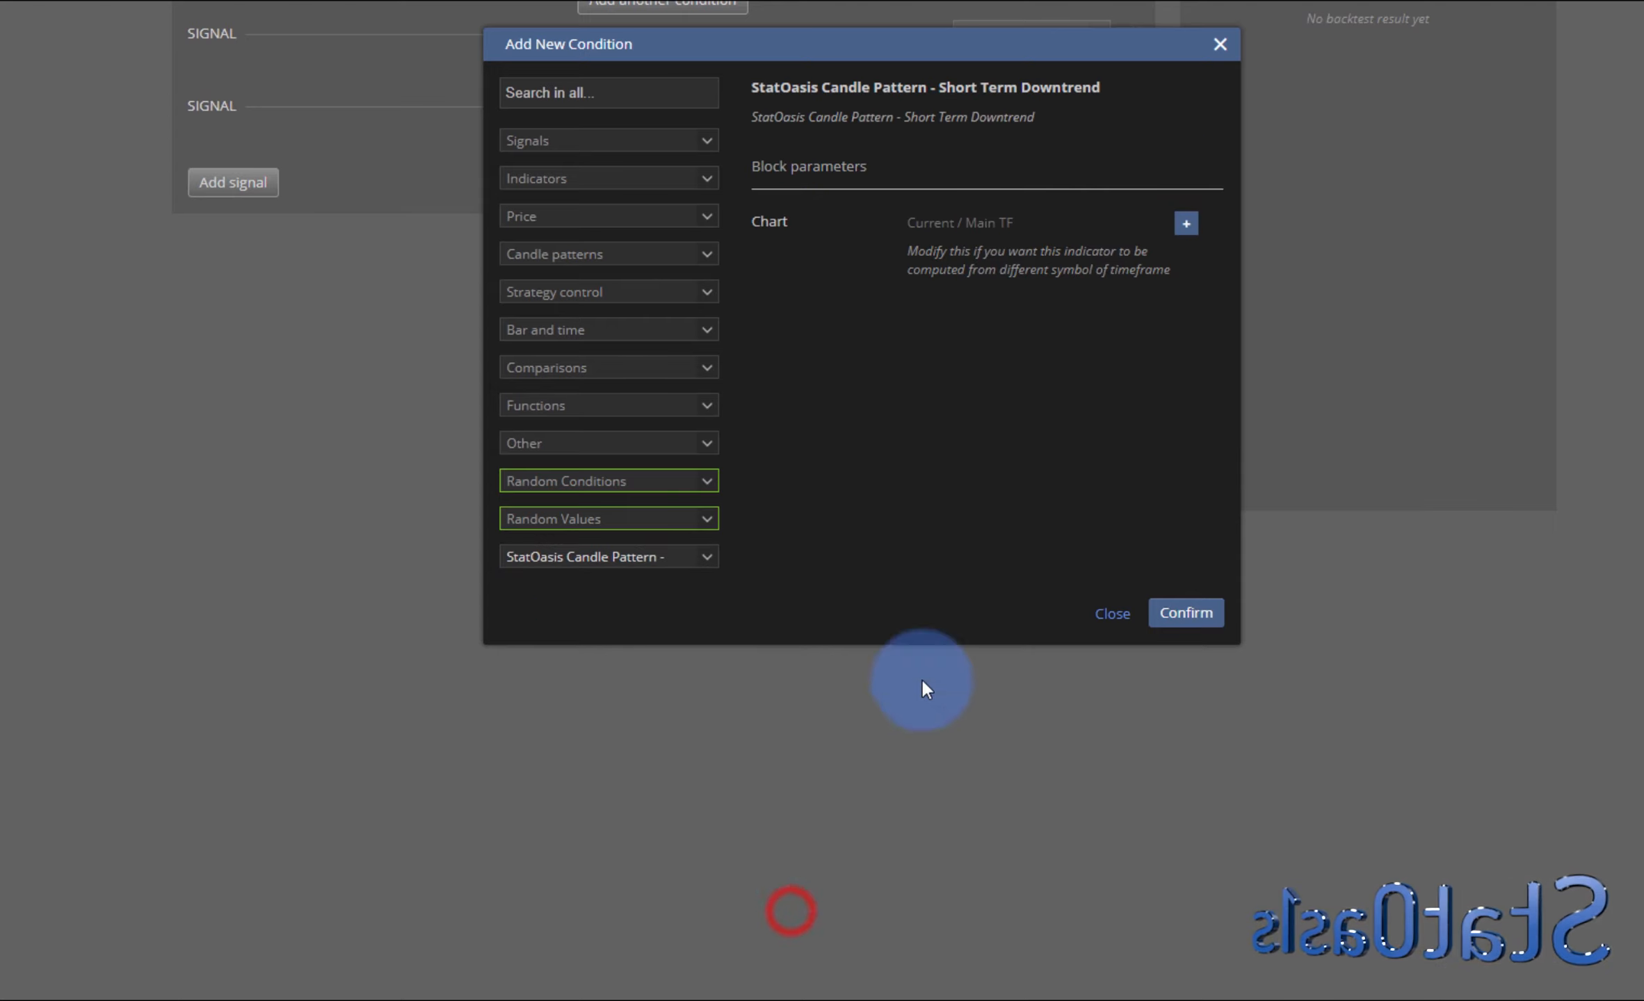
click(1190, 618)
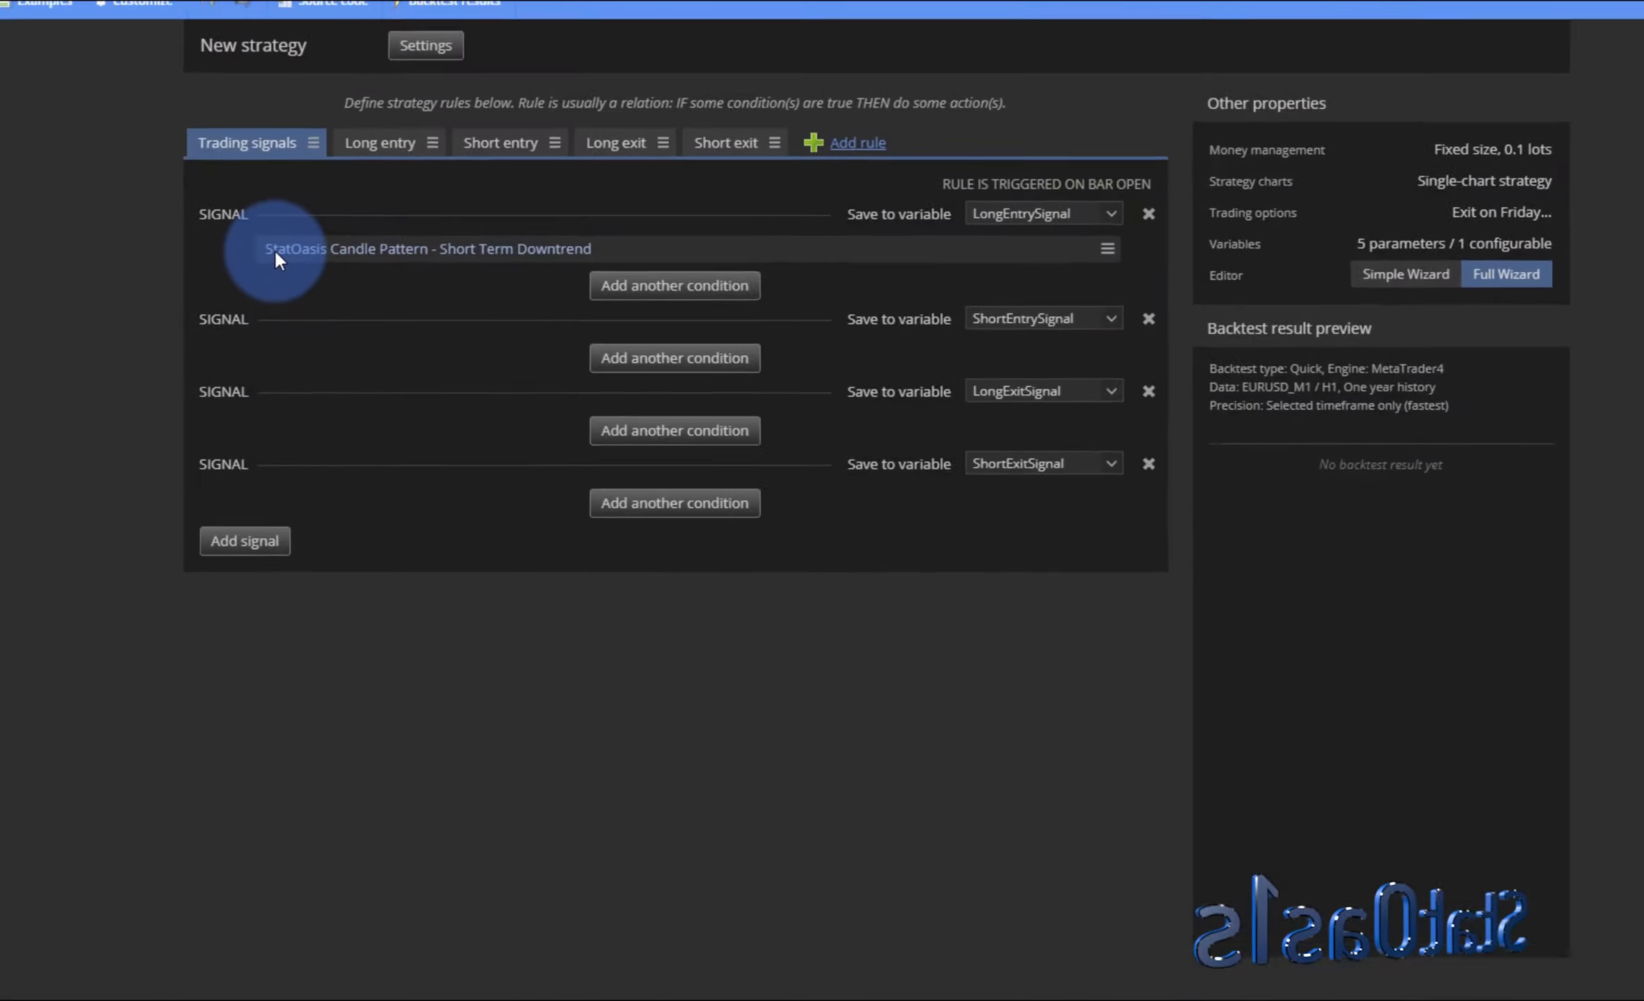
- Add a random condition drawing from the SO Bullish Candle Patterns group to the long entry signal
click(464, 198)
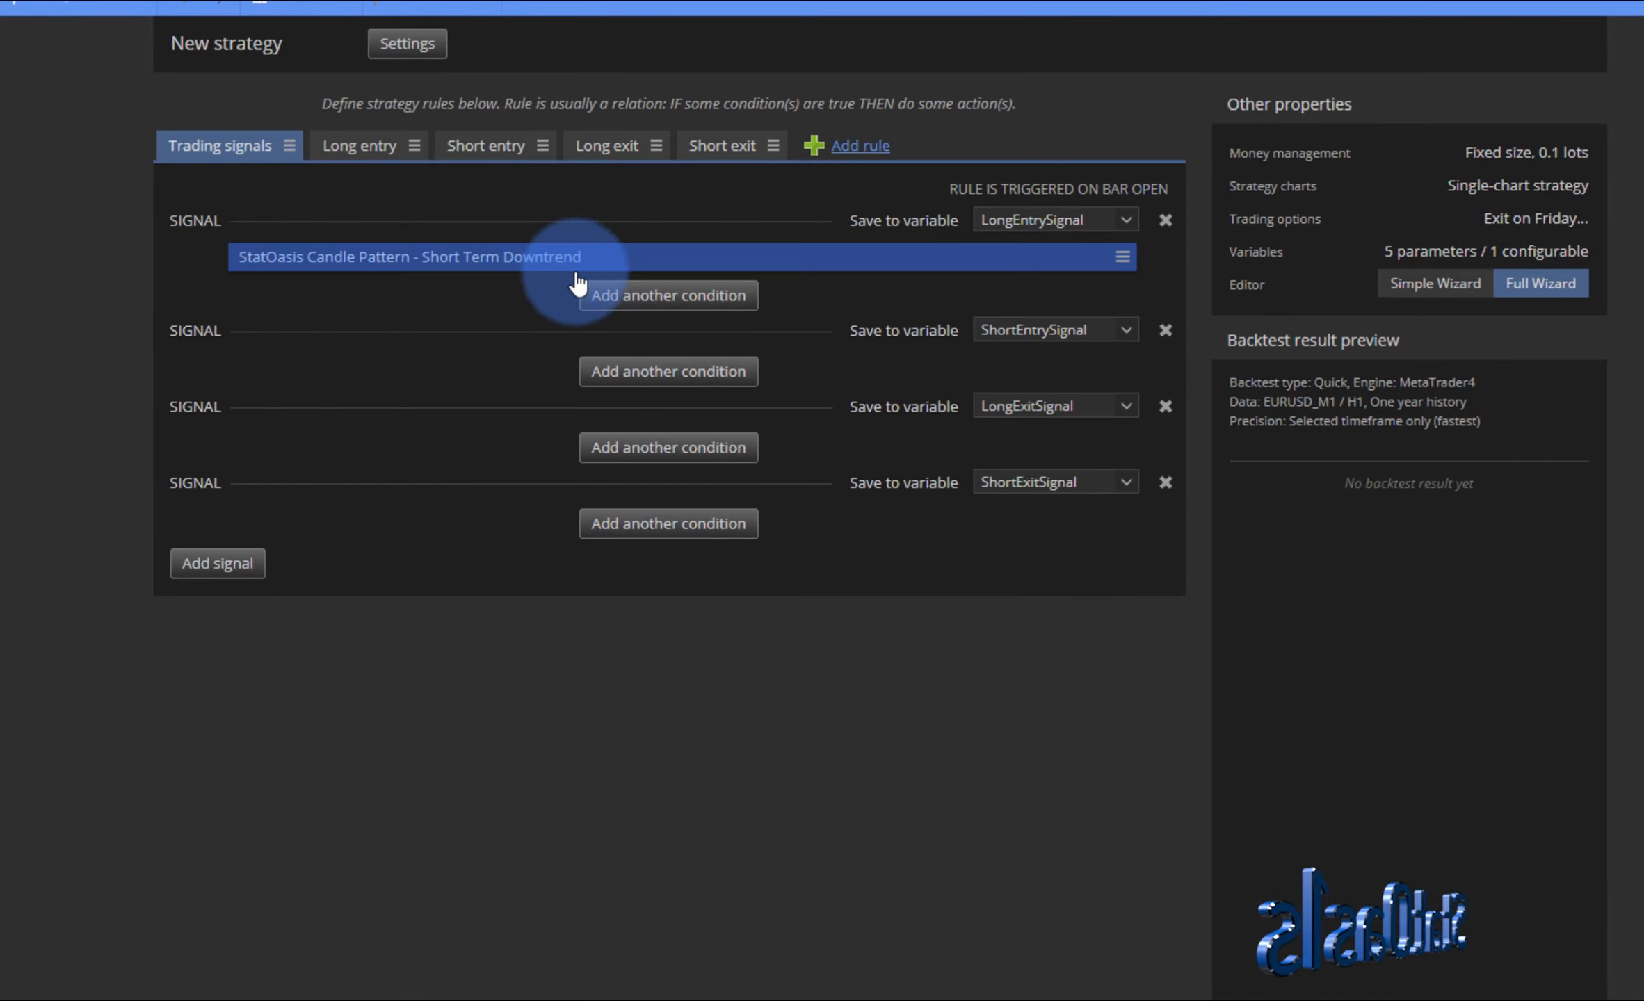
click(657, 306)
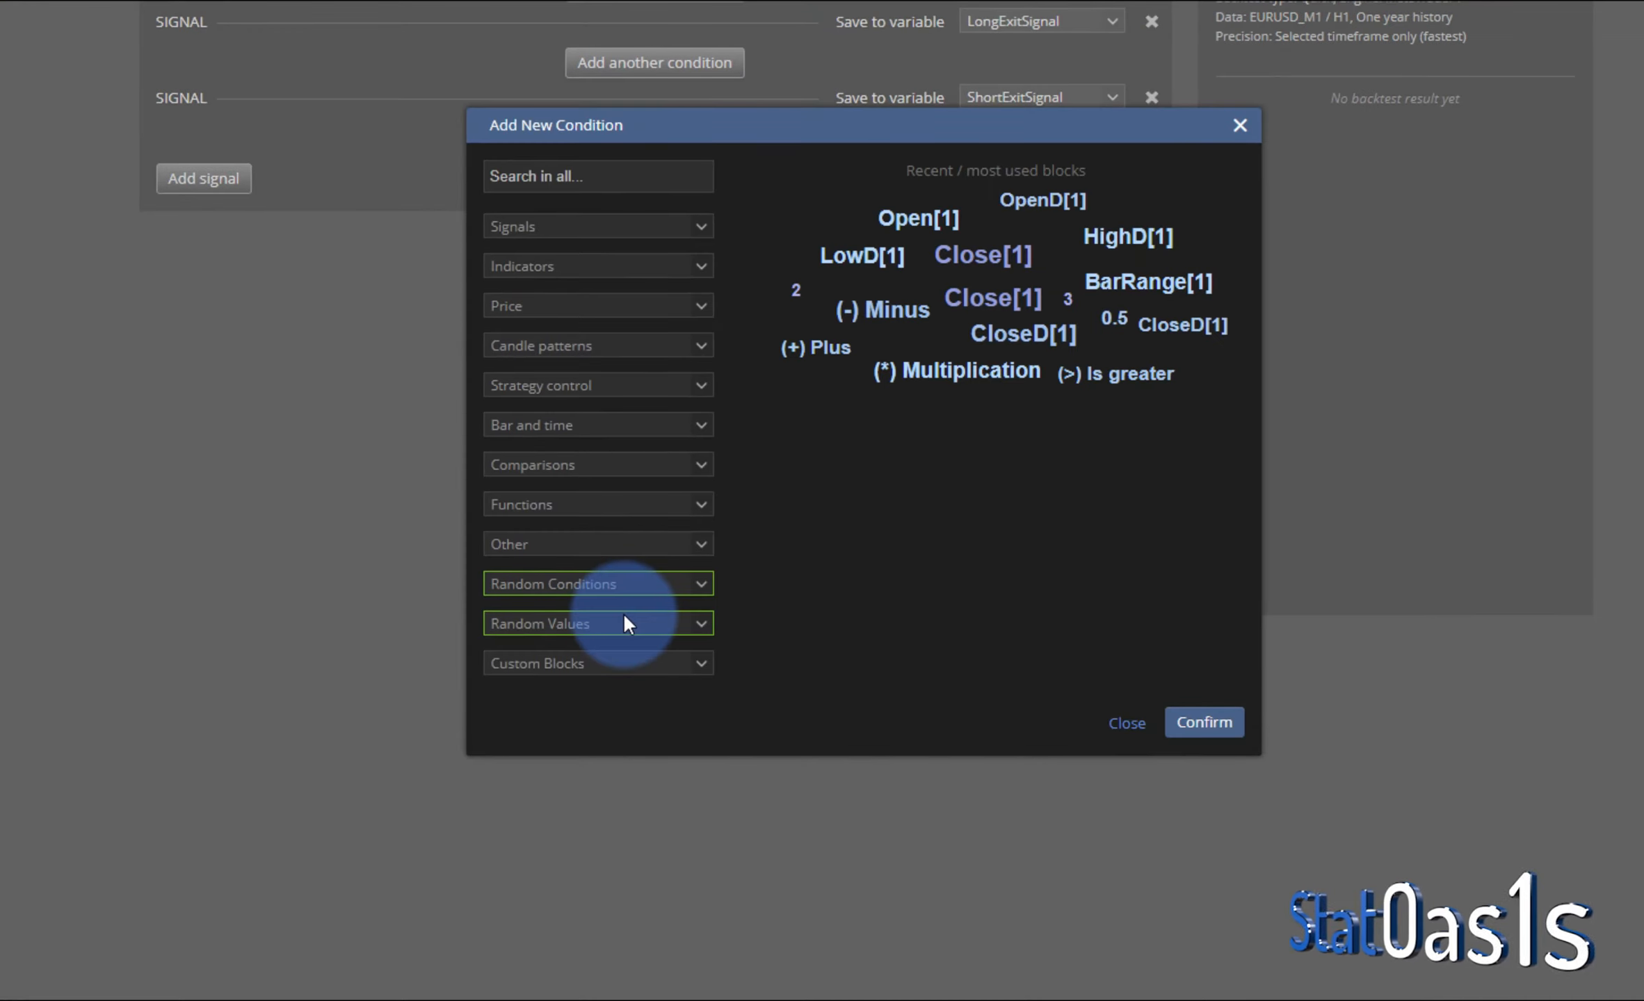
click(630, 587)
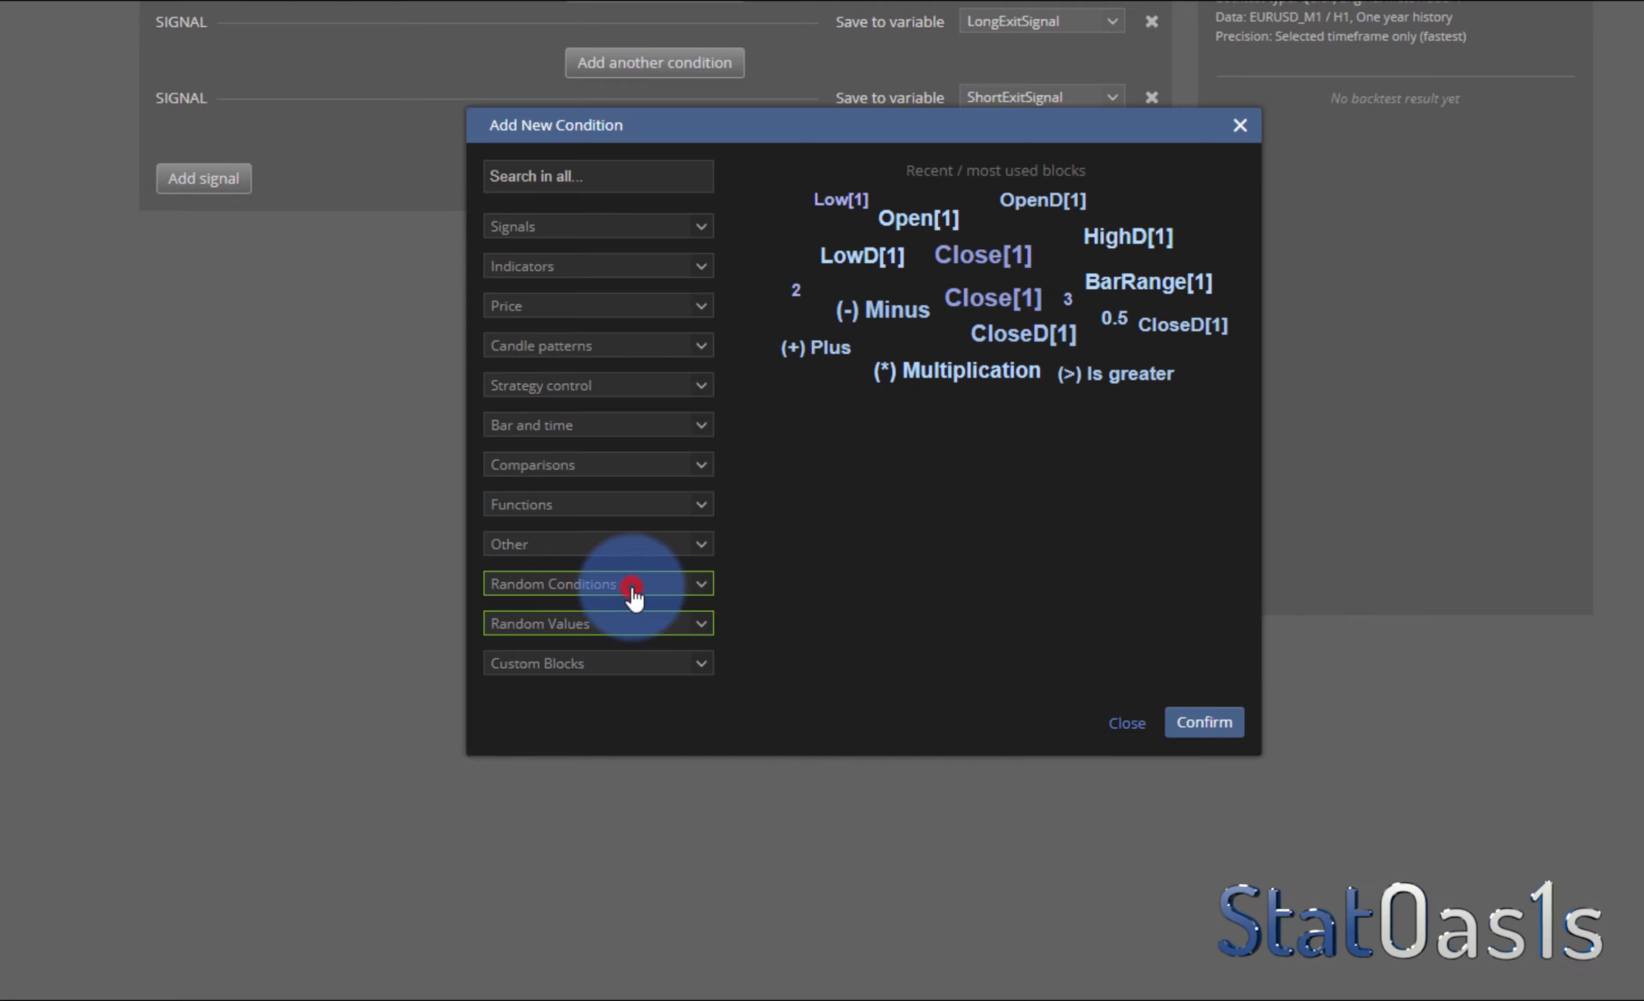
click(616, 629)
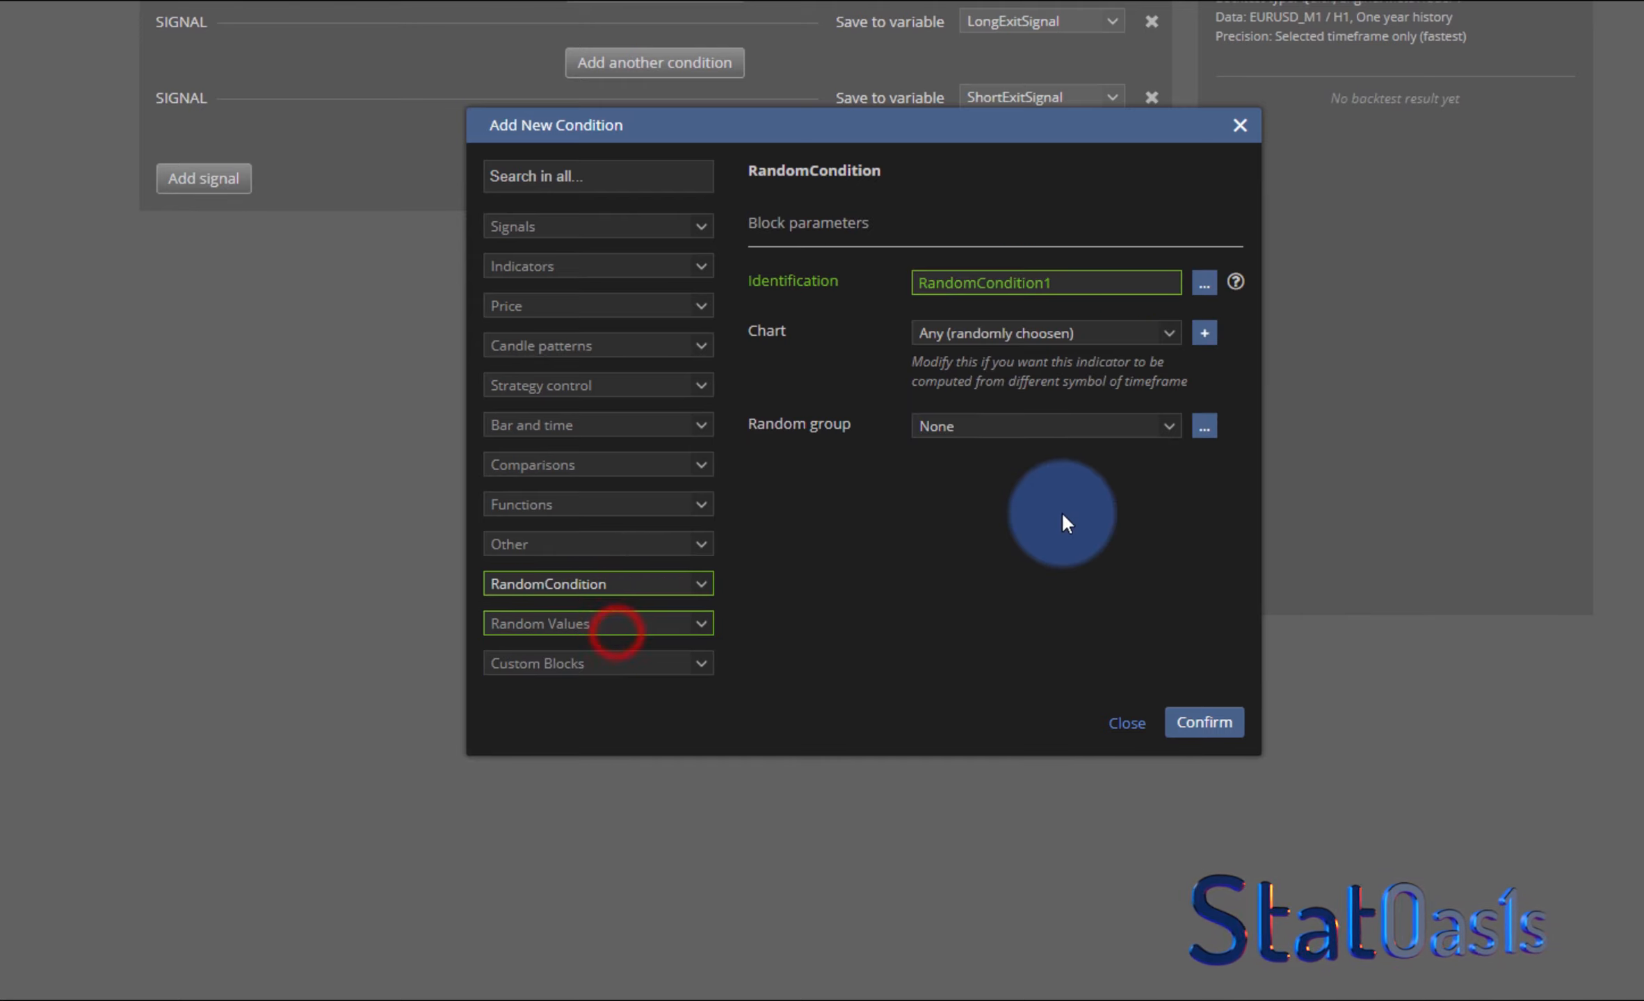
click(1037, 427)
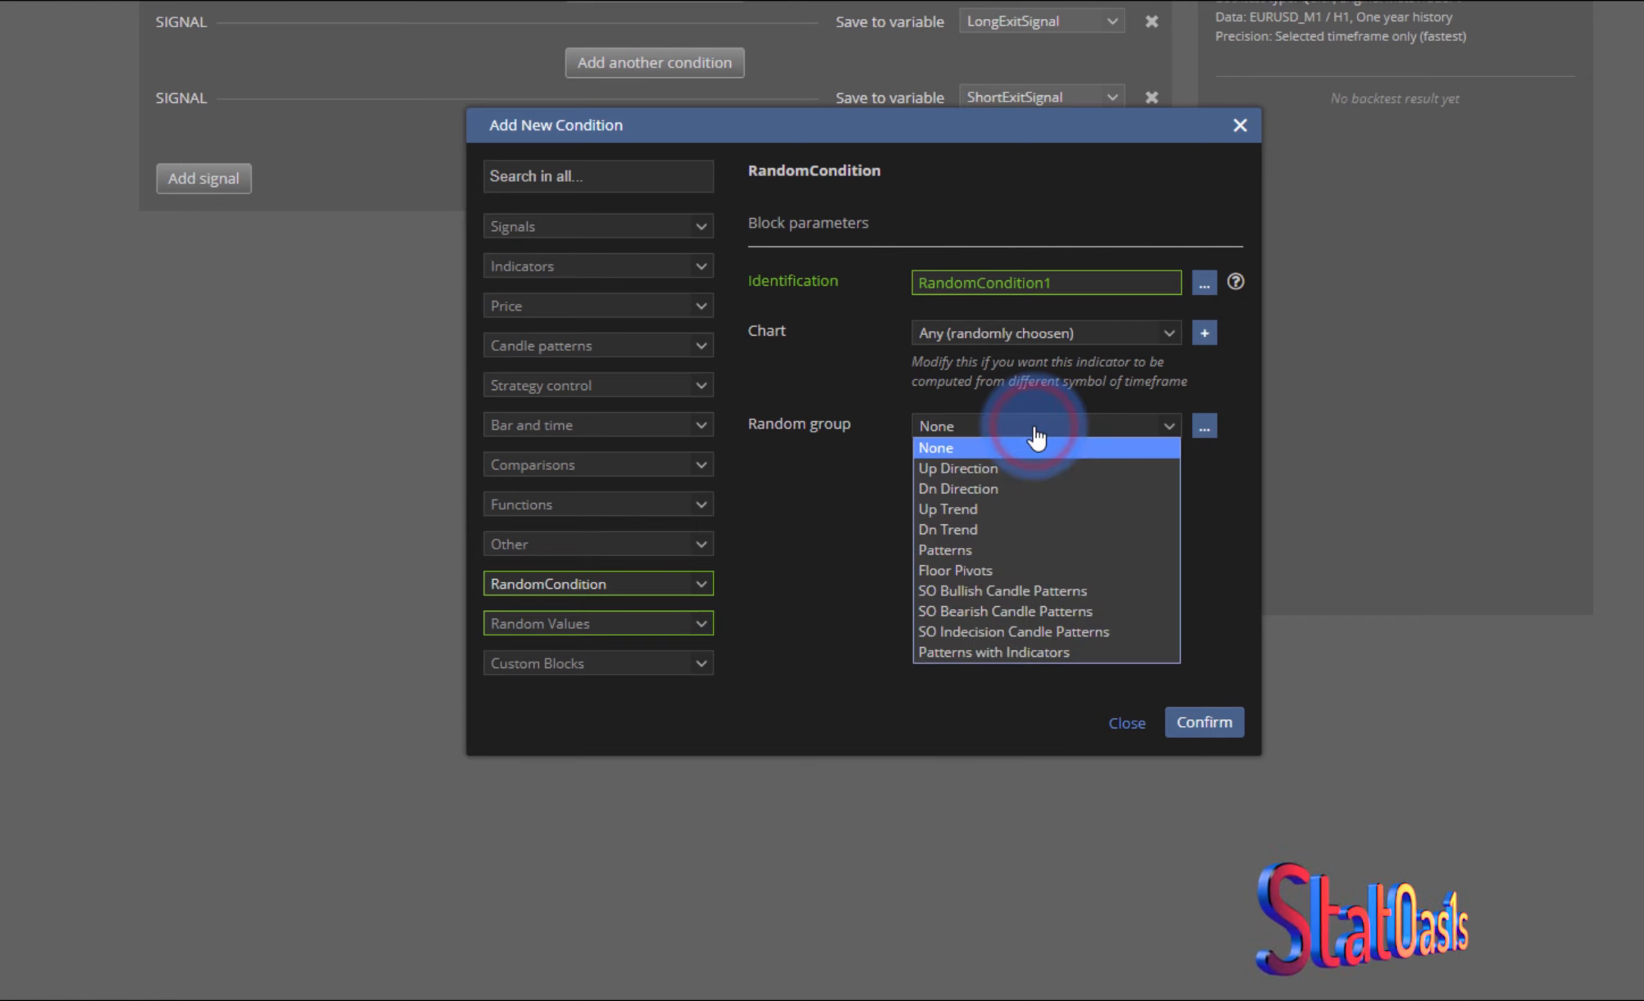
click(1093, 588)
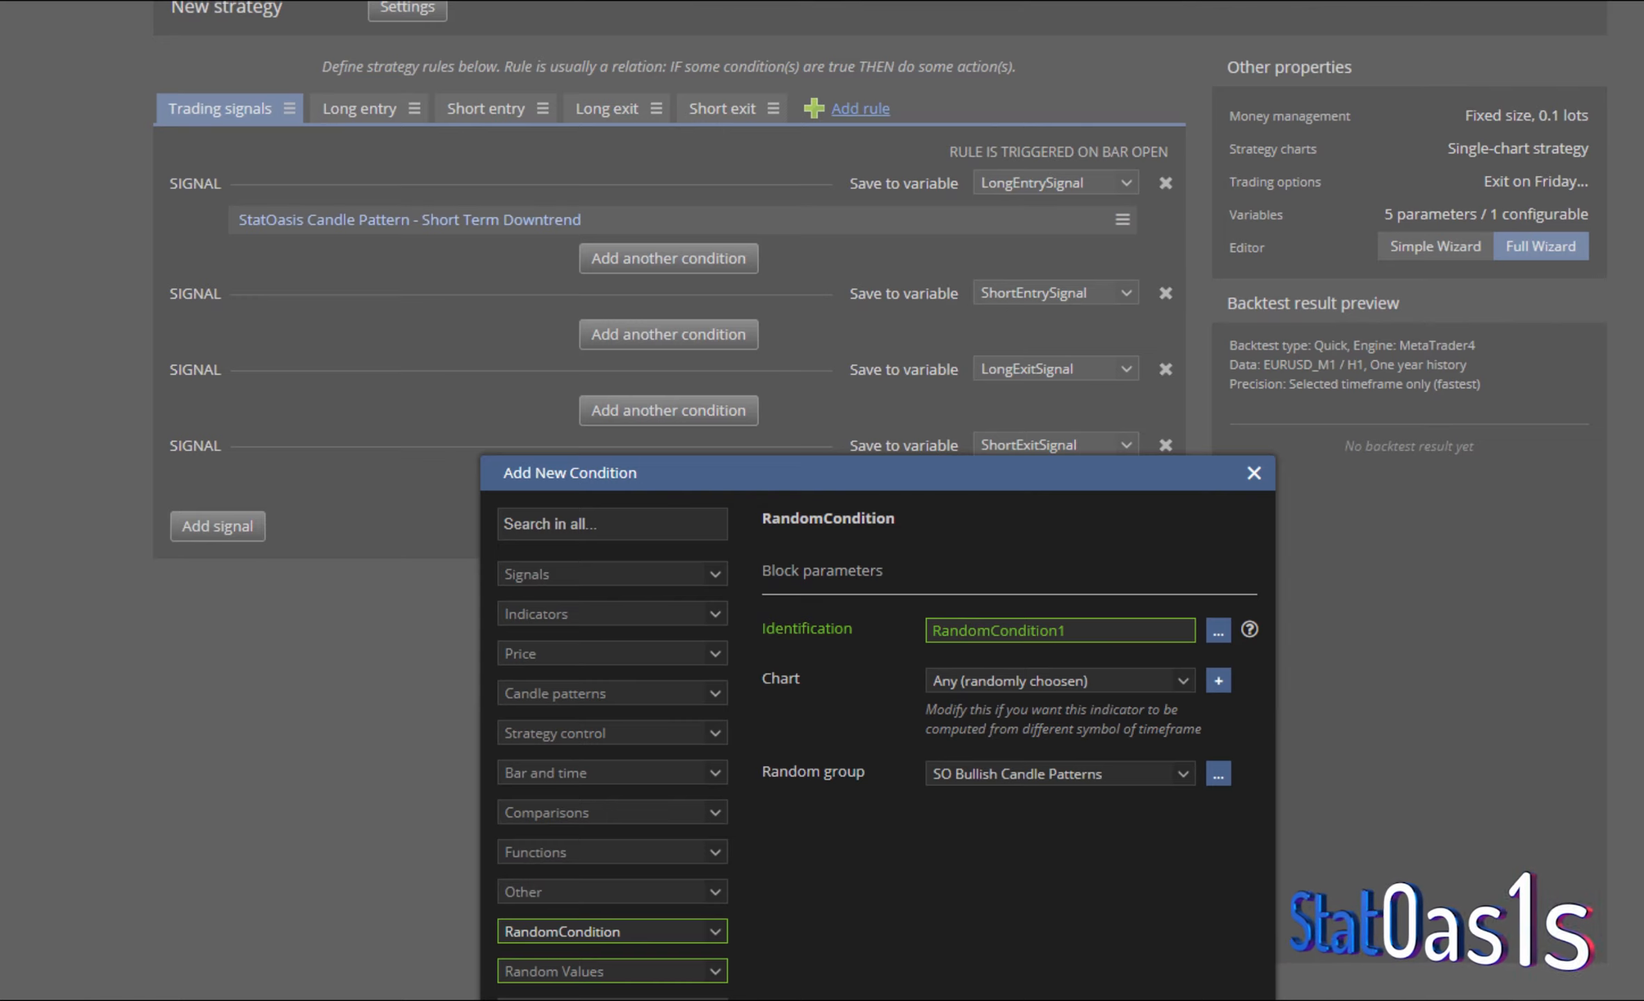
key(Return)
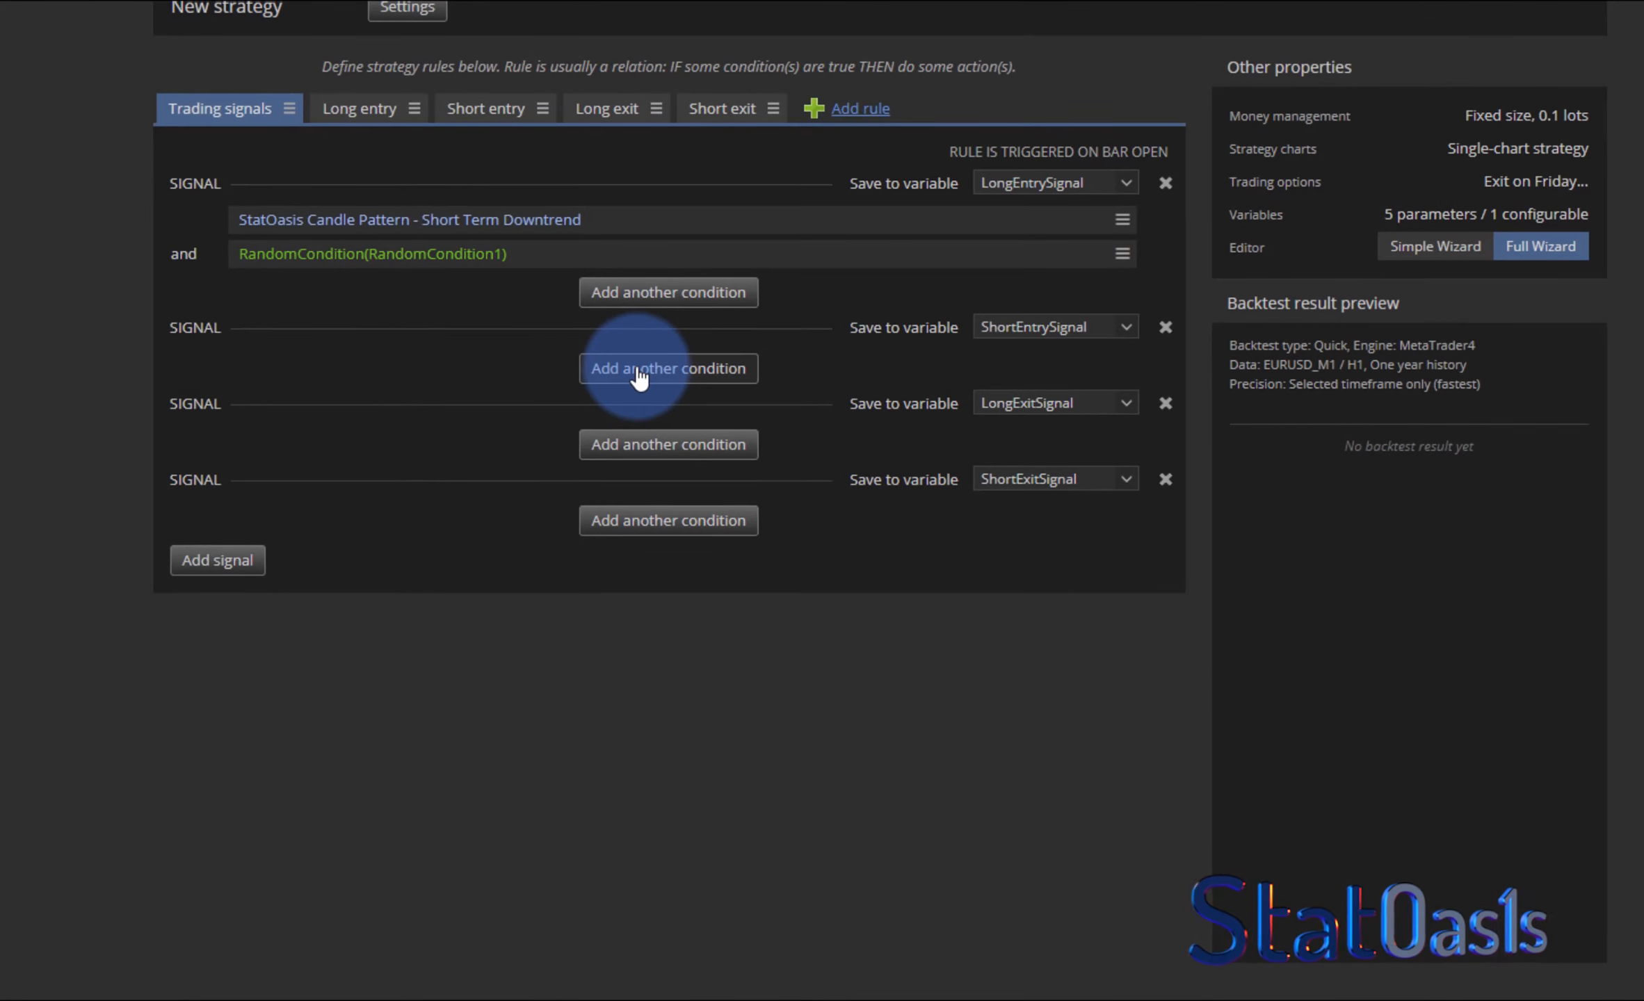
- Add the StatOasis Candle Pattern - Short Term Uptrend block as the short entry signal's first condition
click(637, 368)
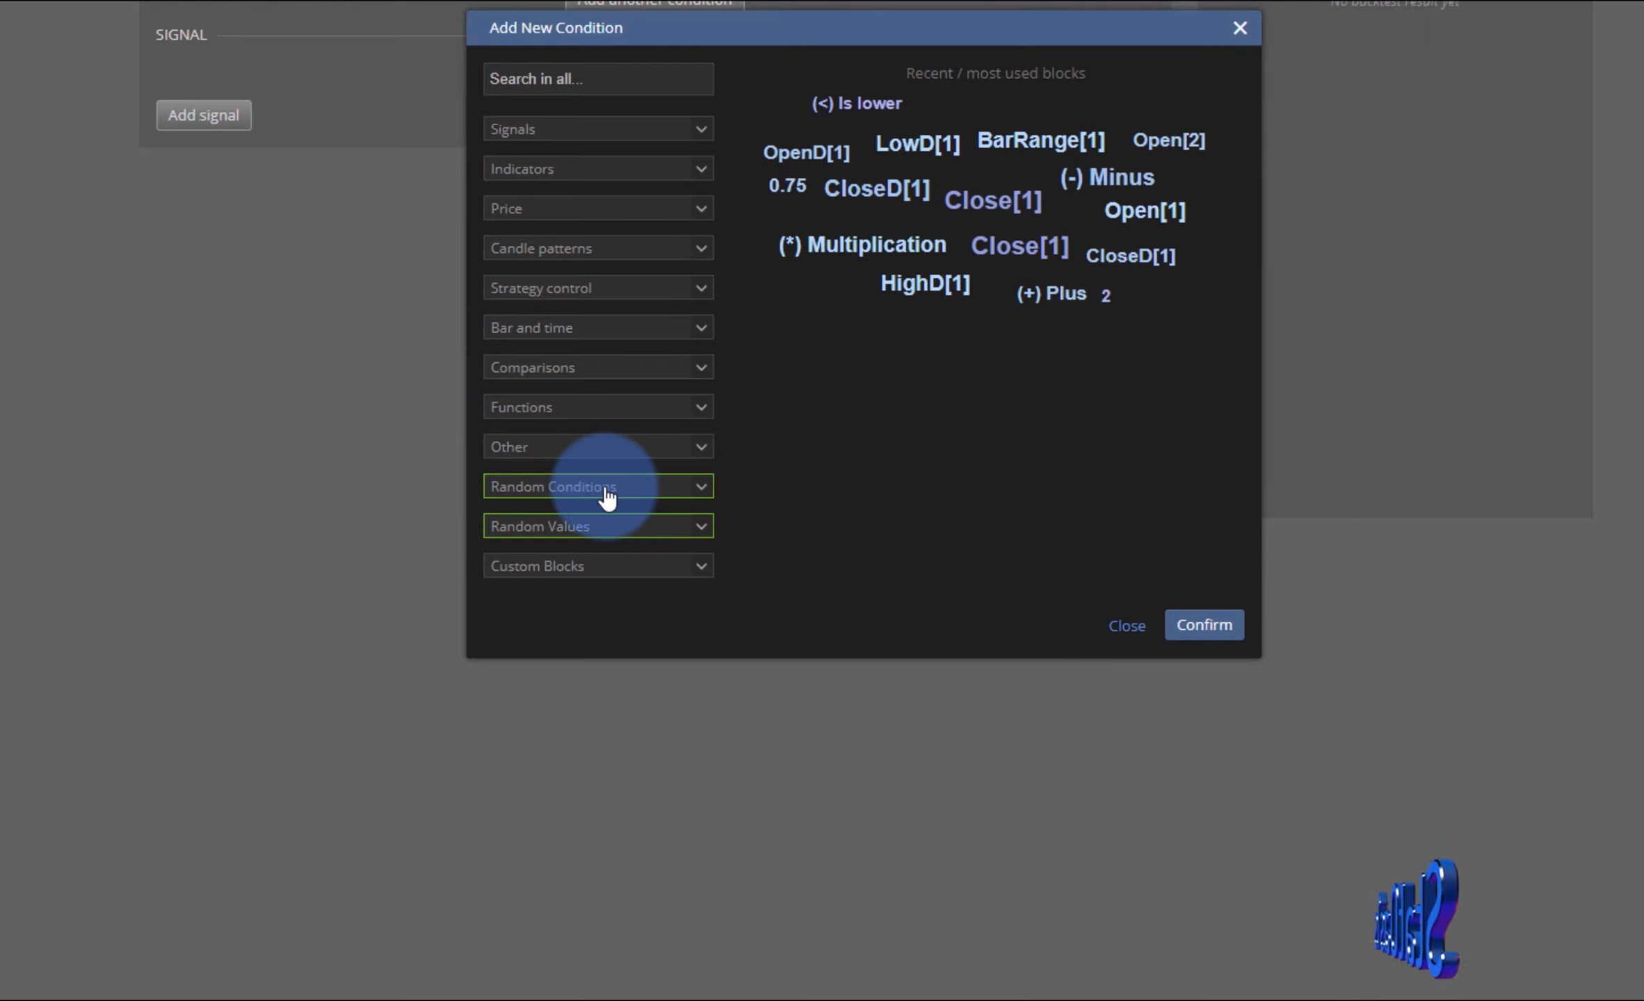
click(615, 496)
click(883, 501)
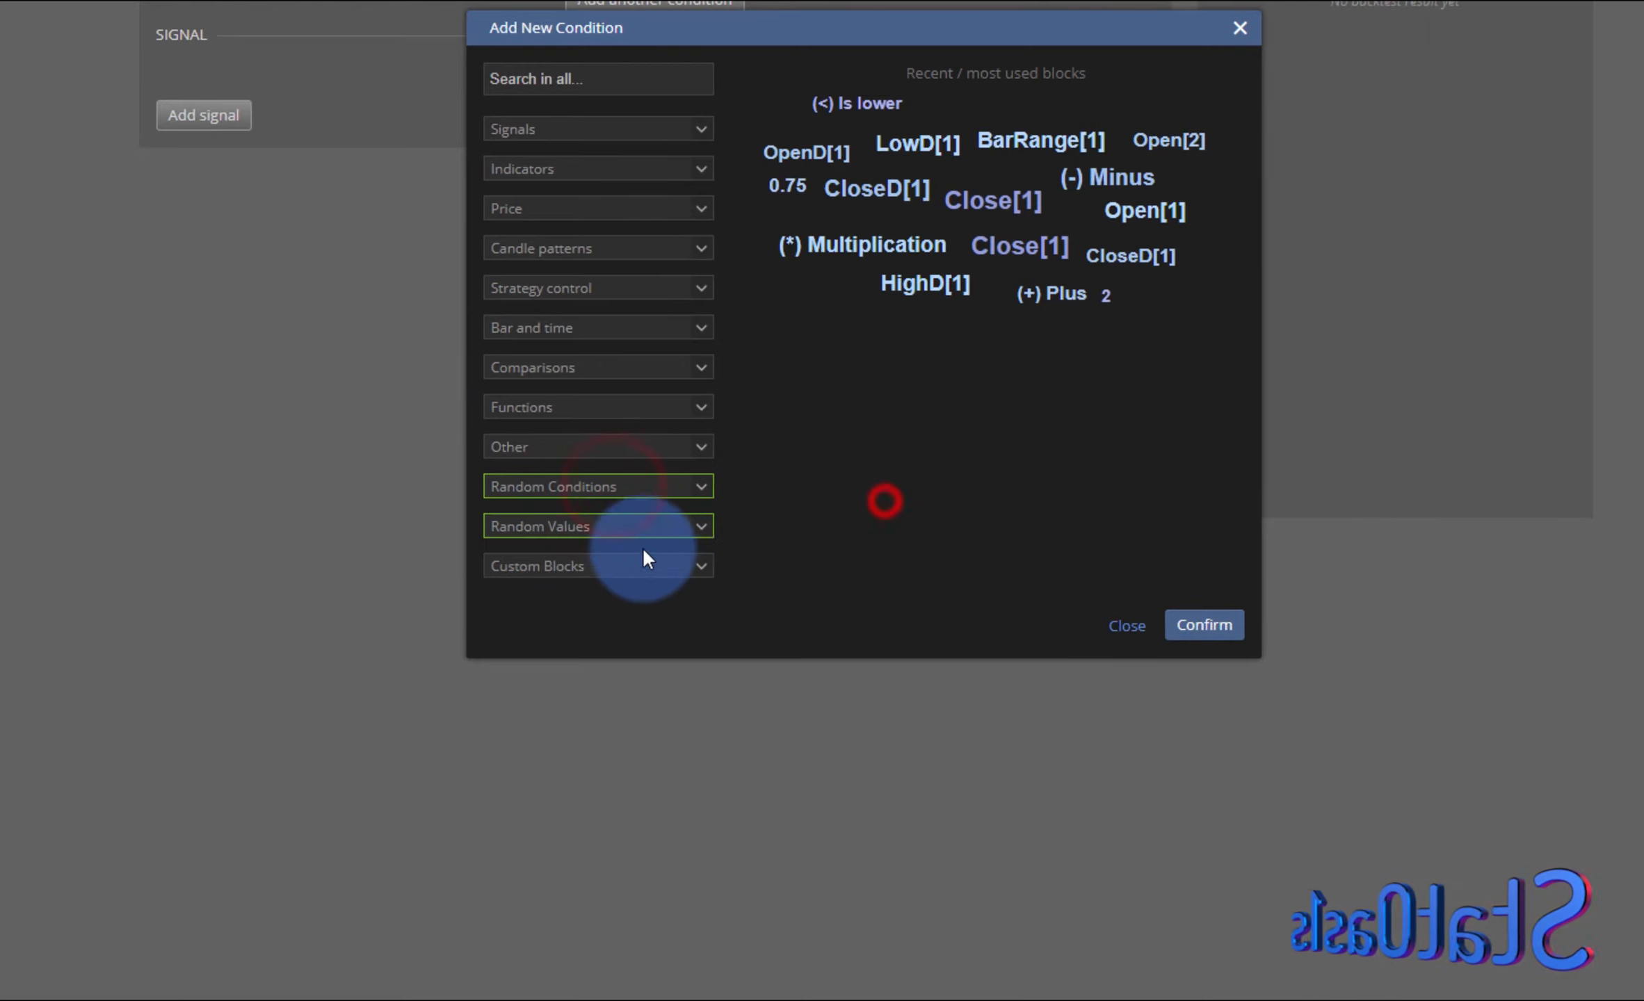
click(591, 566)
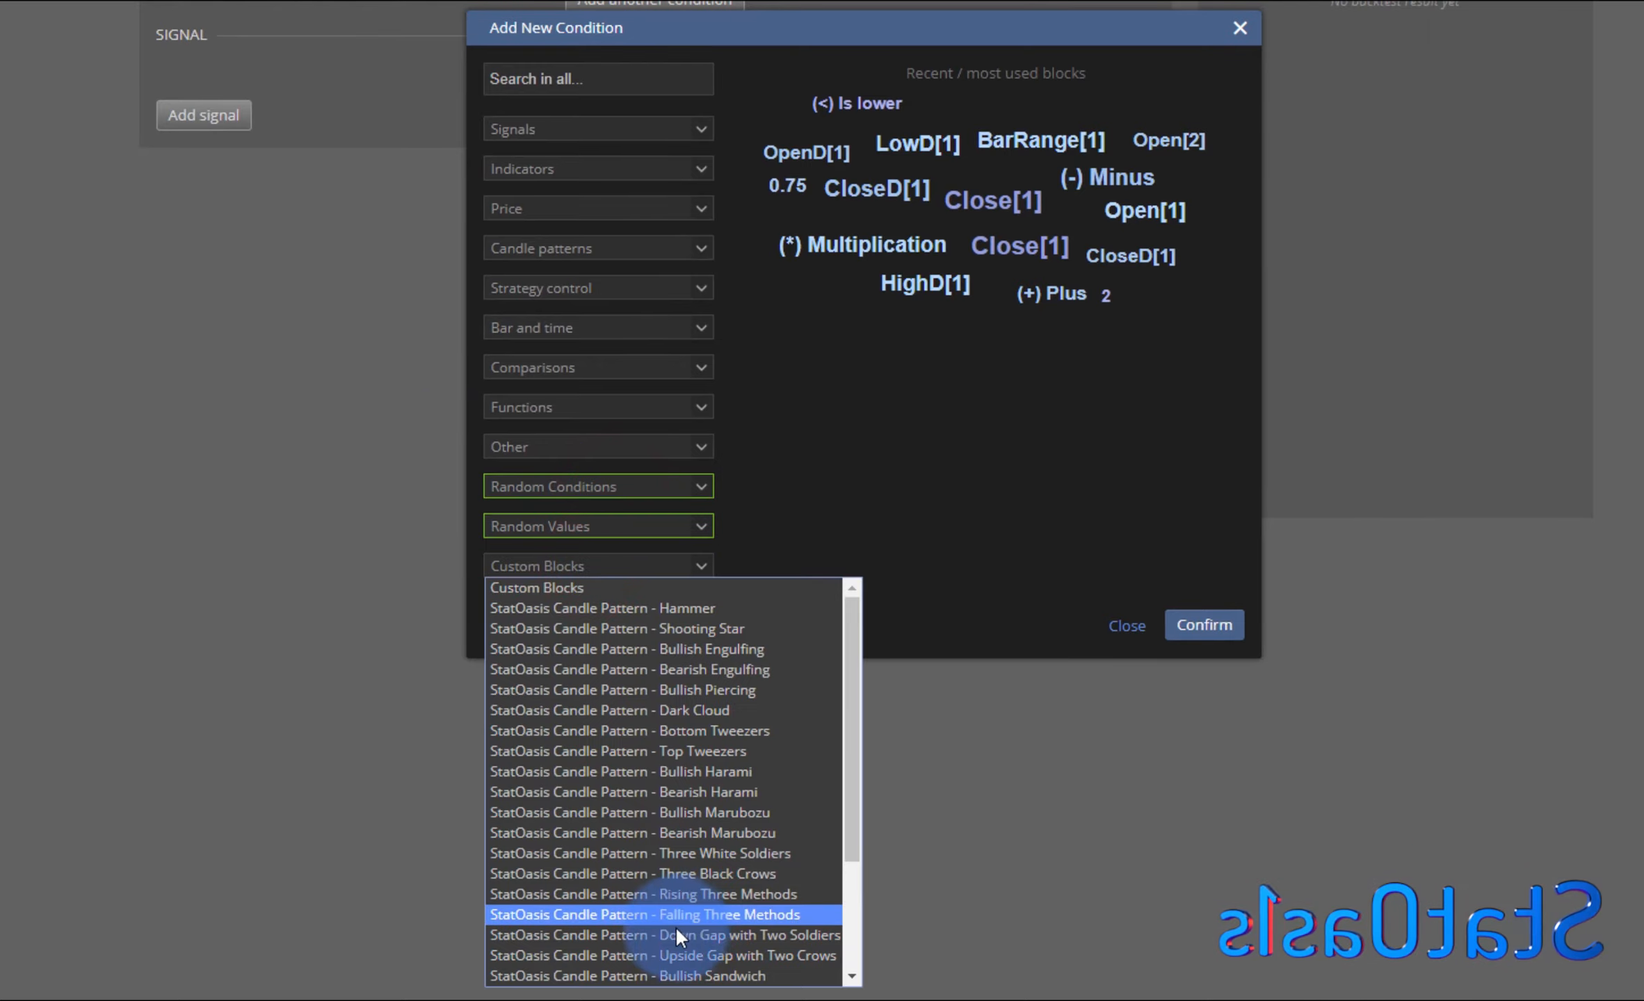
scroll(695, 925, down, 3)
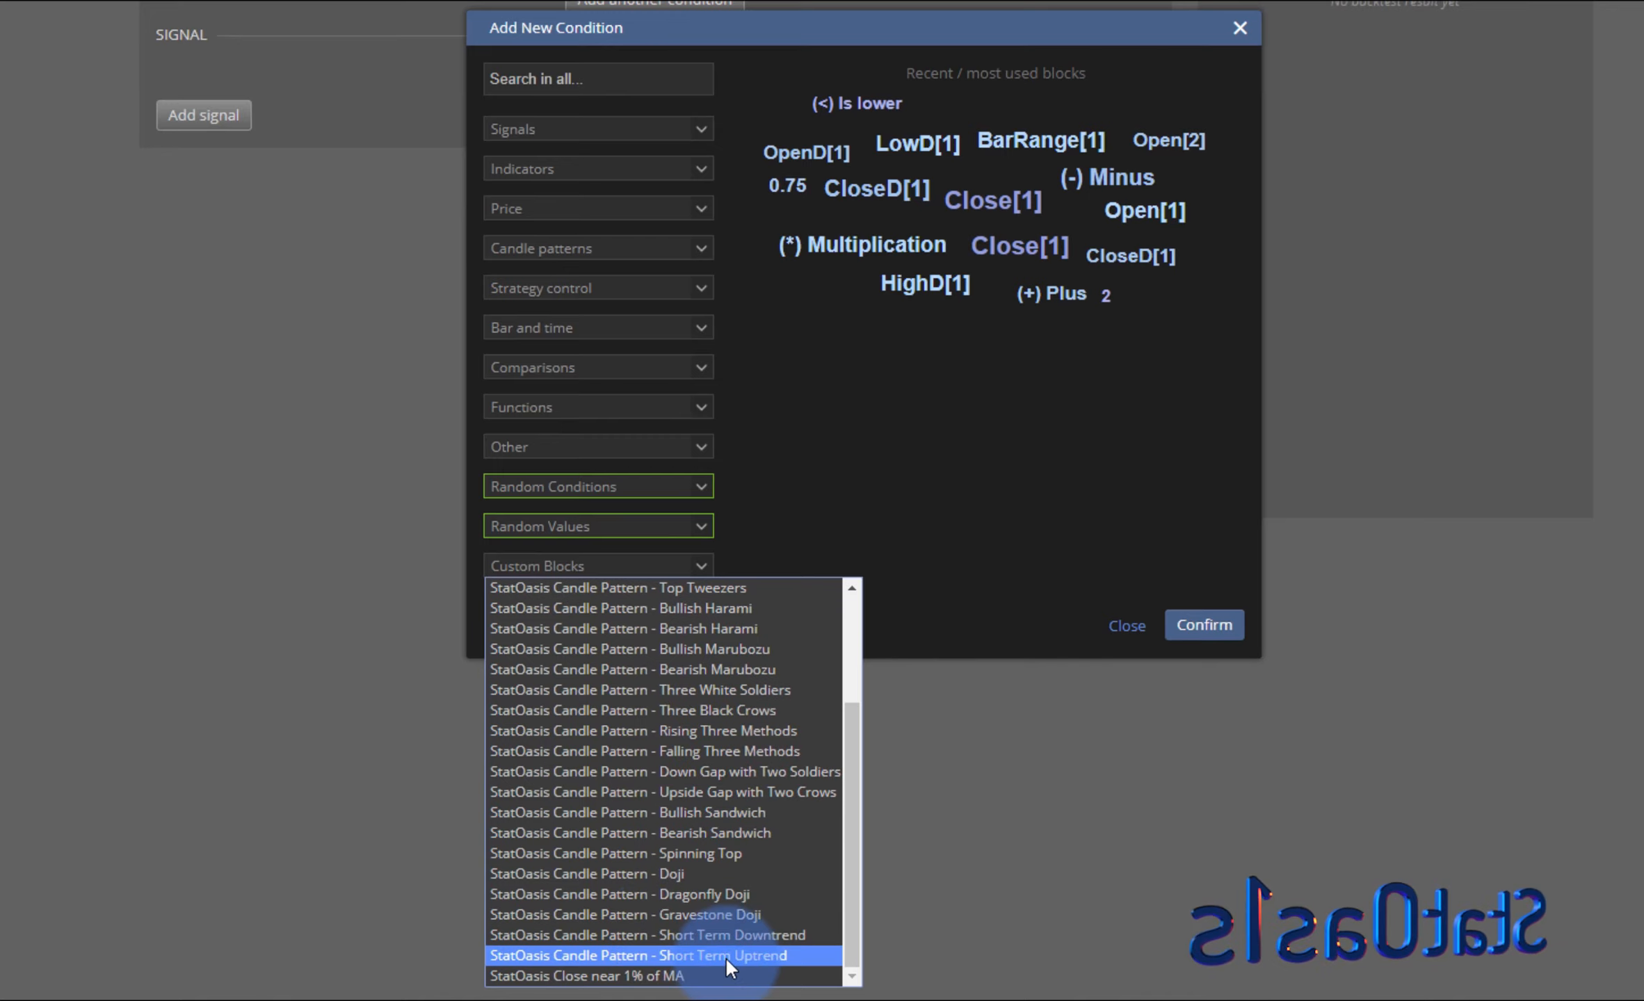
click(725, 956)
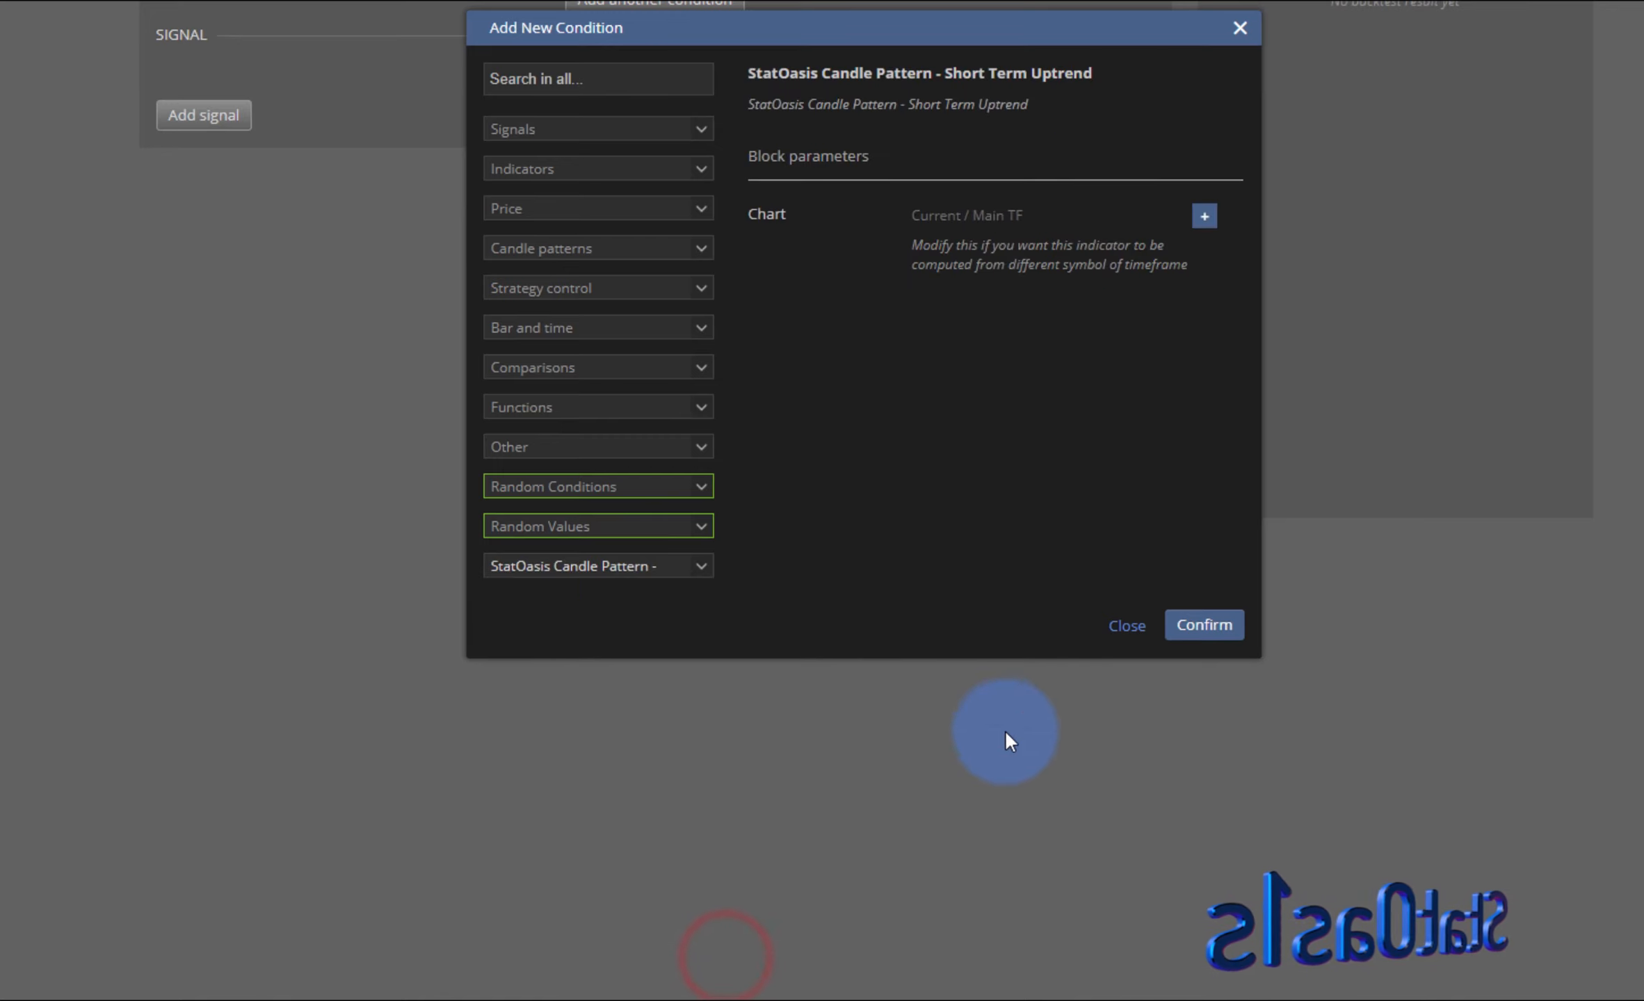
click(1197, 626)
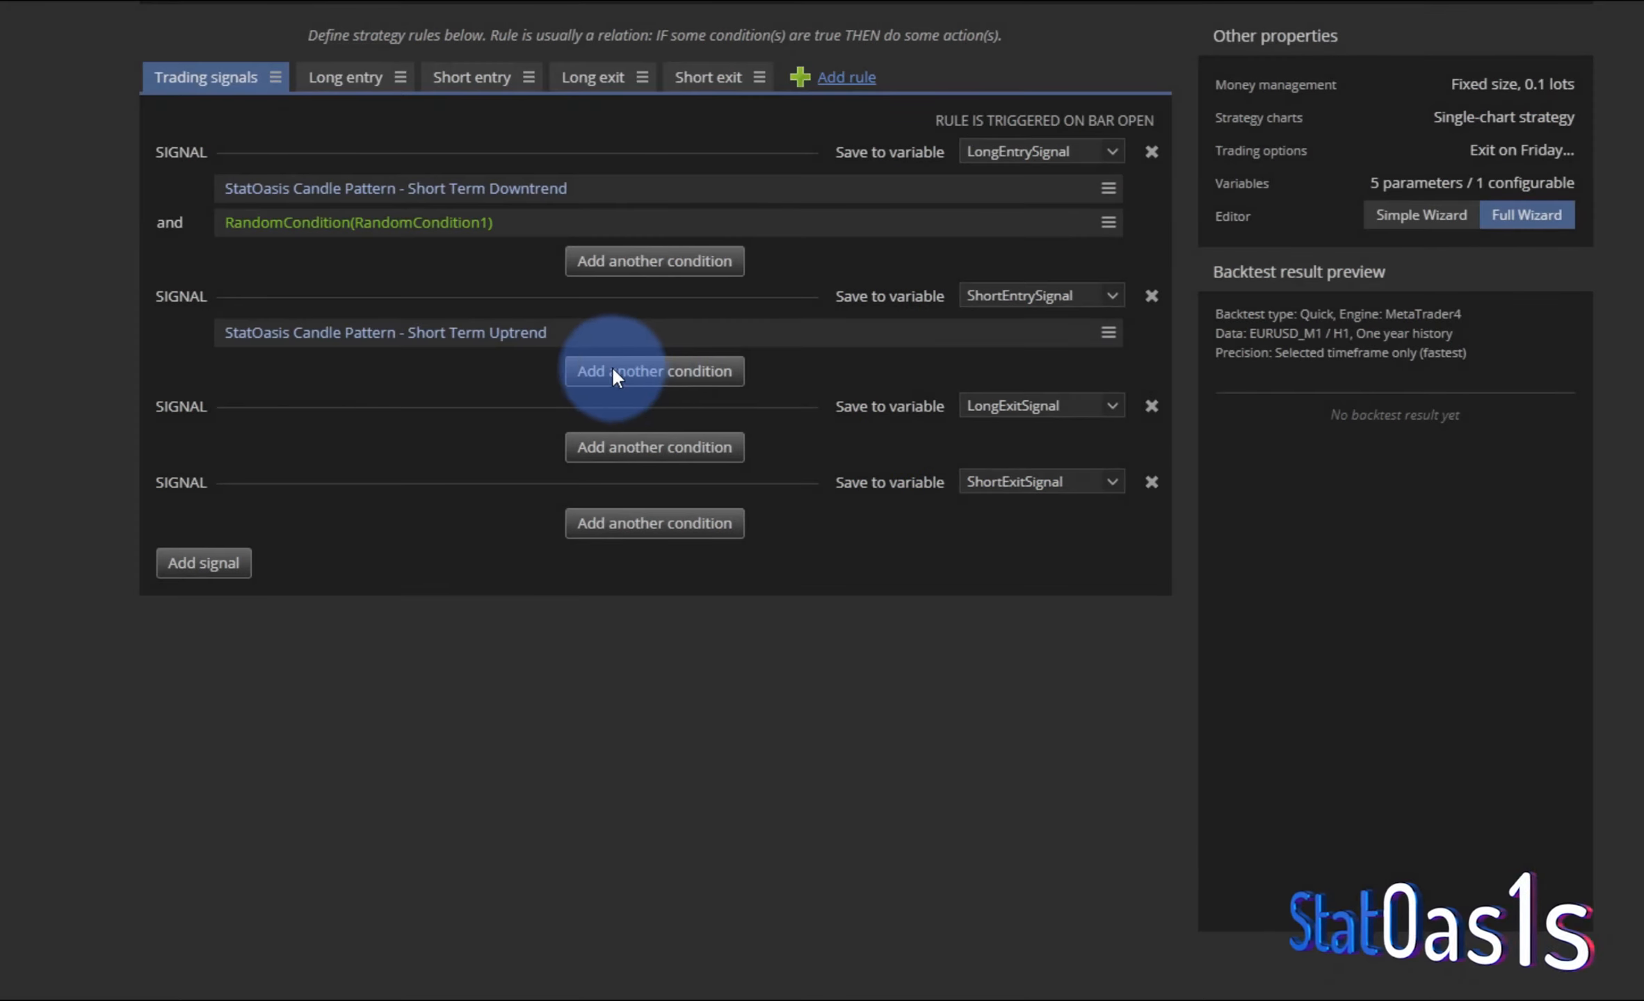
- Add a random condition drawing from the SO Bearish Candle Patterns group to the short entry signal
click(633, 370)
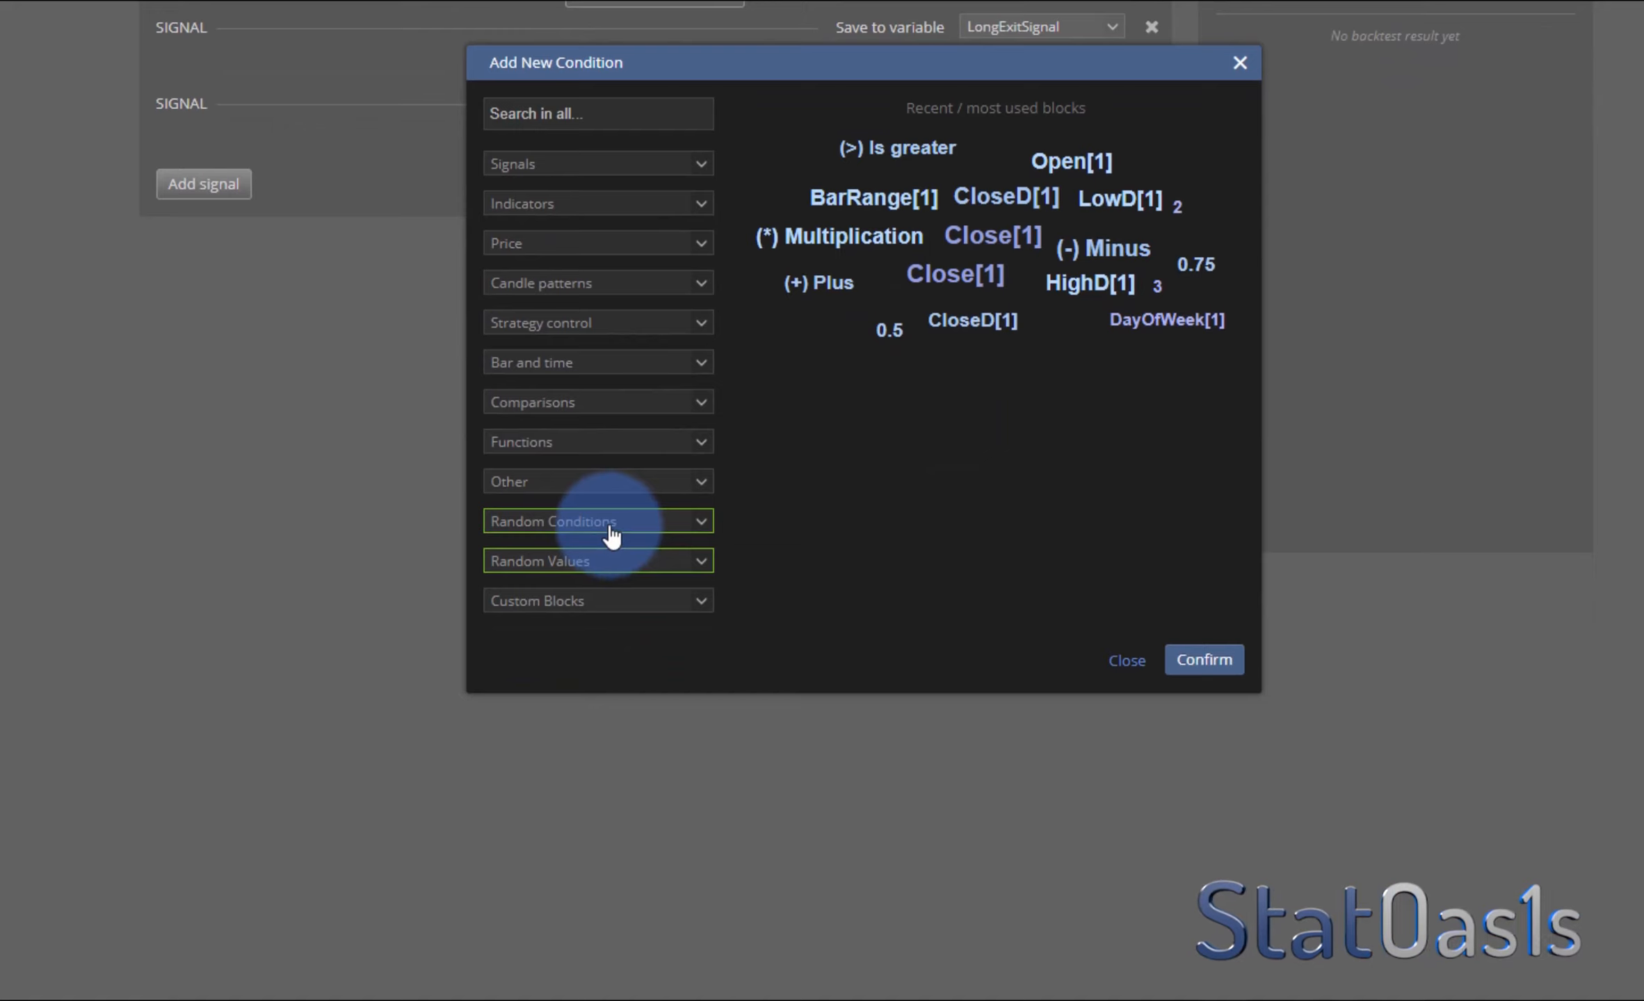
click(611, 530)
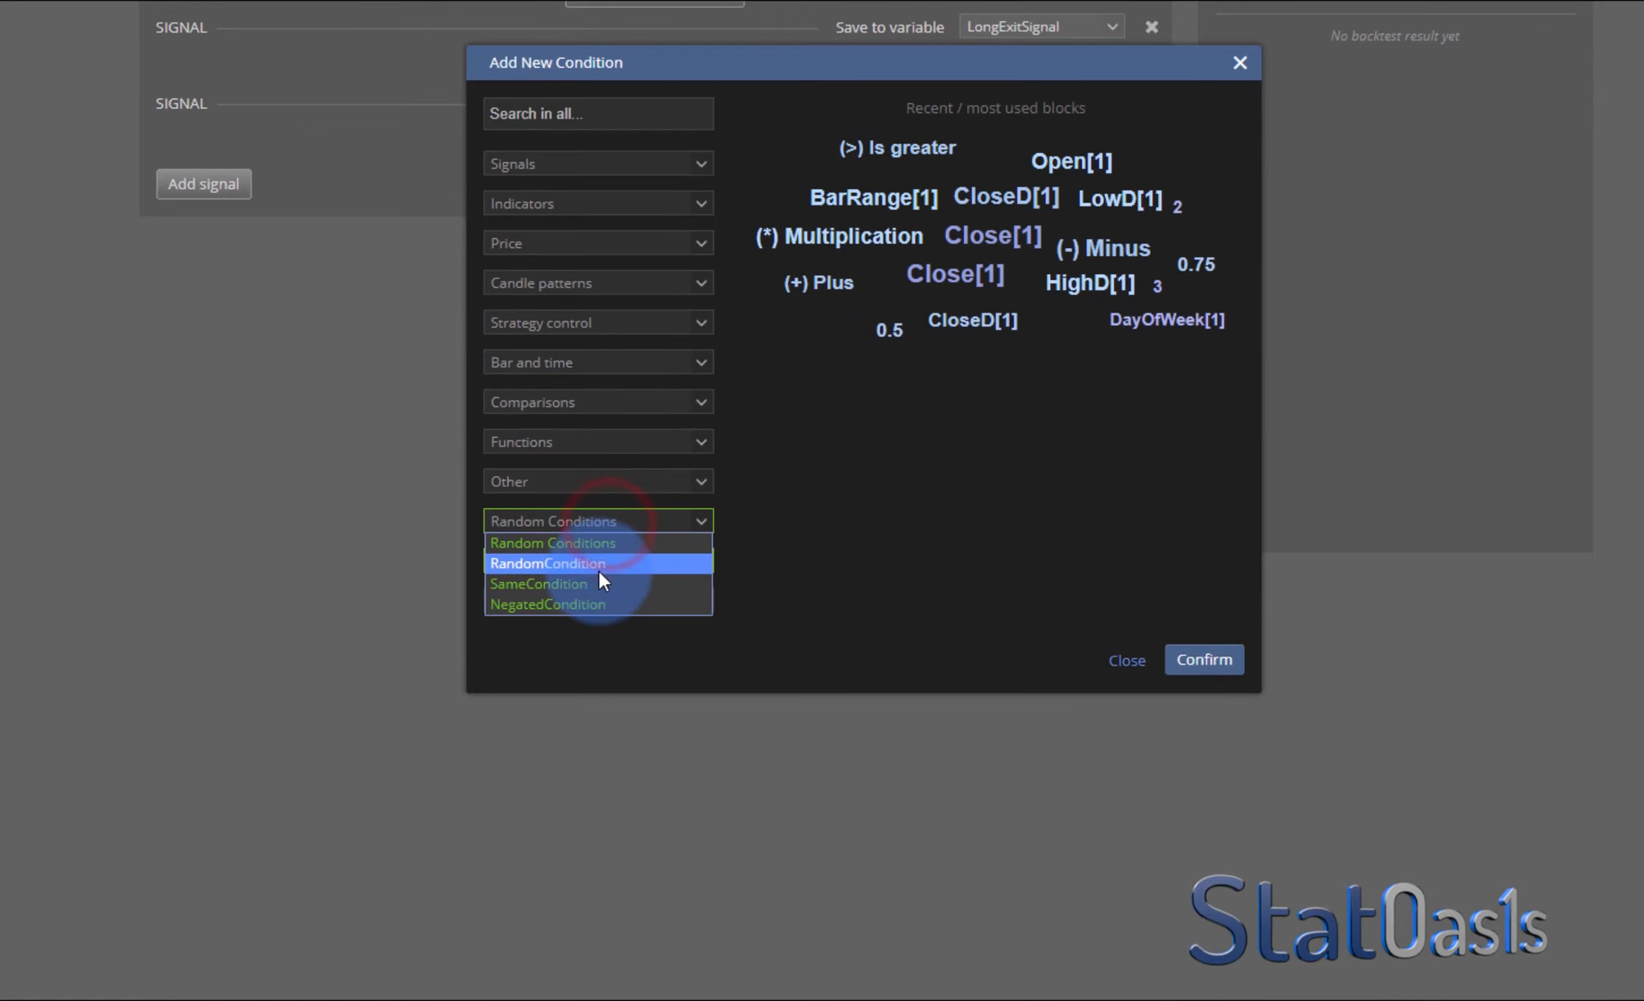
click(599, 570)
click(1104, 375)
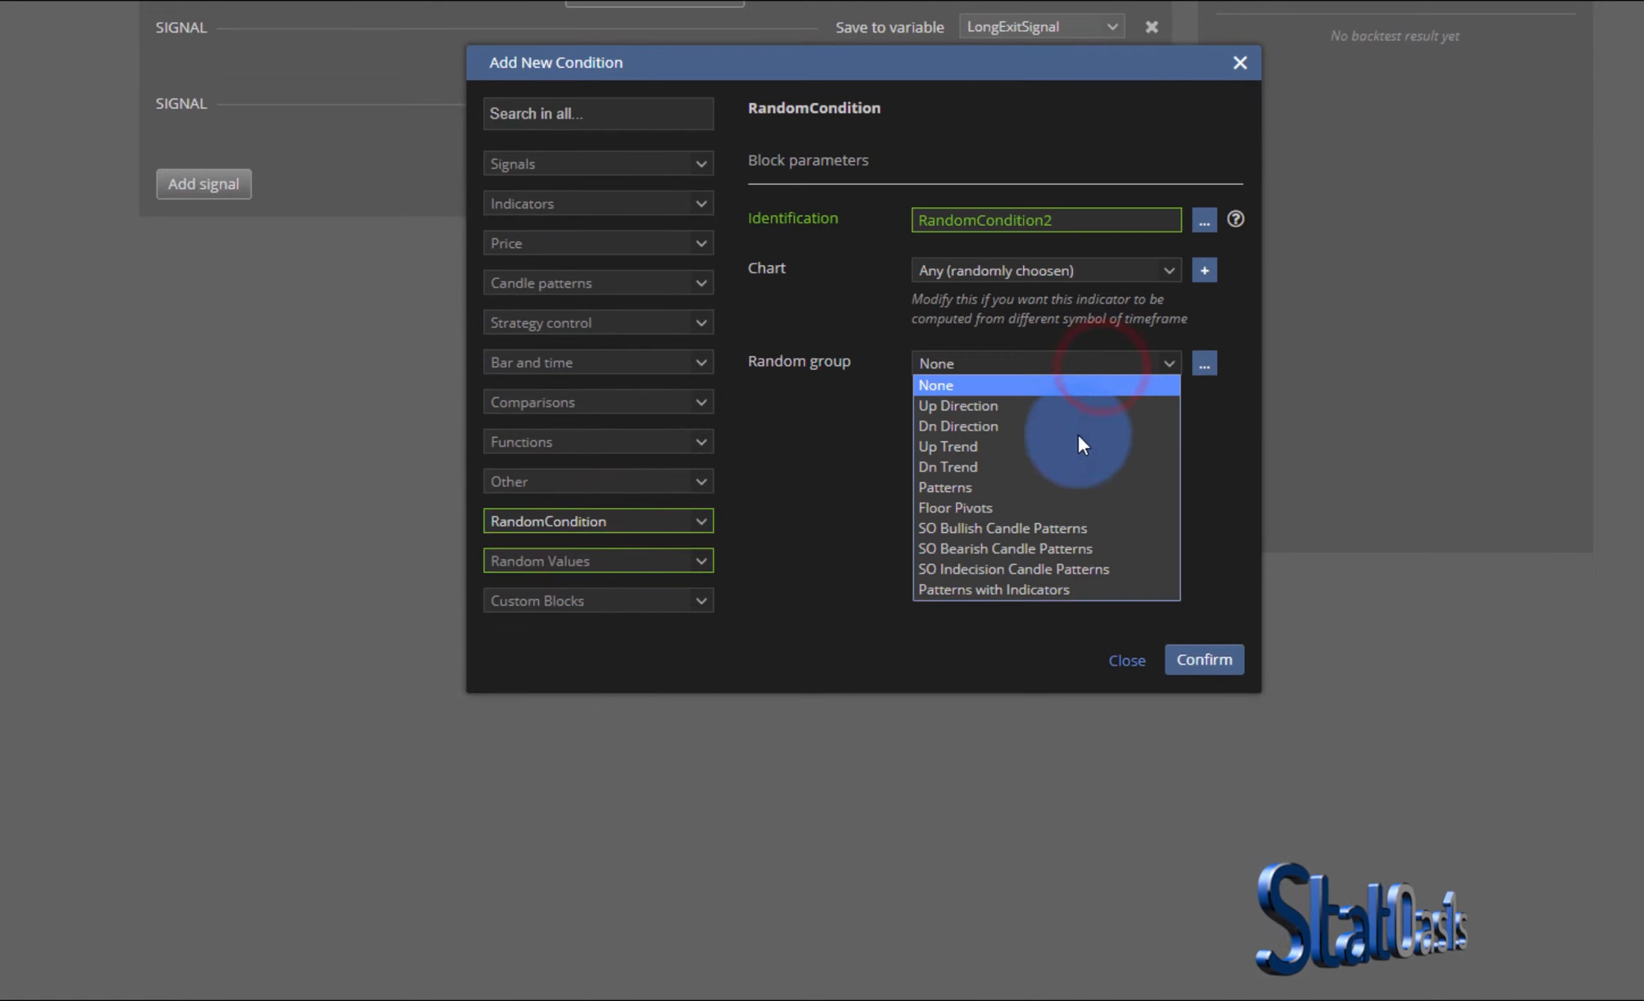
click(1051, 549)
click(1201, 678)
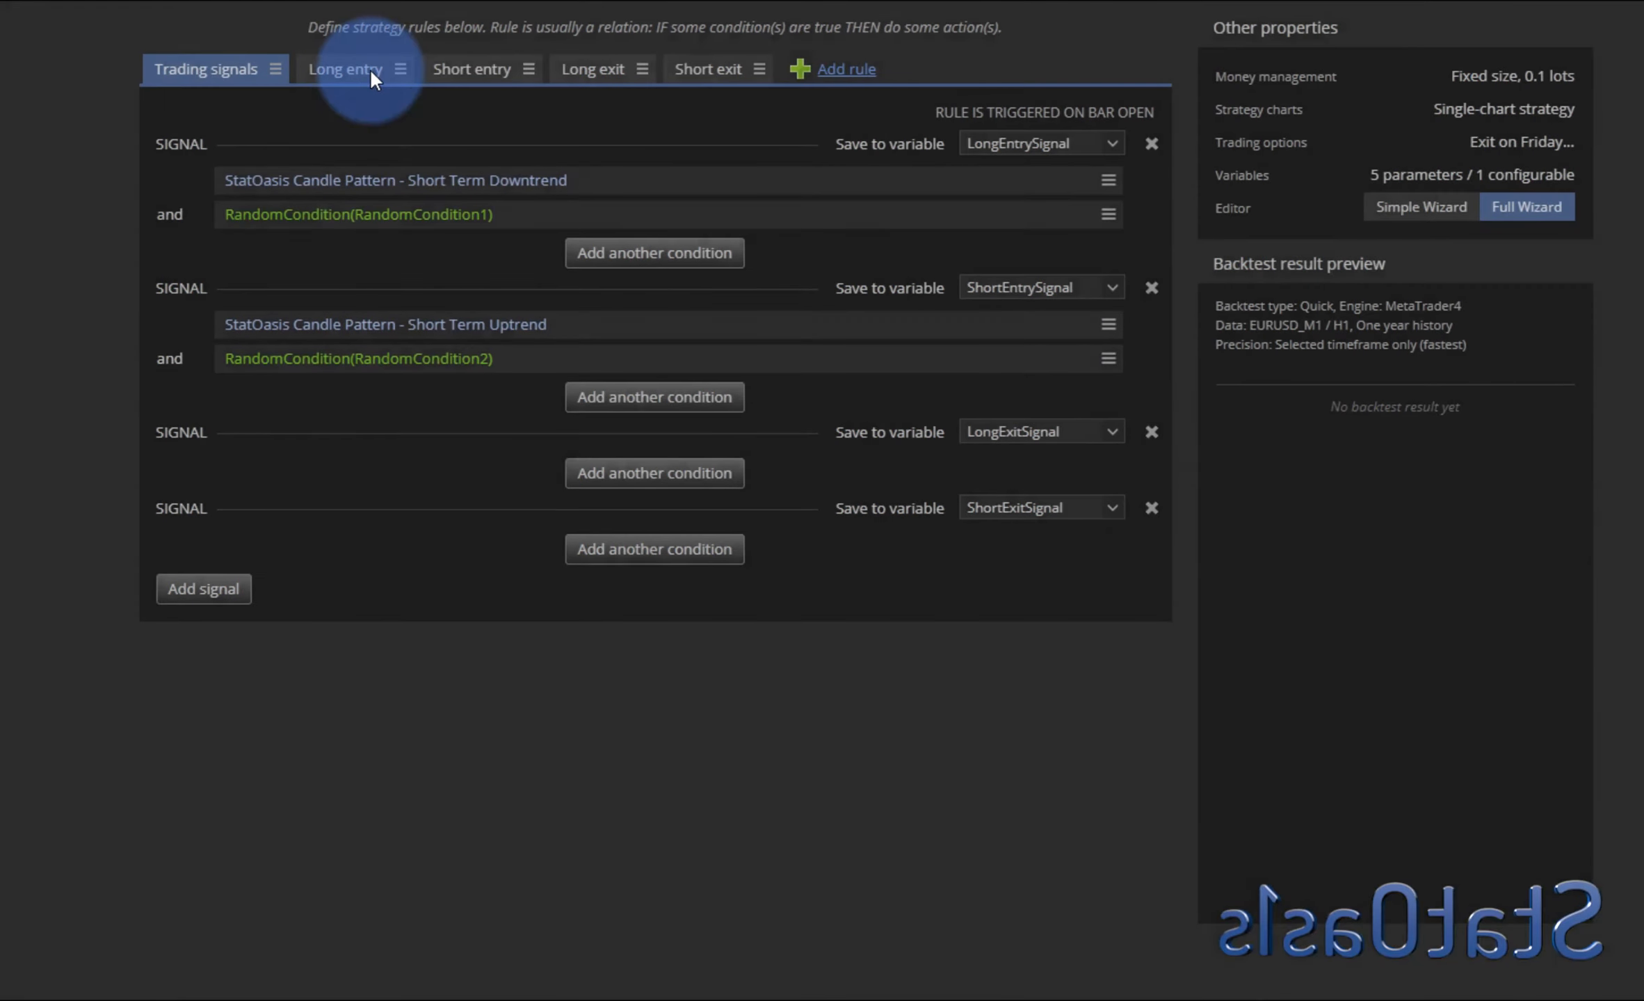
- Enable Exit After Bars with 10 bars on both the long entry and short entry market actions
click(341, 70)
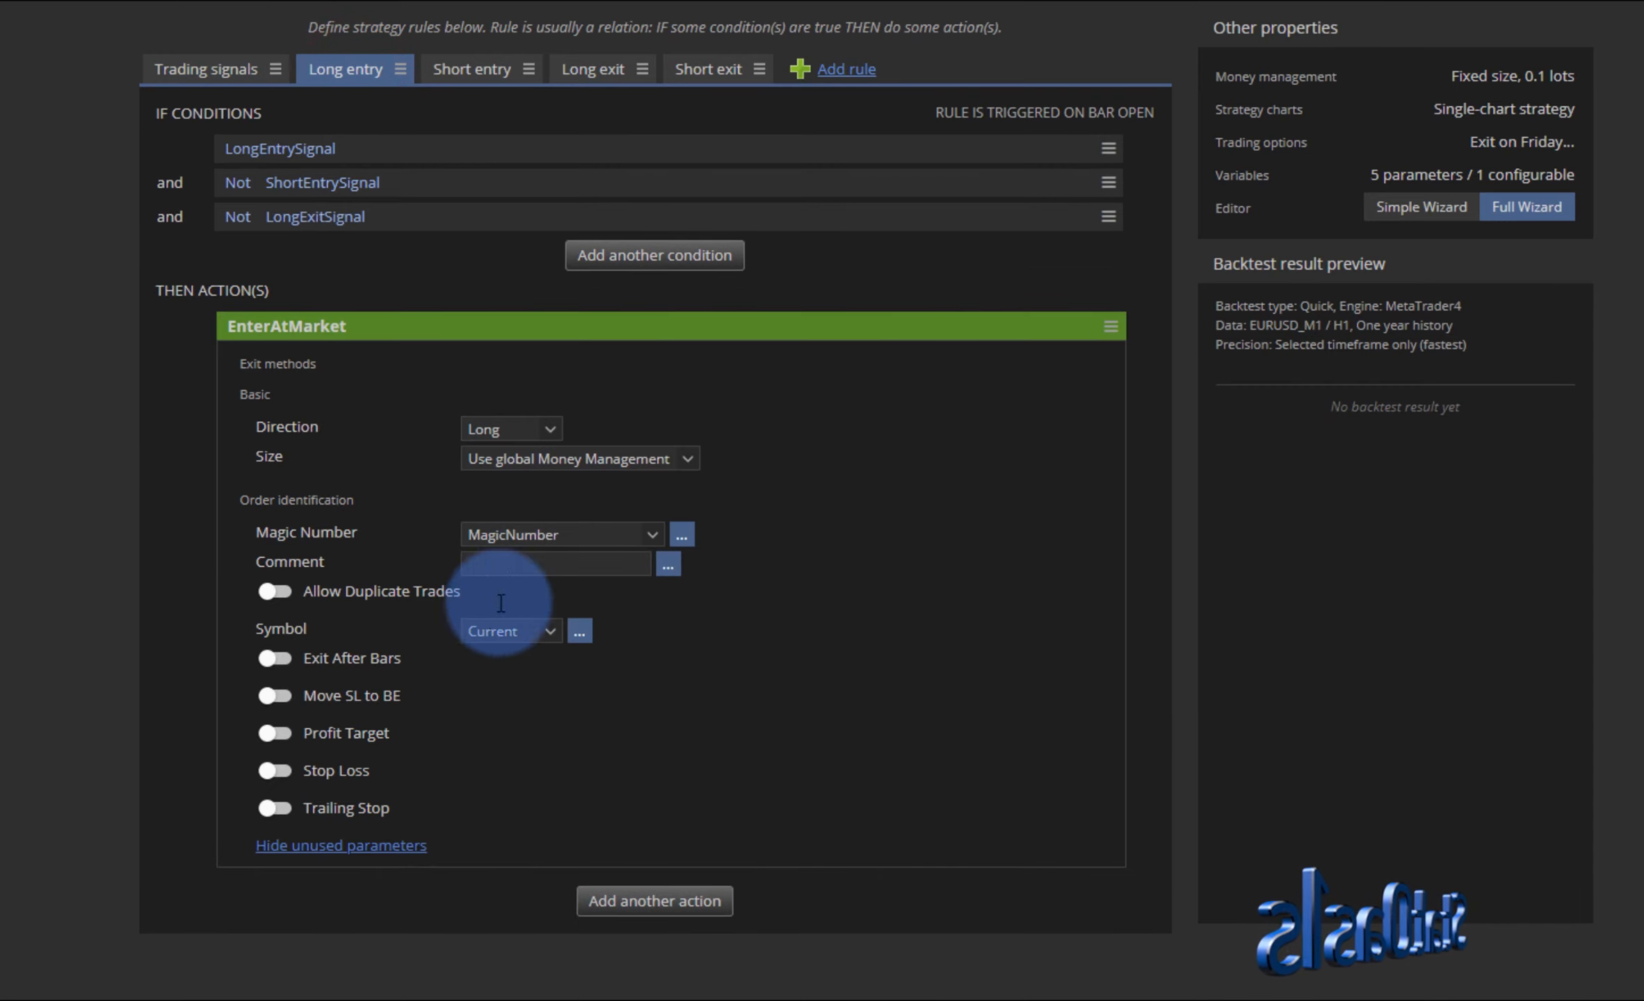
click(278, 667)
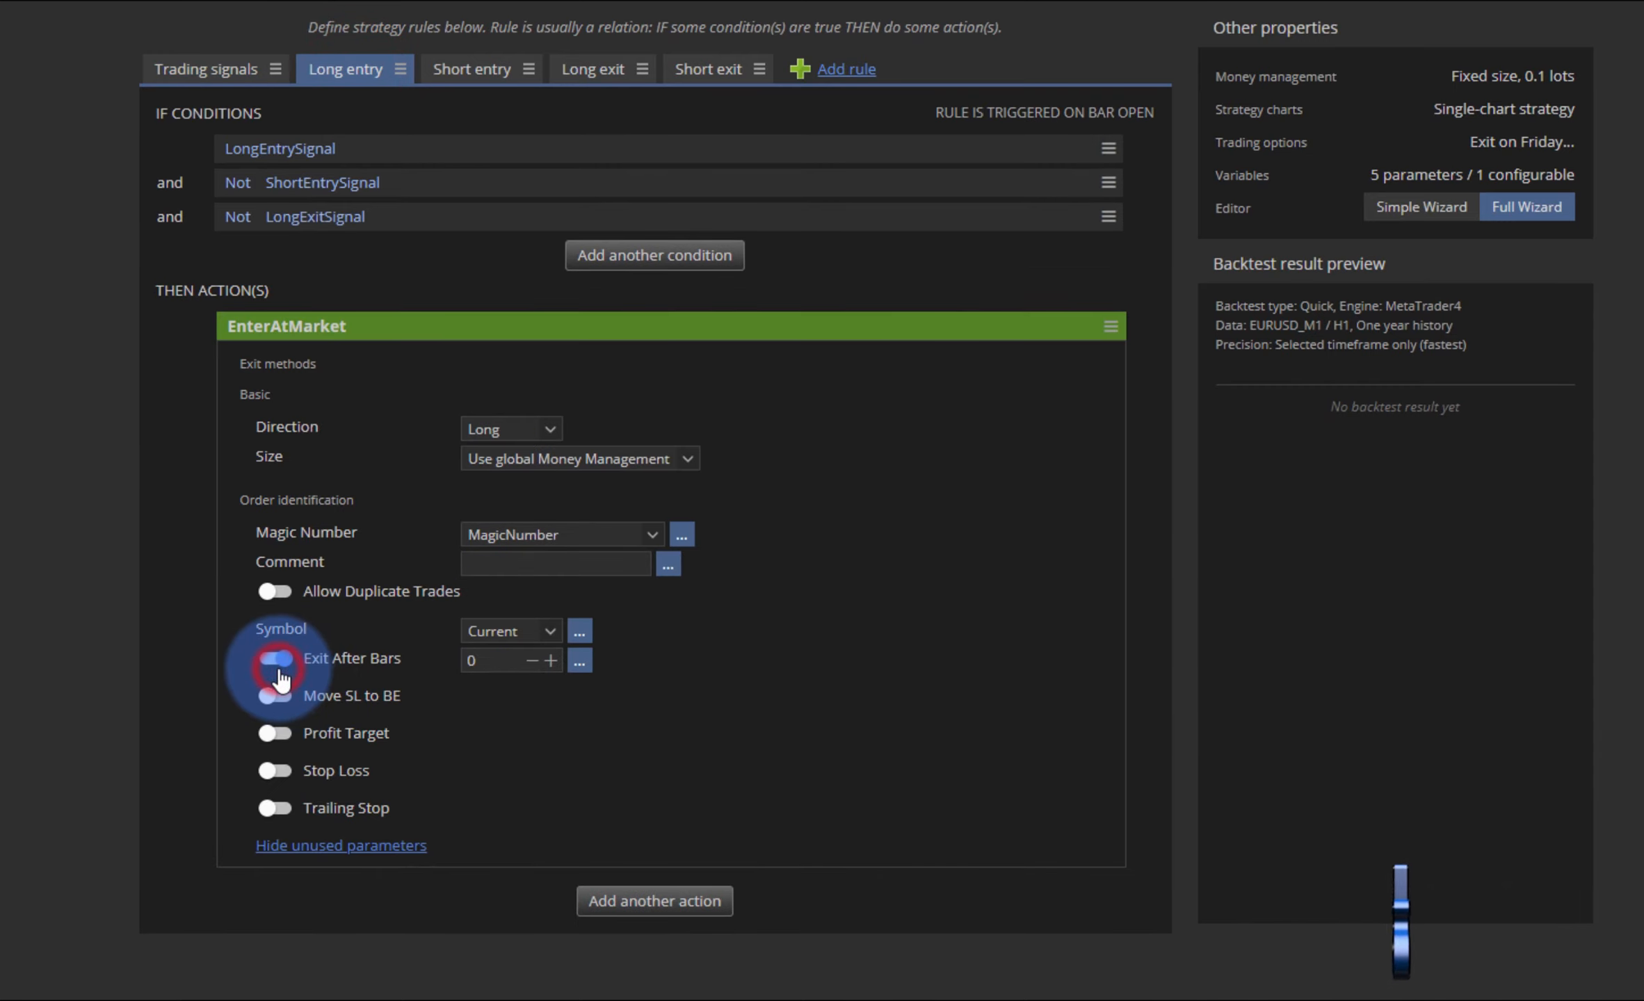
click(493, 661)
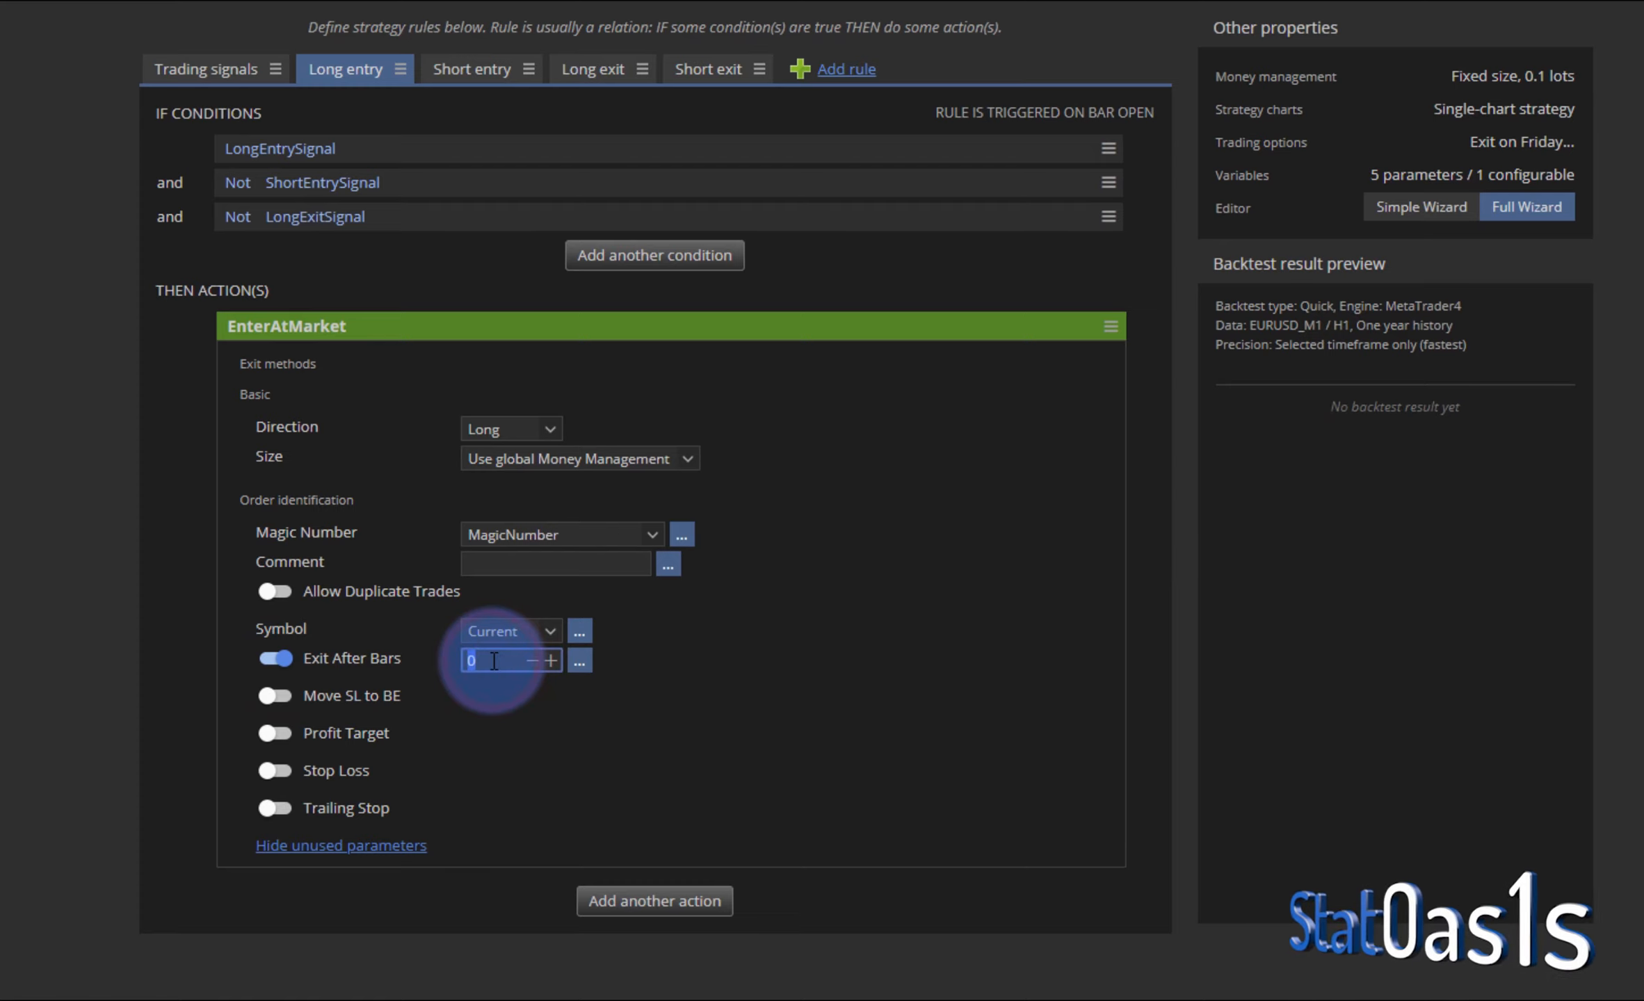
text(10)
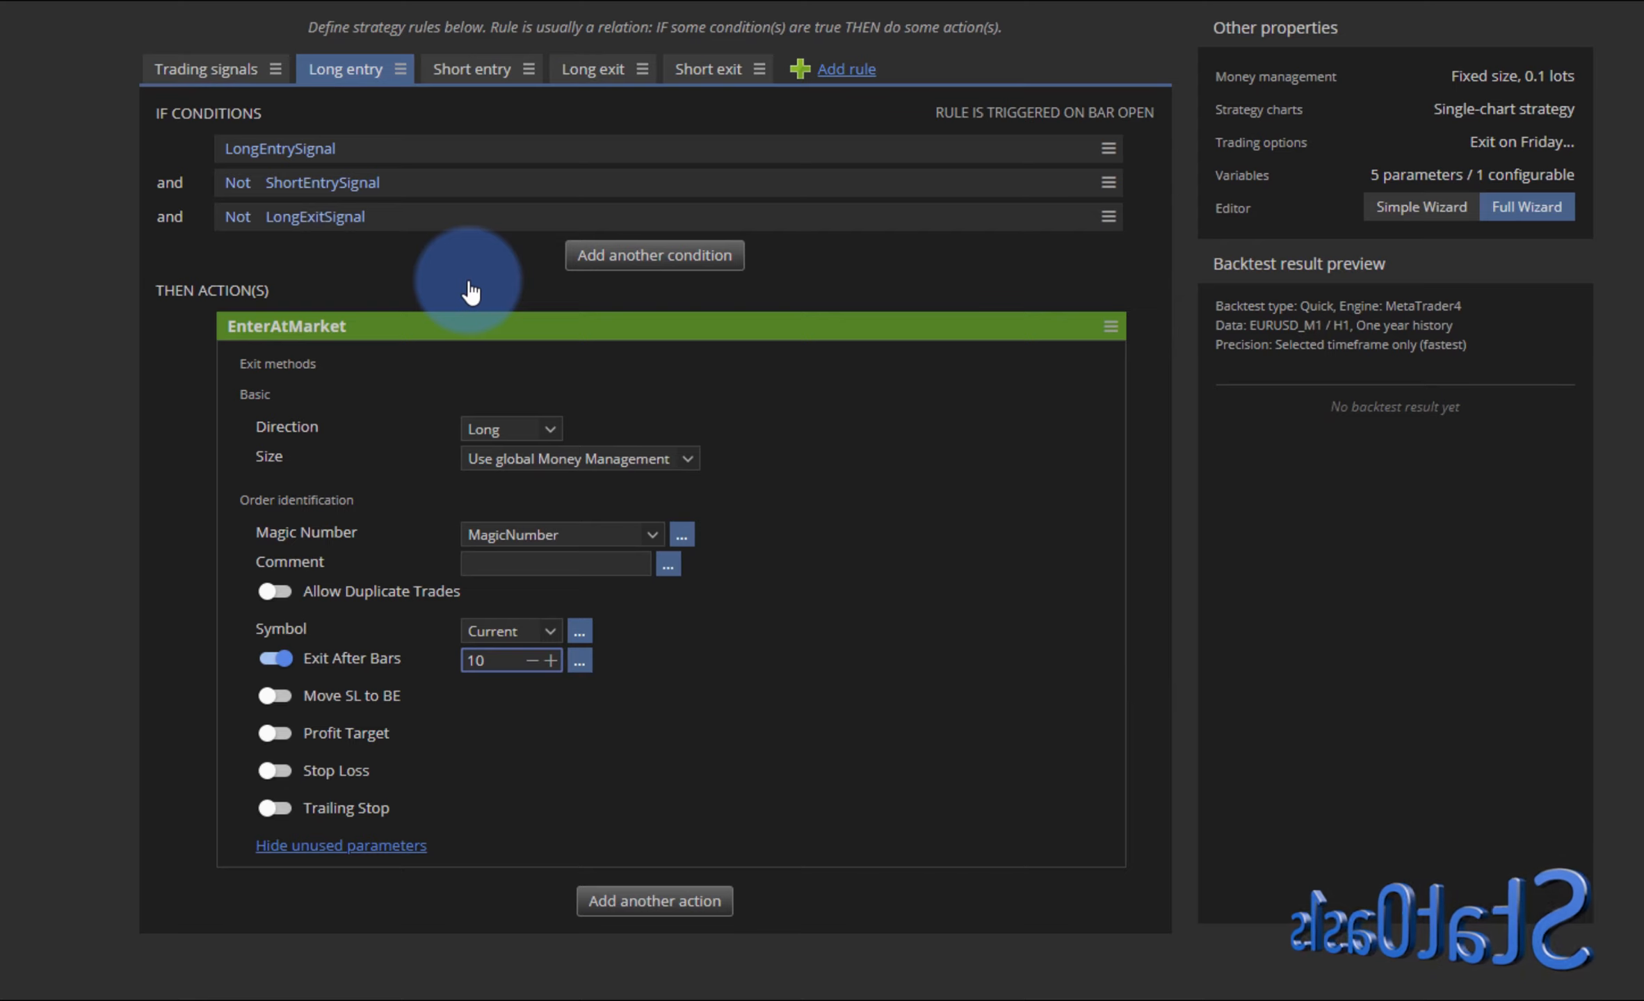
click(275, 658)
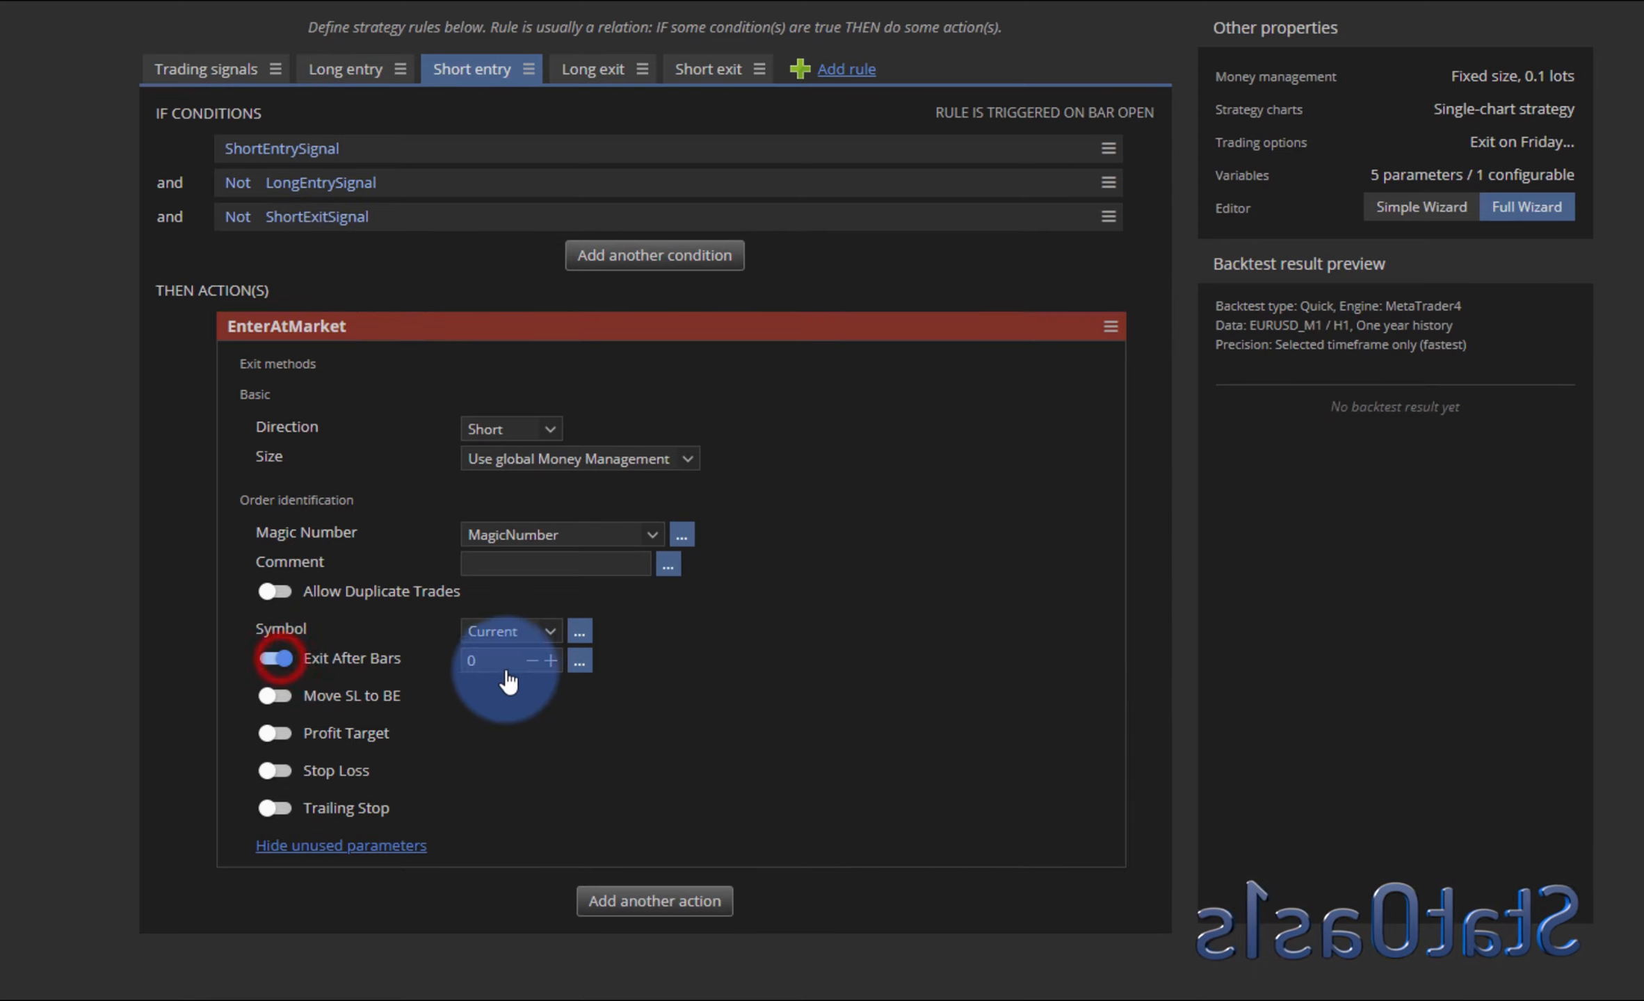
click(468, 663)
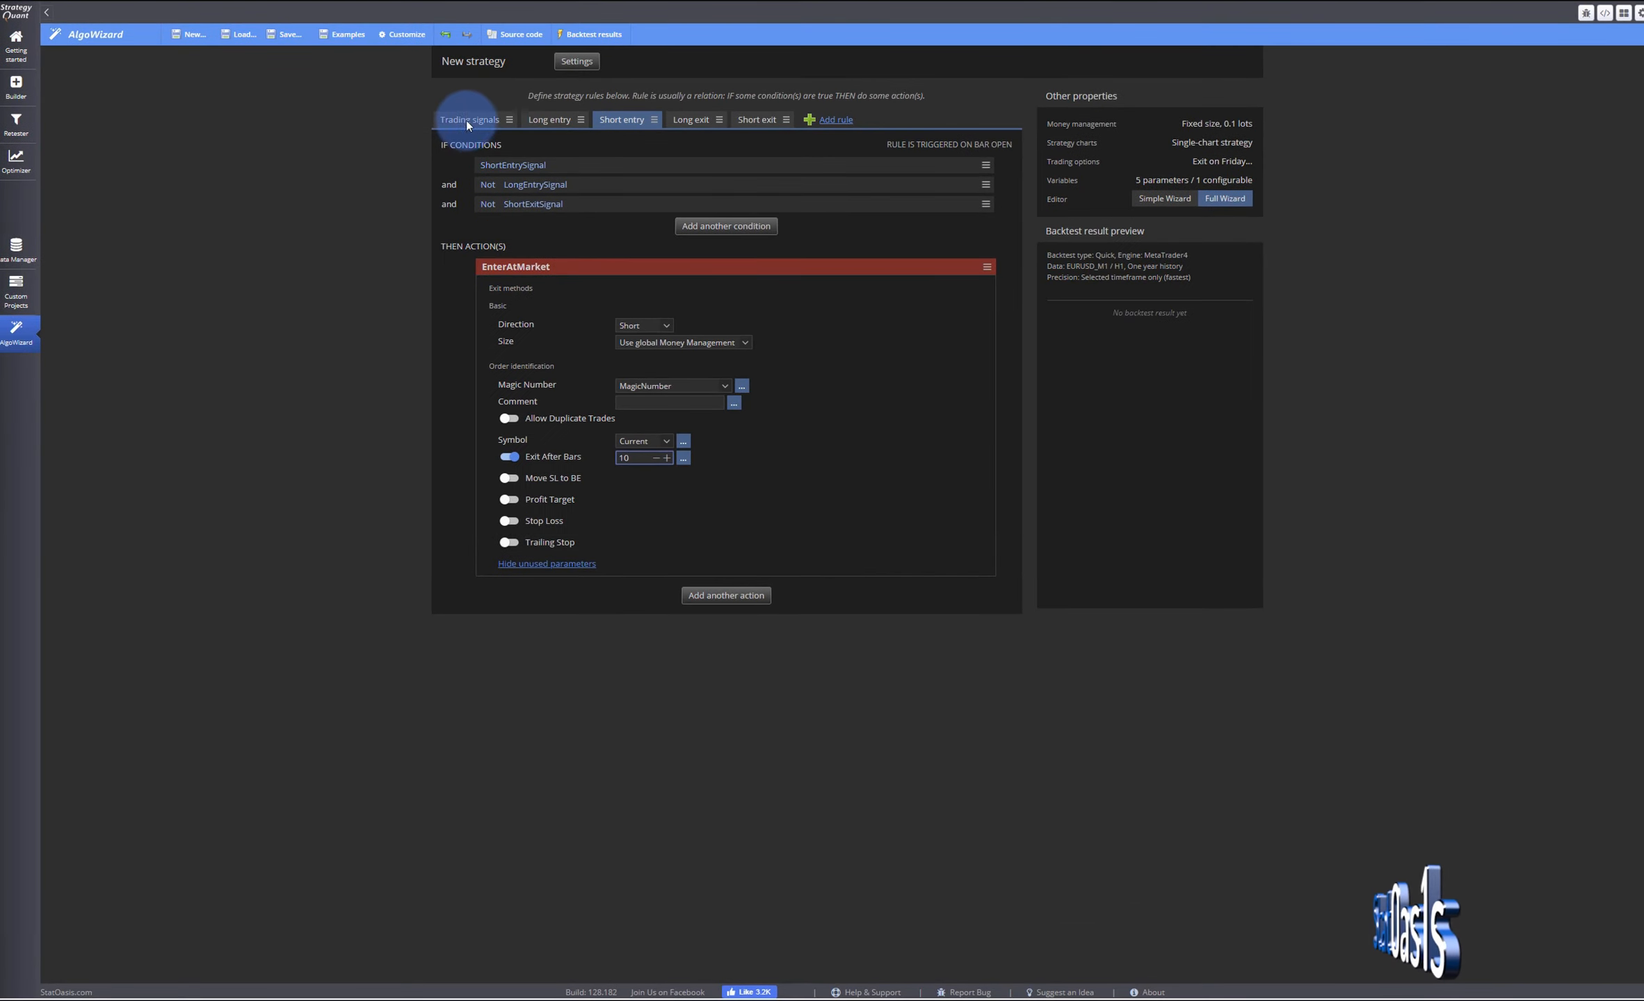
- Save the strategy as Gold Candlestick pattern in the test MR strategy folder
click(285, 35)
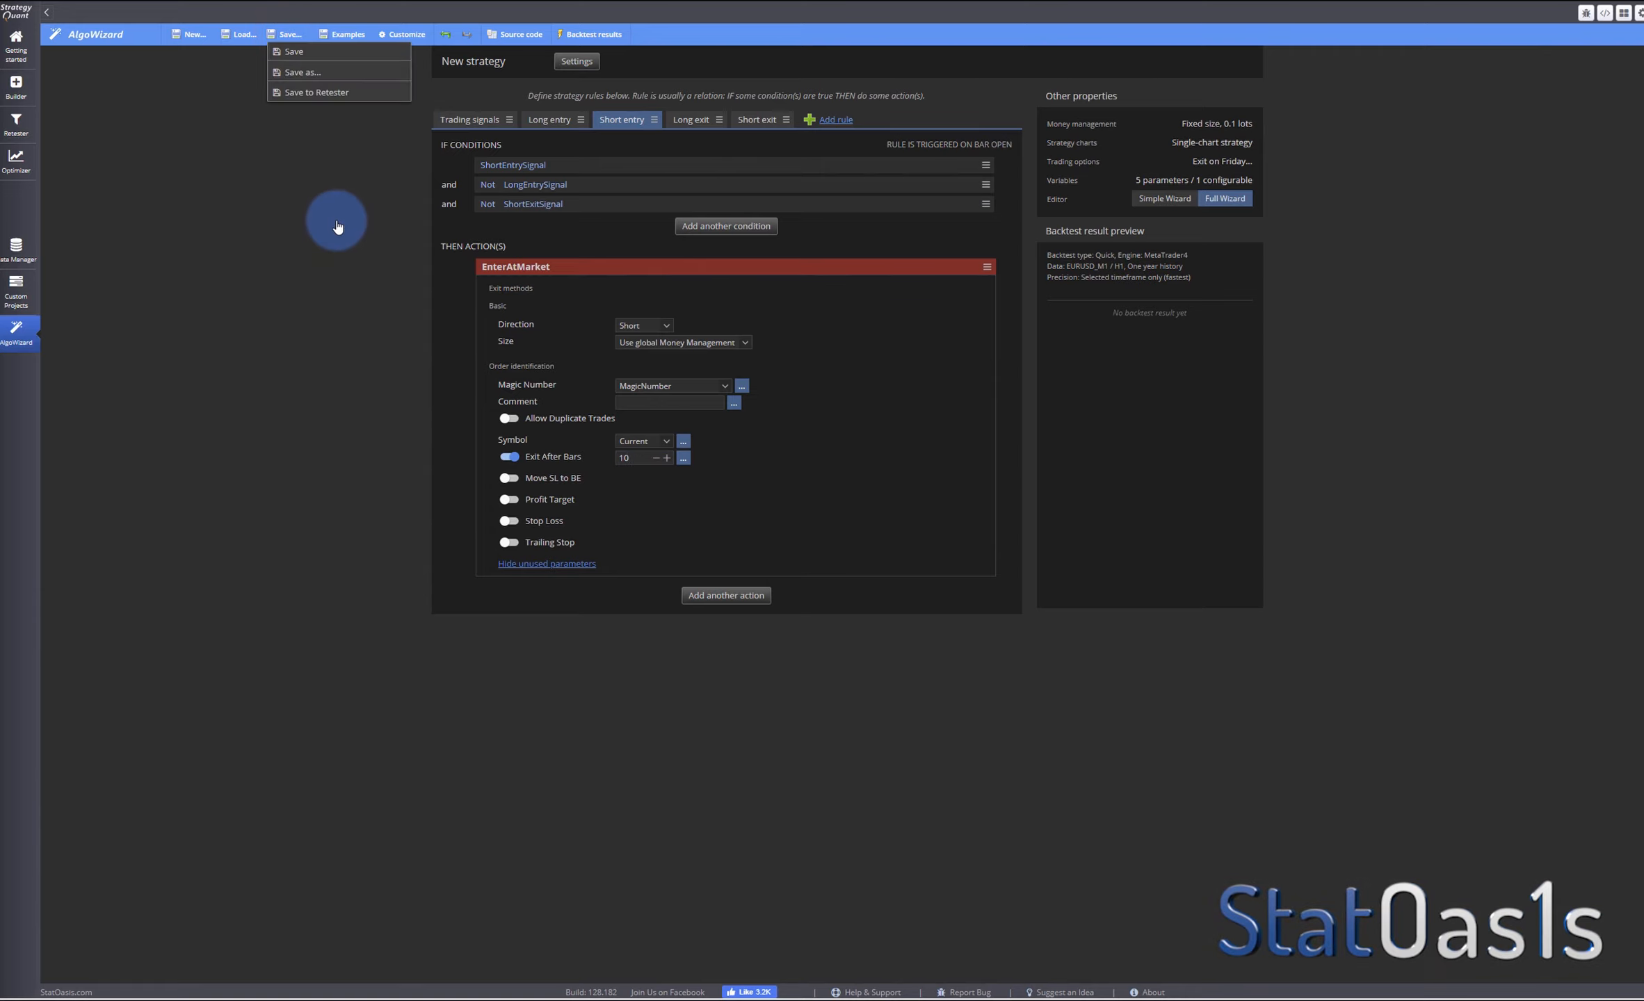
click(306, 71)
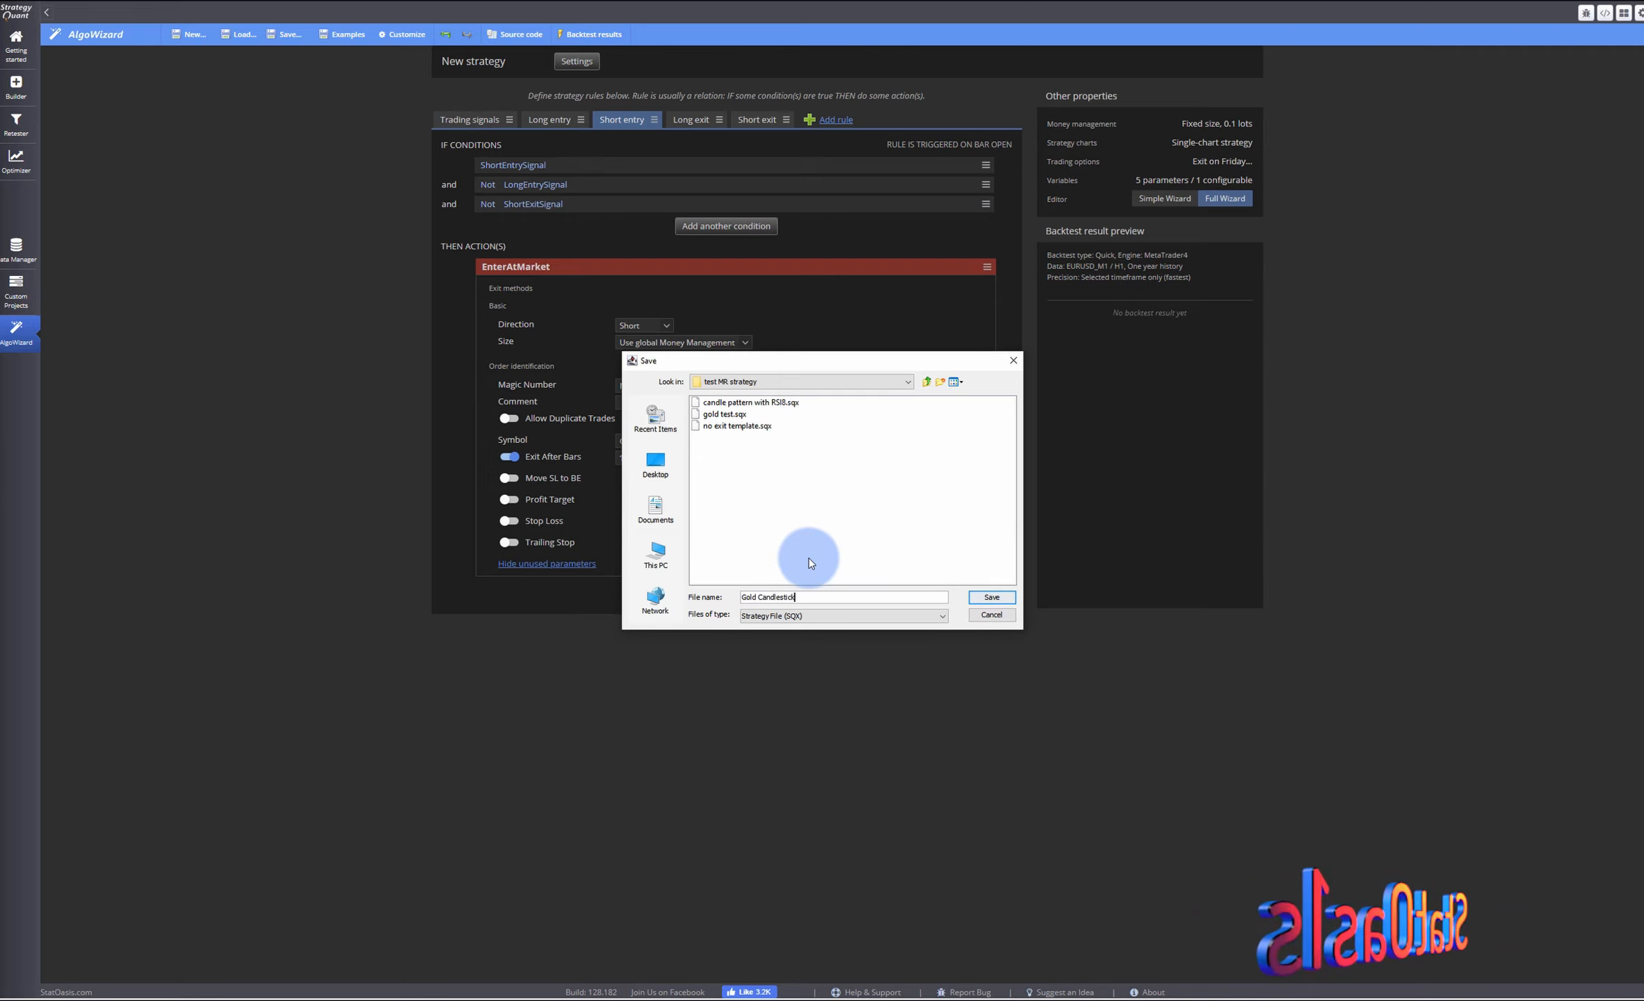
text(tern)
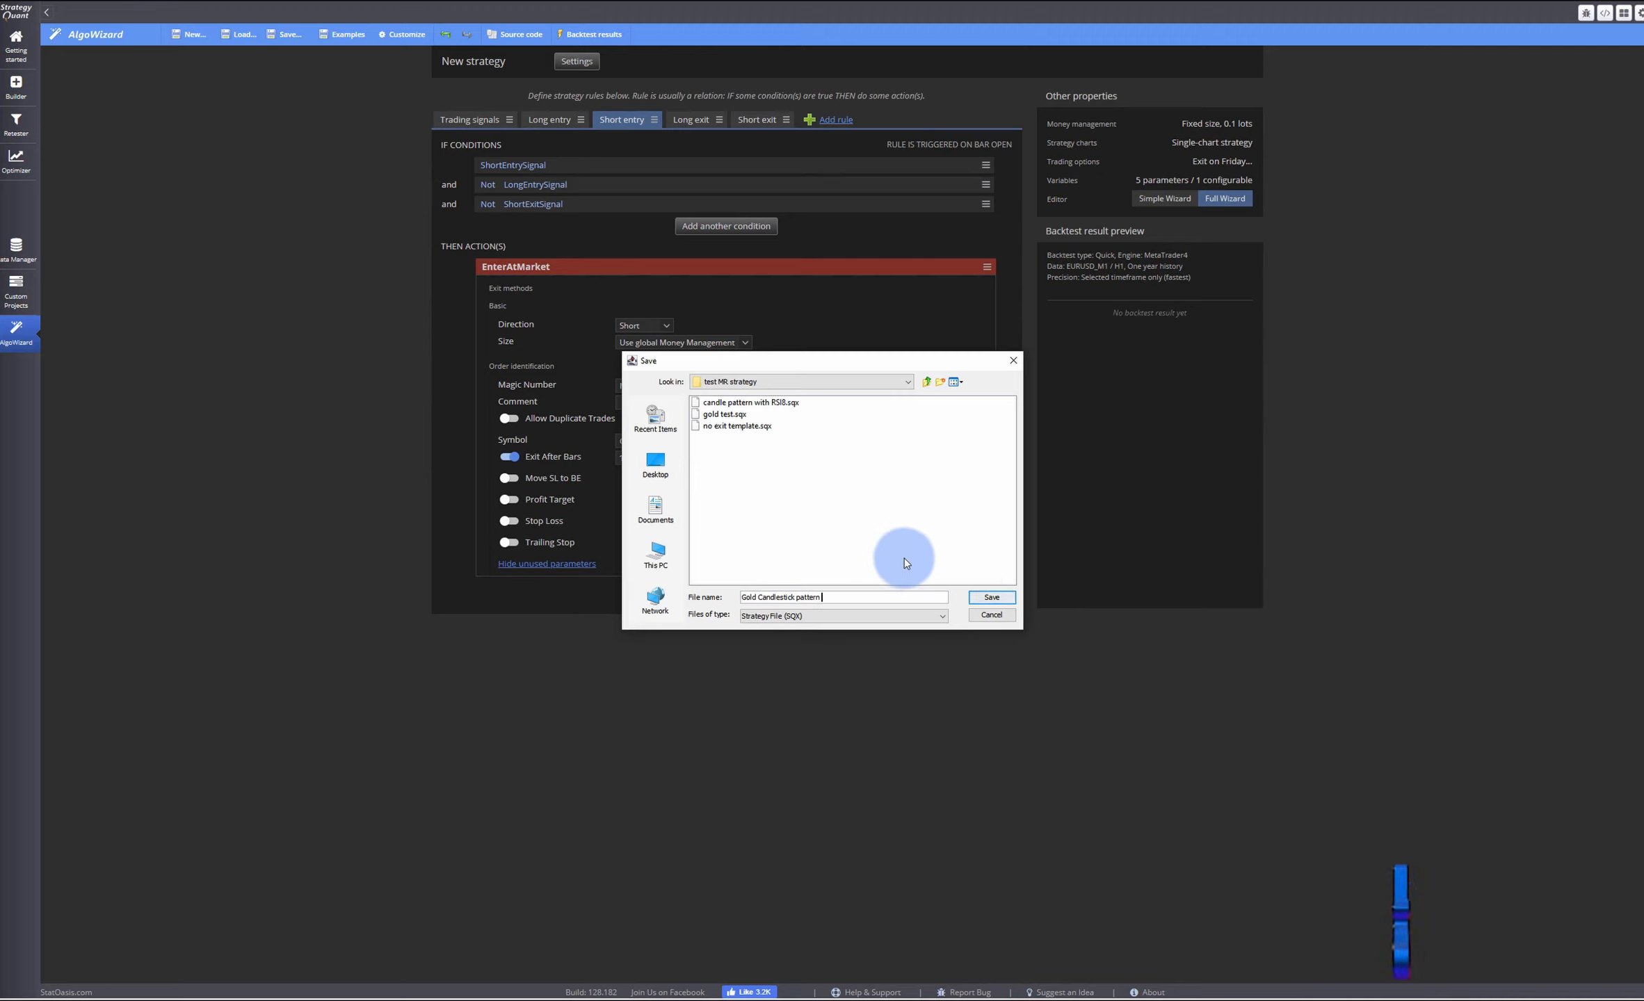
click(992, 597)
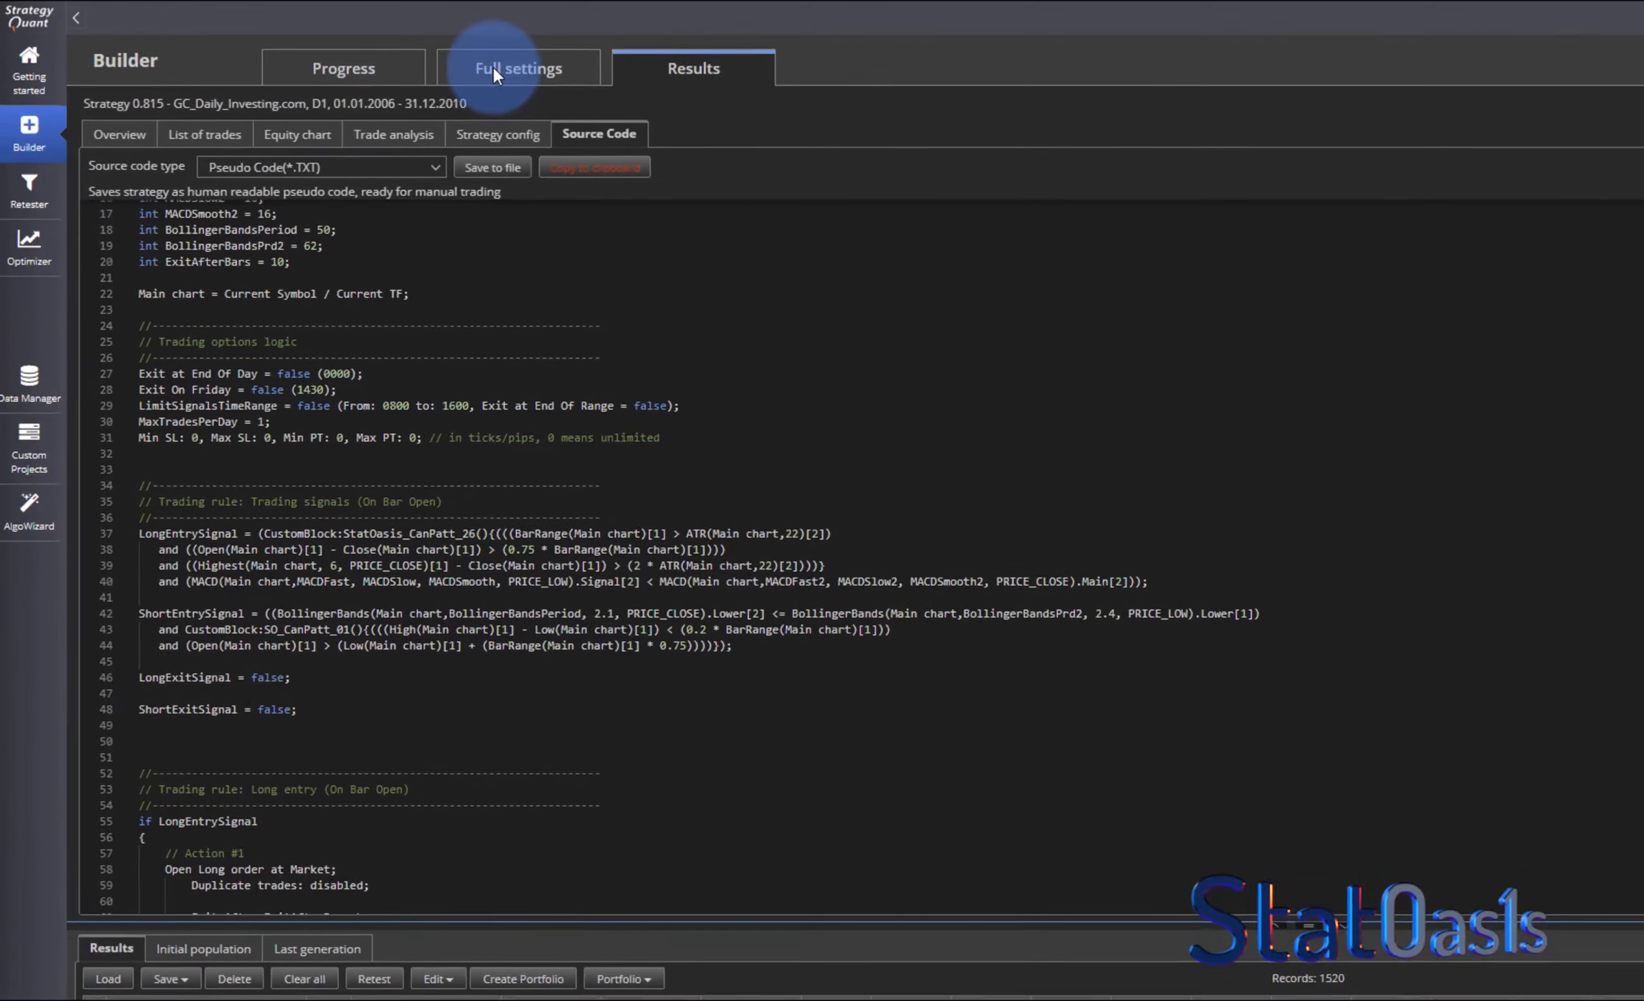
- In the Builder's What to build settings, choose Strategy from template and select the Gold Candlestick pattern .sqx template
click(317, 44)
click(129, 138)
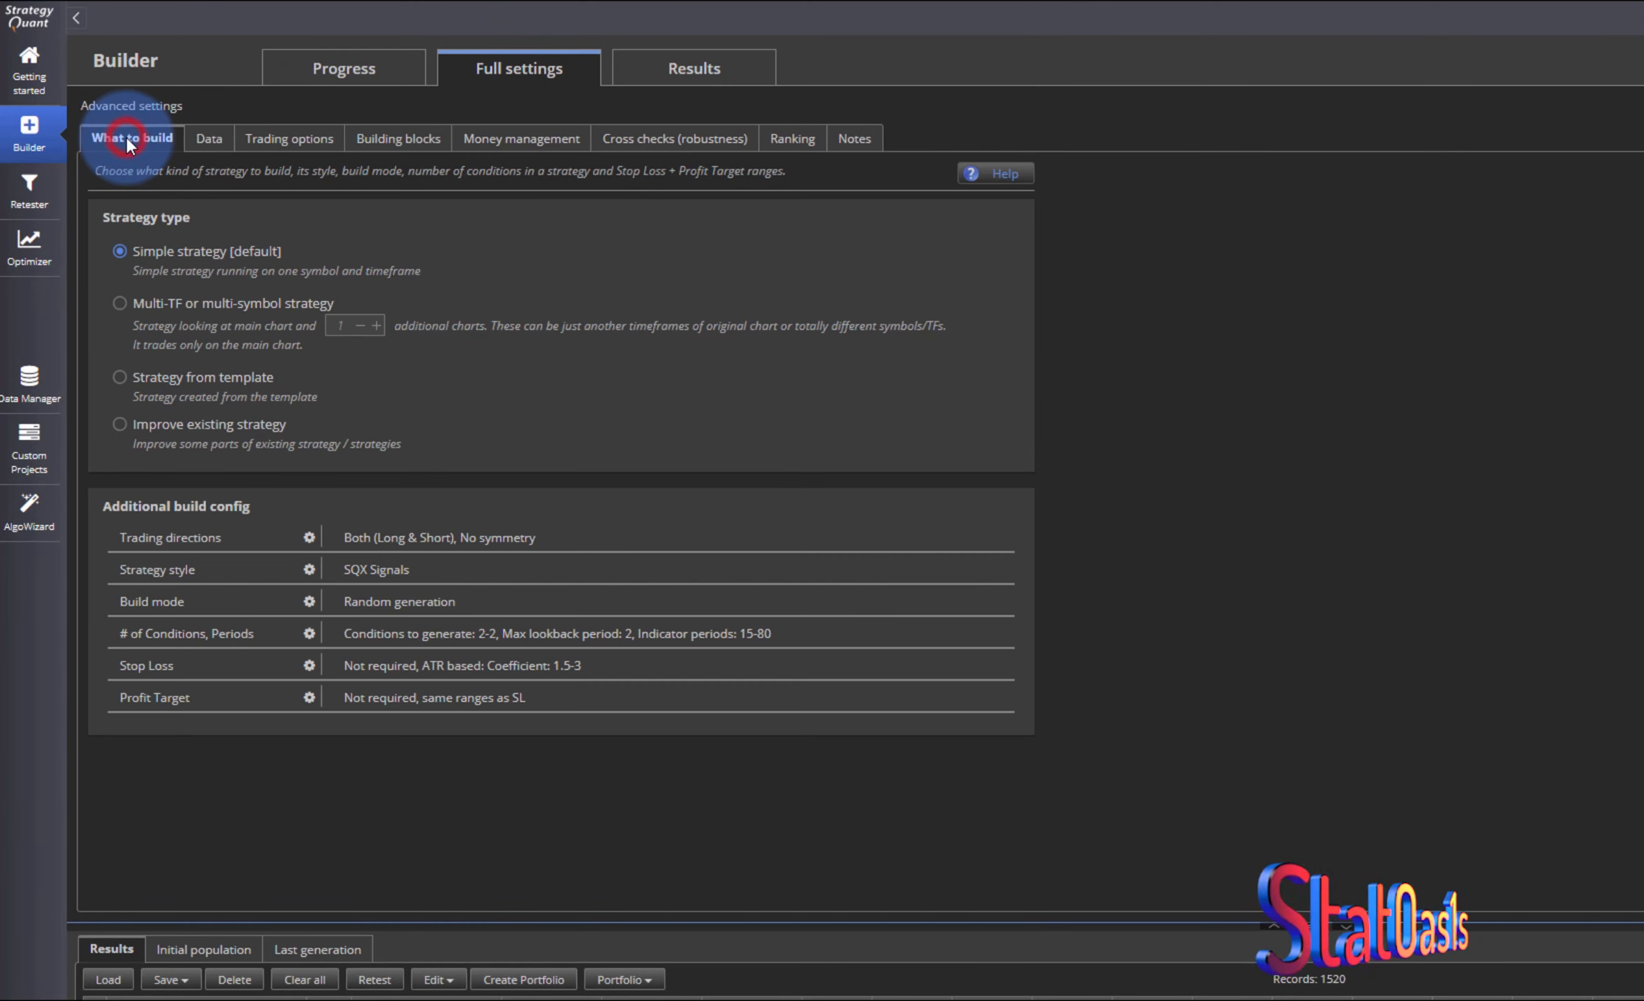
click(120, 377)
click(697, 397)
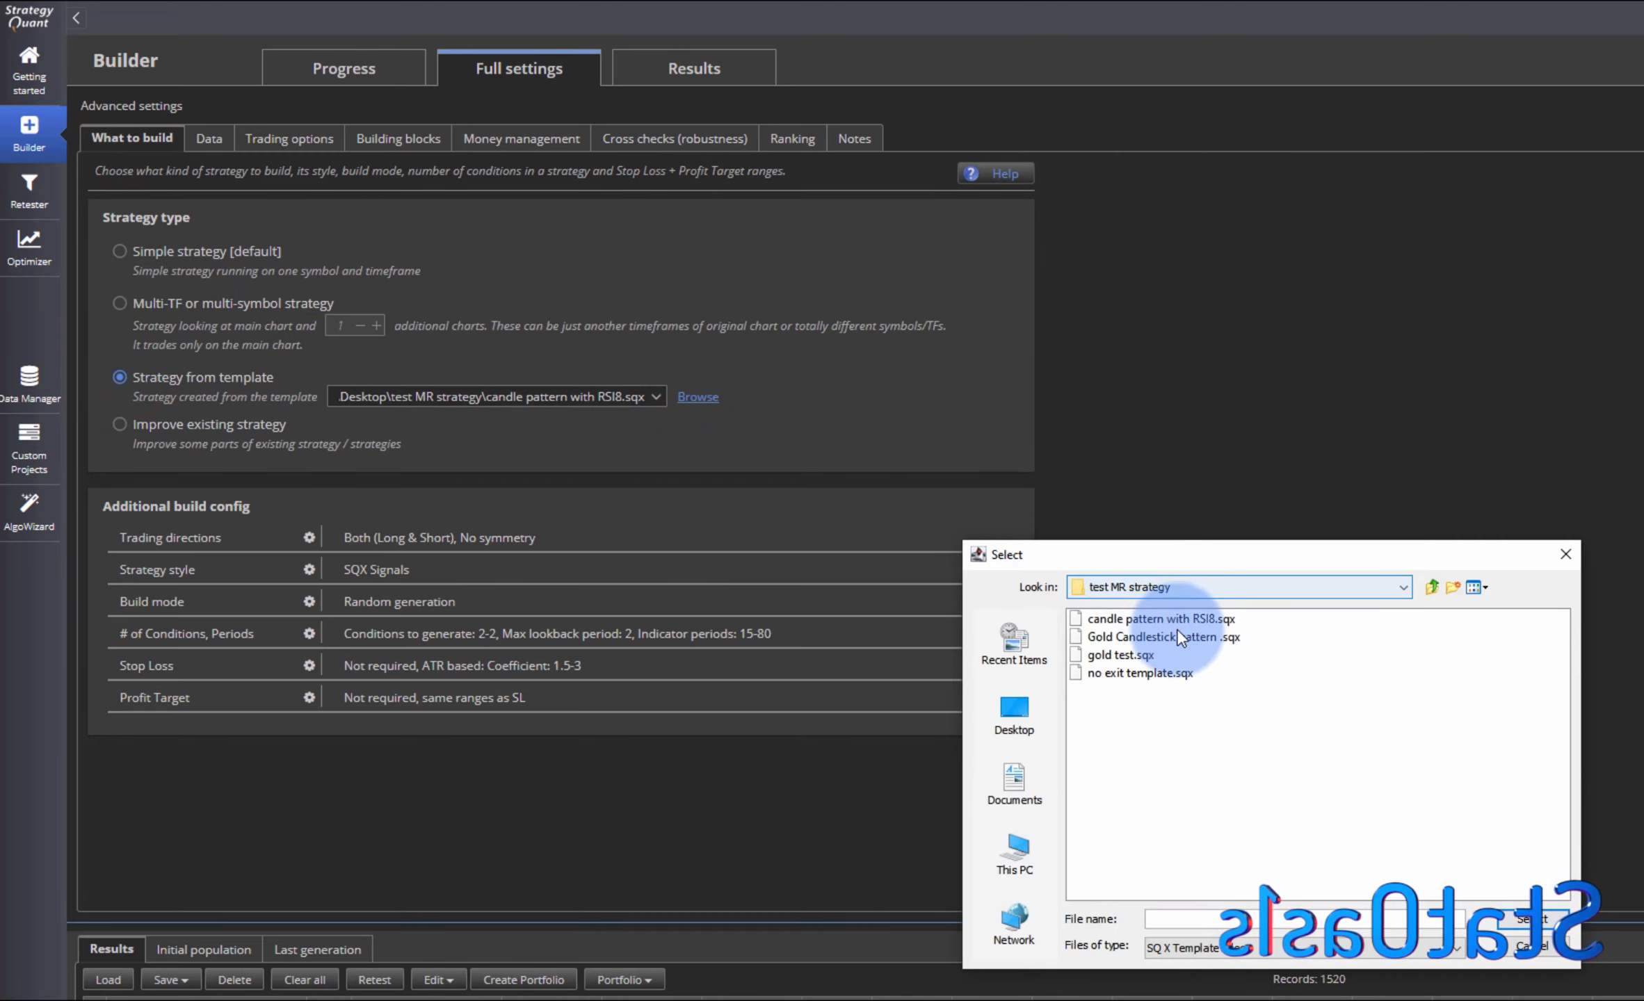
click(1166, 640)
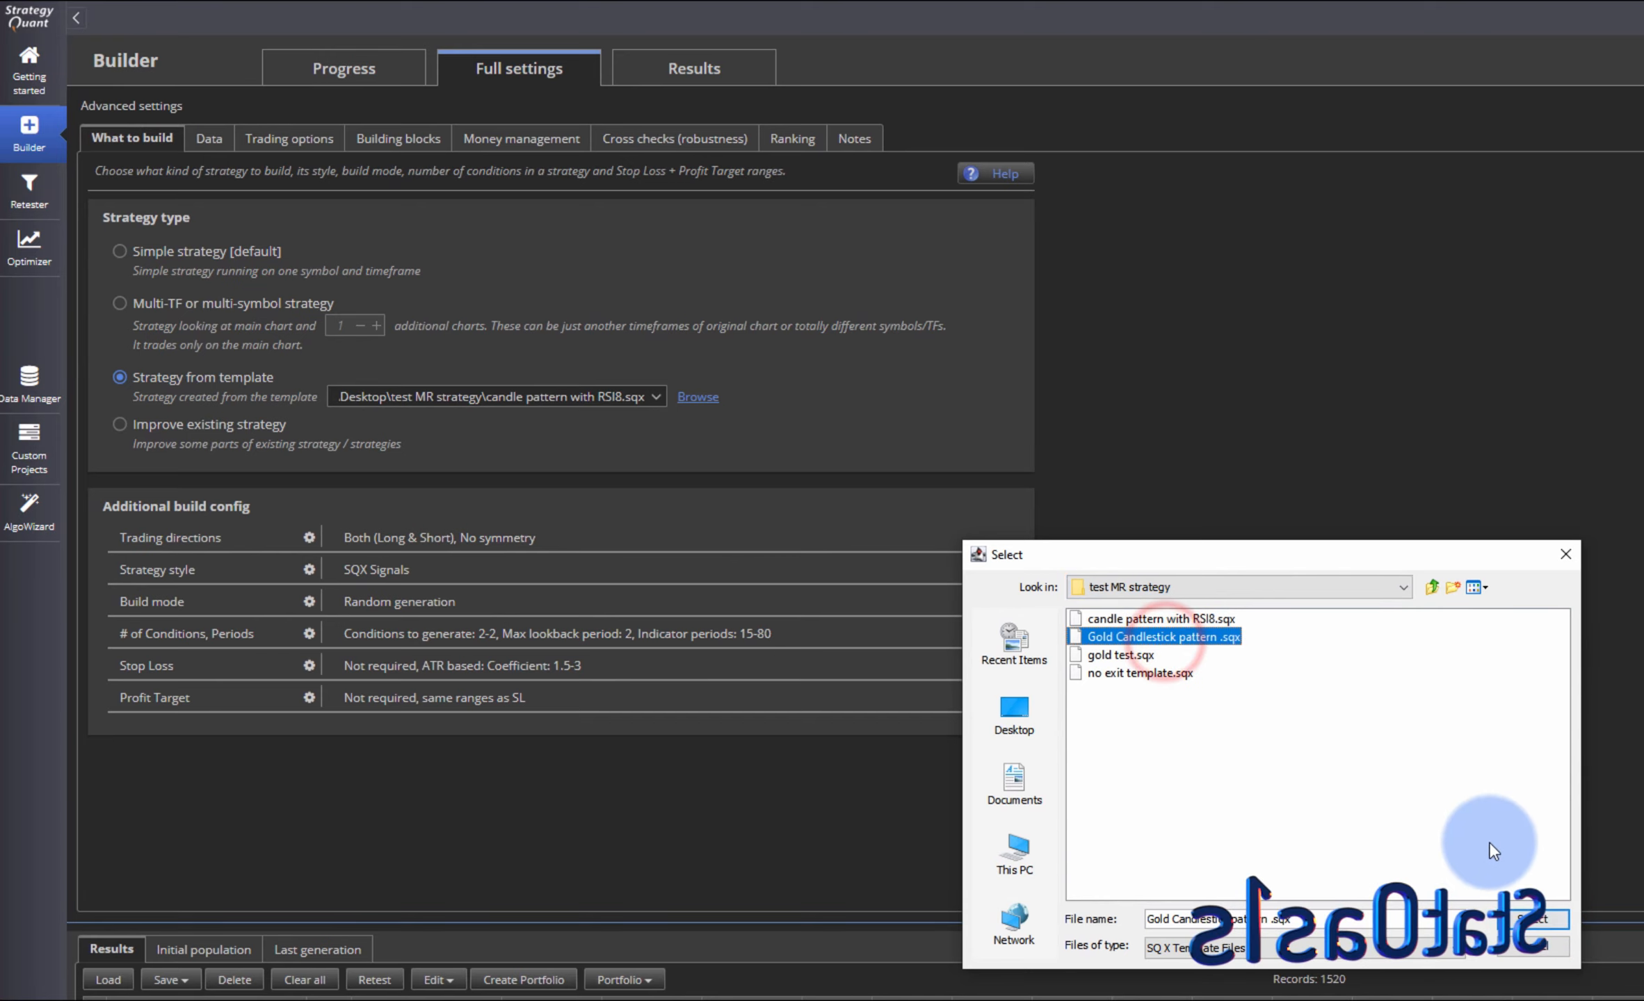
click(1526, 920)
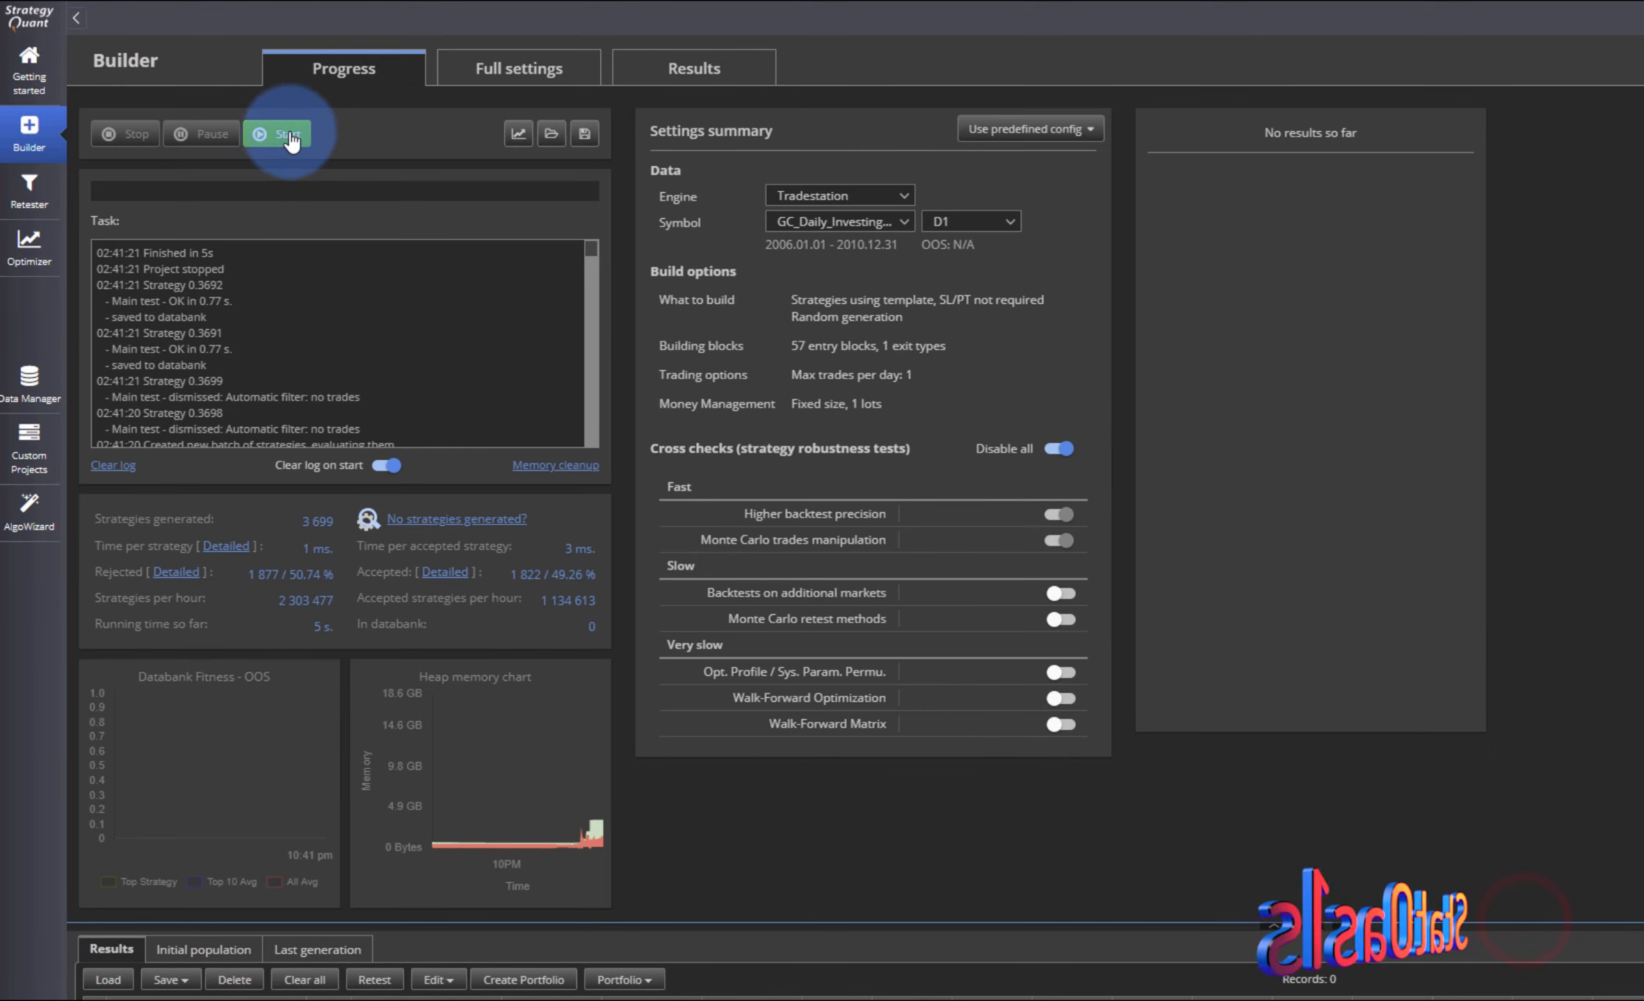
- Start the build from the template and stop it
click(281, 134)
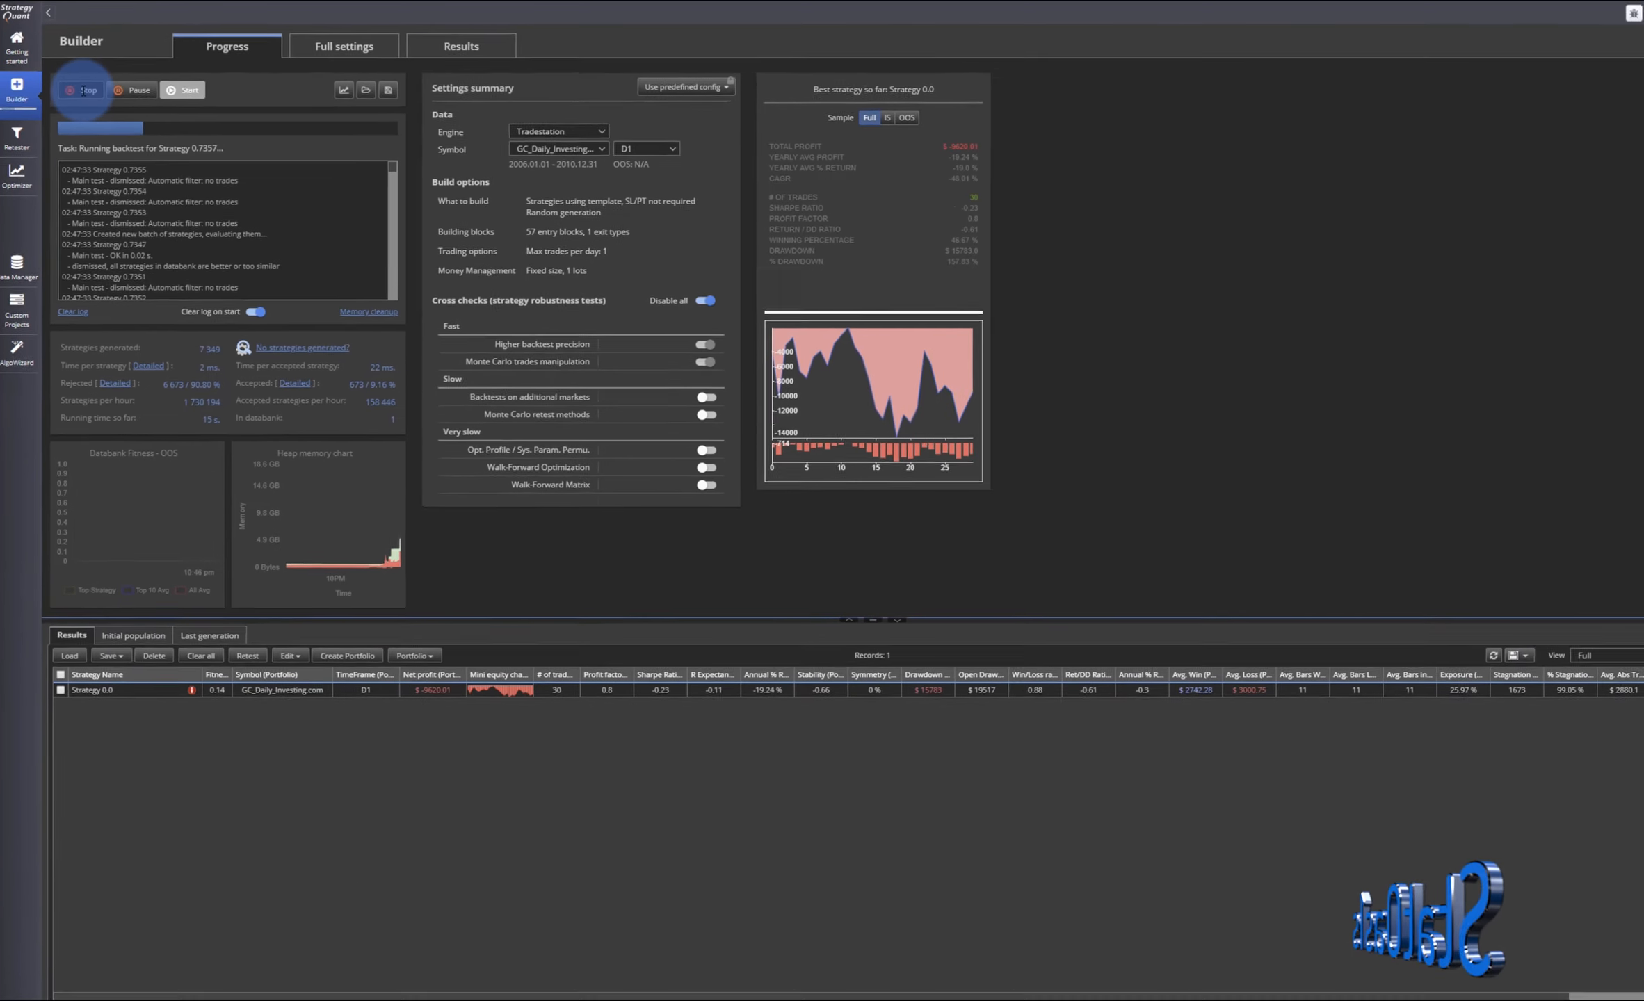
click(129, 141)
- Open the first generated strategy's source code and inspect the long entry signal's StatOasis and SO candle pattern blocks
double_click(474, 669)
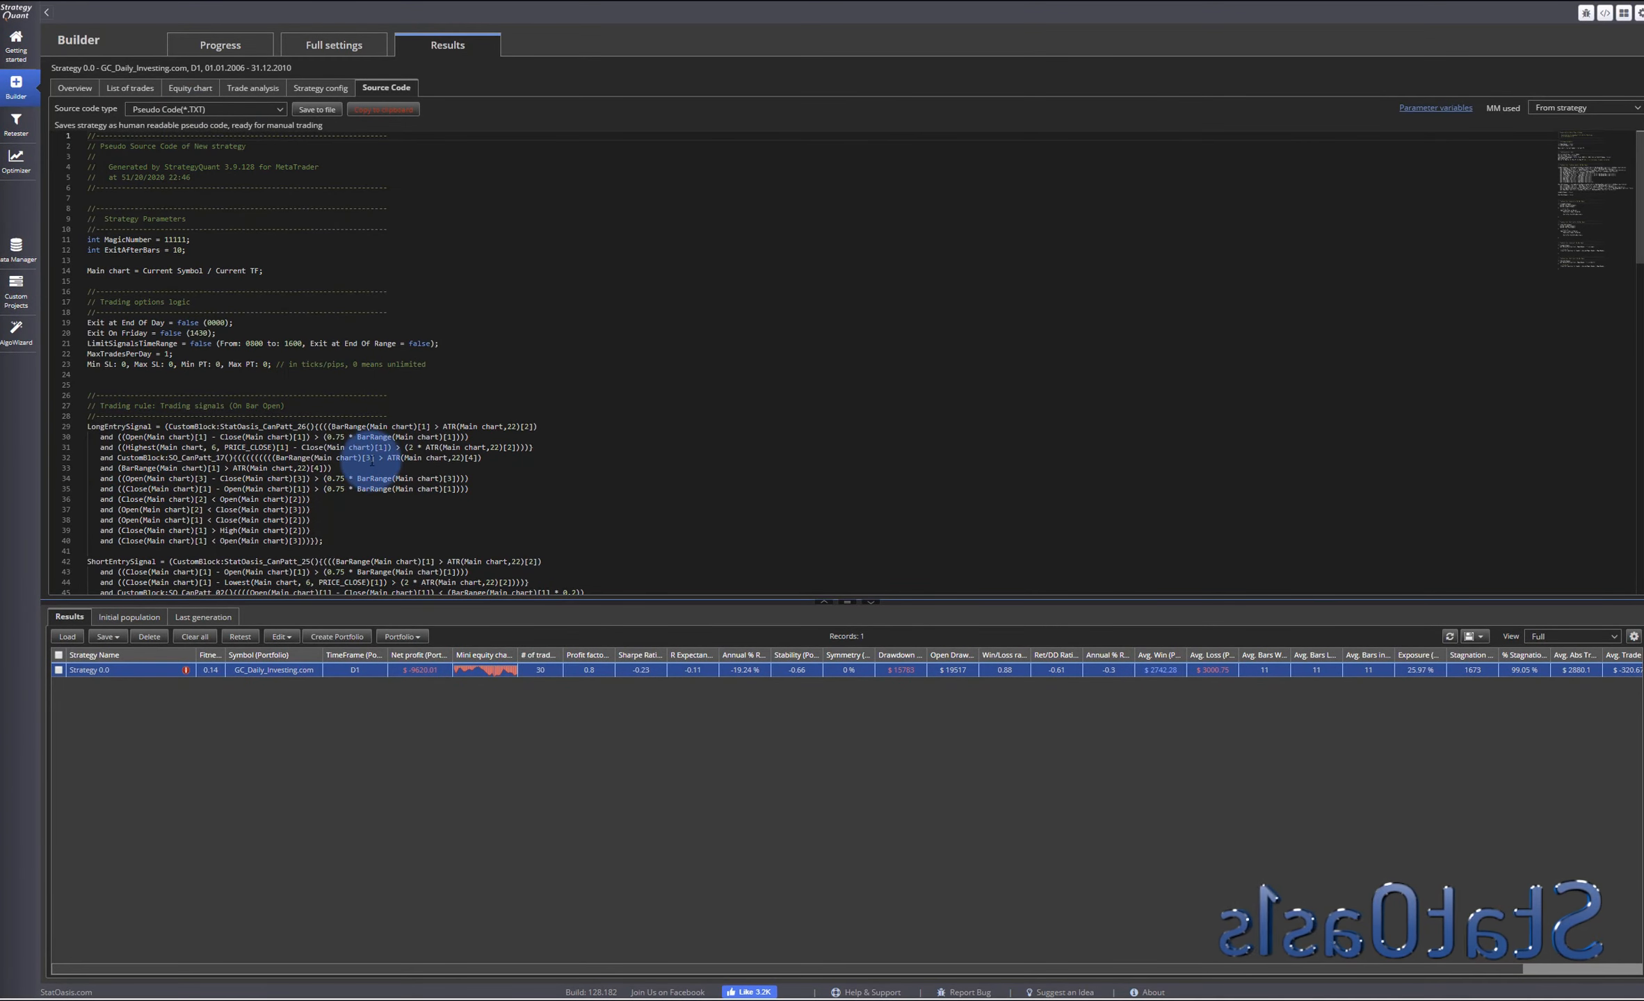
scroll(368, 459, down, 5)
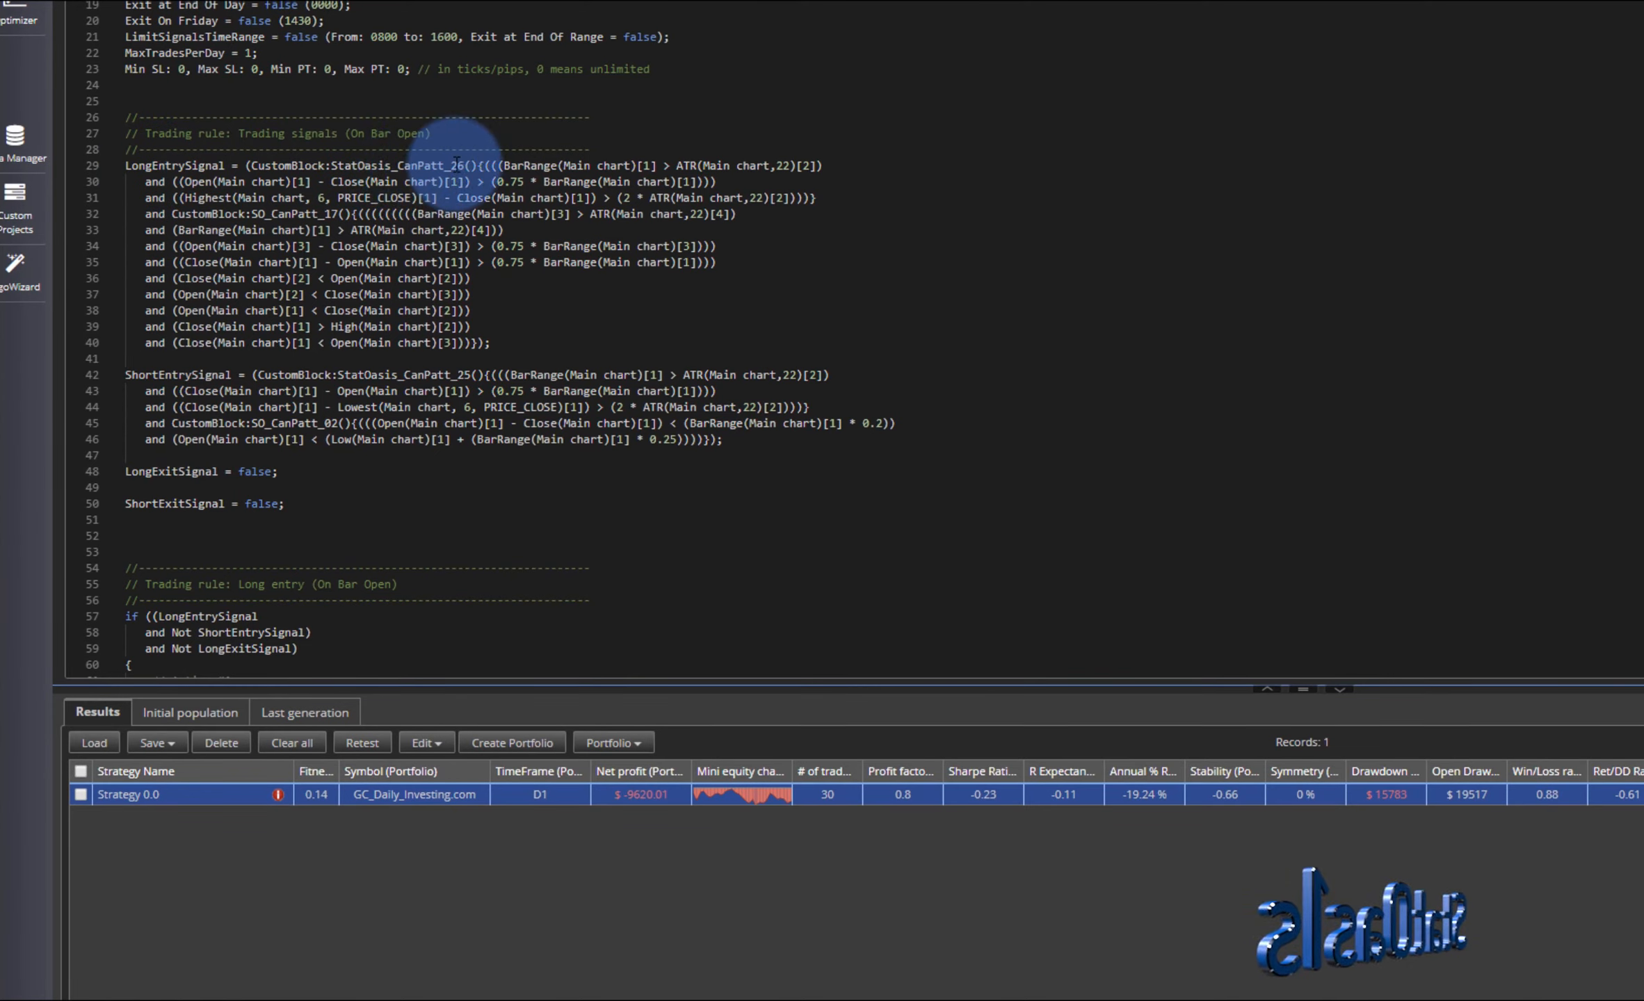
drag(451, 165, 465, 165)
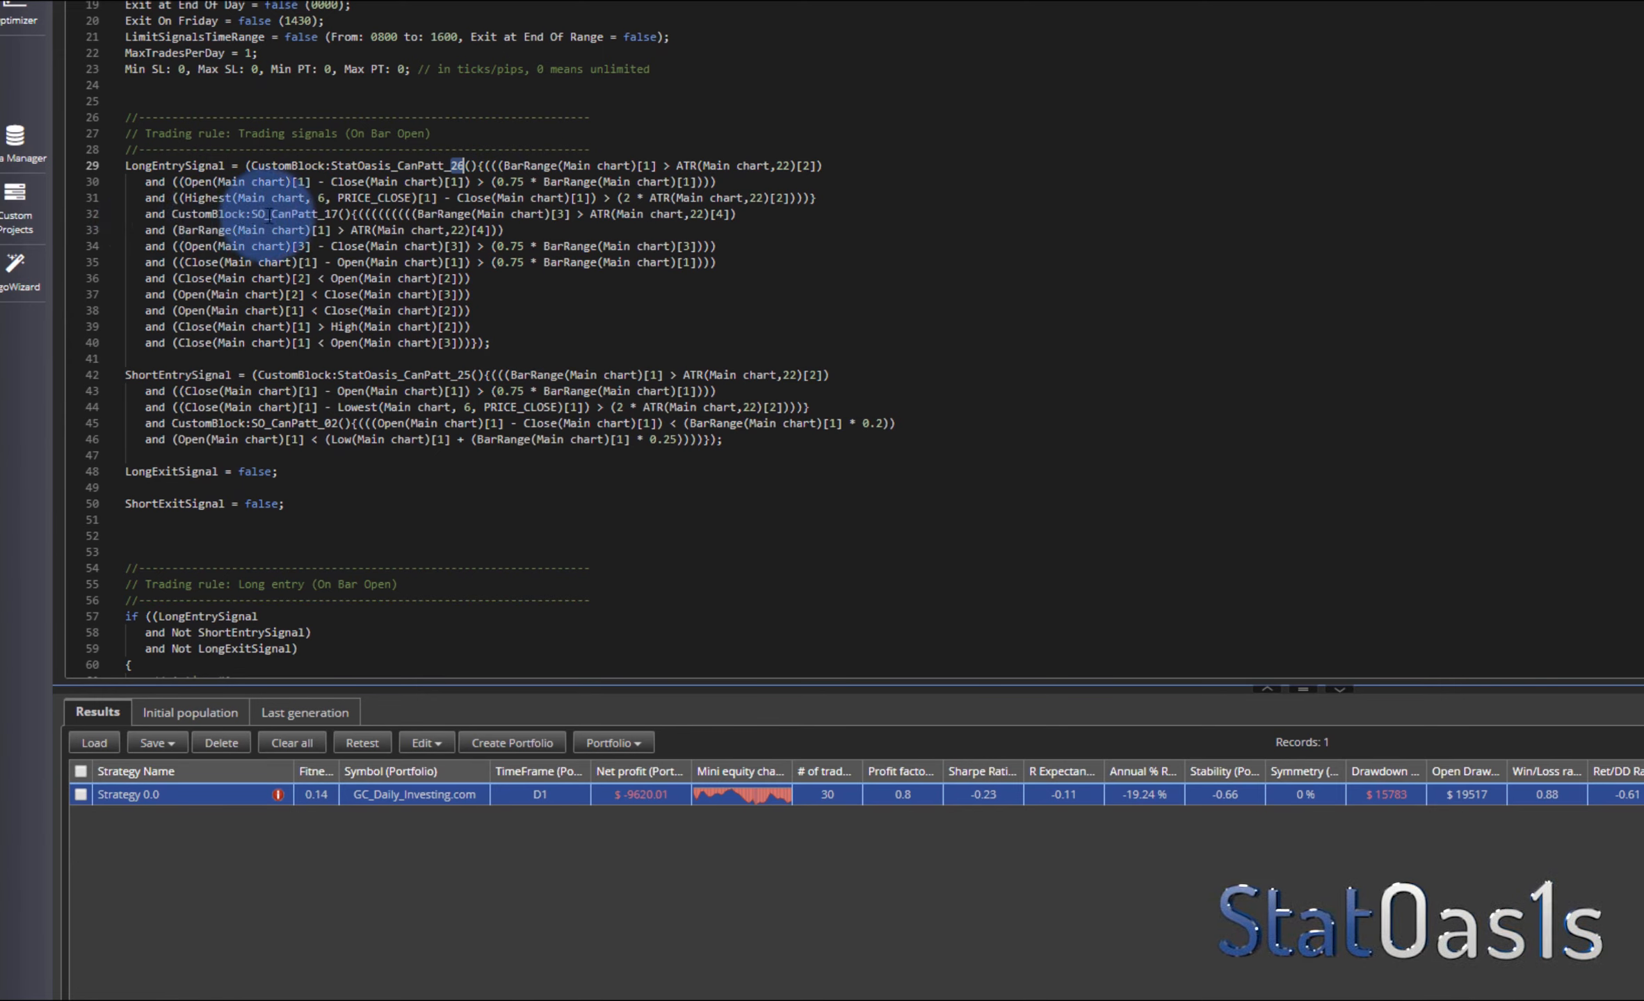
drag(323, 213, 337, 213)
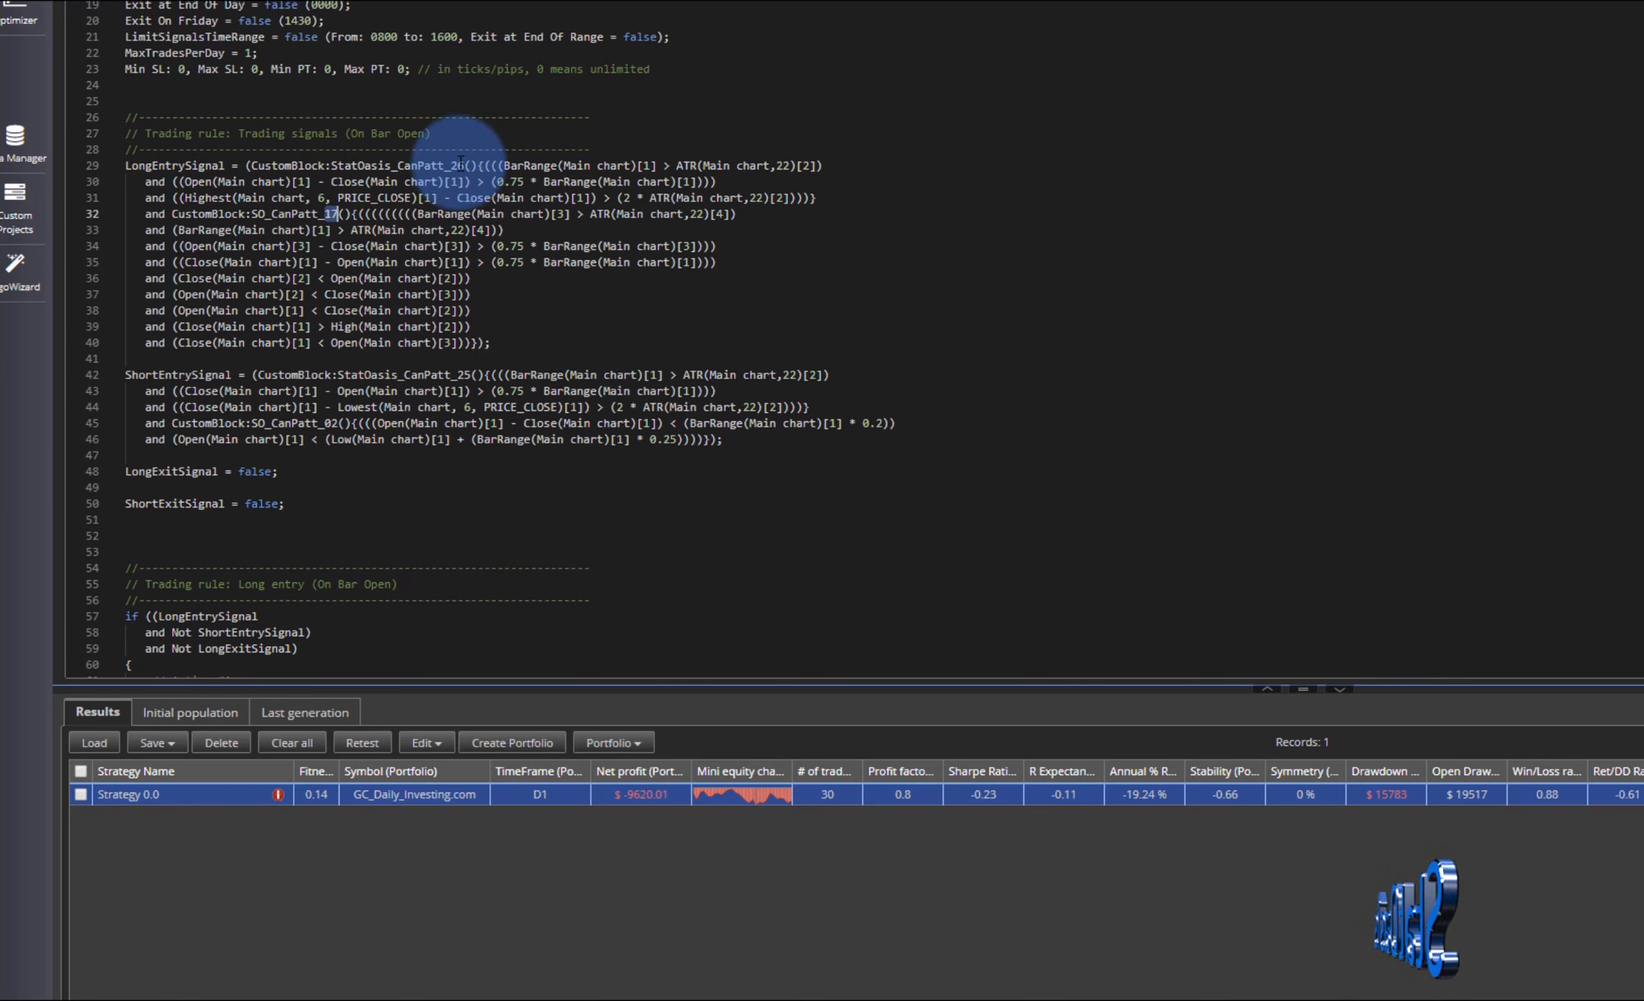
- Compare the guide's short term trend figure with the short entry signal's candle pattern blocks in the source code
key(alt+Tab)
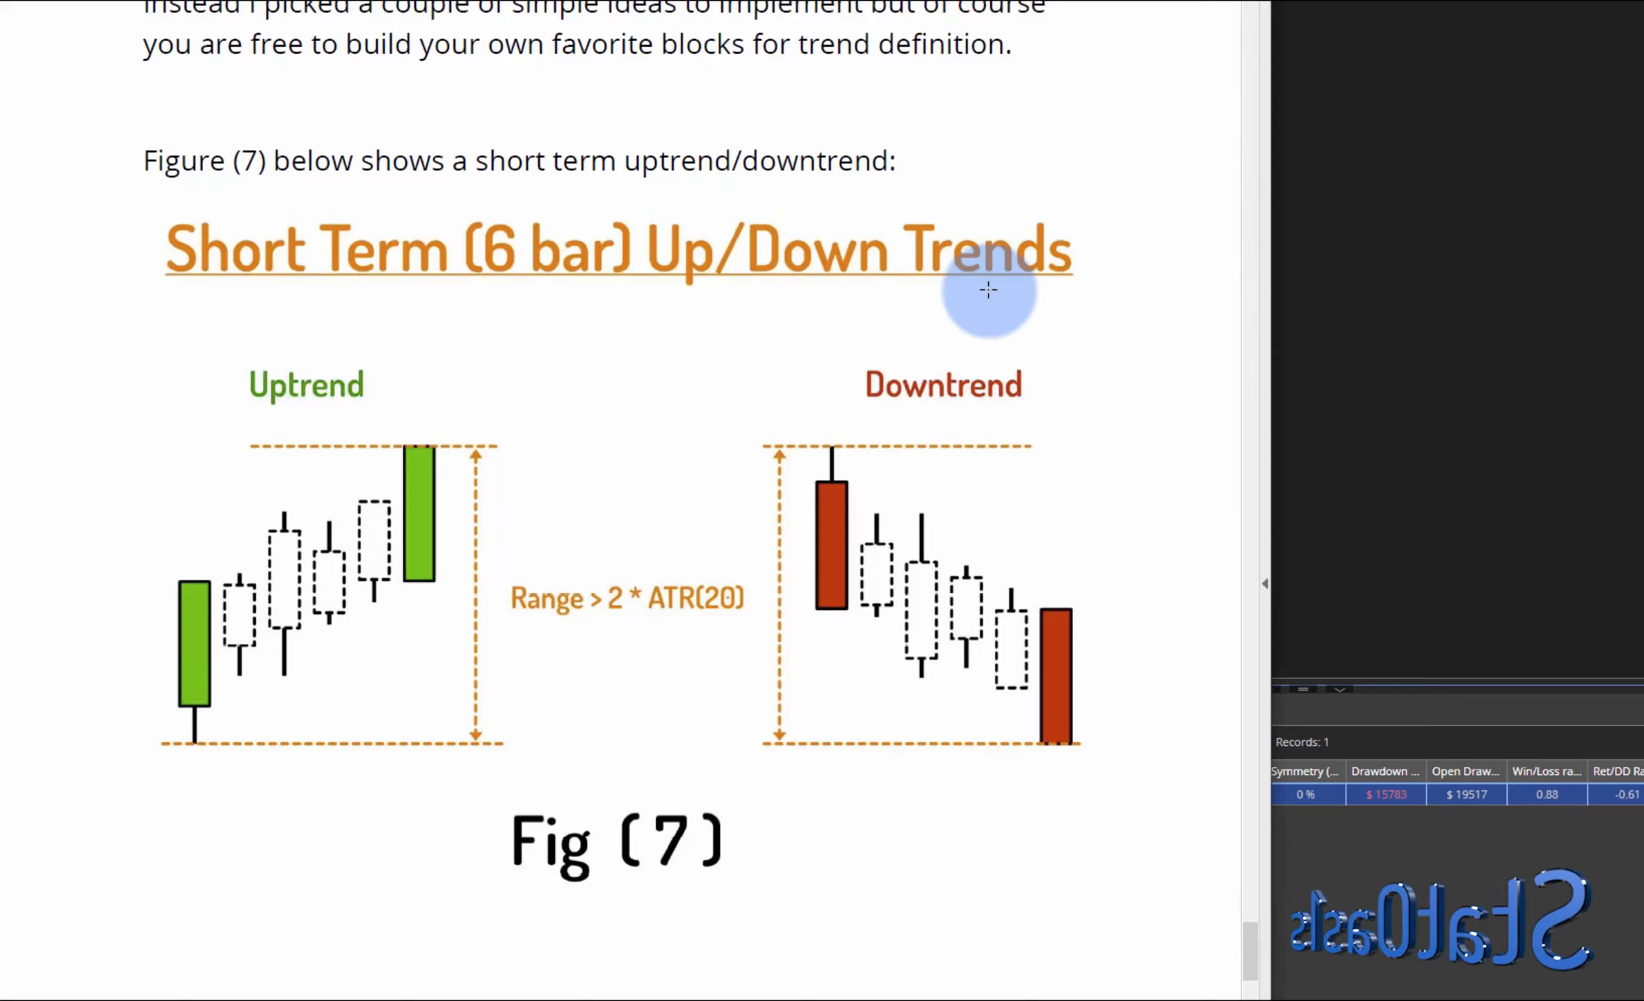
mouse_move(1250, 952)
mouse_down()
mouse_move(1250, 979)
mouse_move(1259, 786)
mouse_move(1251, 970)
mouse_move(1252, 939)
mouse_move(1265, 953)
mouse_up()
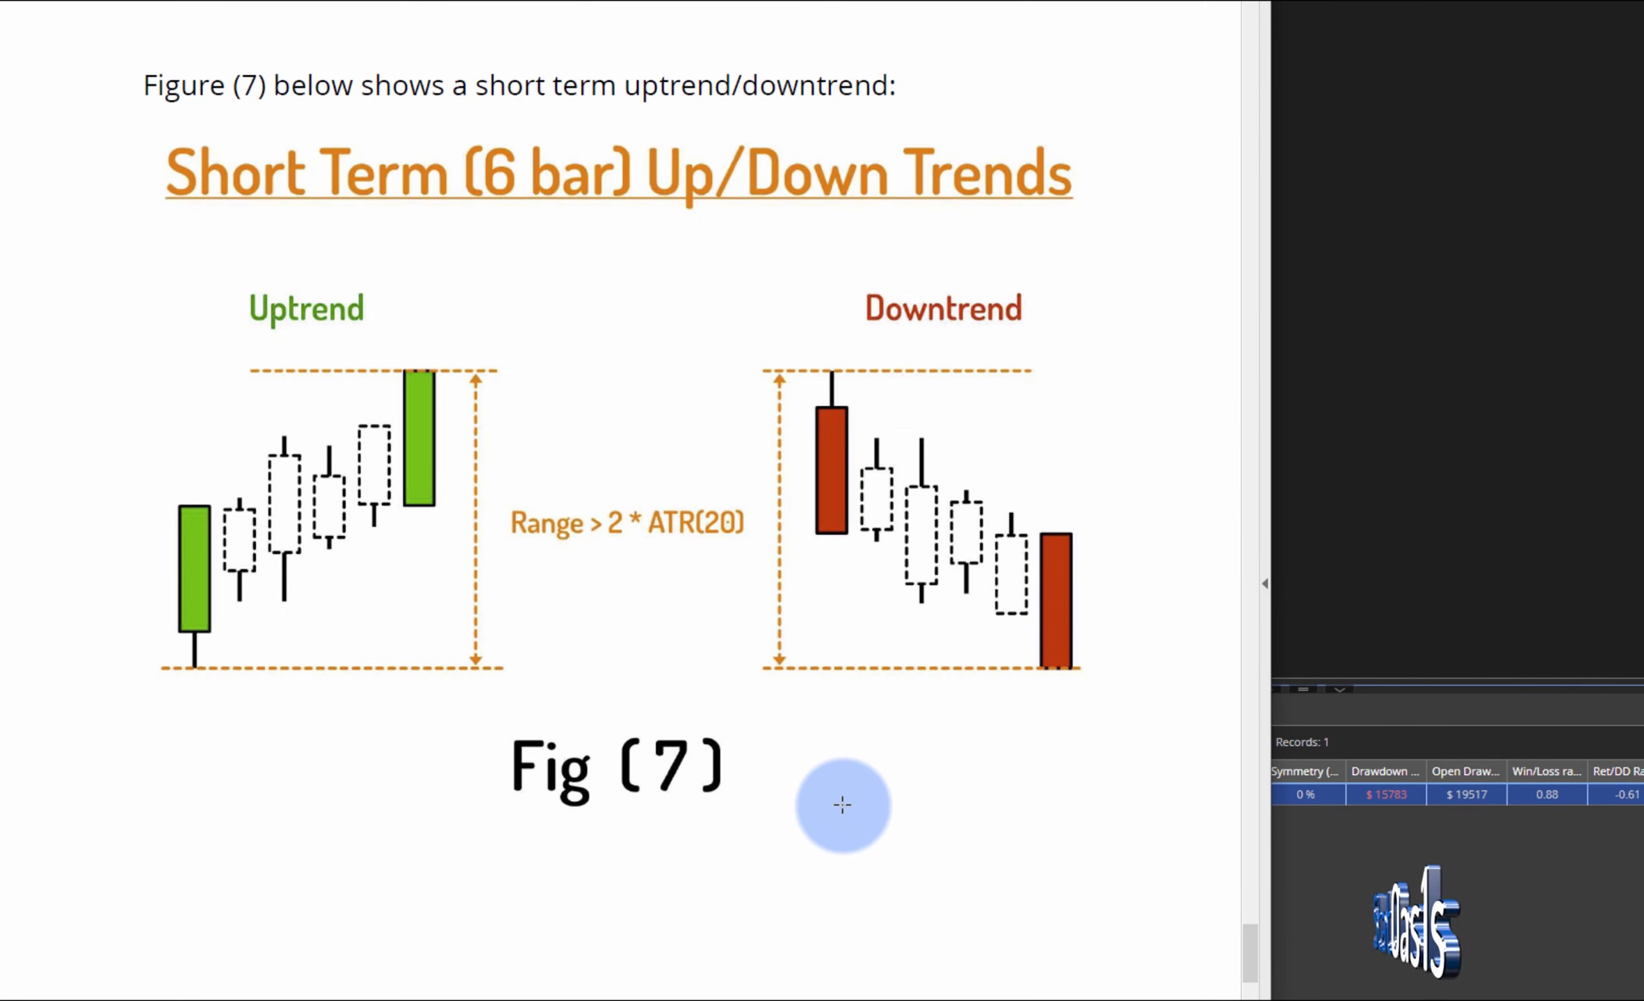
click(1322, 873)
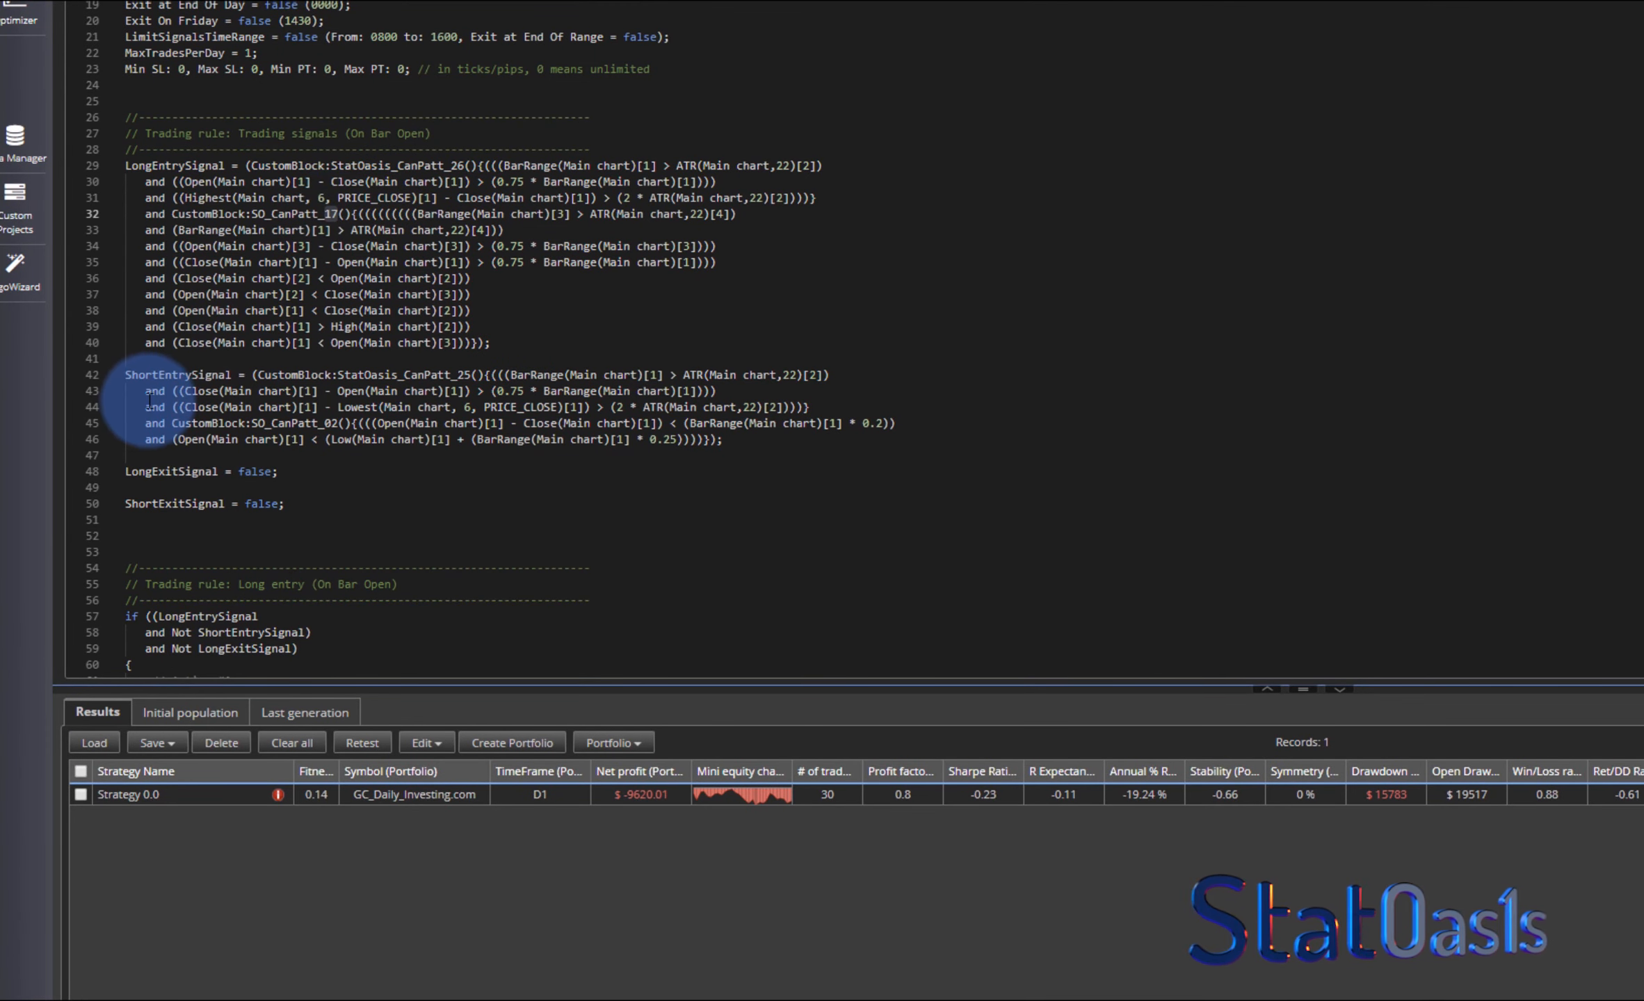
drag(458, 375, 471, 375)
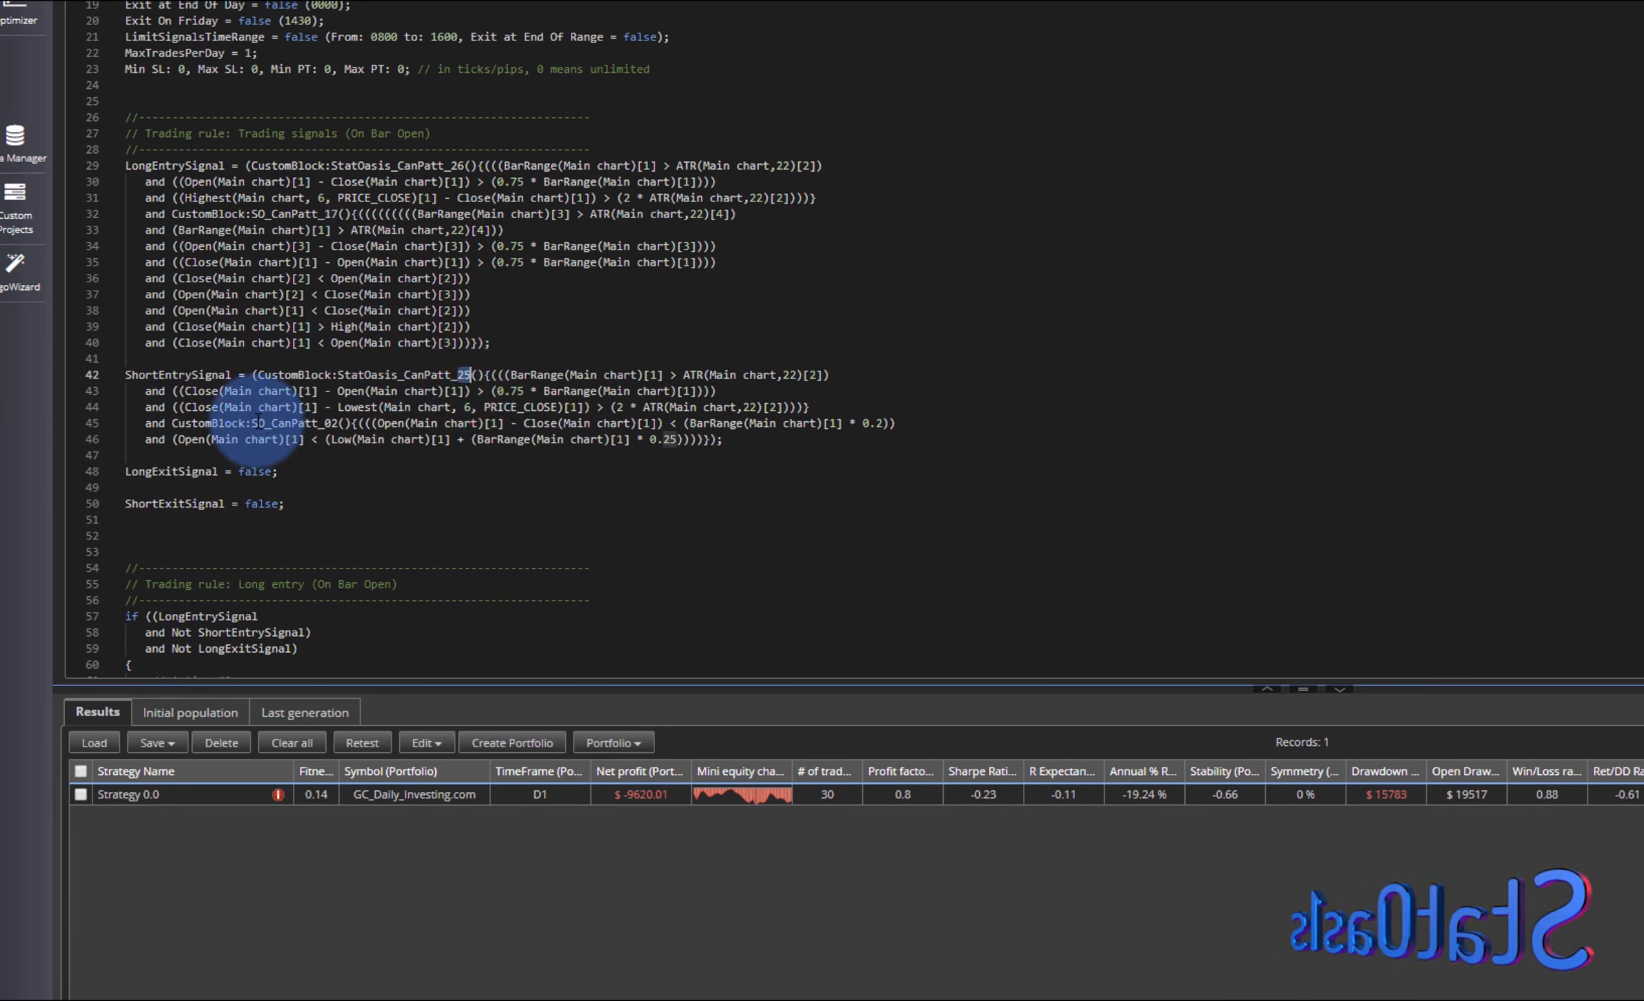
drag(323, 423, 338, 425)
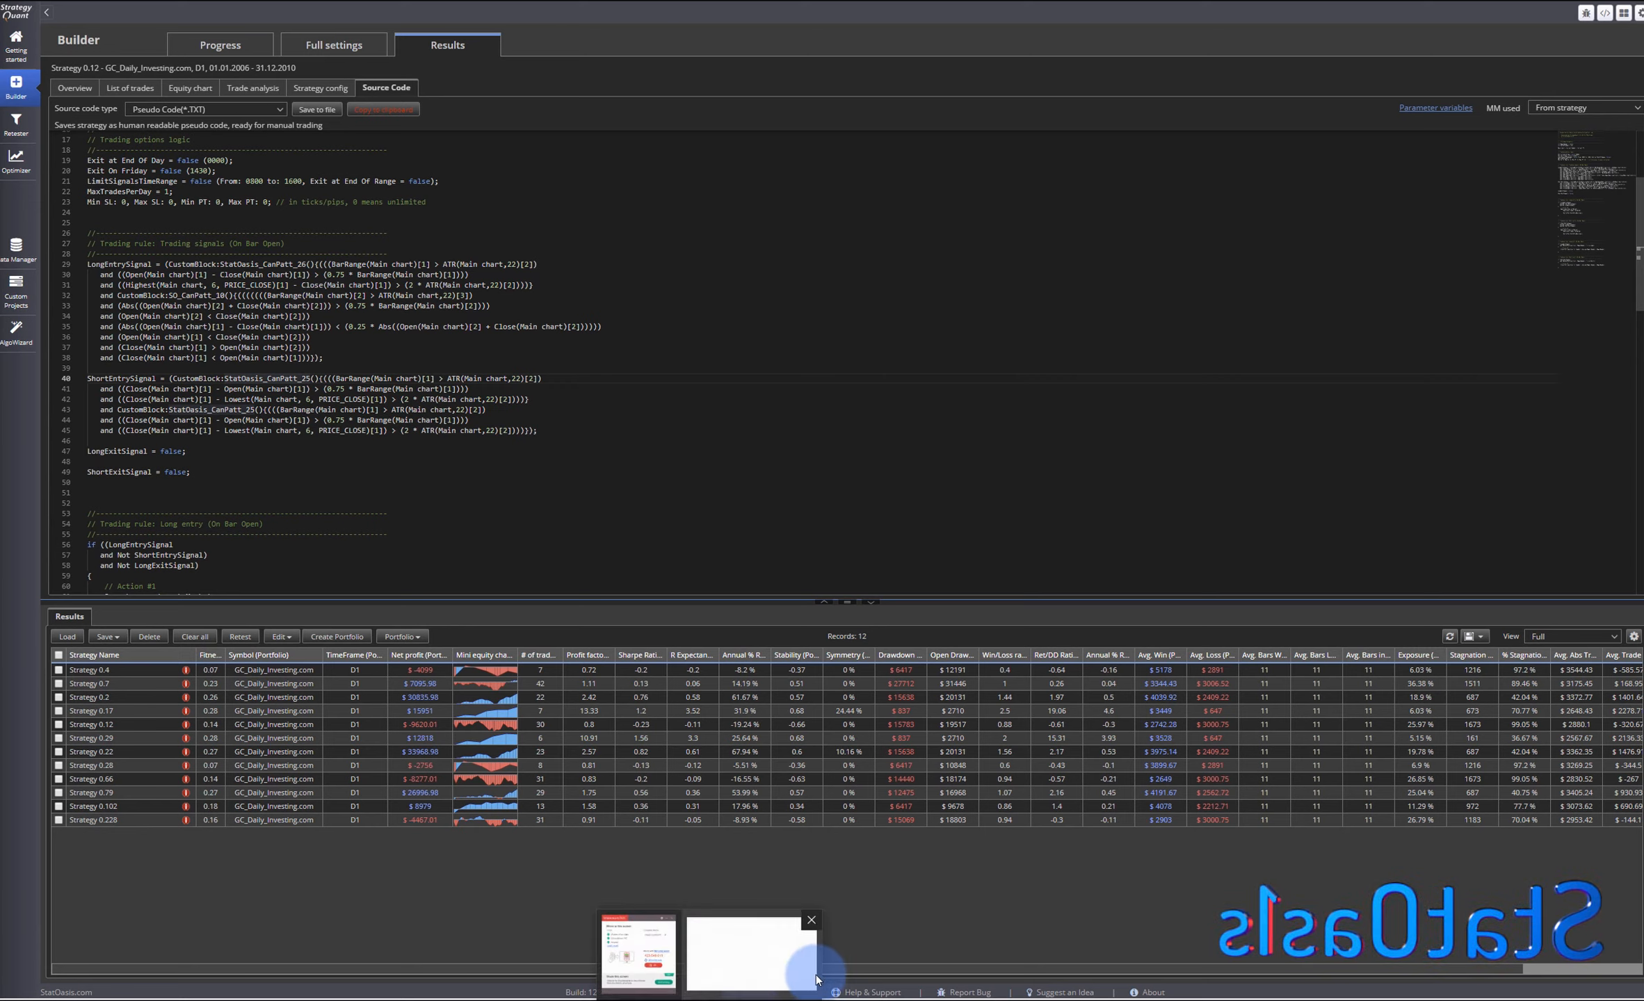
- Switch to the whiteboard window showing the candles and moving average sketch, and return
click(778, 952)
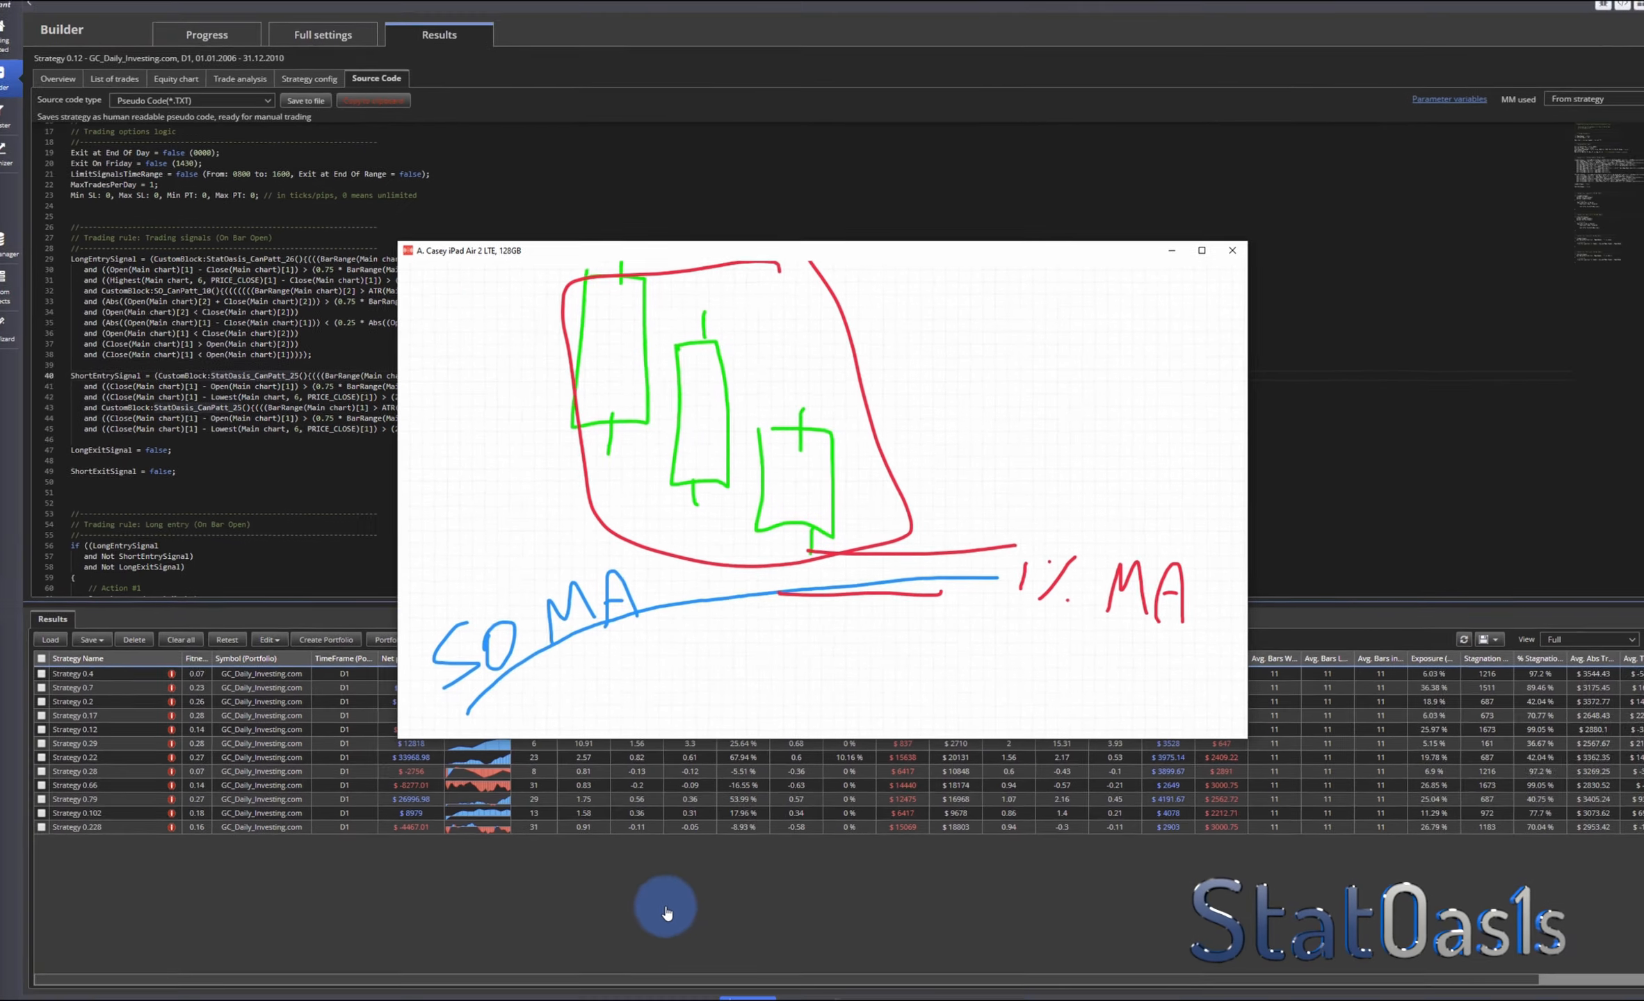
click(620, 902)
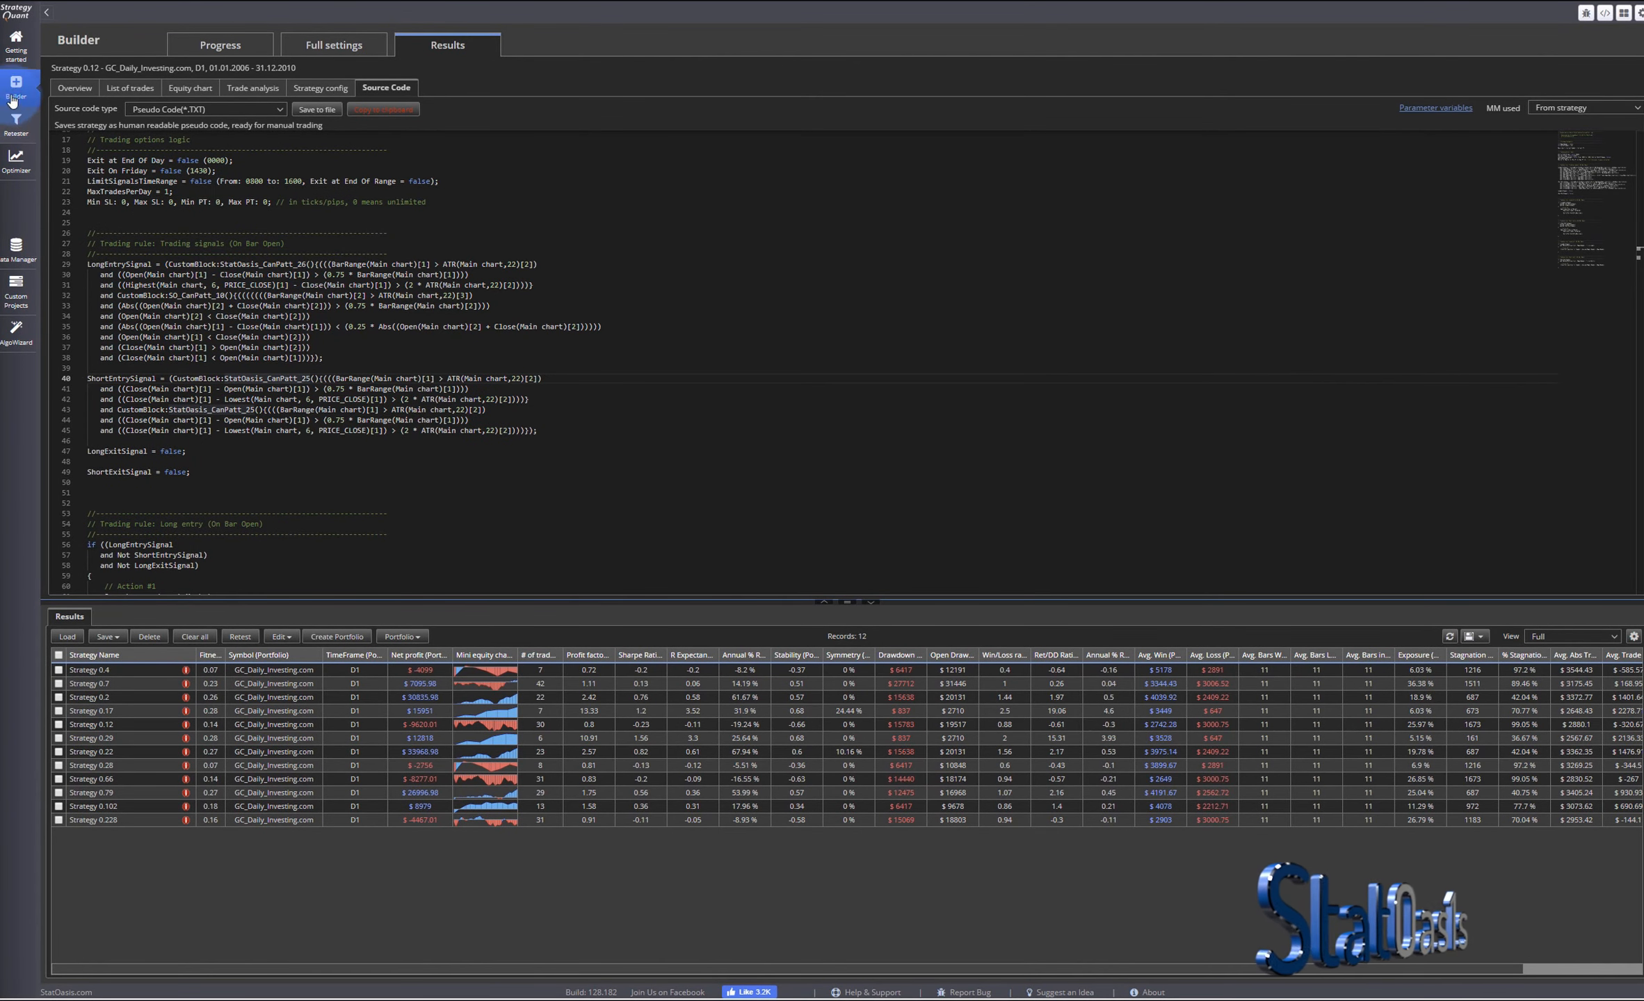
- In AlgoWizard, start a new simple-wizard strategy without saving changes to the current one
click(16, 332)
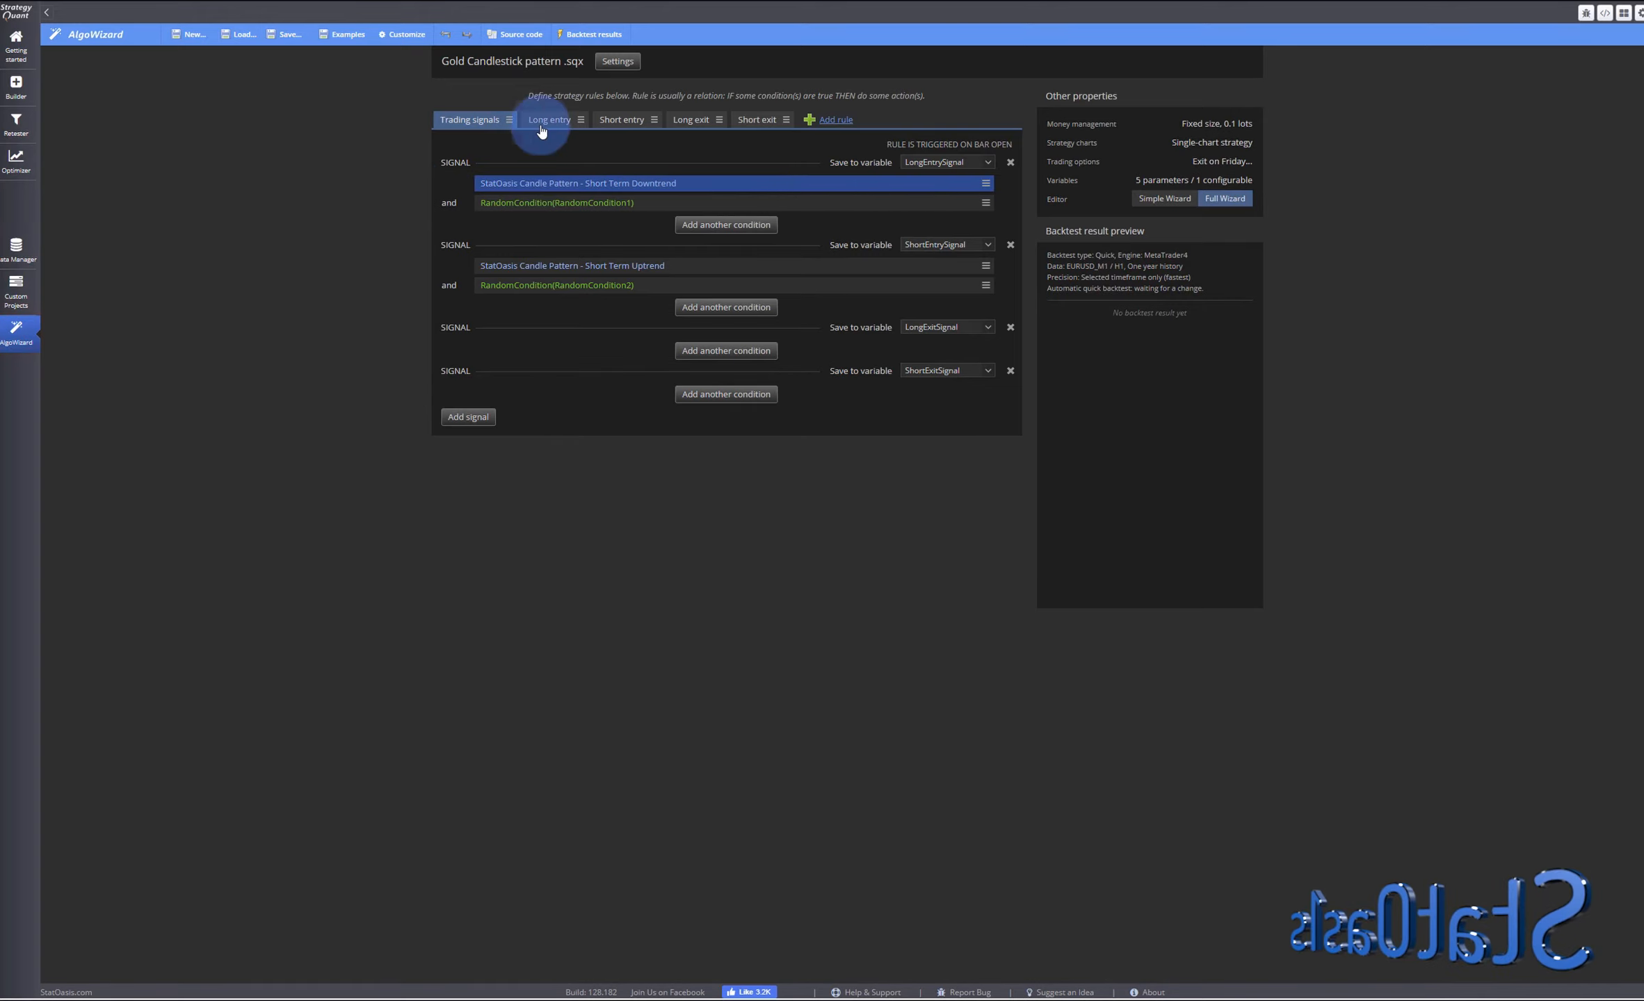
click(192, 34)
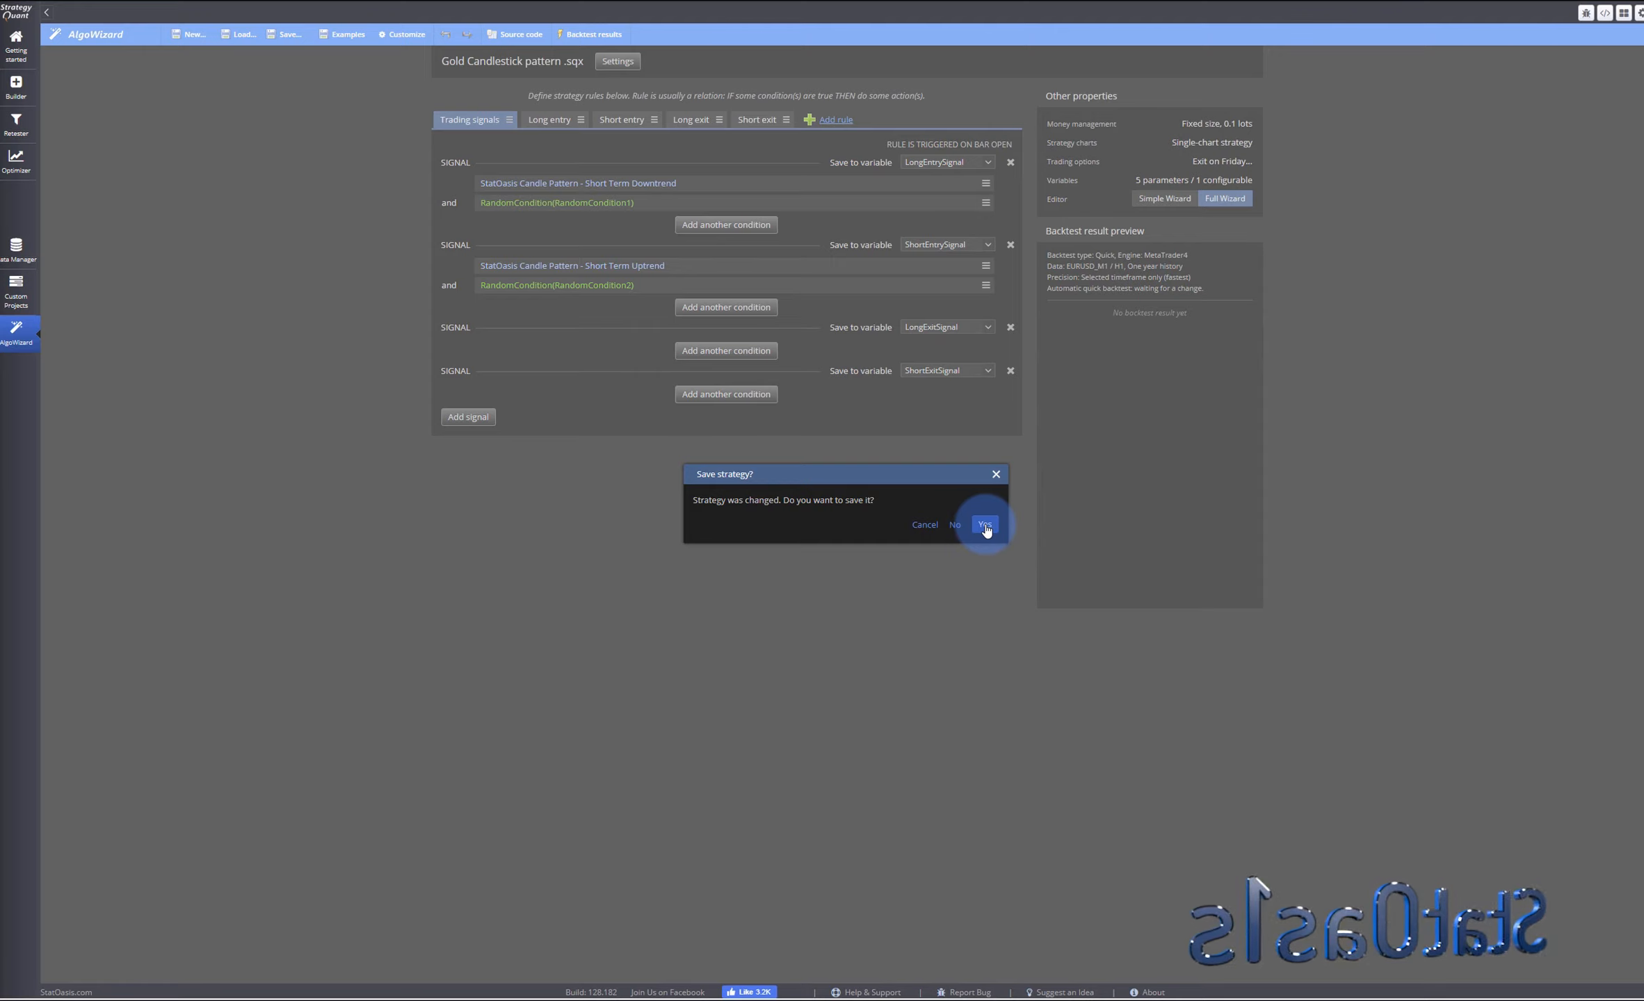
click(955, 525)
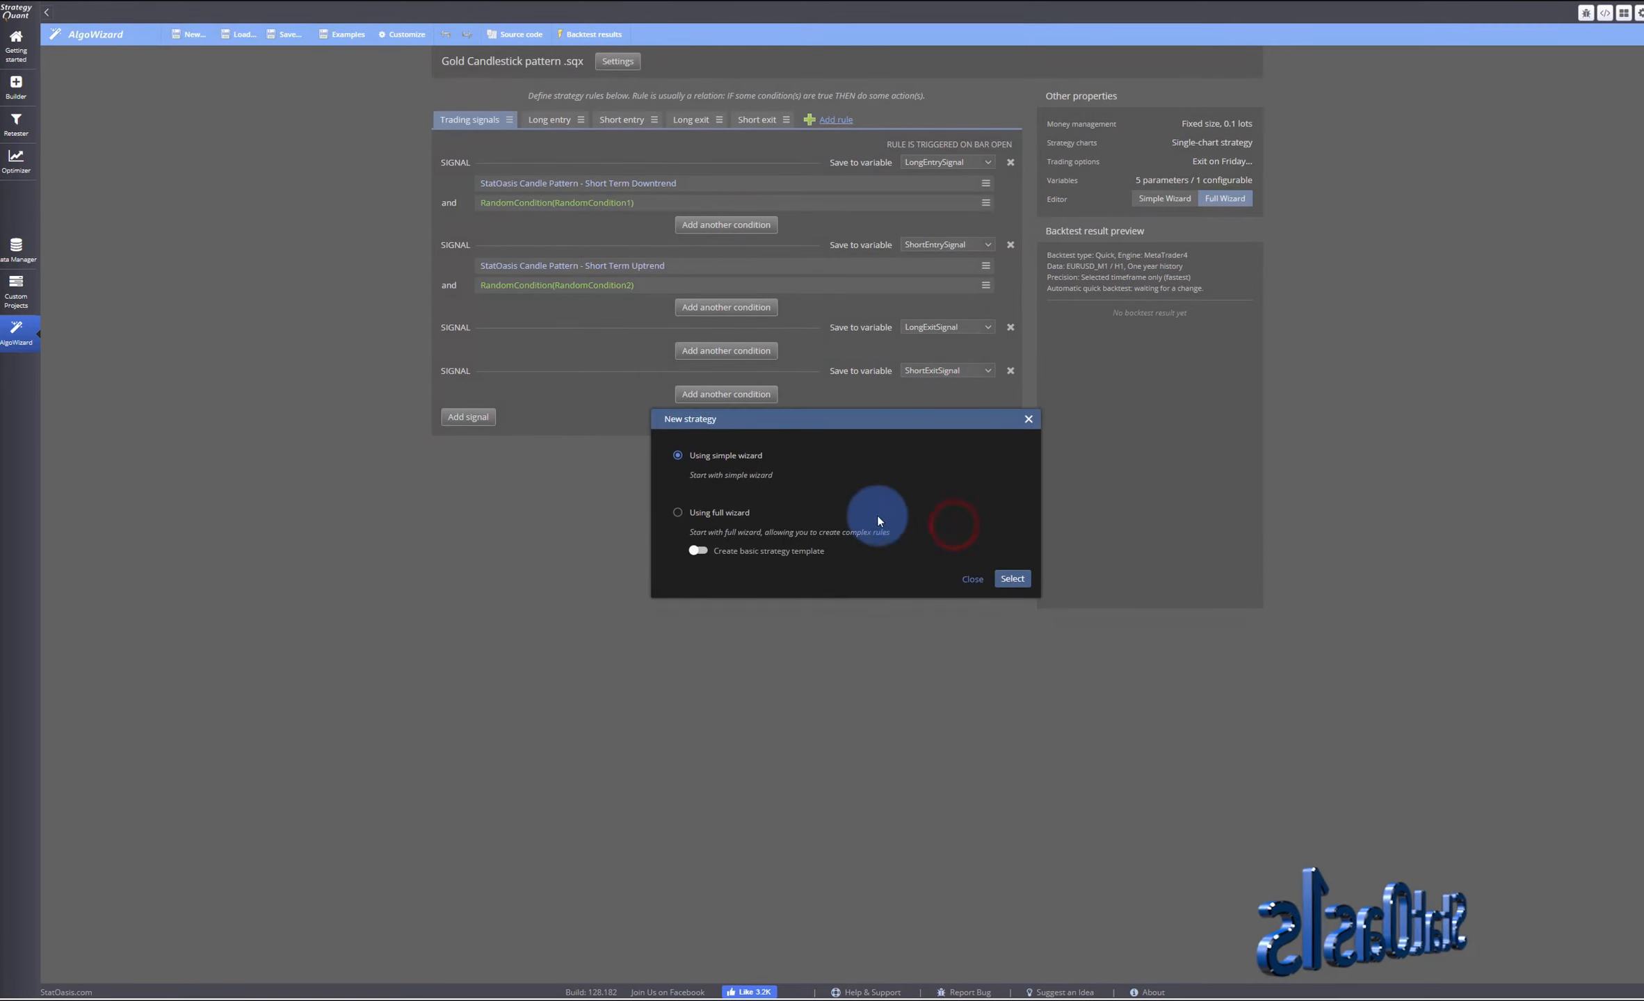
click(1012, 578)
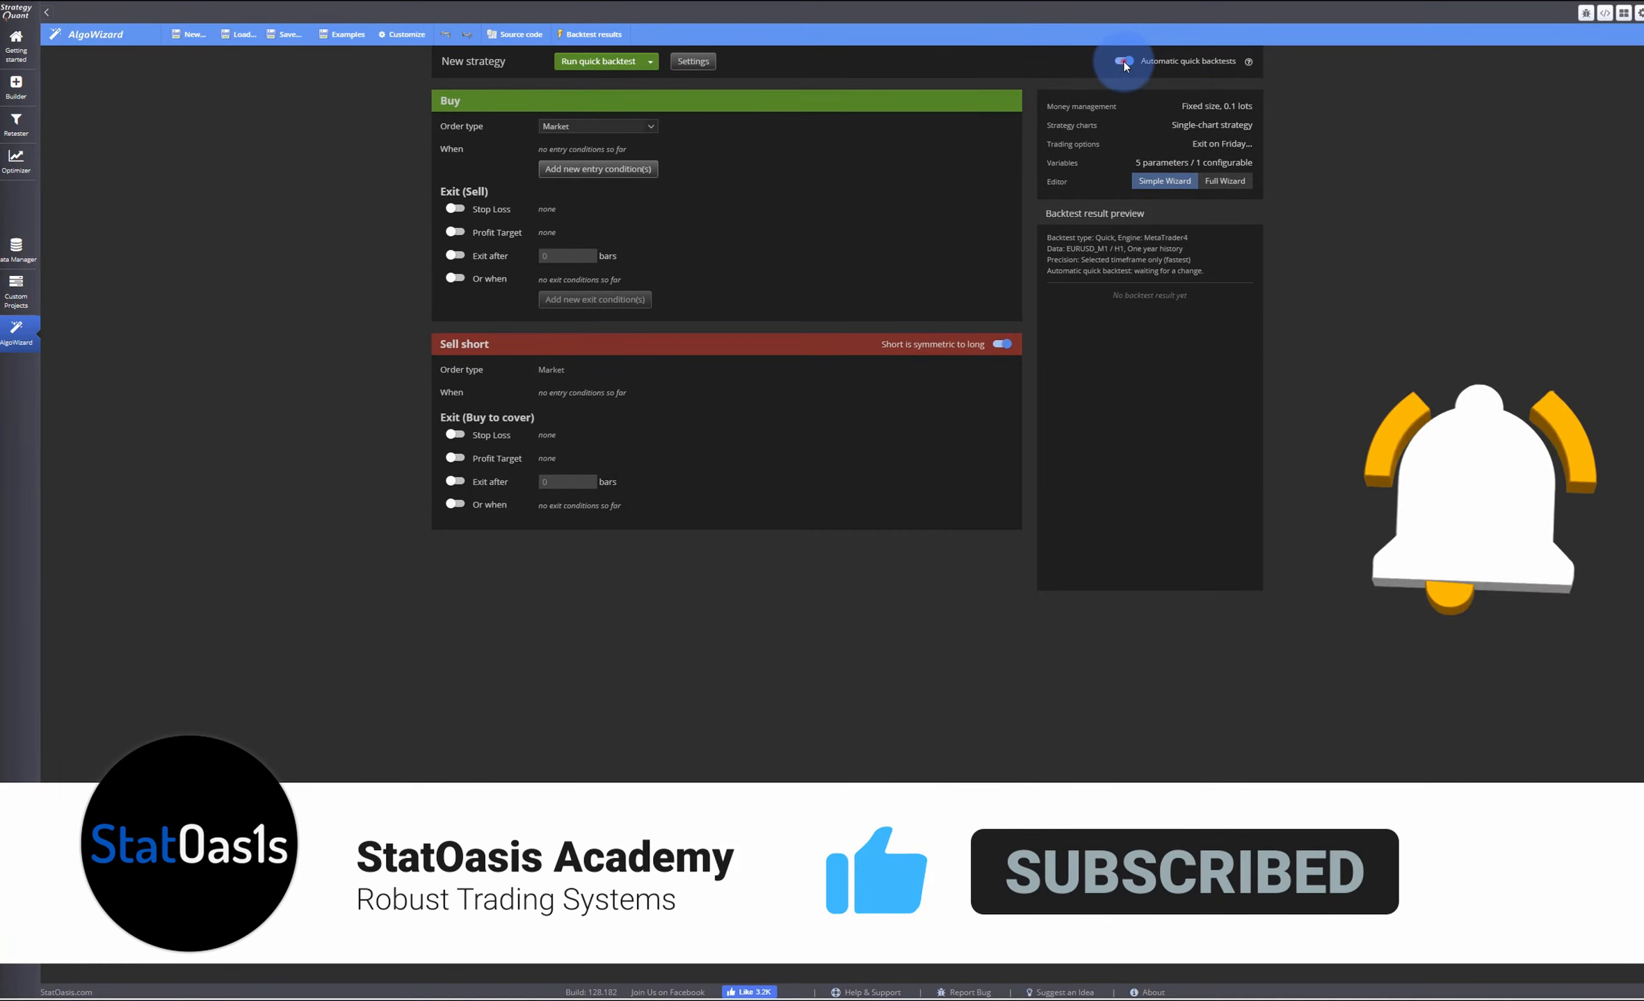
click(1124, 62)
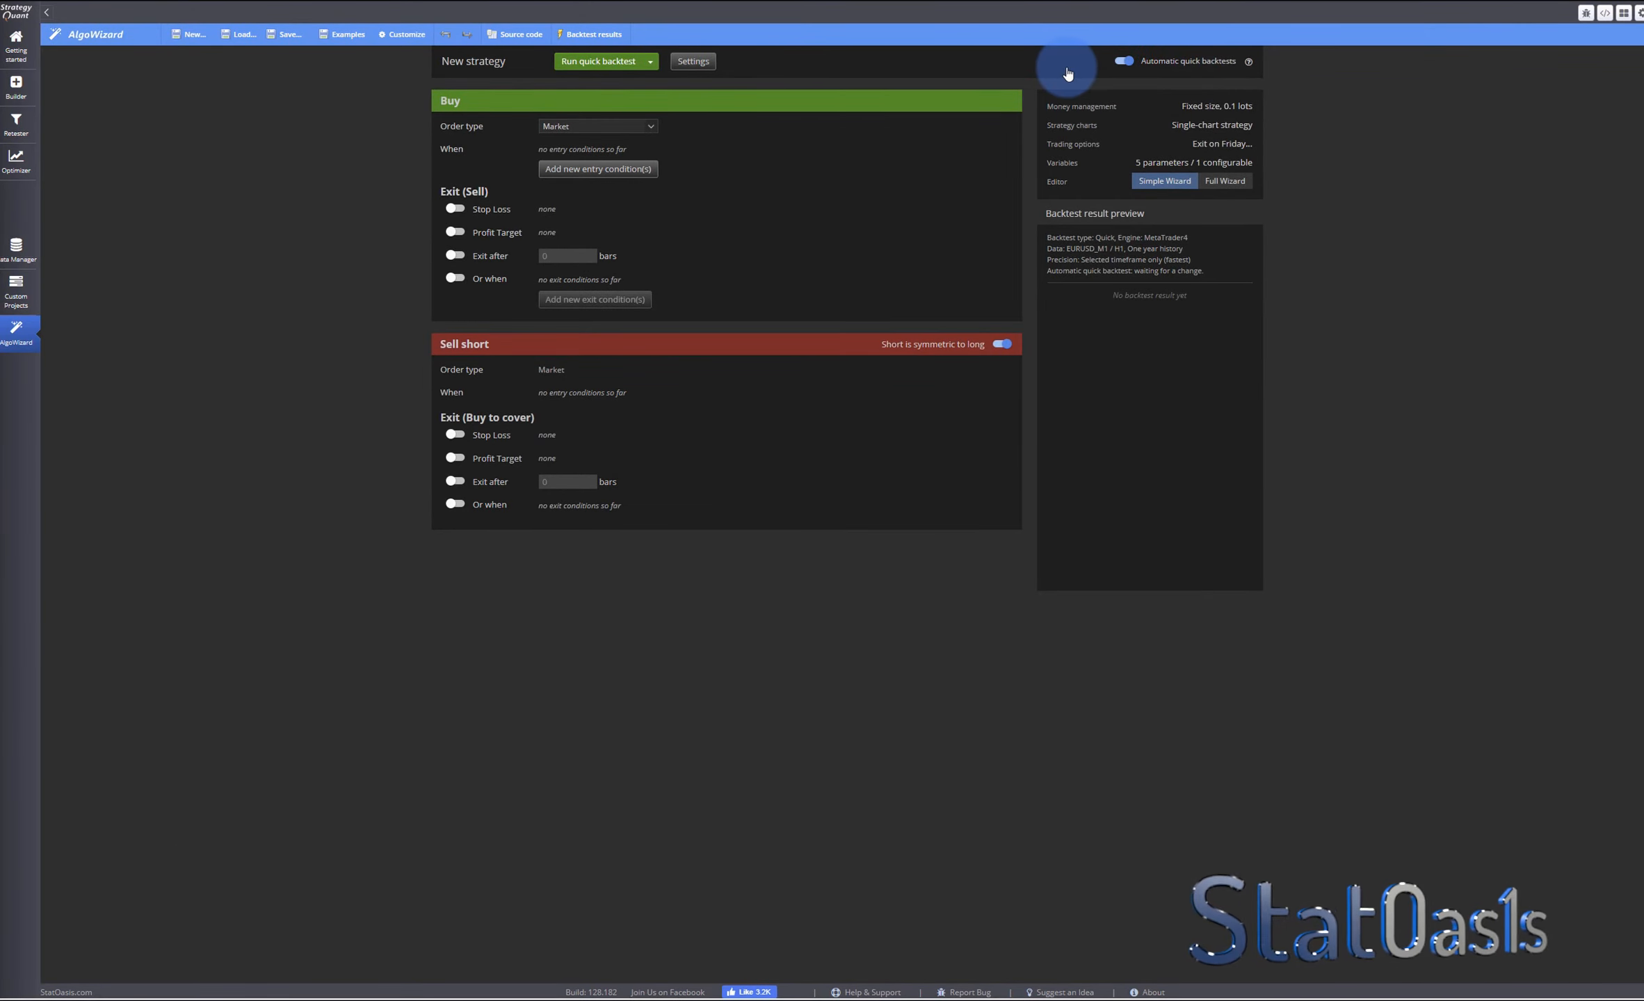
- Turn off automatic quick backtests and enable strategy template mode in the advanced strategy settings
click(1124, 62)
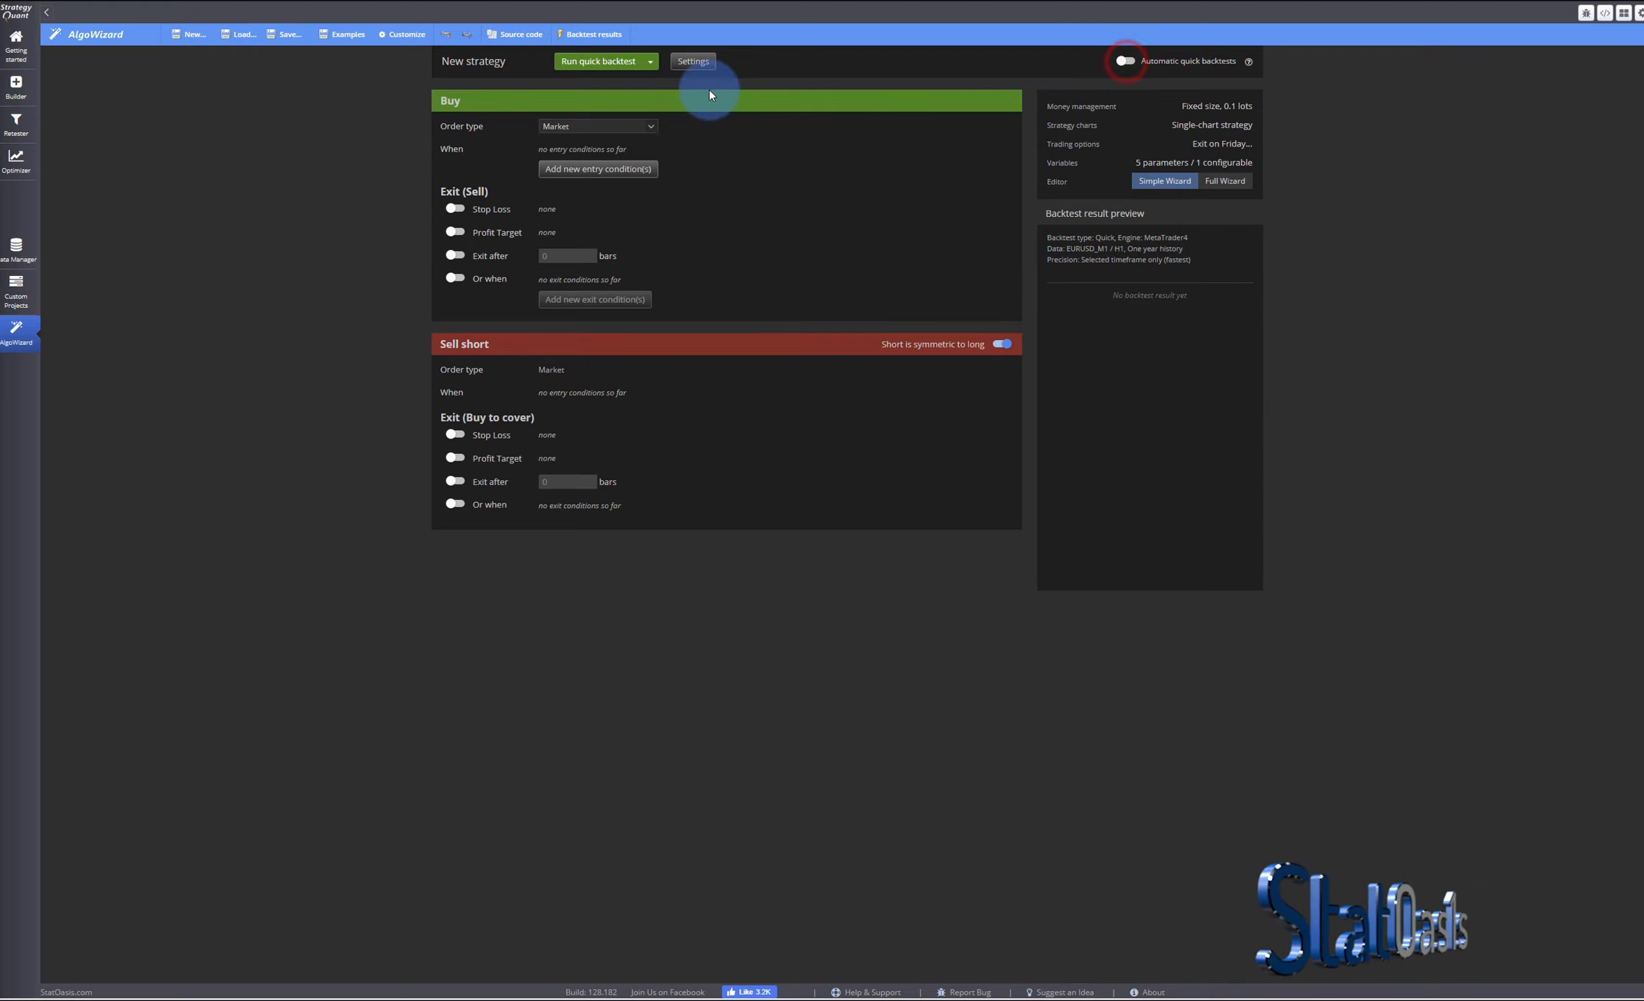
click(700, 66)
click(977, 62)
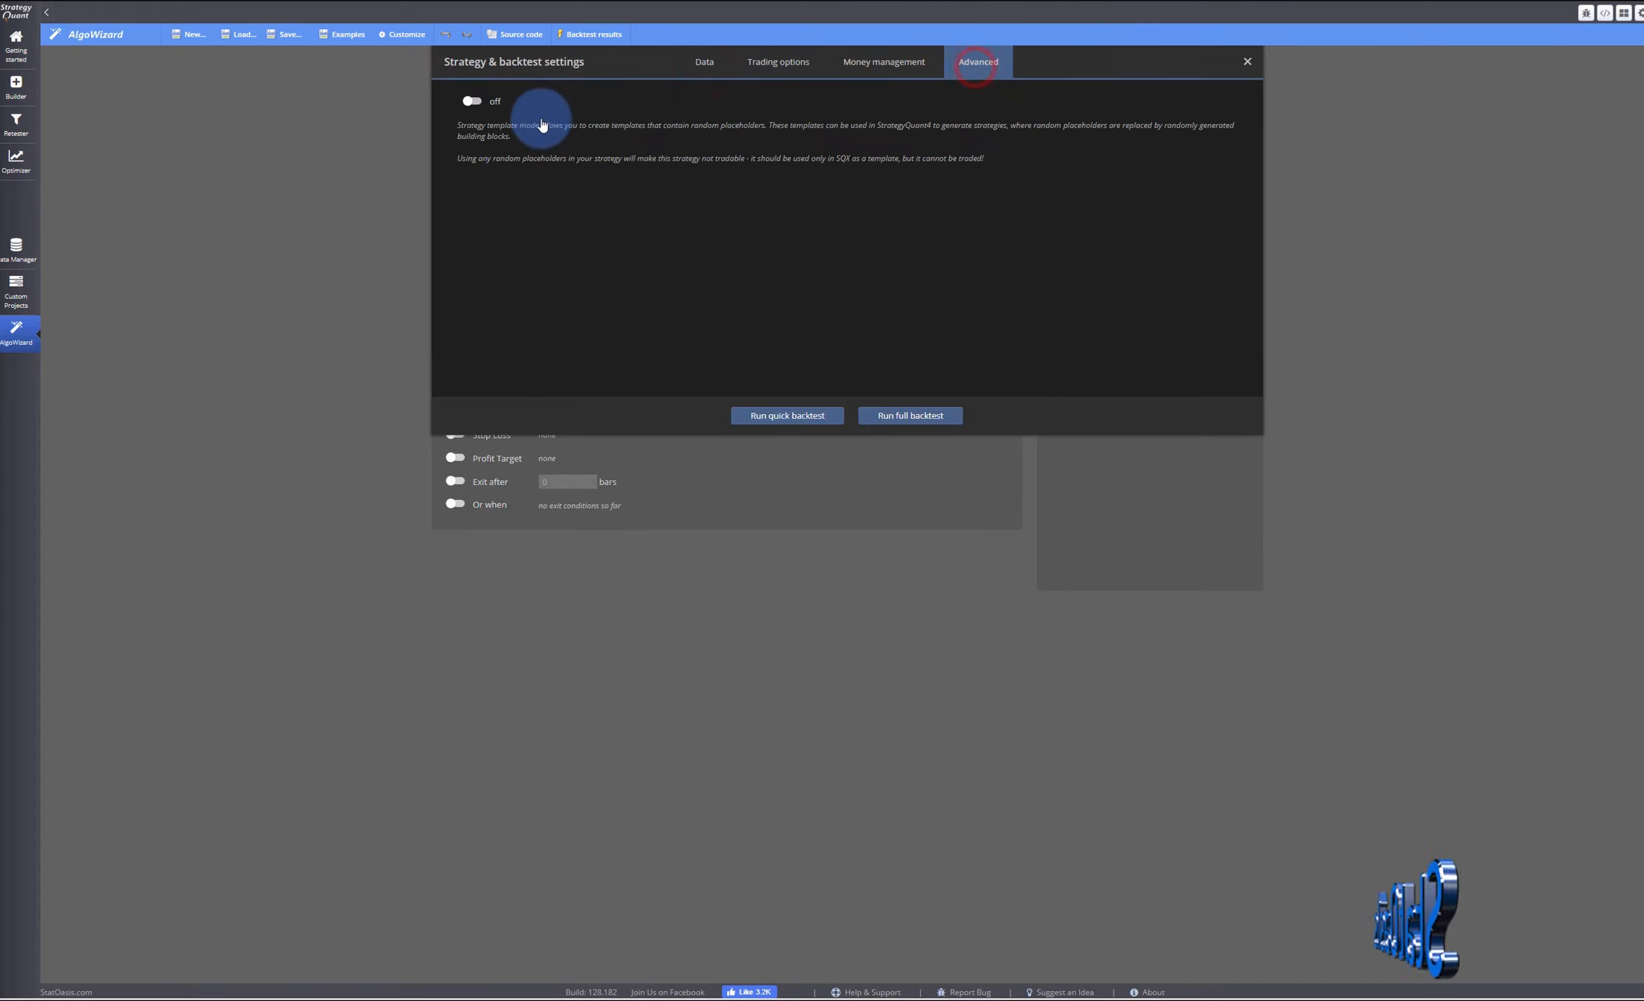
click(478, 100)
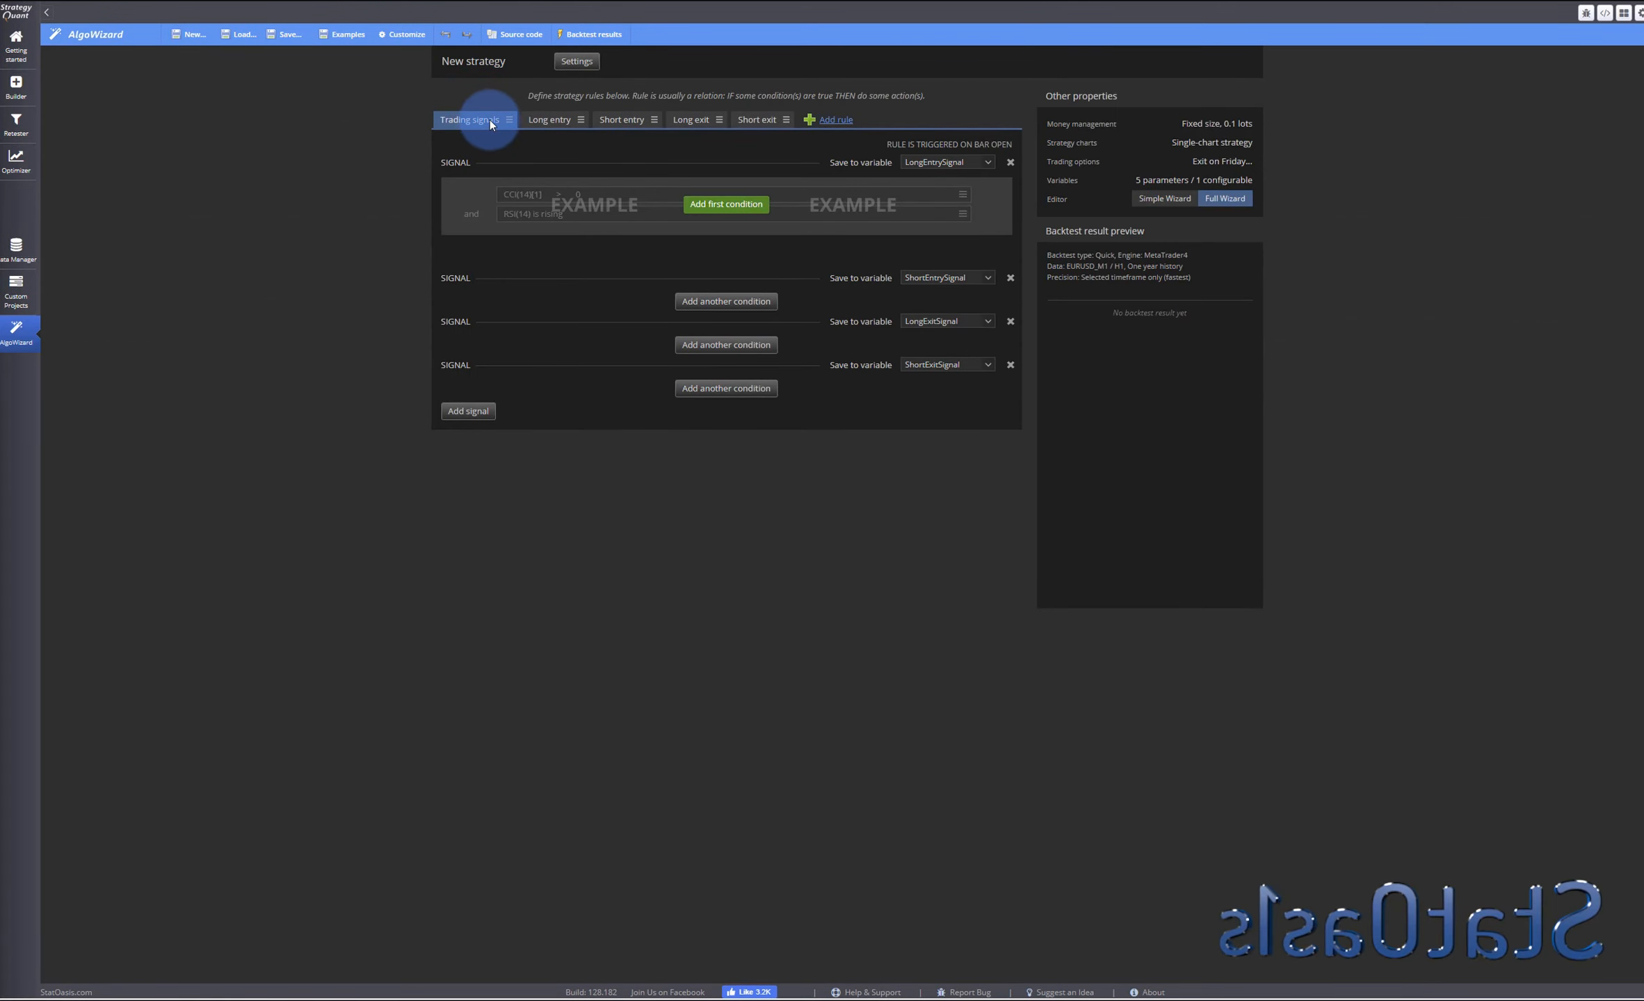
- Examine the random block groups, sorted by group type, and the StatOasis custom blocks defined in the block editors
click(721, 217)
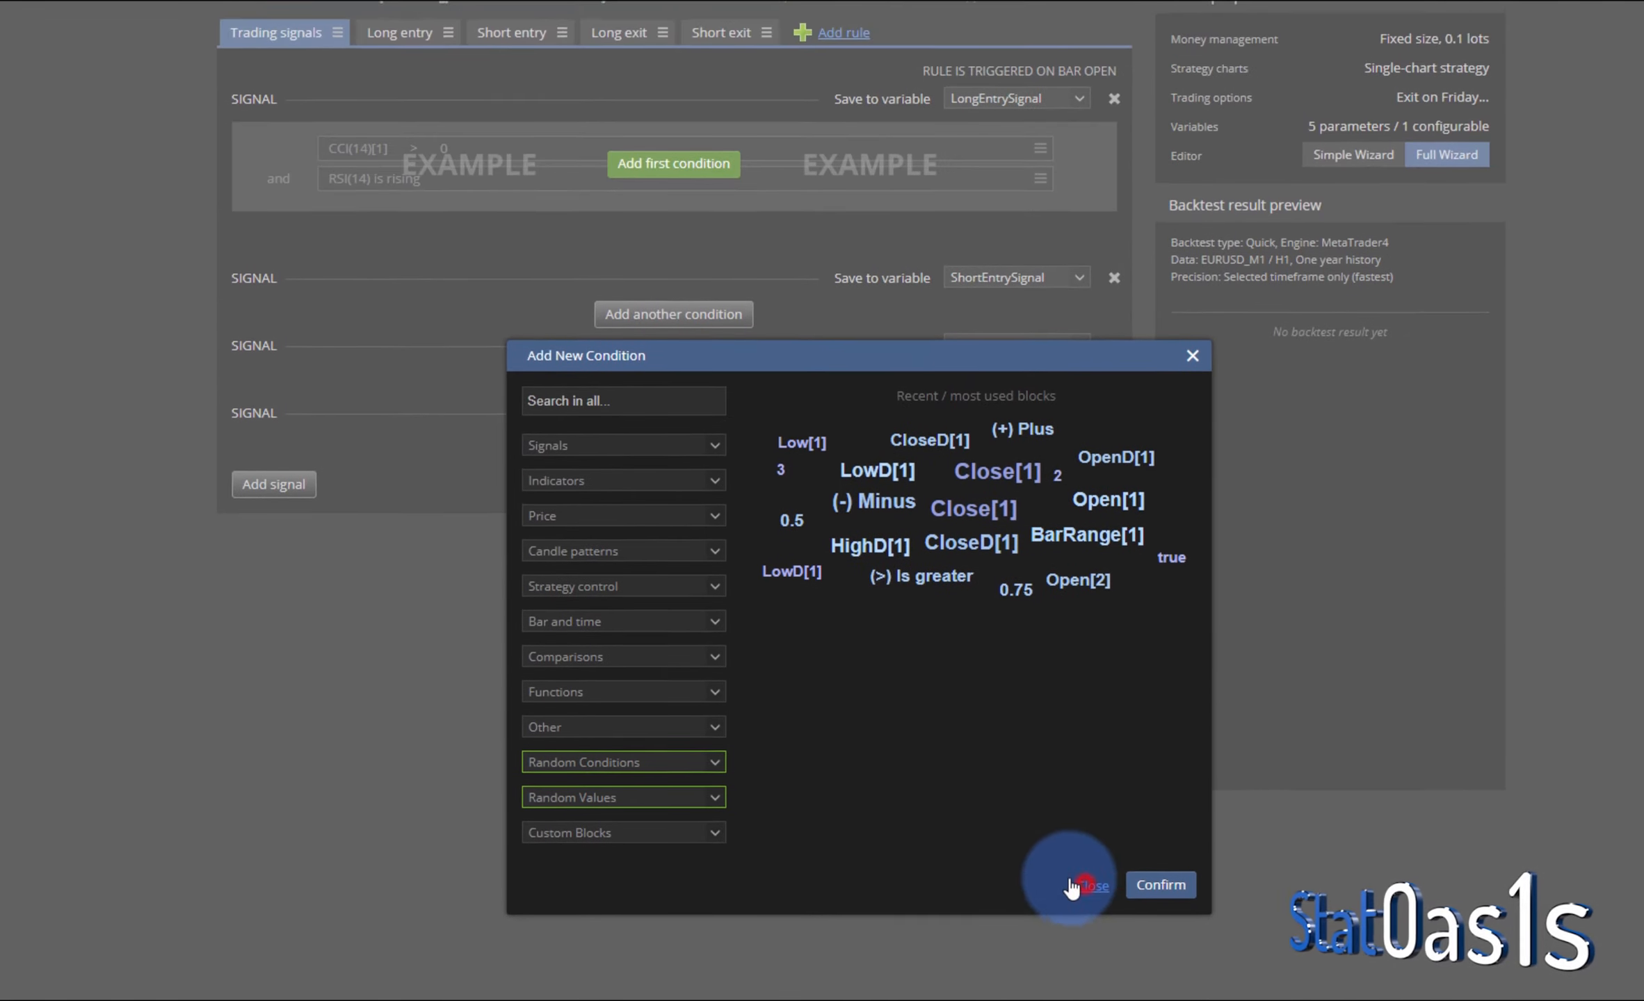
click(1092, 644)
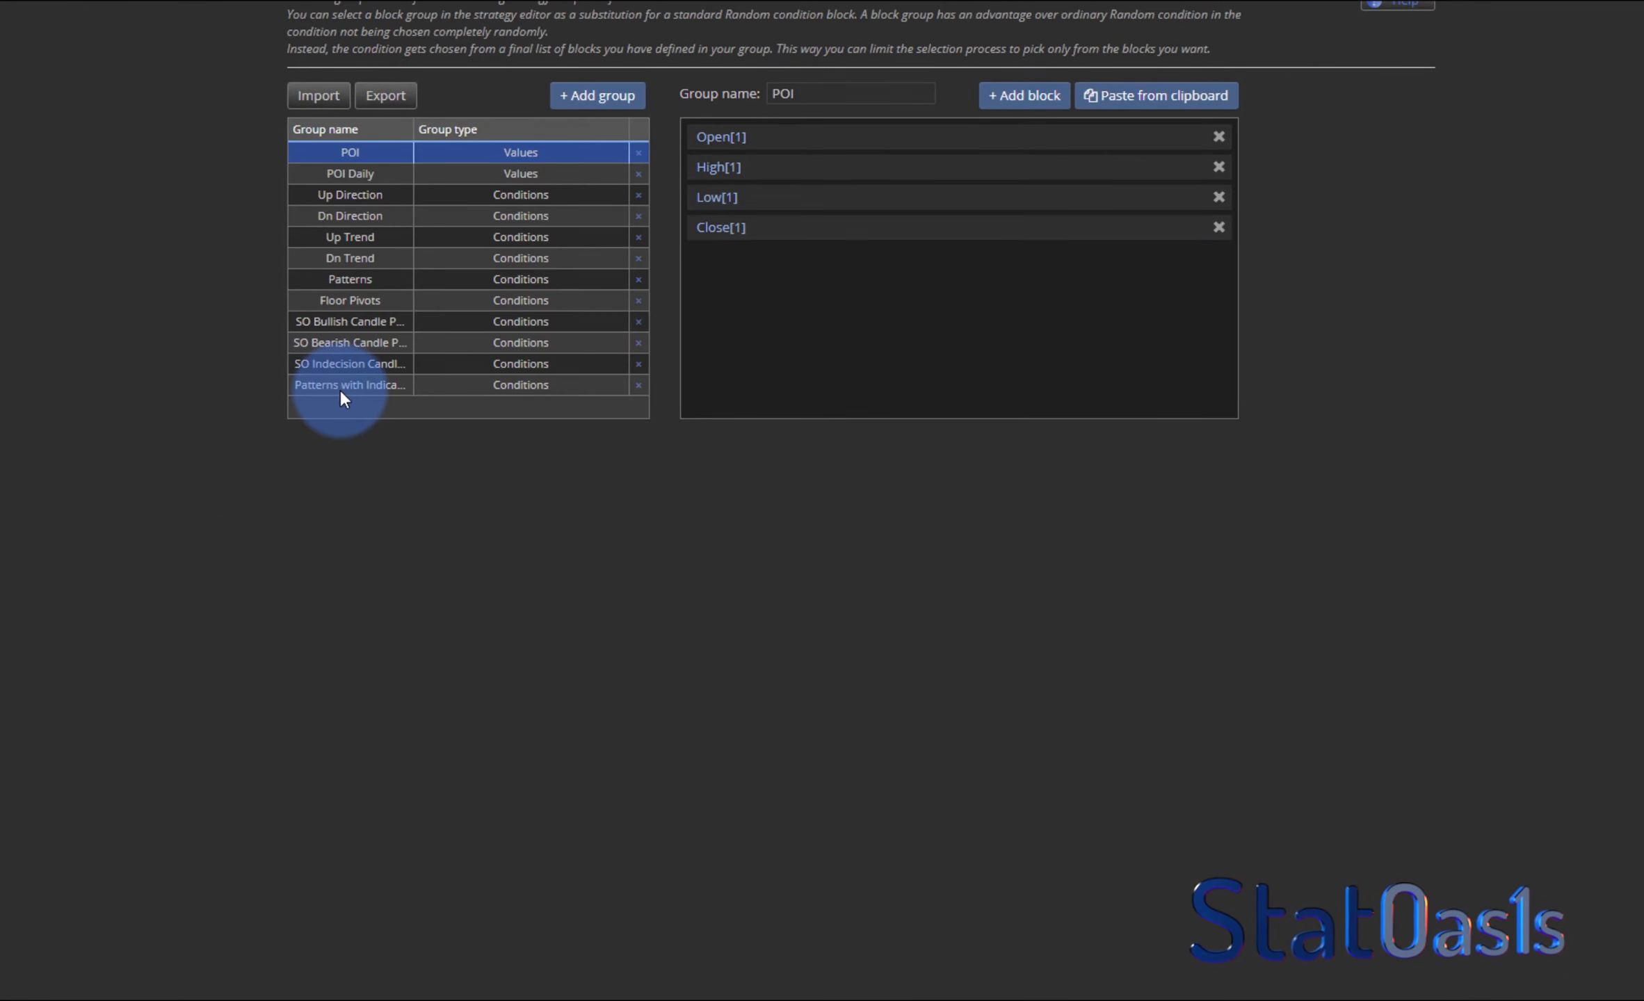
click(340, 390)
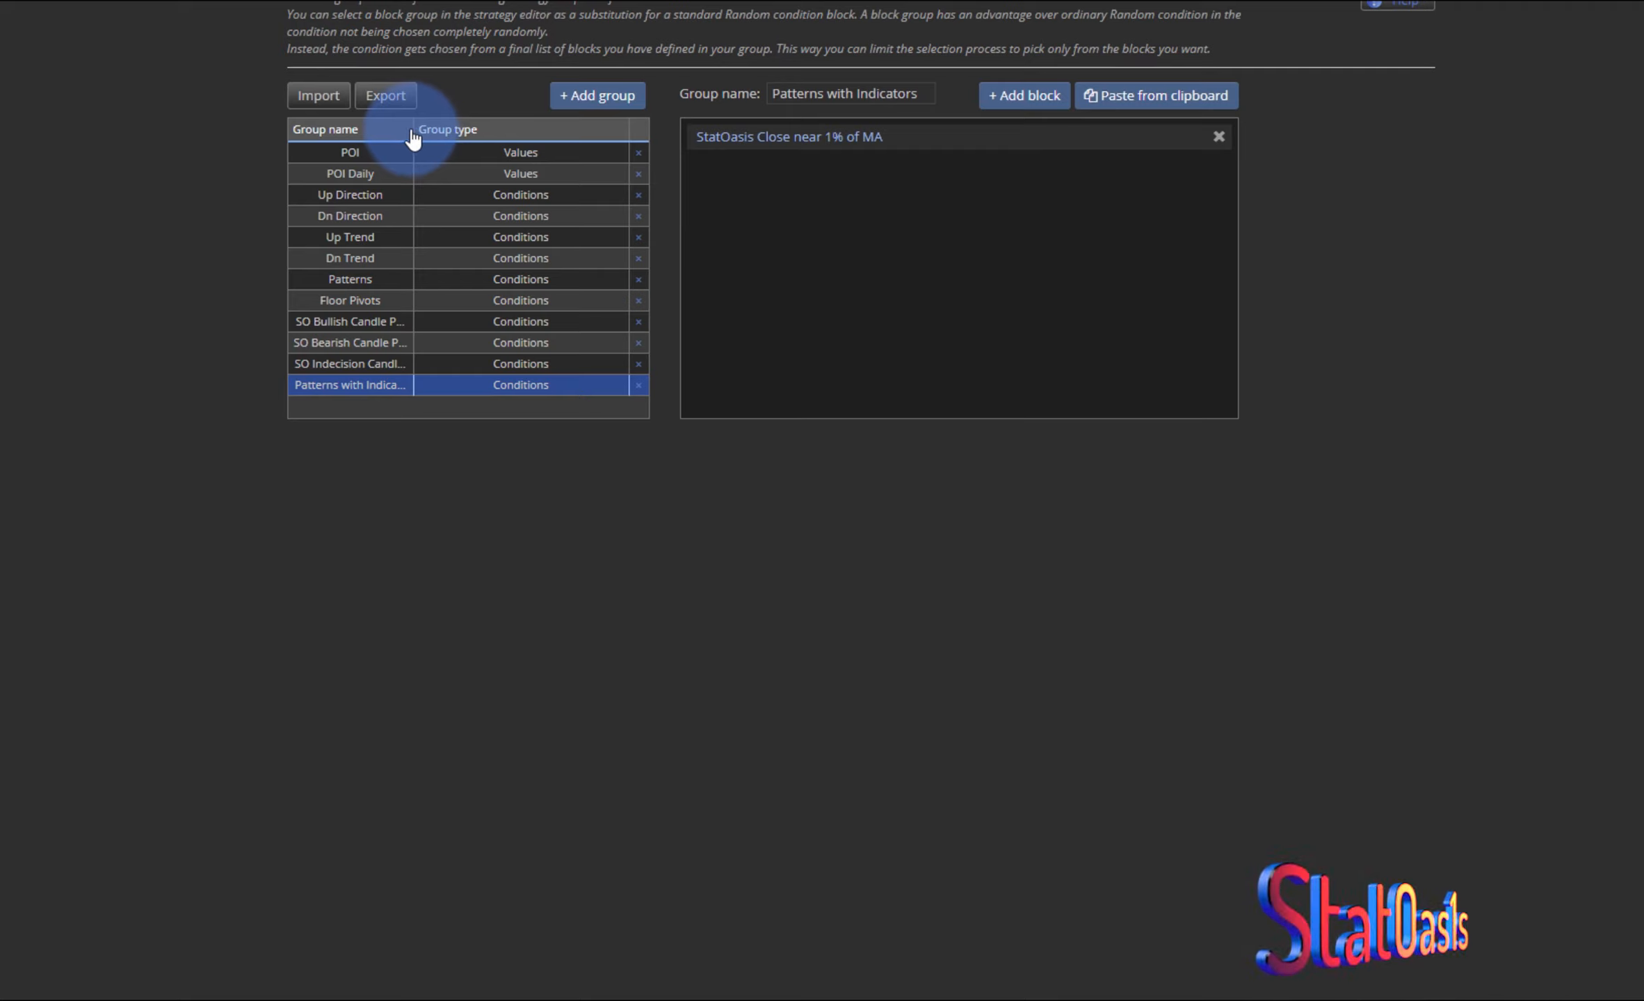
drag(413, 129, 527, 129)
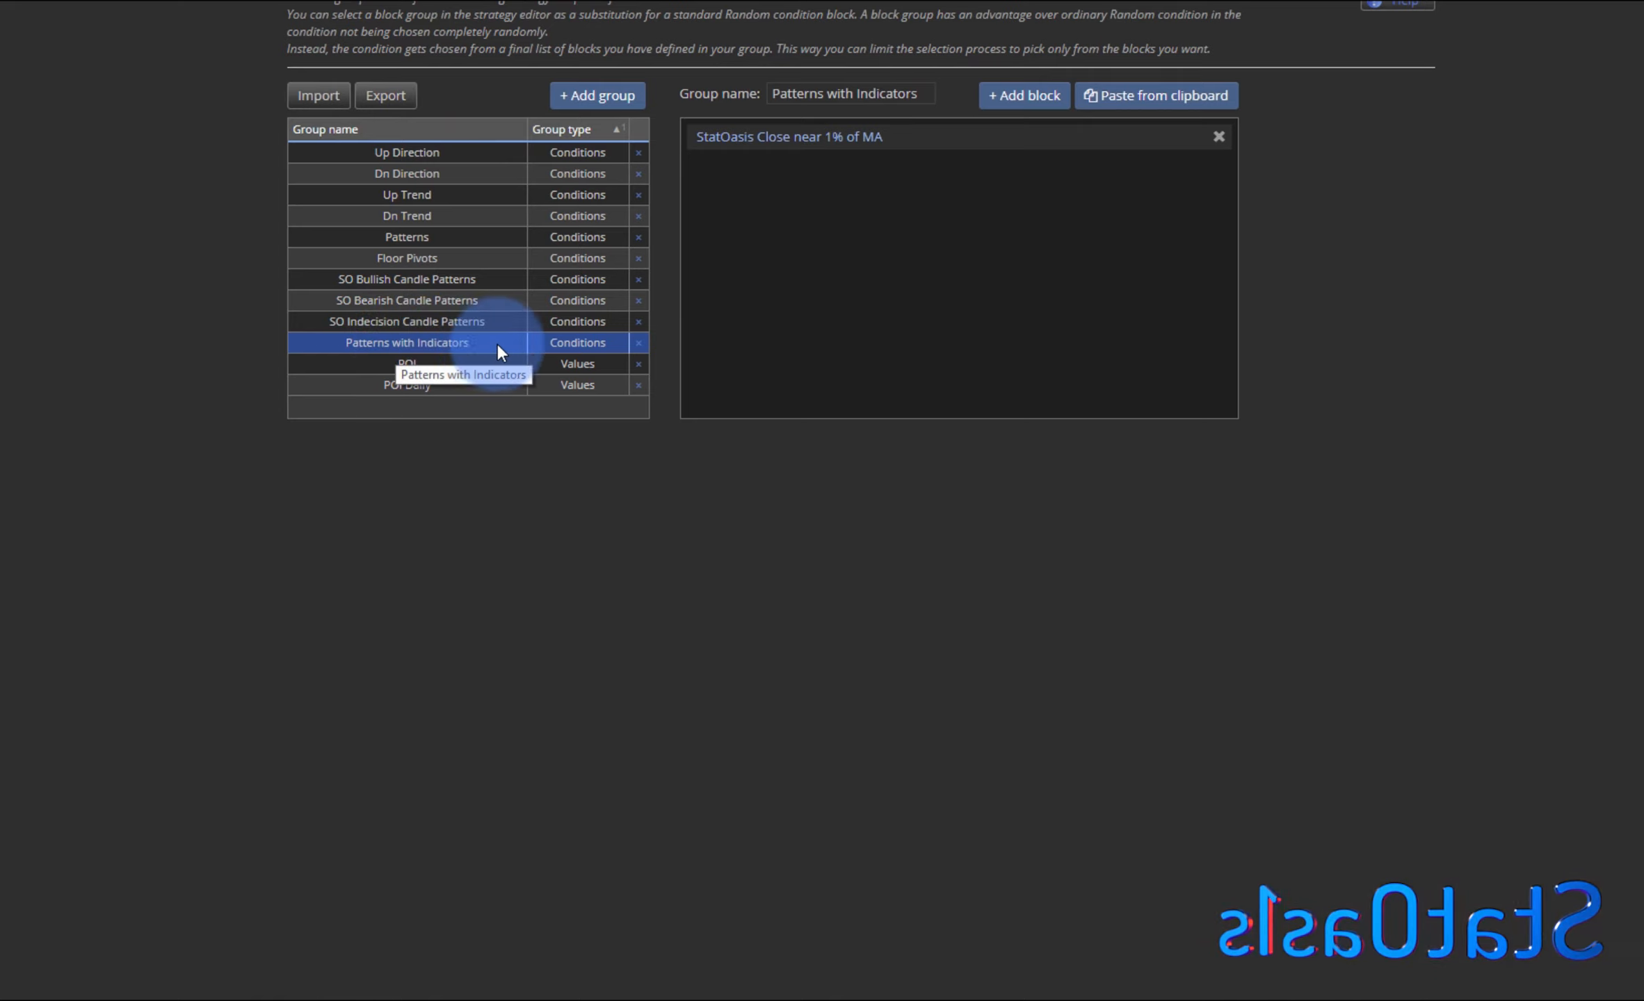
click(800, 143)
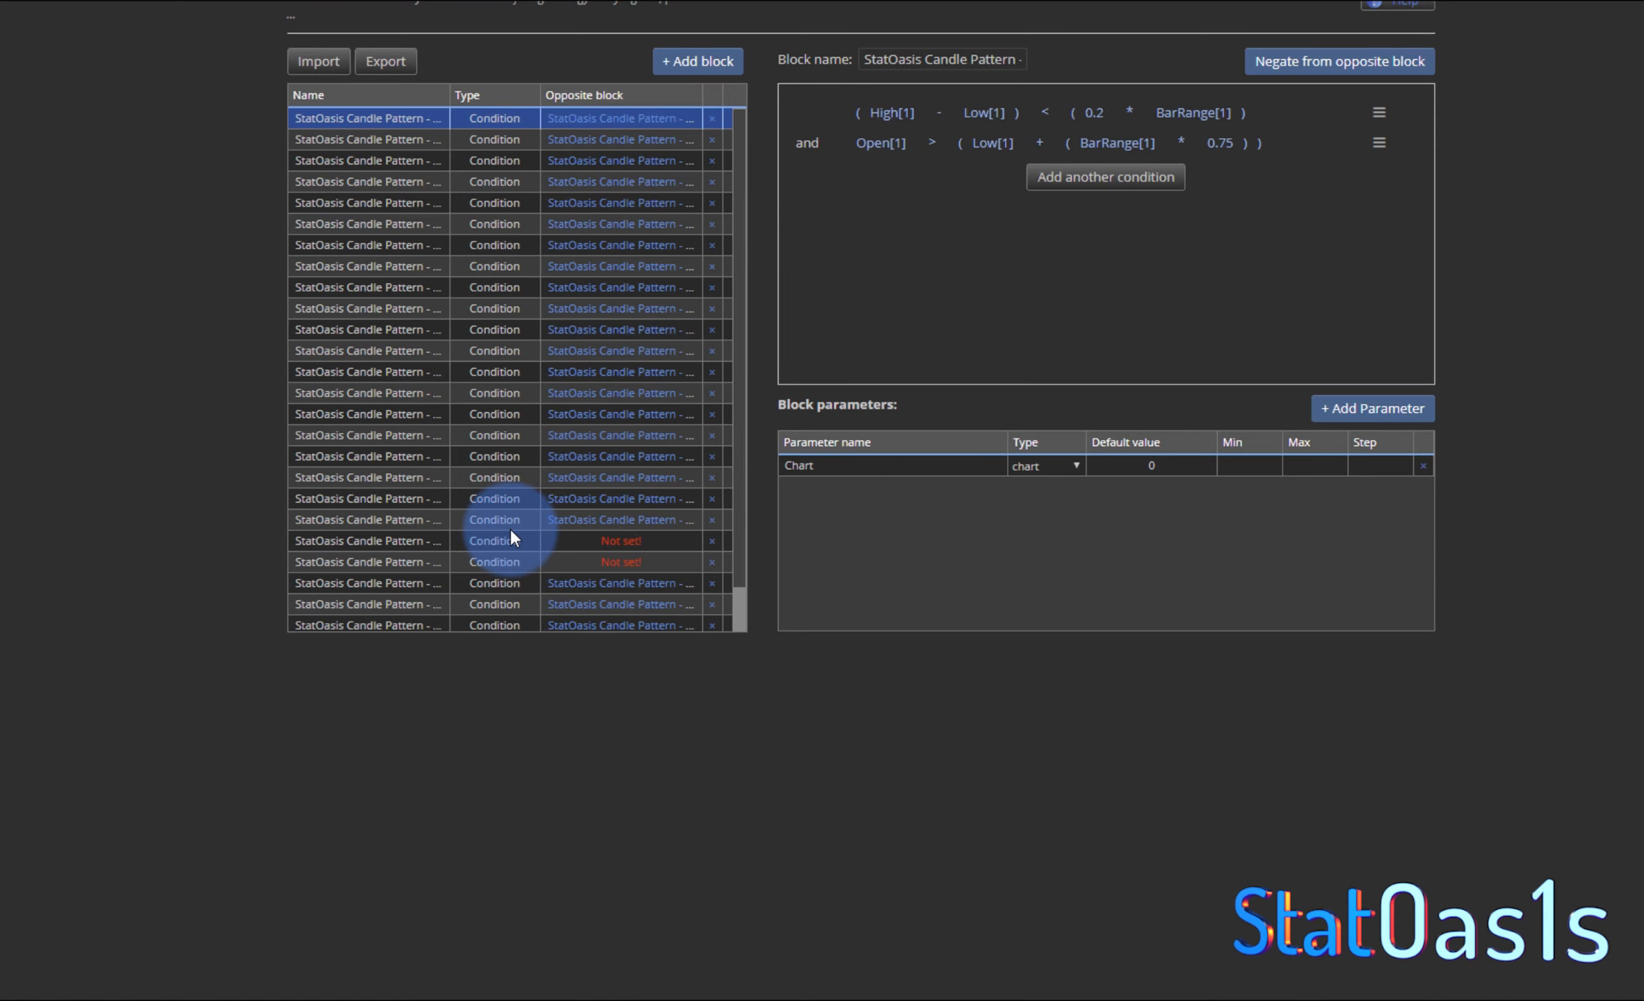
scroll(510, 529, down, 1)
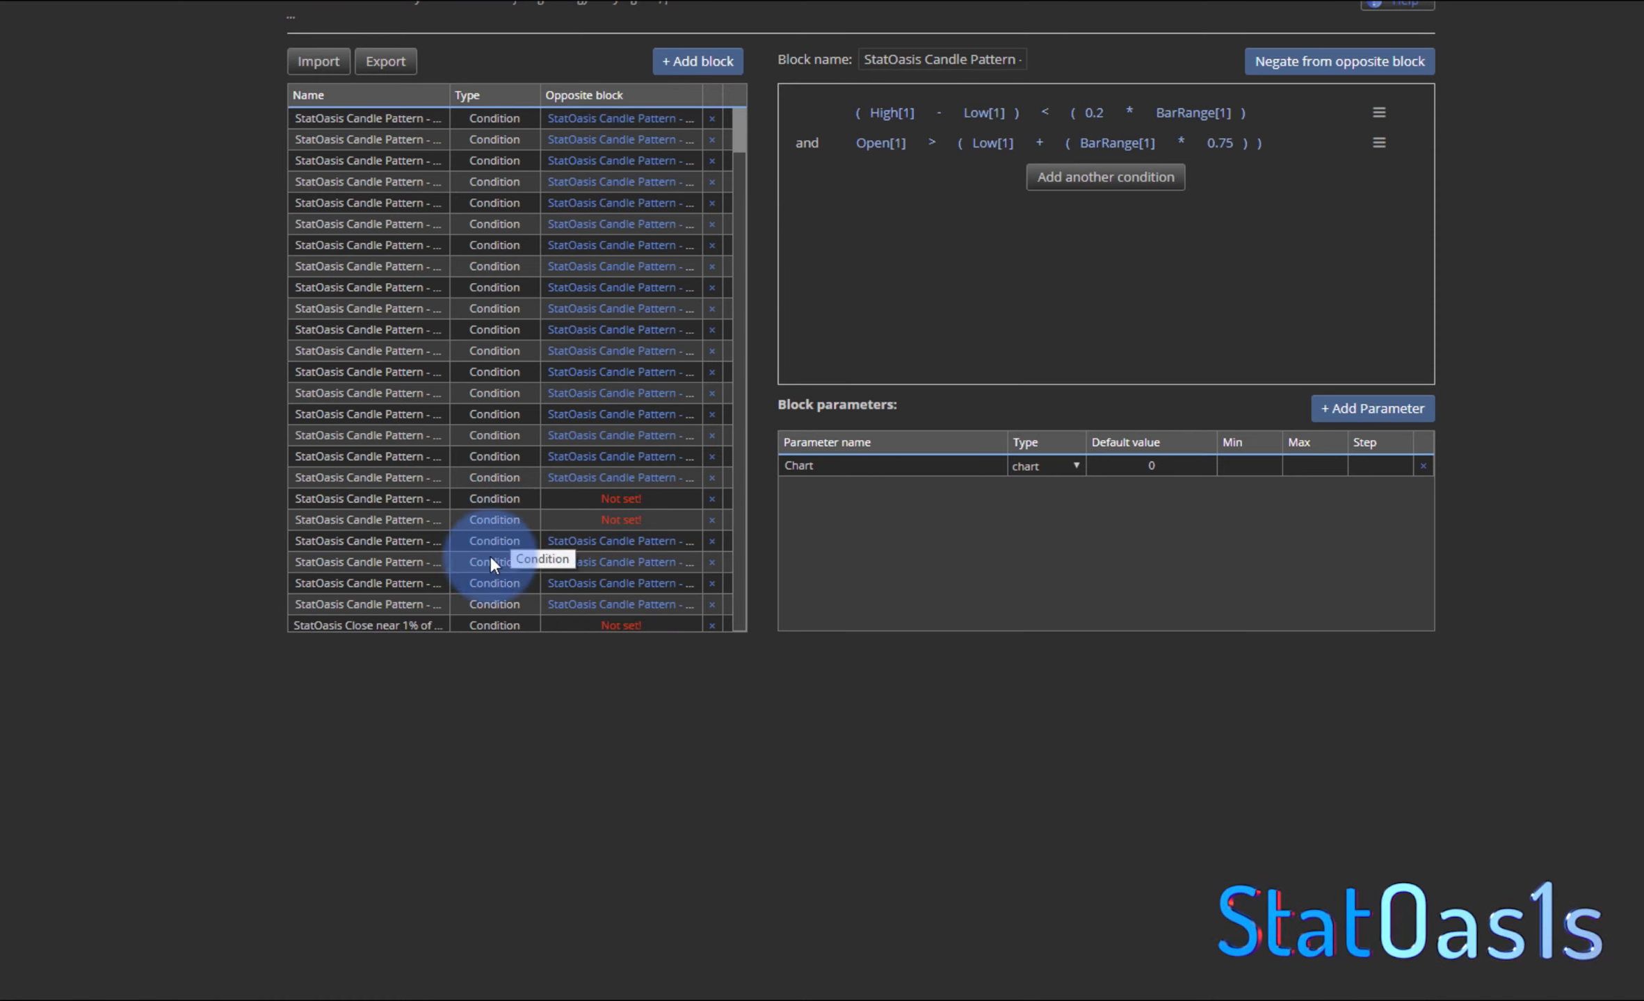
click(397, 628)
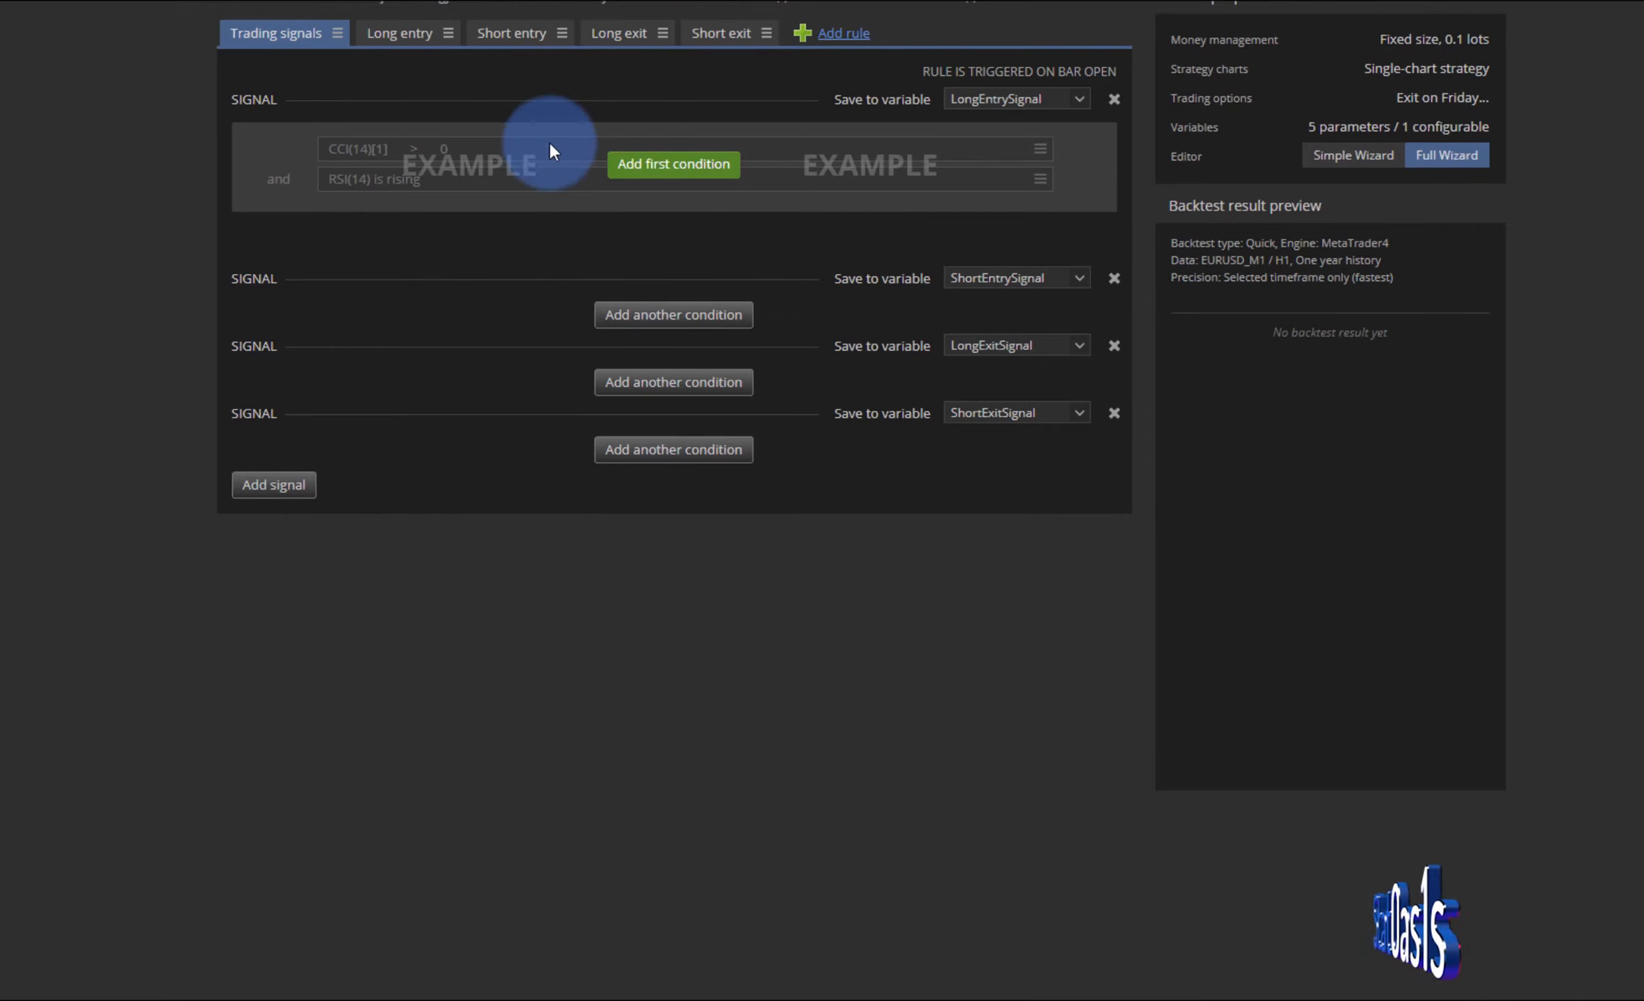
- Add the StatOasis Close near 1% of MA custom block as the first condition of the long entry signal
click(664, 162)
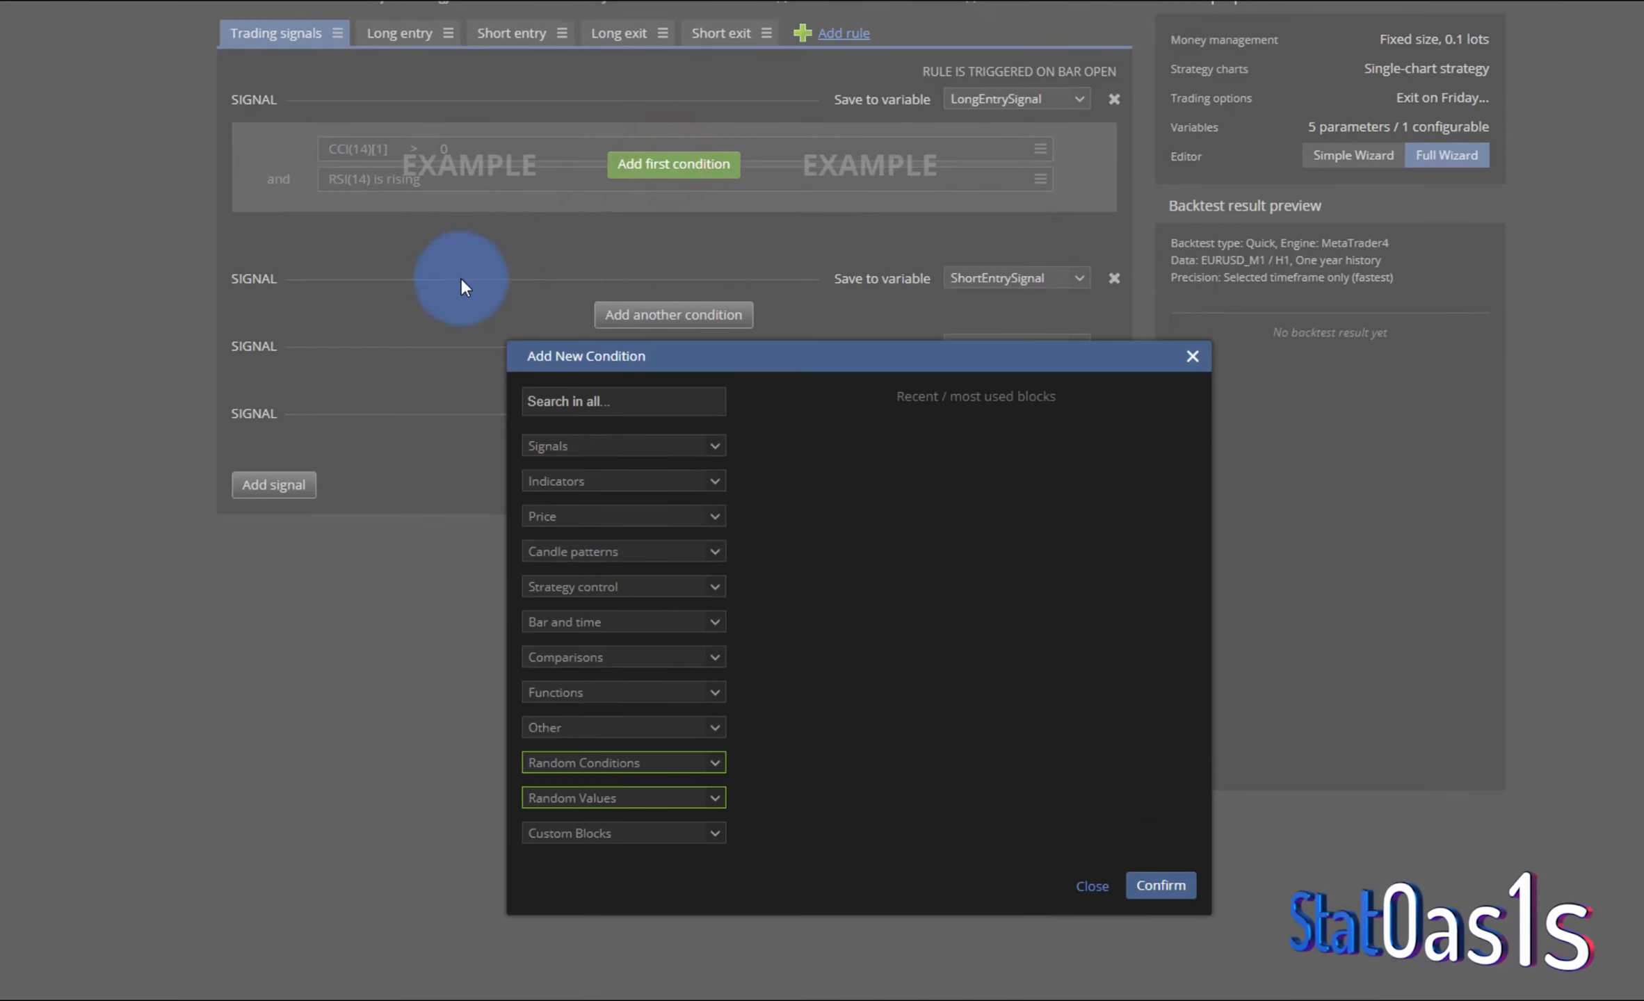
click(616, 833)
scroll(702, 767, down, 4)
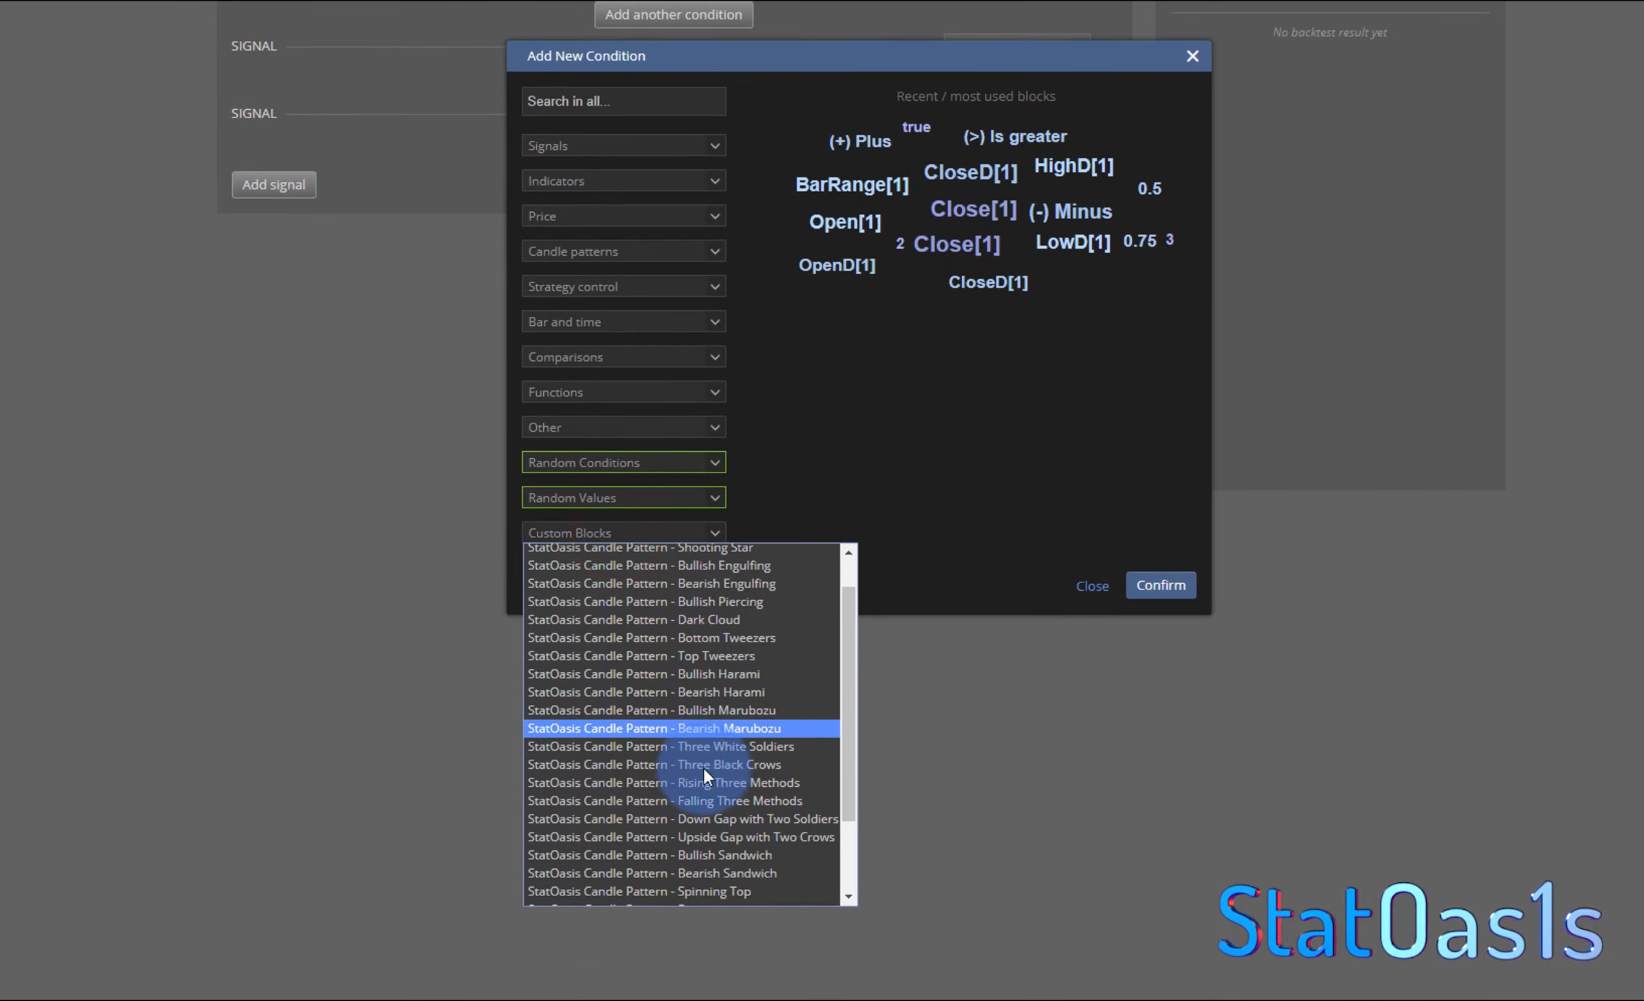
click(675, 897)
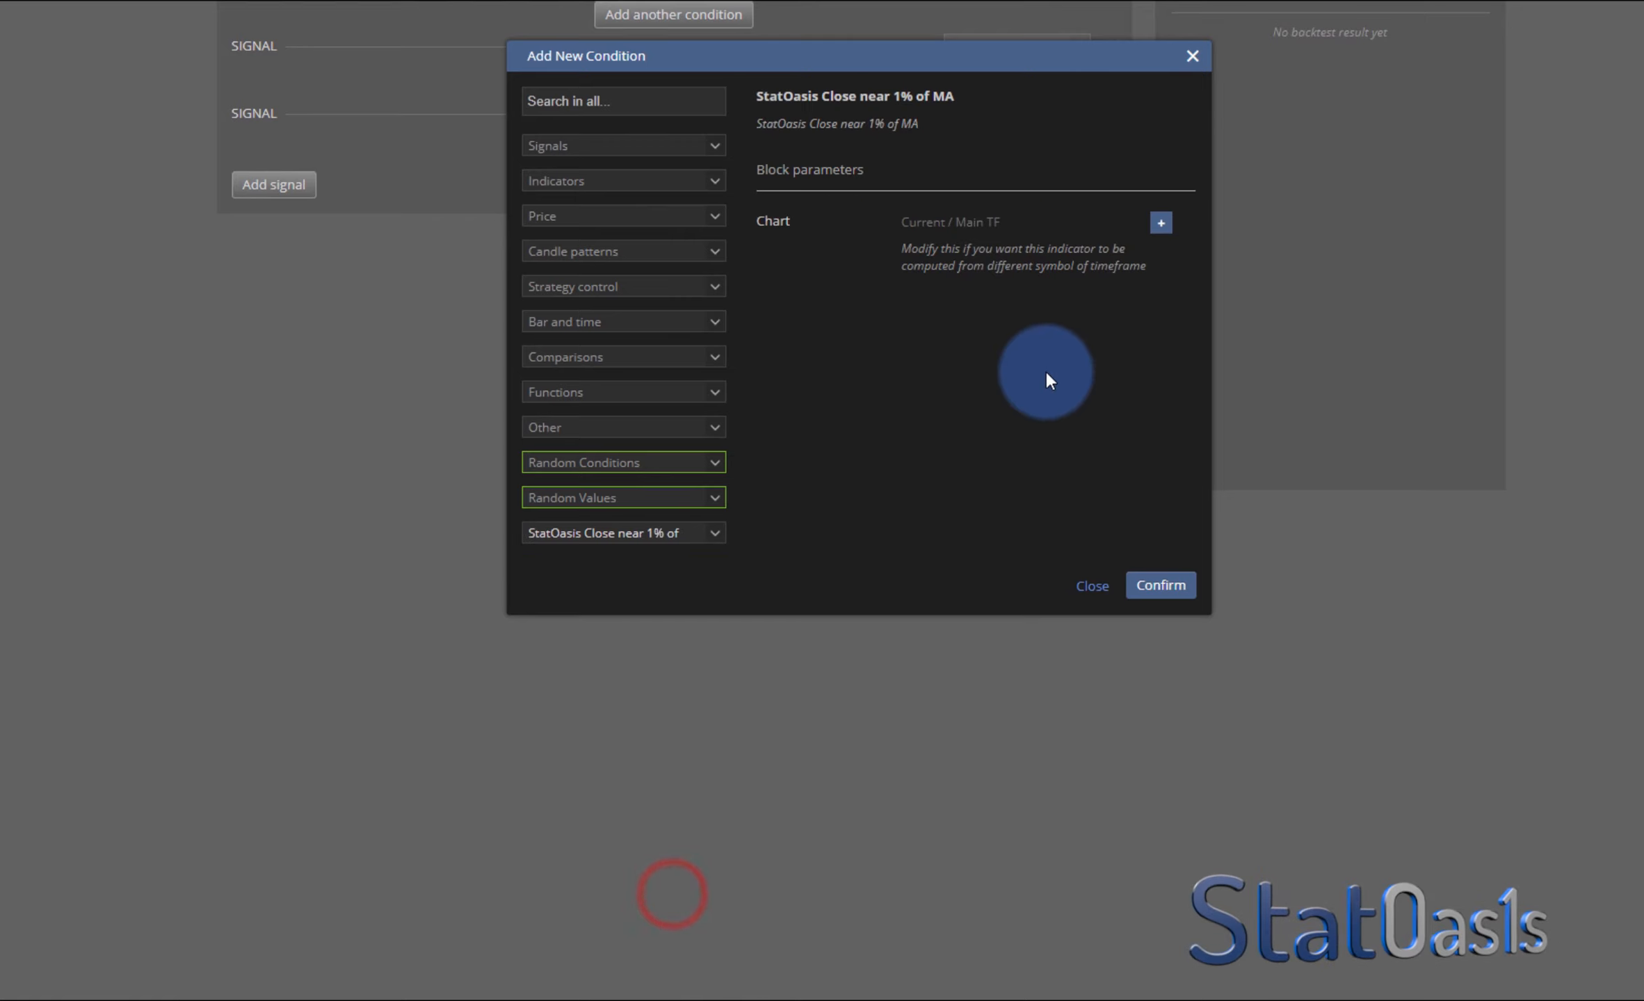
click(1162, 585)
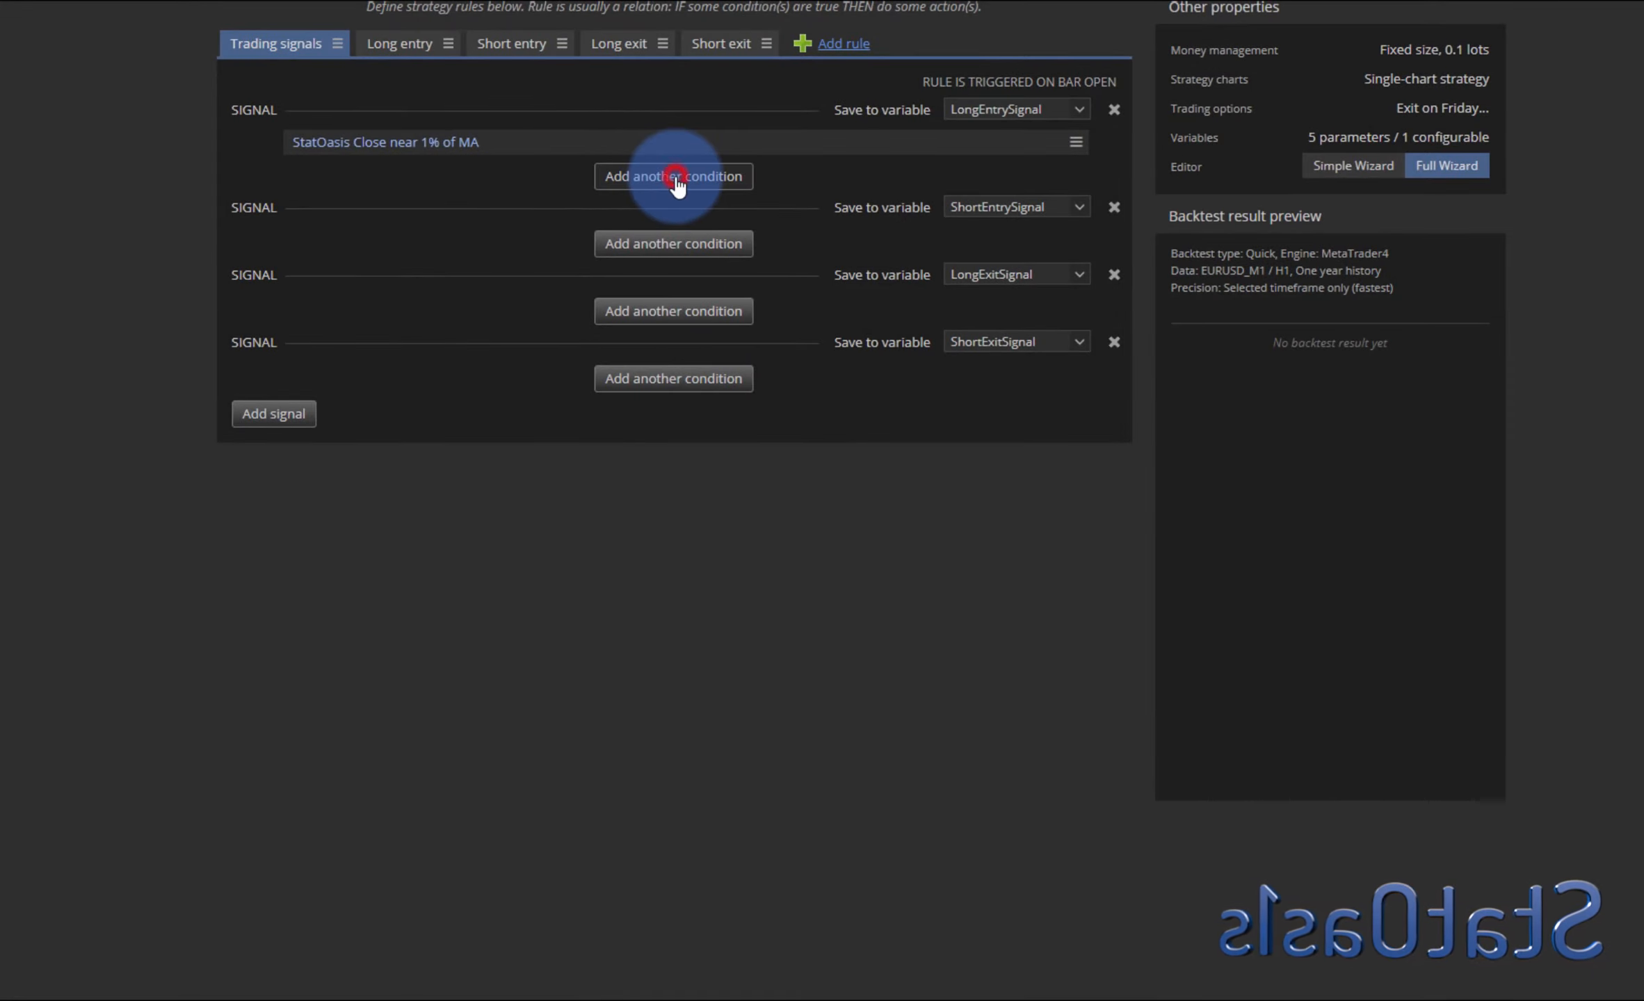
- Add a RandomCondition to the long entry signal using the SO Bullish Candle Patterns random group
click(676, 180)
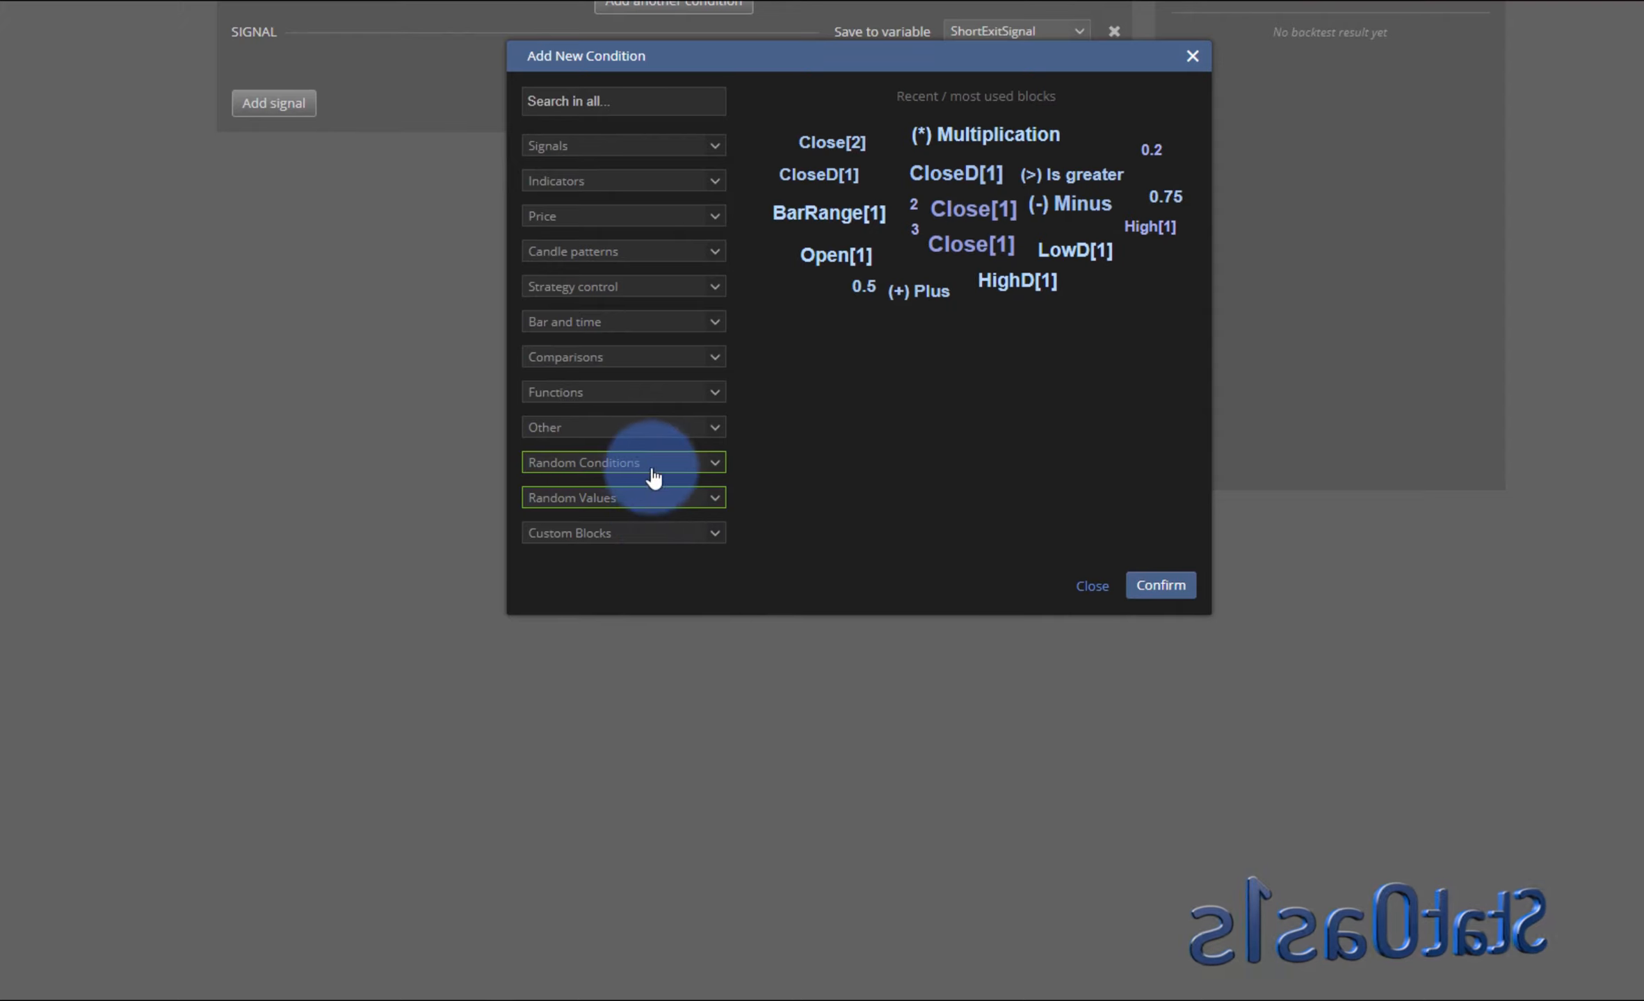
click(652, 473)
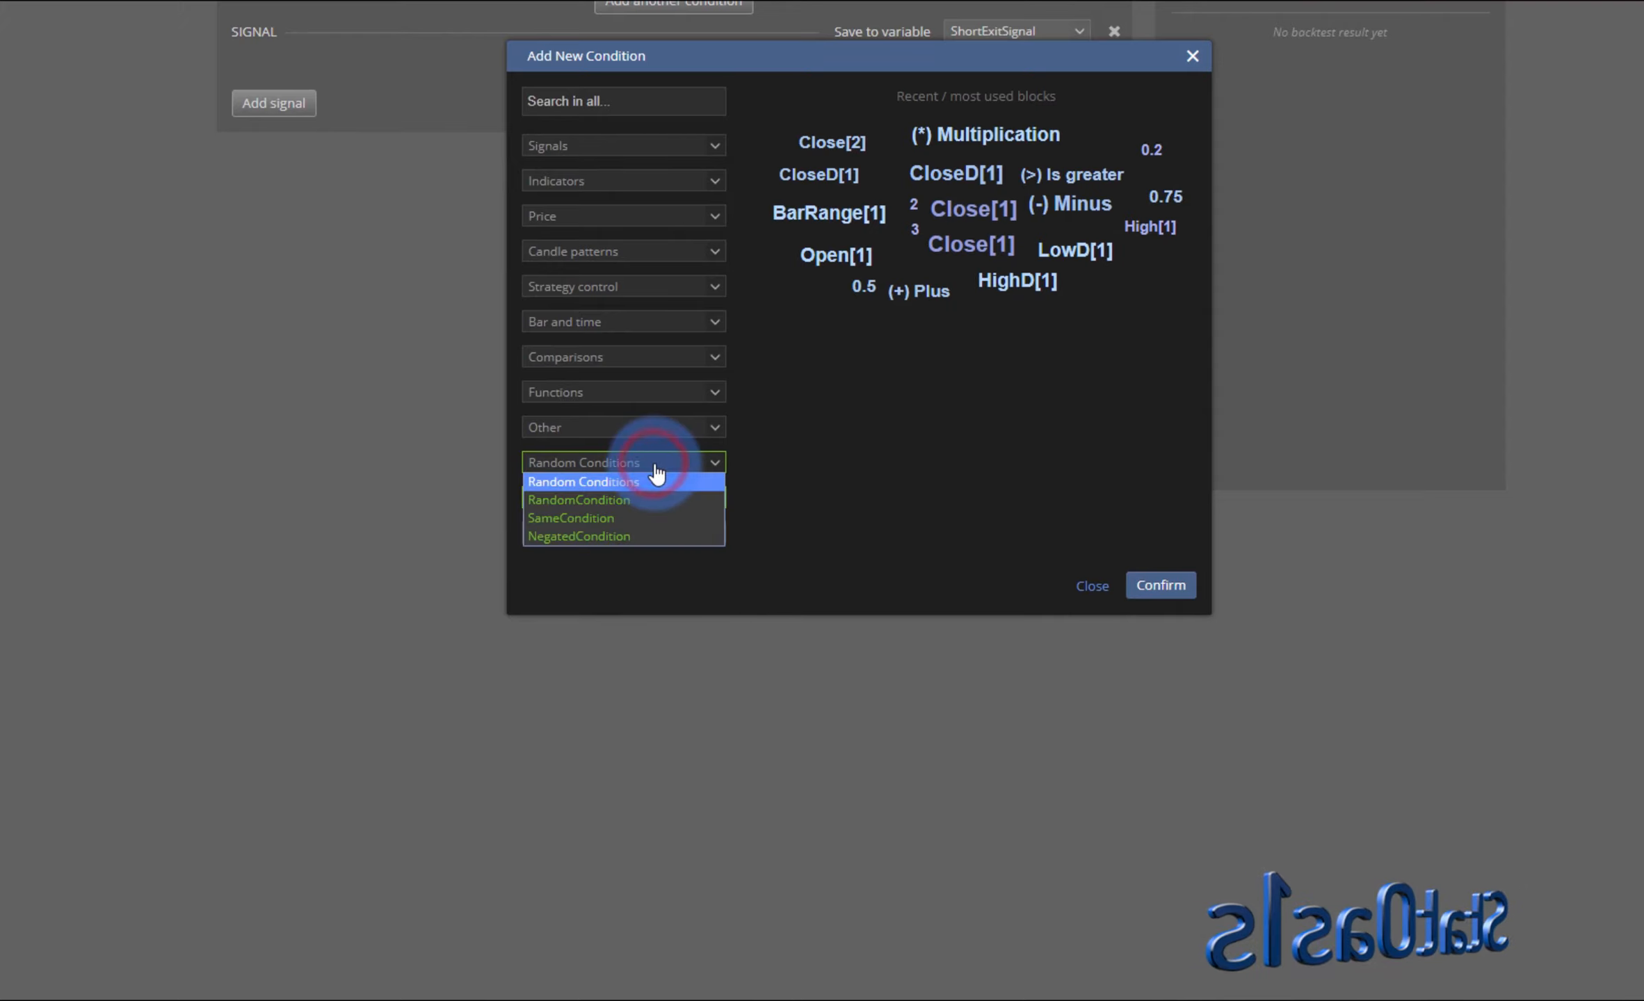
click(643, 504)
click(1002, 323)
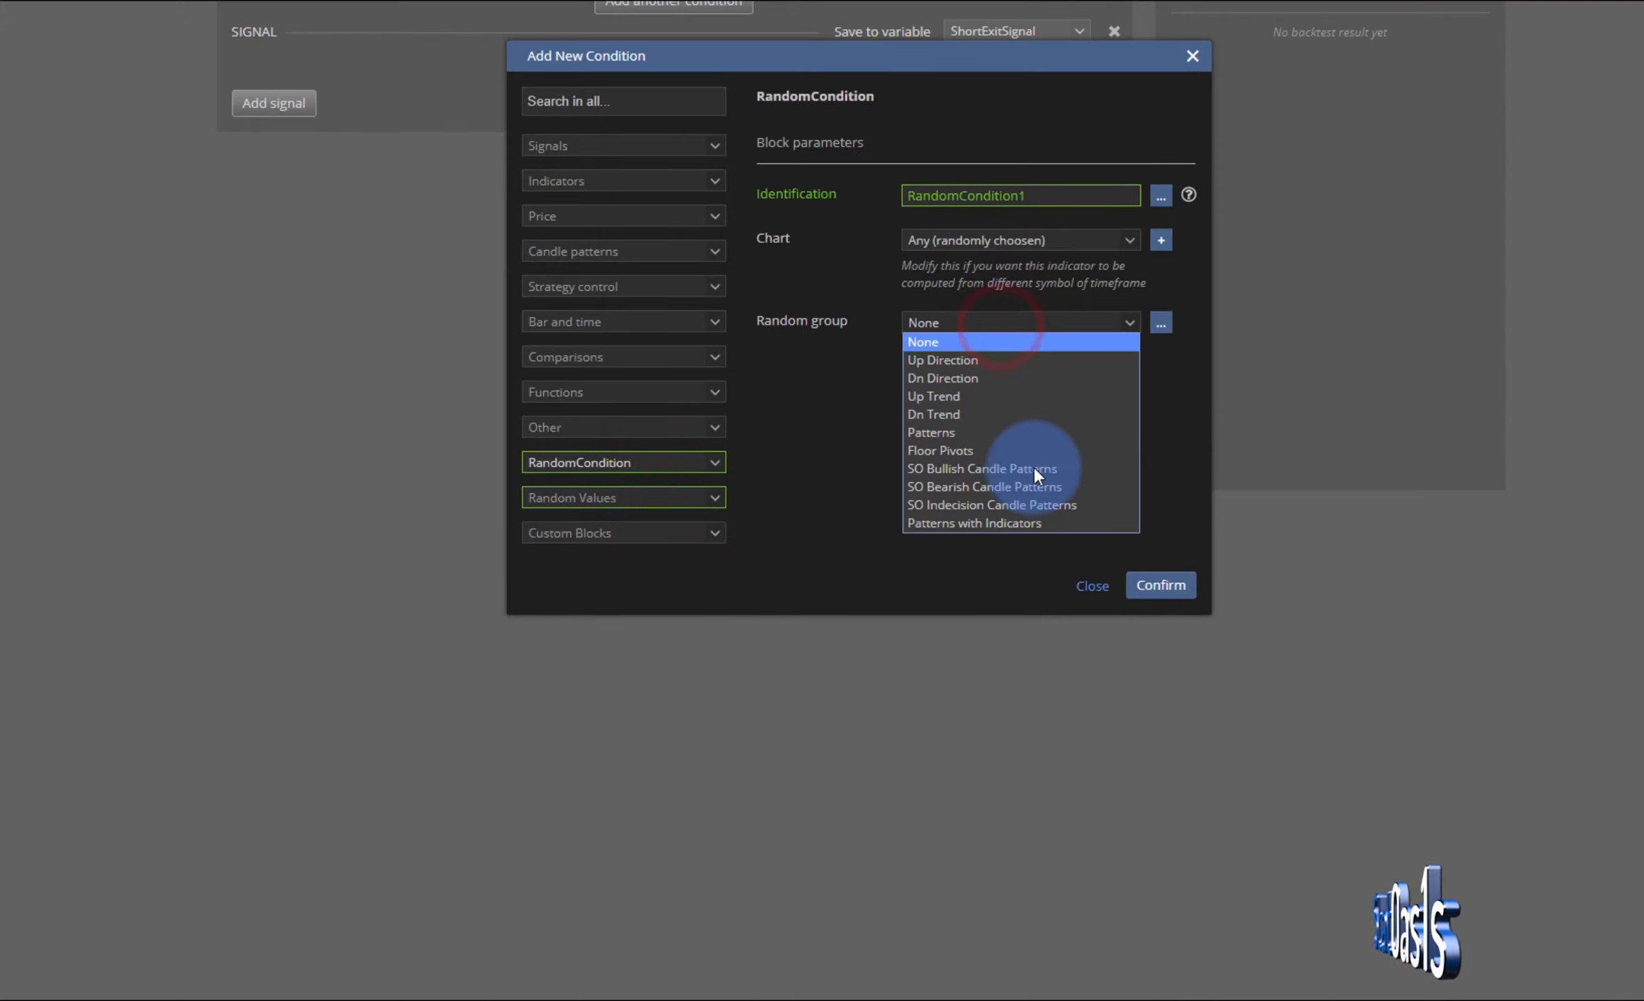
click(1008, 470)
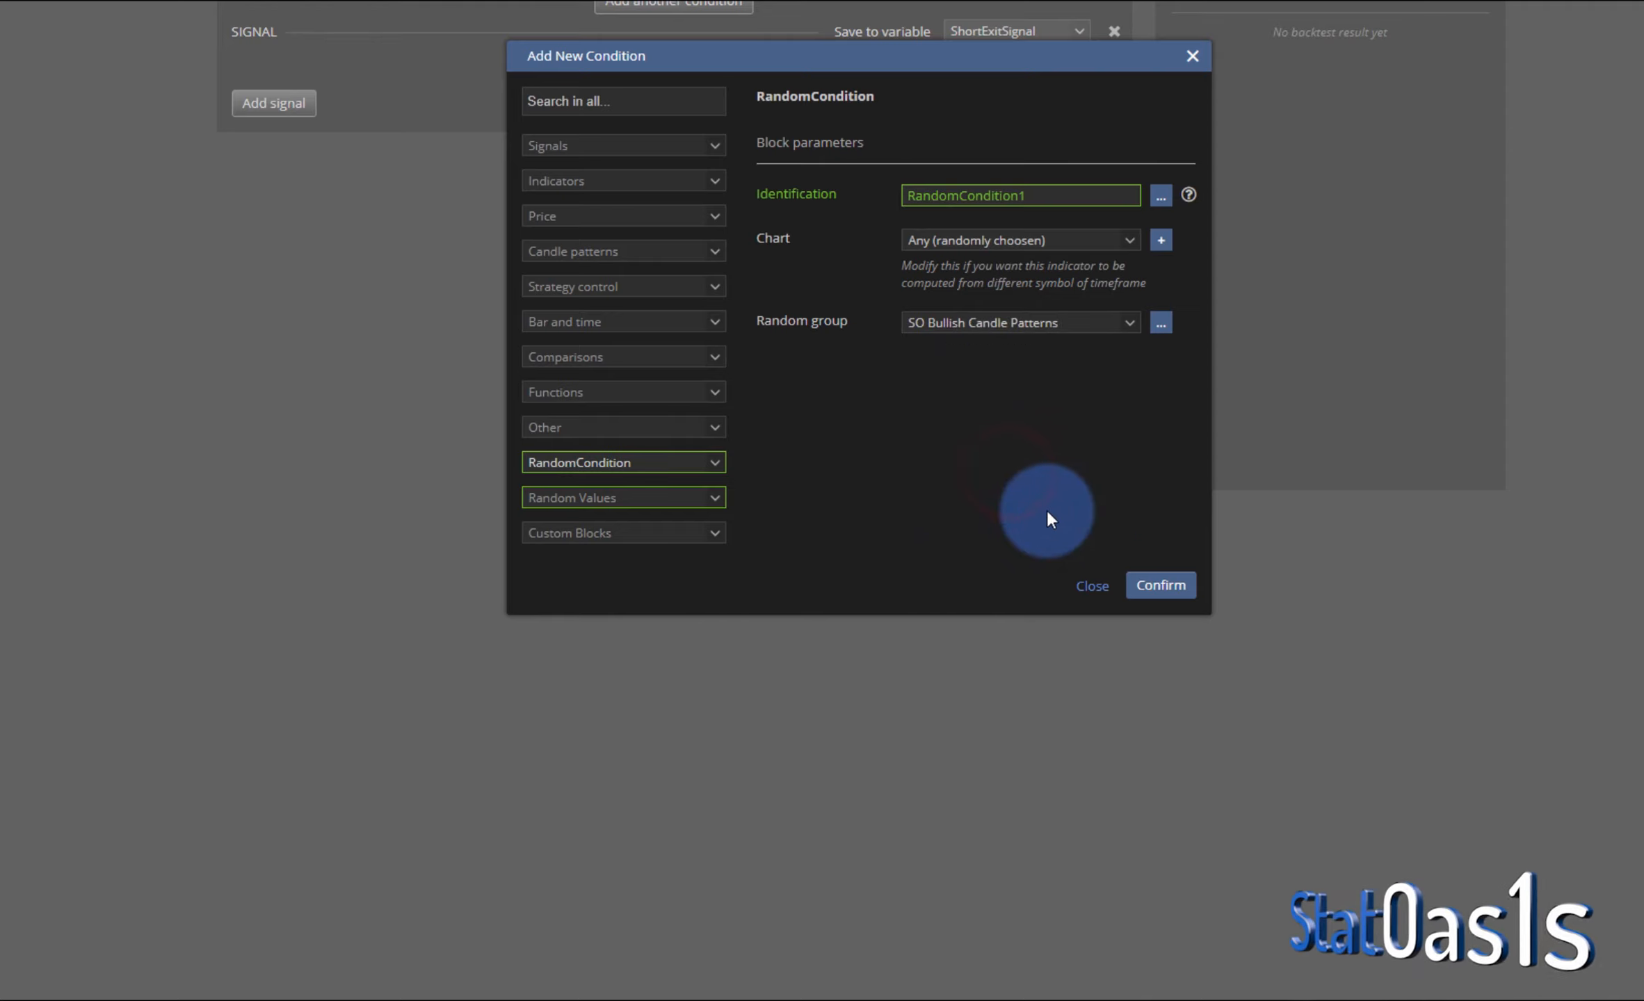
click(1148, 583)
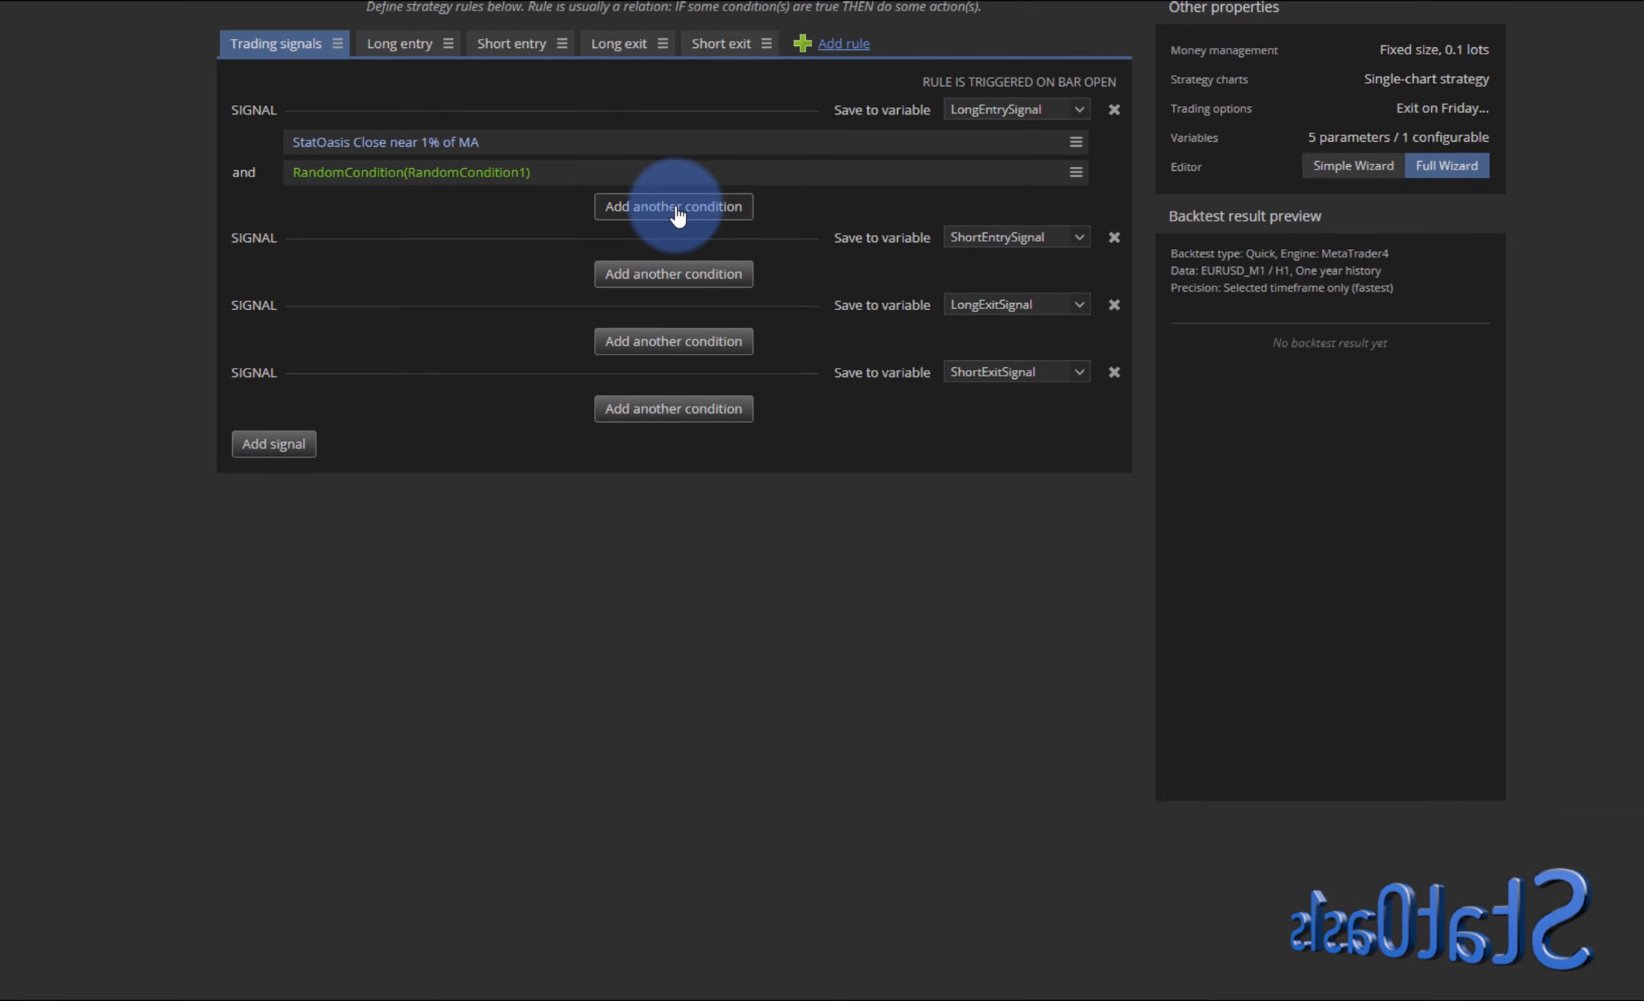
- Add another RandomCondition to the long entry signal using the SO Indecision Candle Patterns random group
click(675, 206)
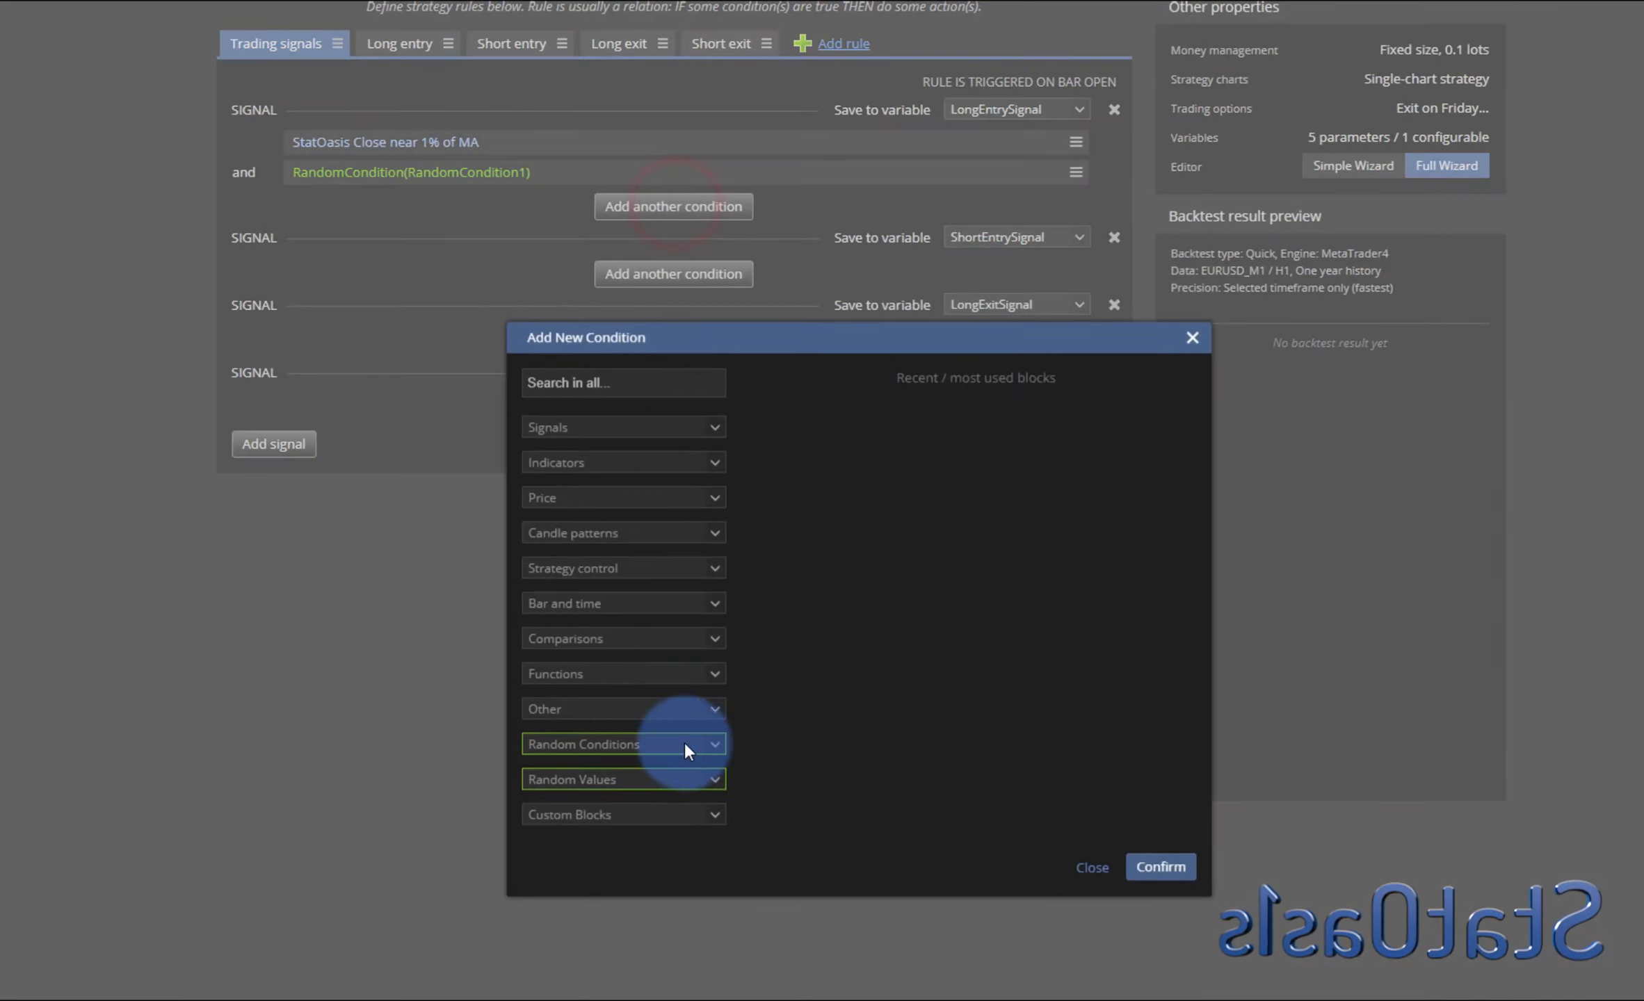
click(666, 465)
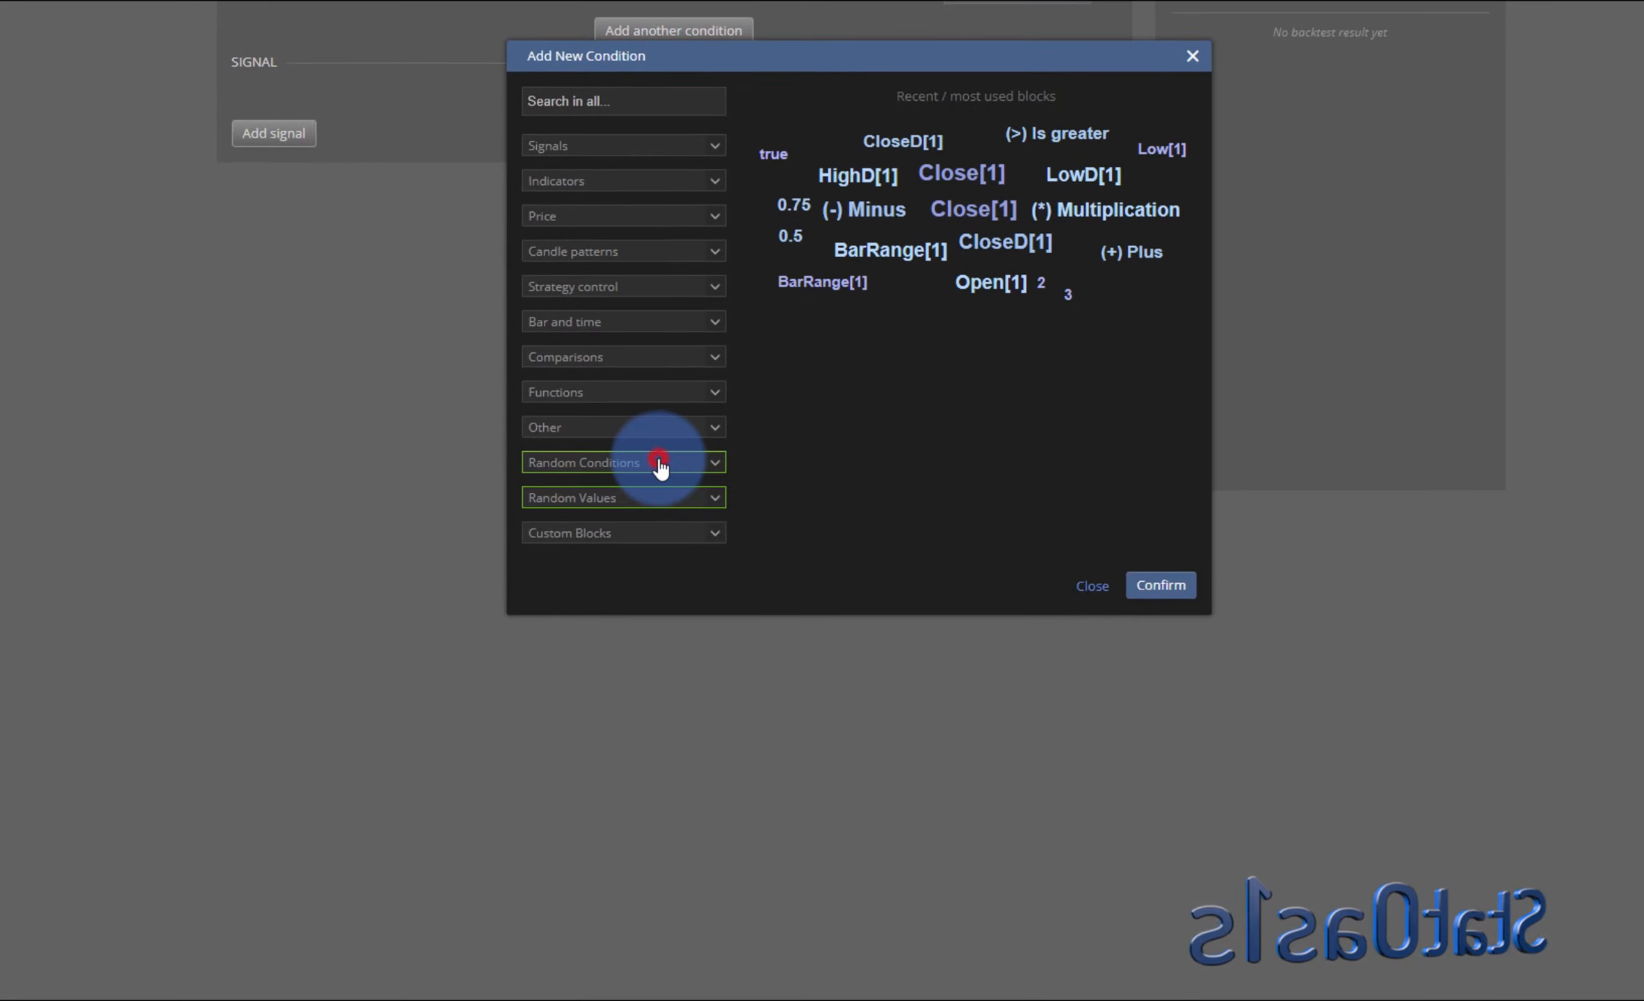
click(622, 502)
click(1035, 324)
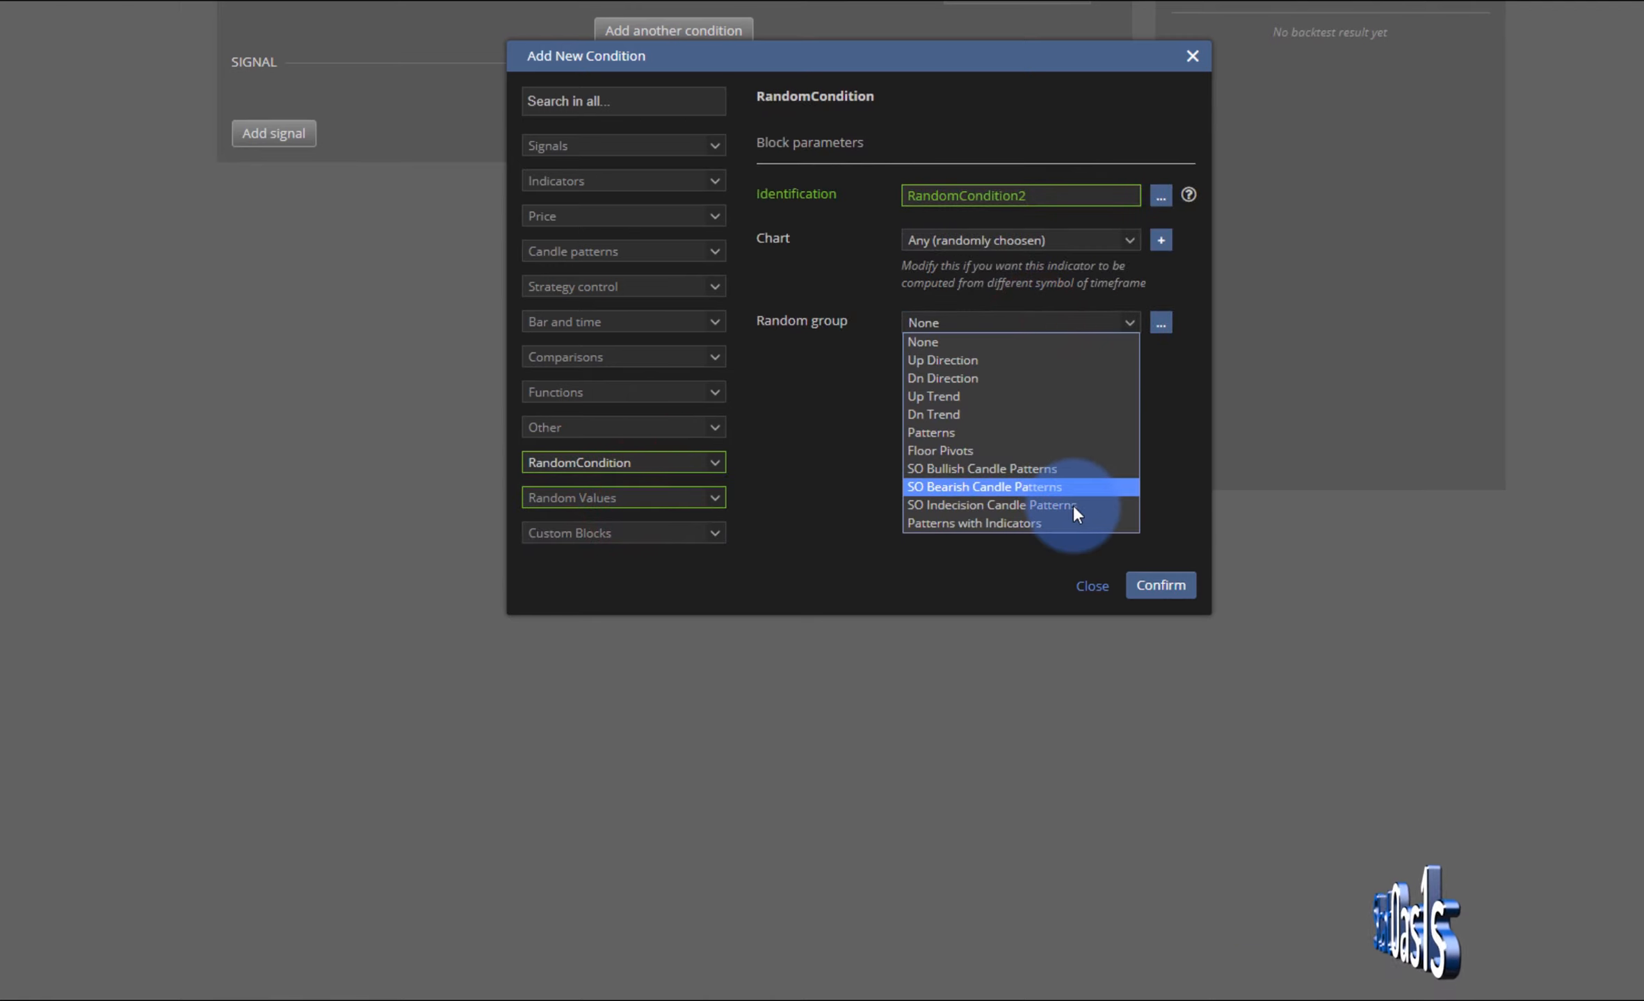
click(1037, 508)
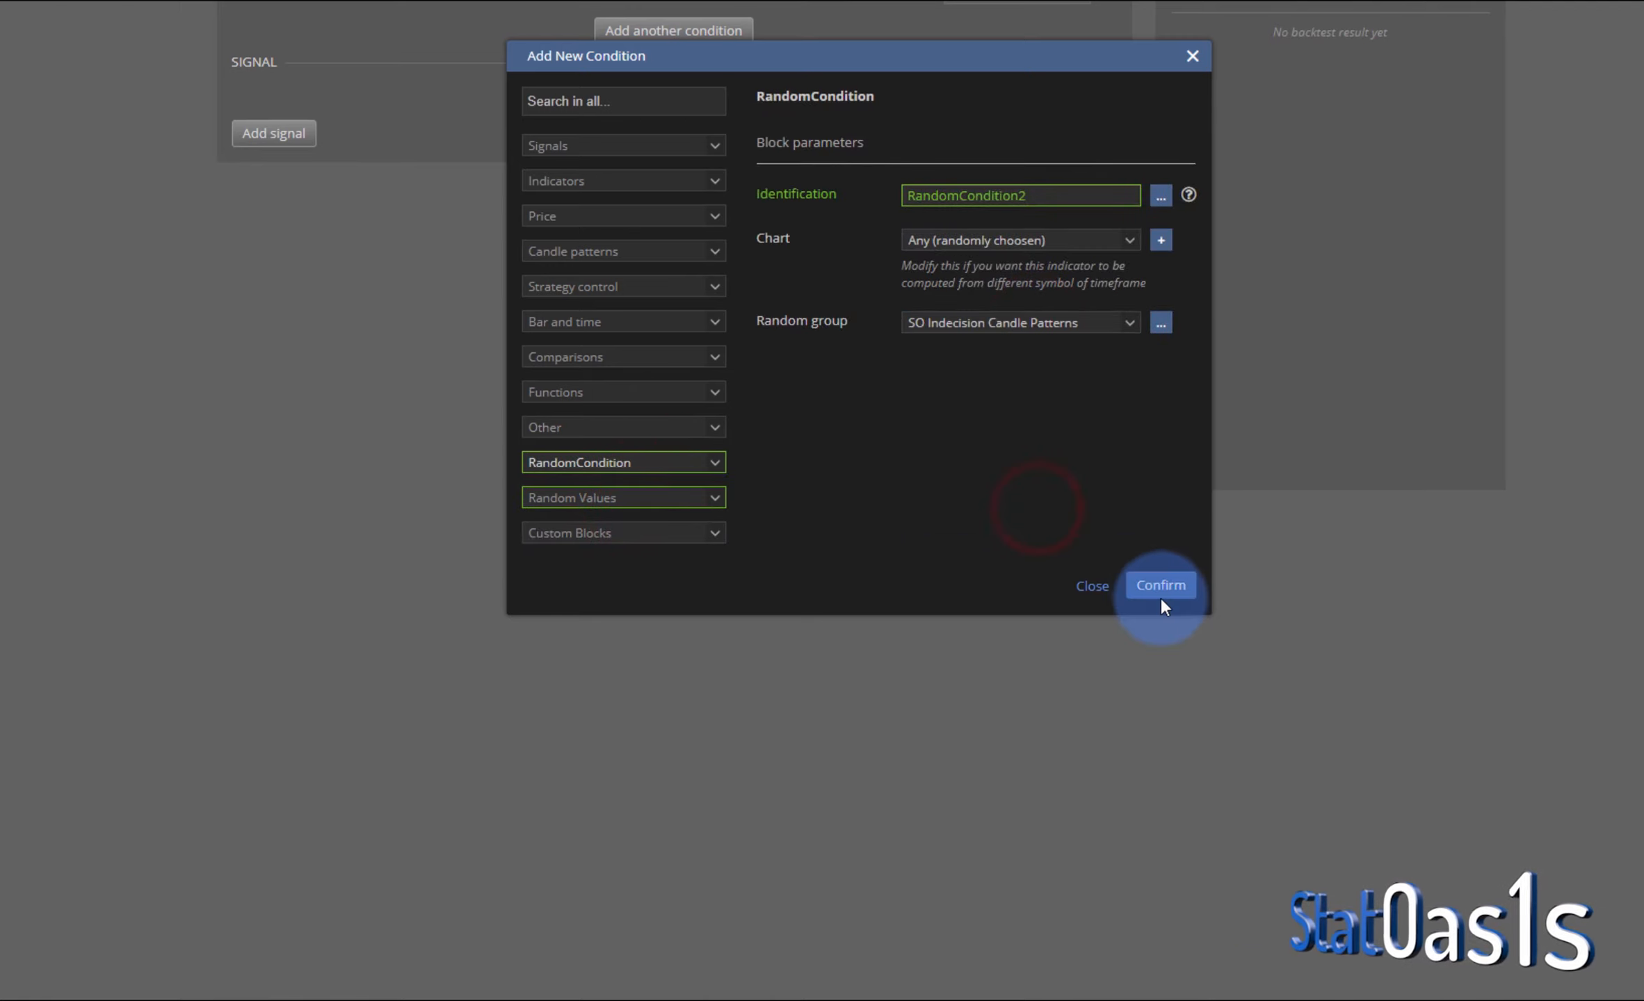
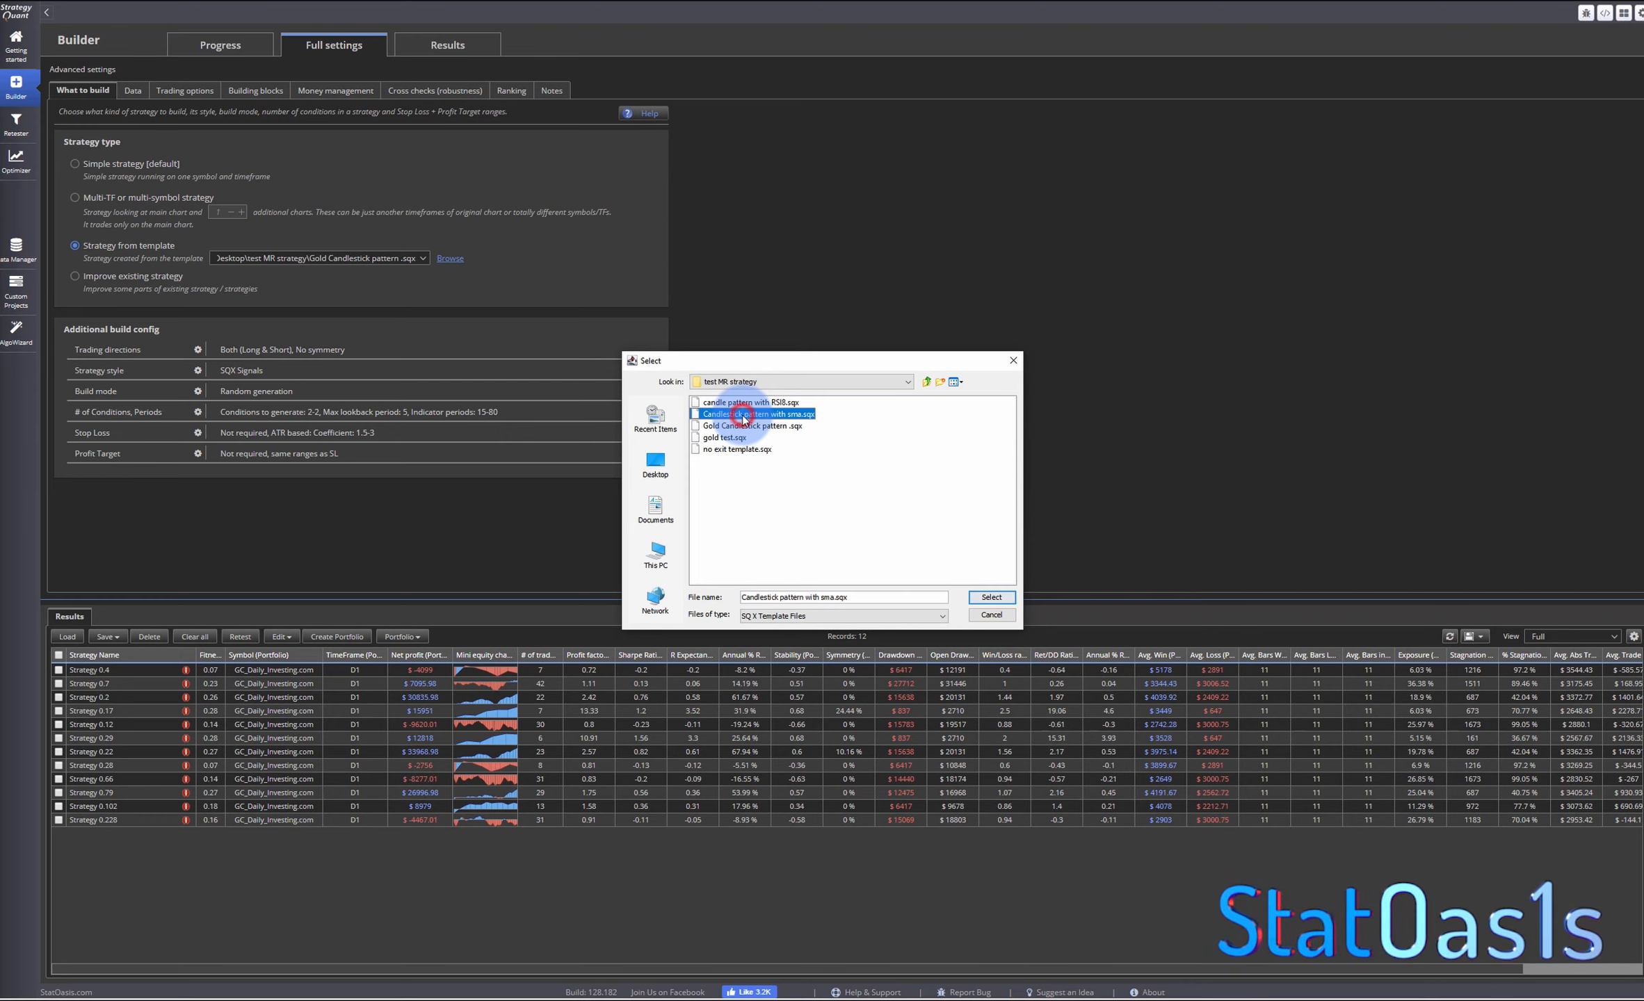
- Load the Candlestick pattern with sma.sqx template as the strategy source and clear all reports from the results databank
click(990, 597)
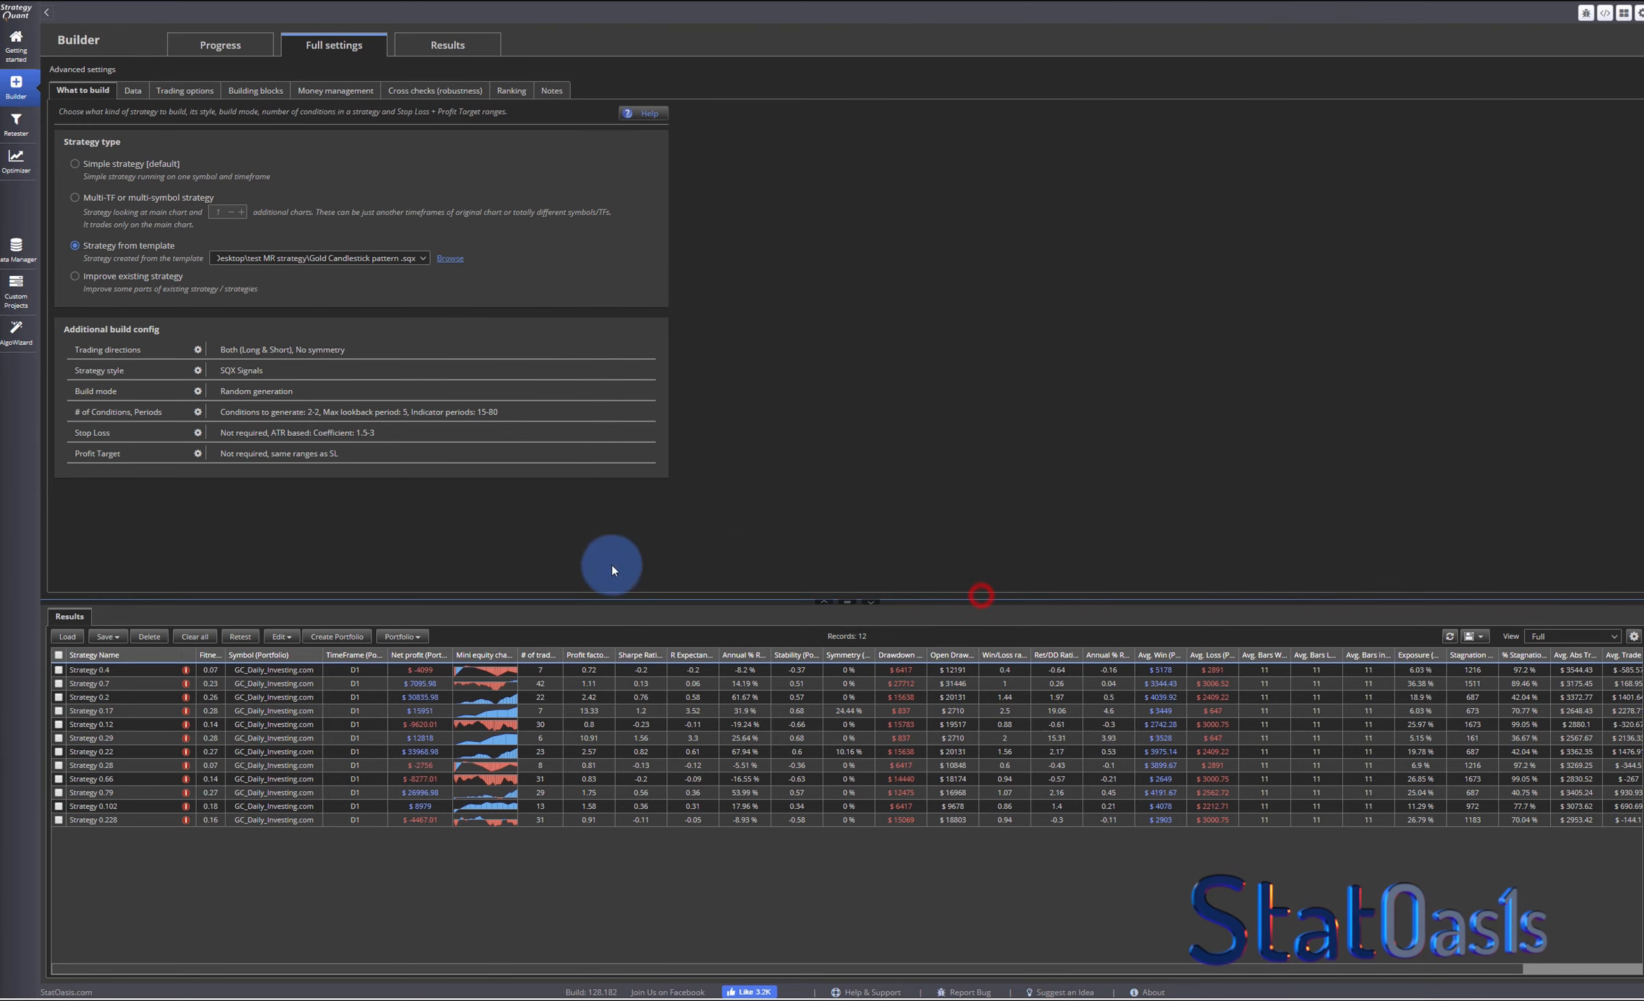
click(195, 636)
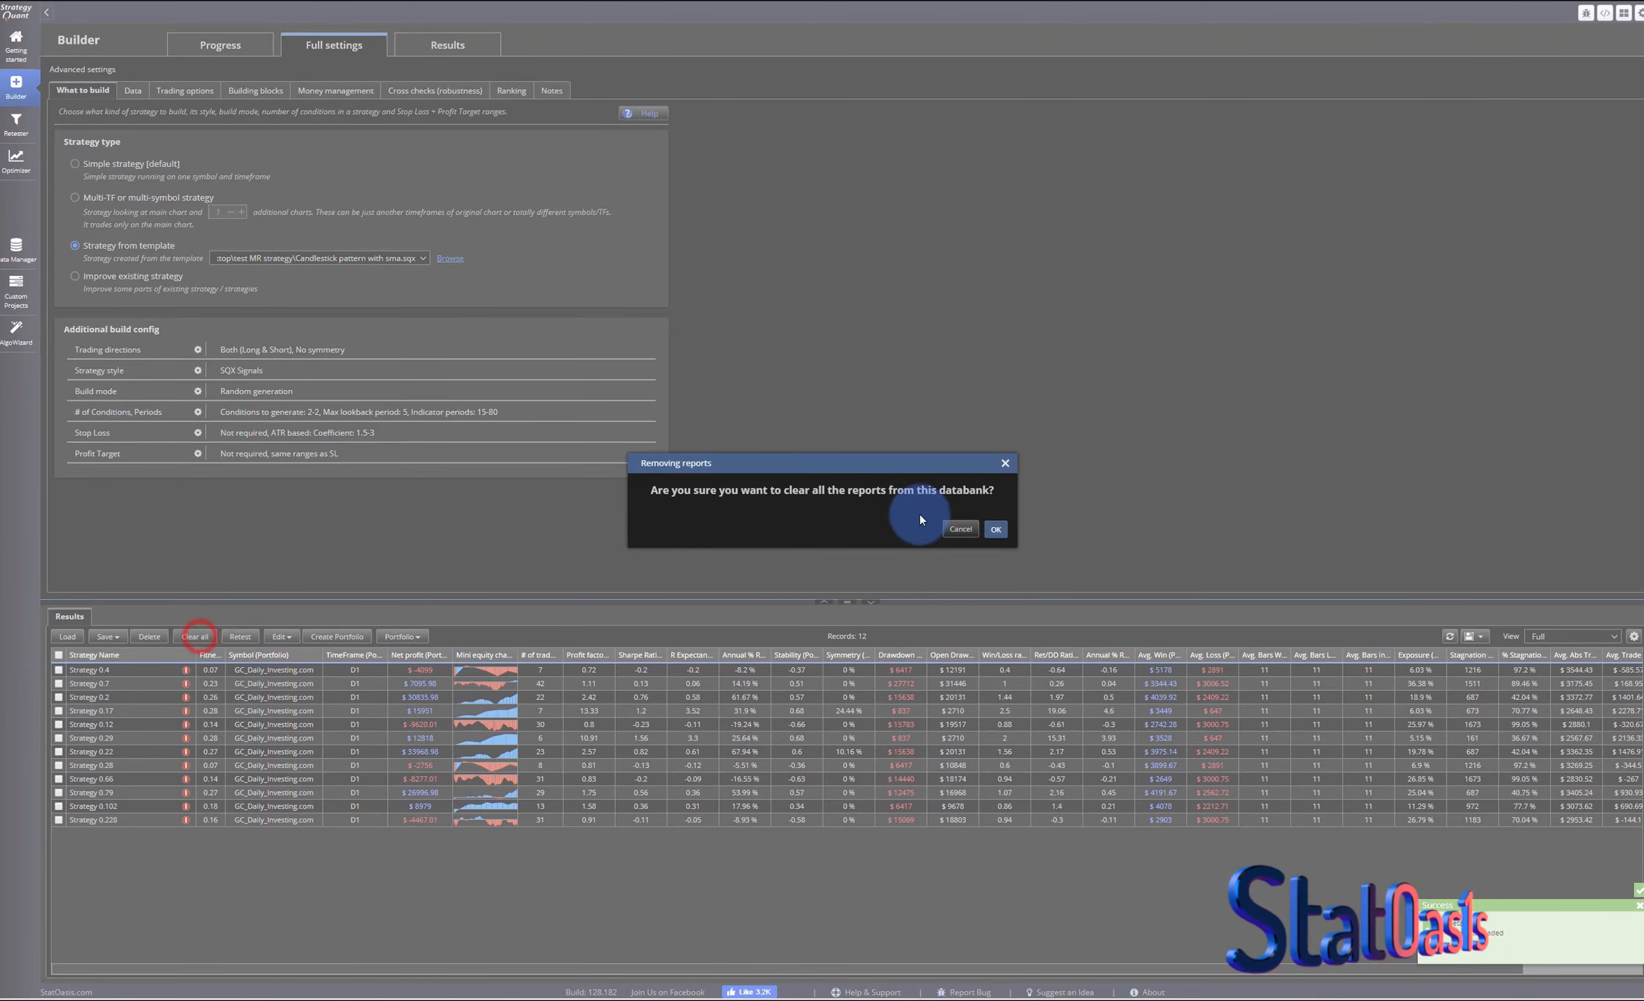
click(996, 528)
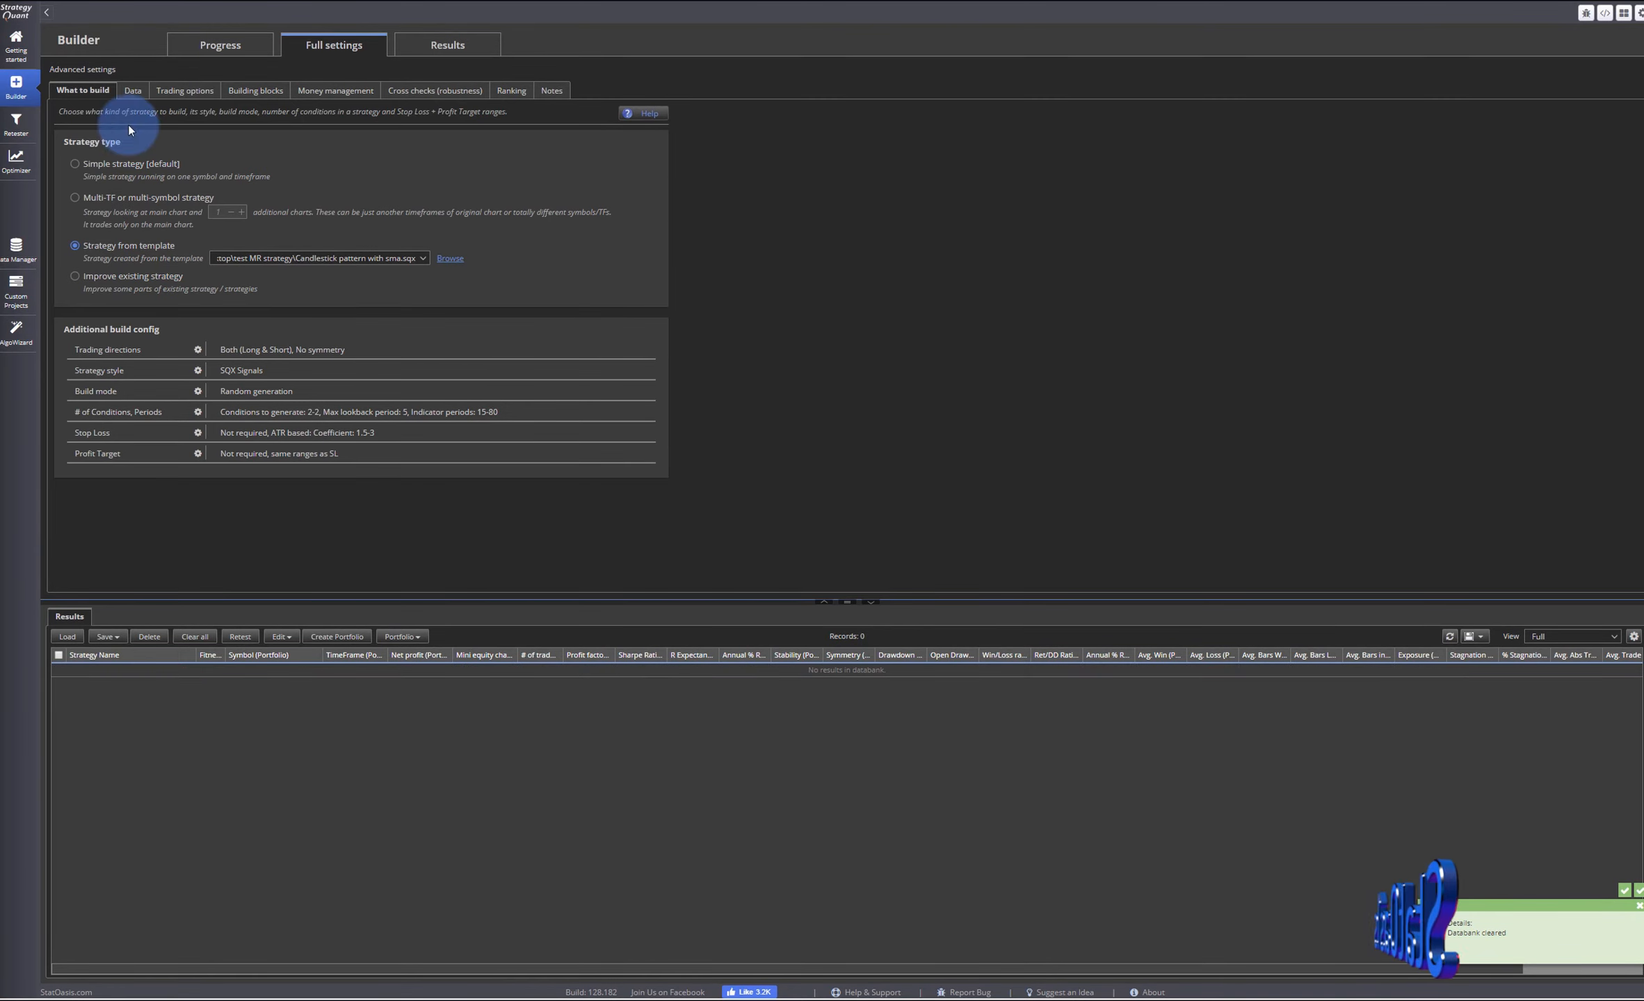
- Start building strategies from the template, then stop the generation
click(210, 46)
click(168, 93)
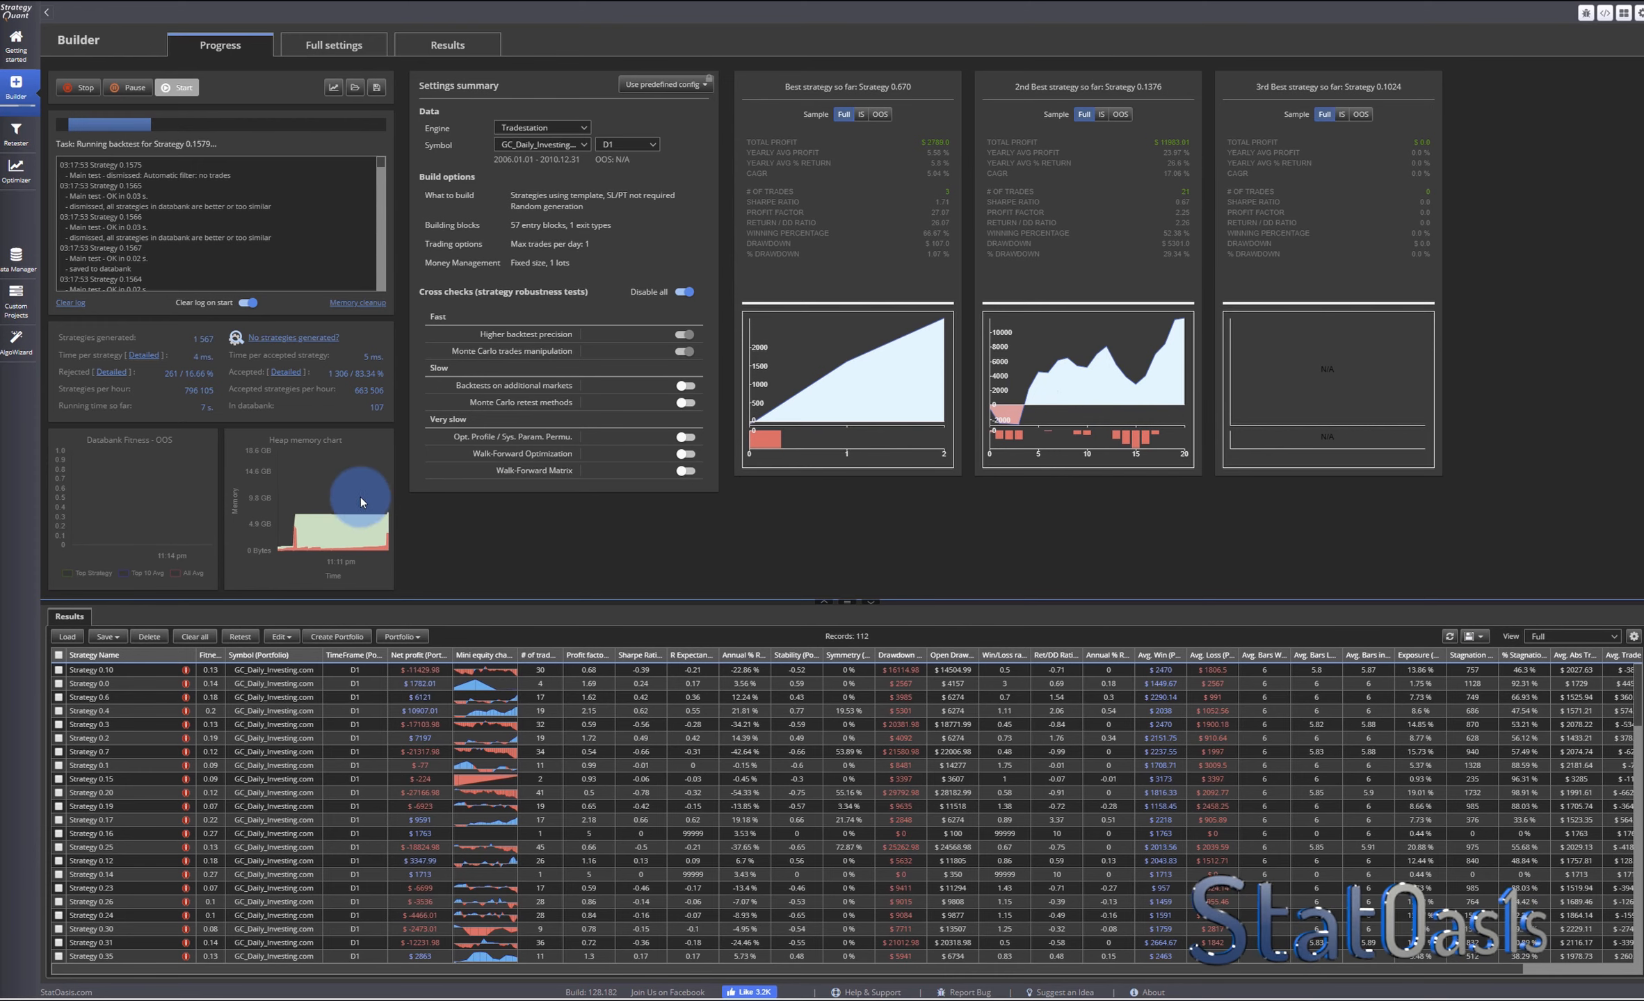
click(81, 92)
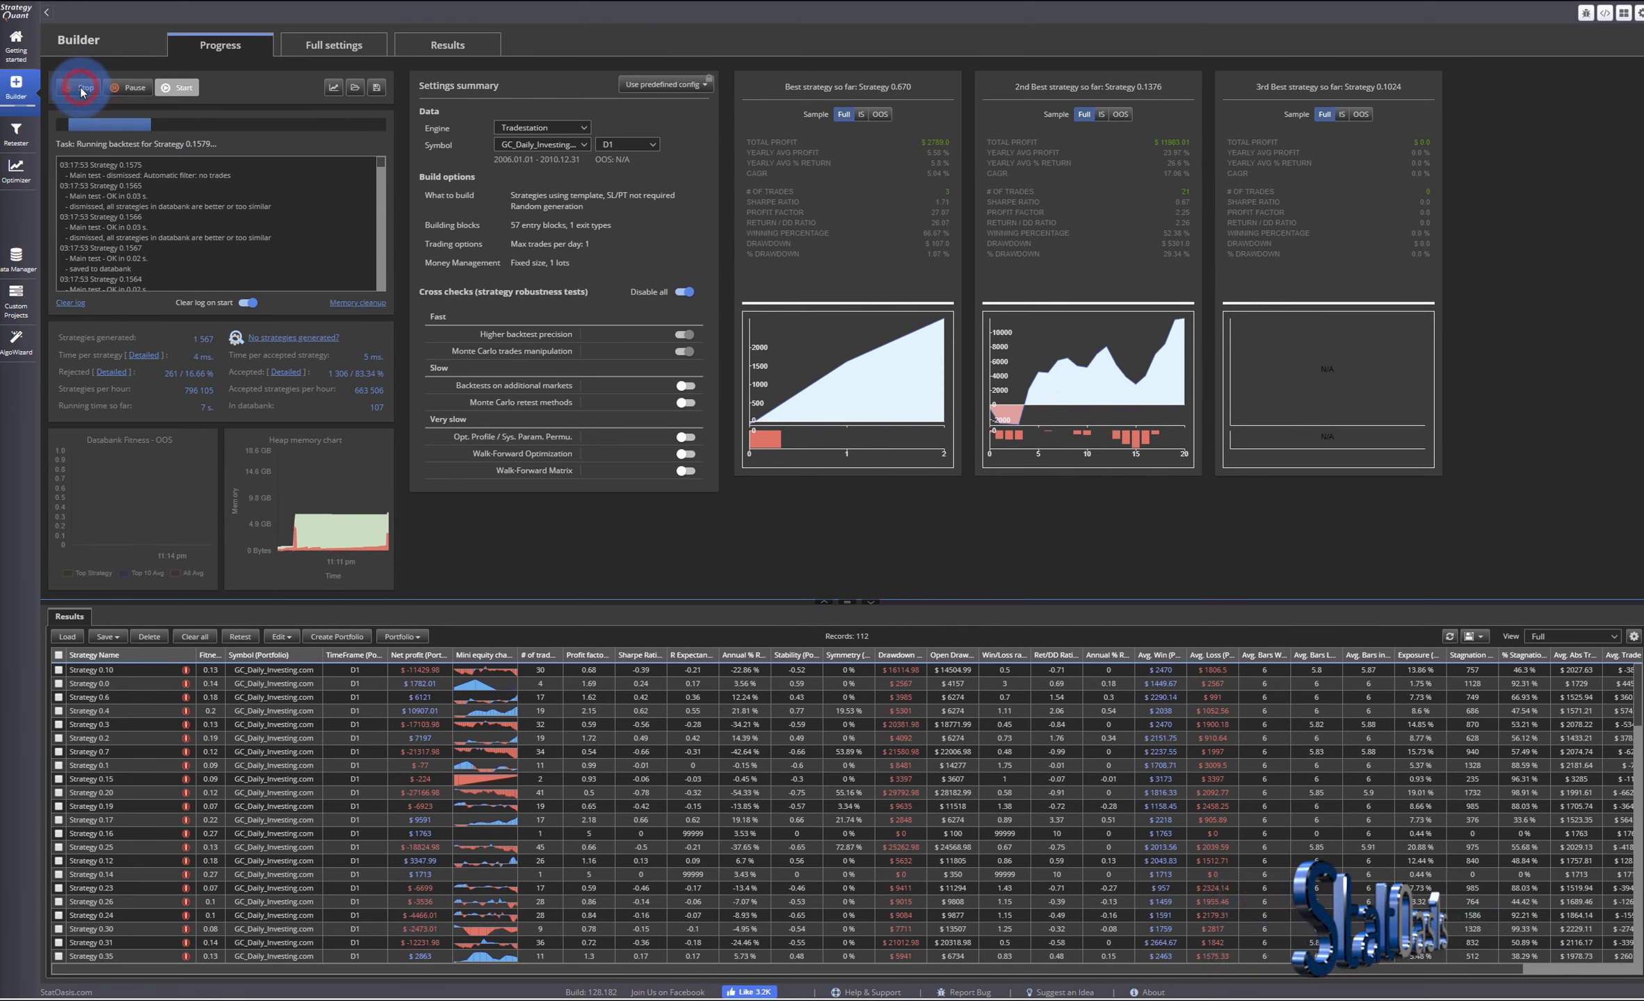
- Sort the generated strategies by number of trades and by mini equity chart
click(548, 657)
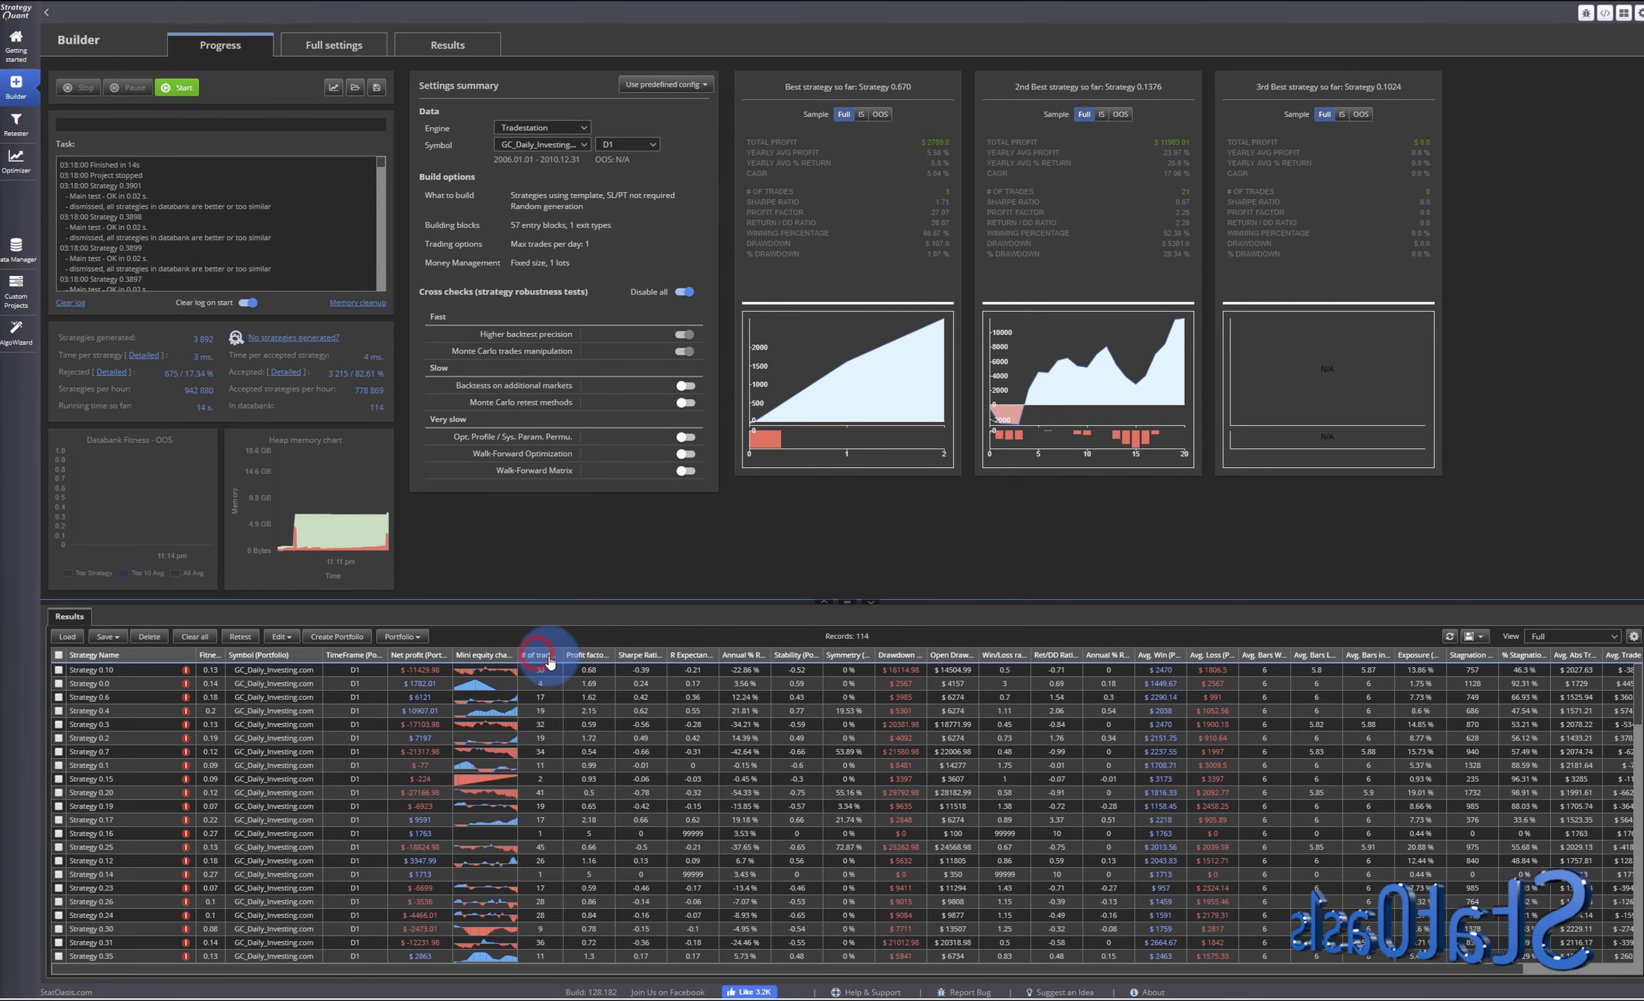
click(547, 656)
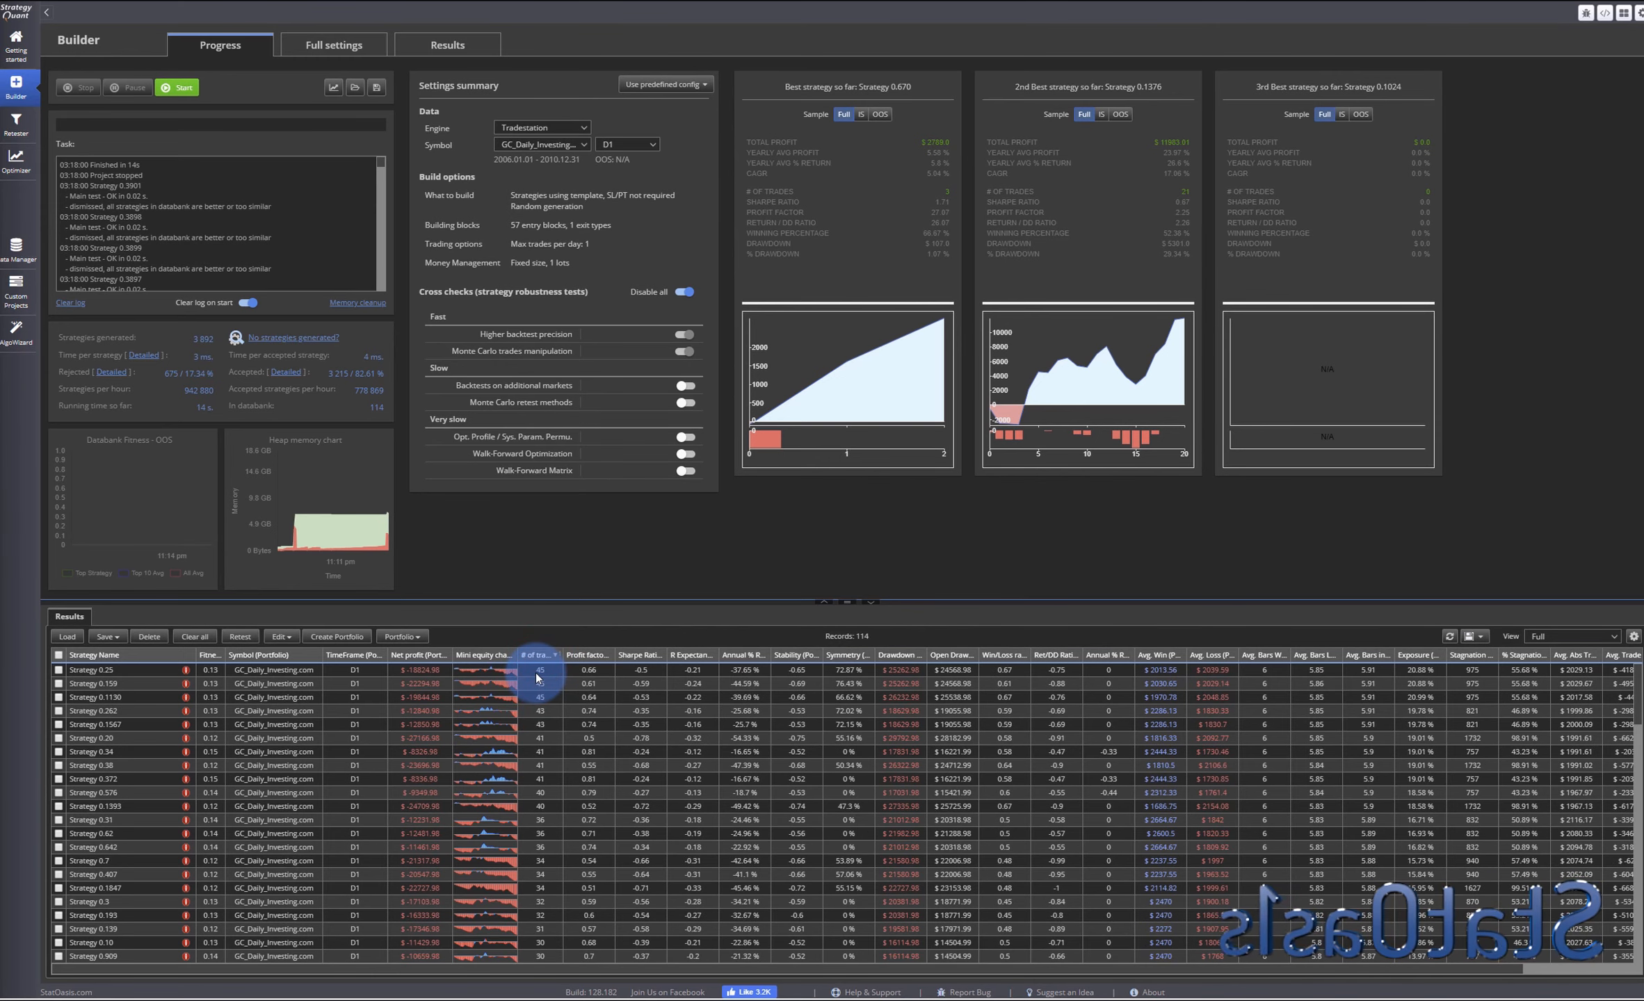
click(485, 656)
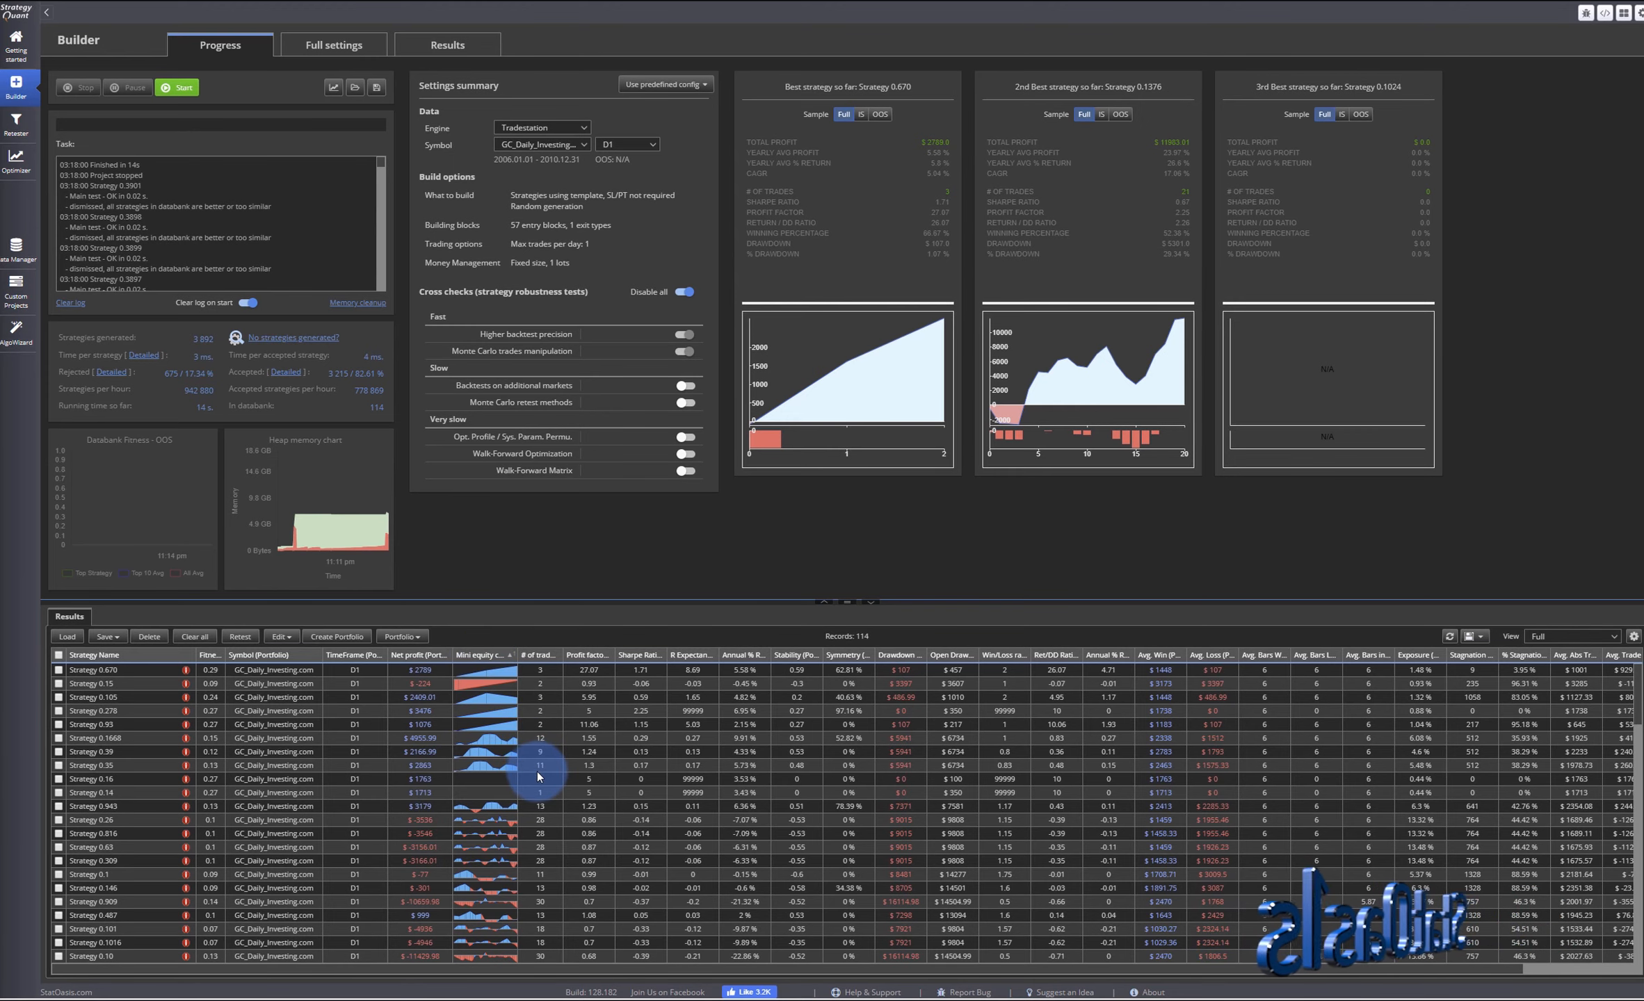
- Open Strategy 0.1668 and read its pseudo source code entry signals
double_click(485, 736)
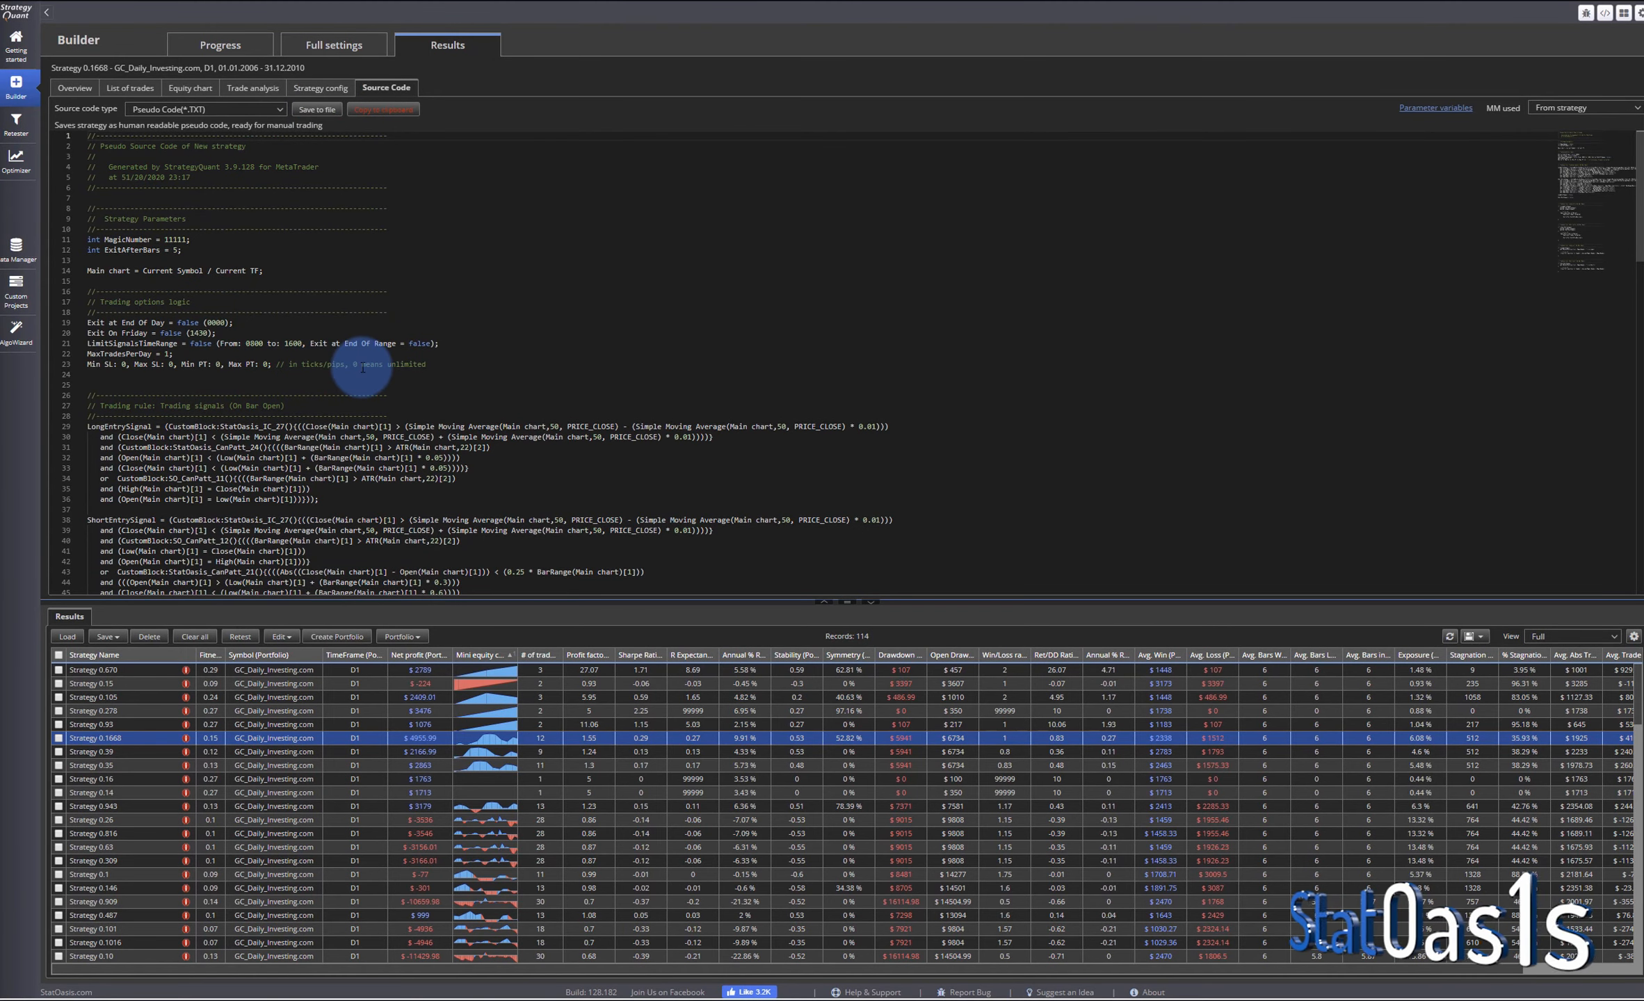
scroll(362, 367, down, 5)
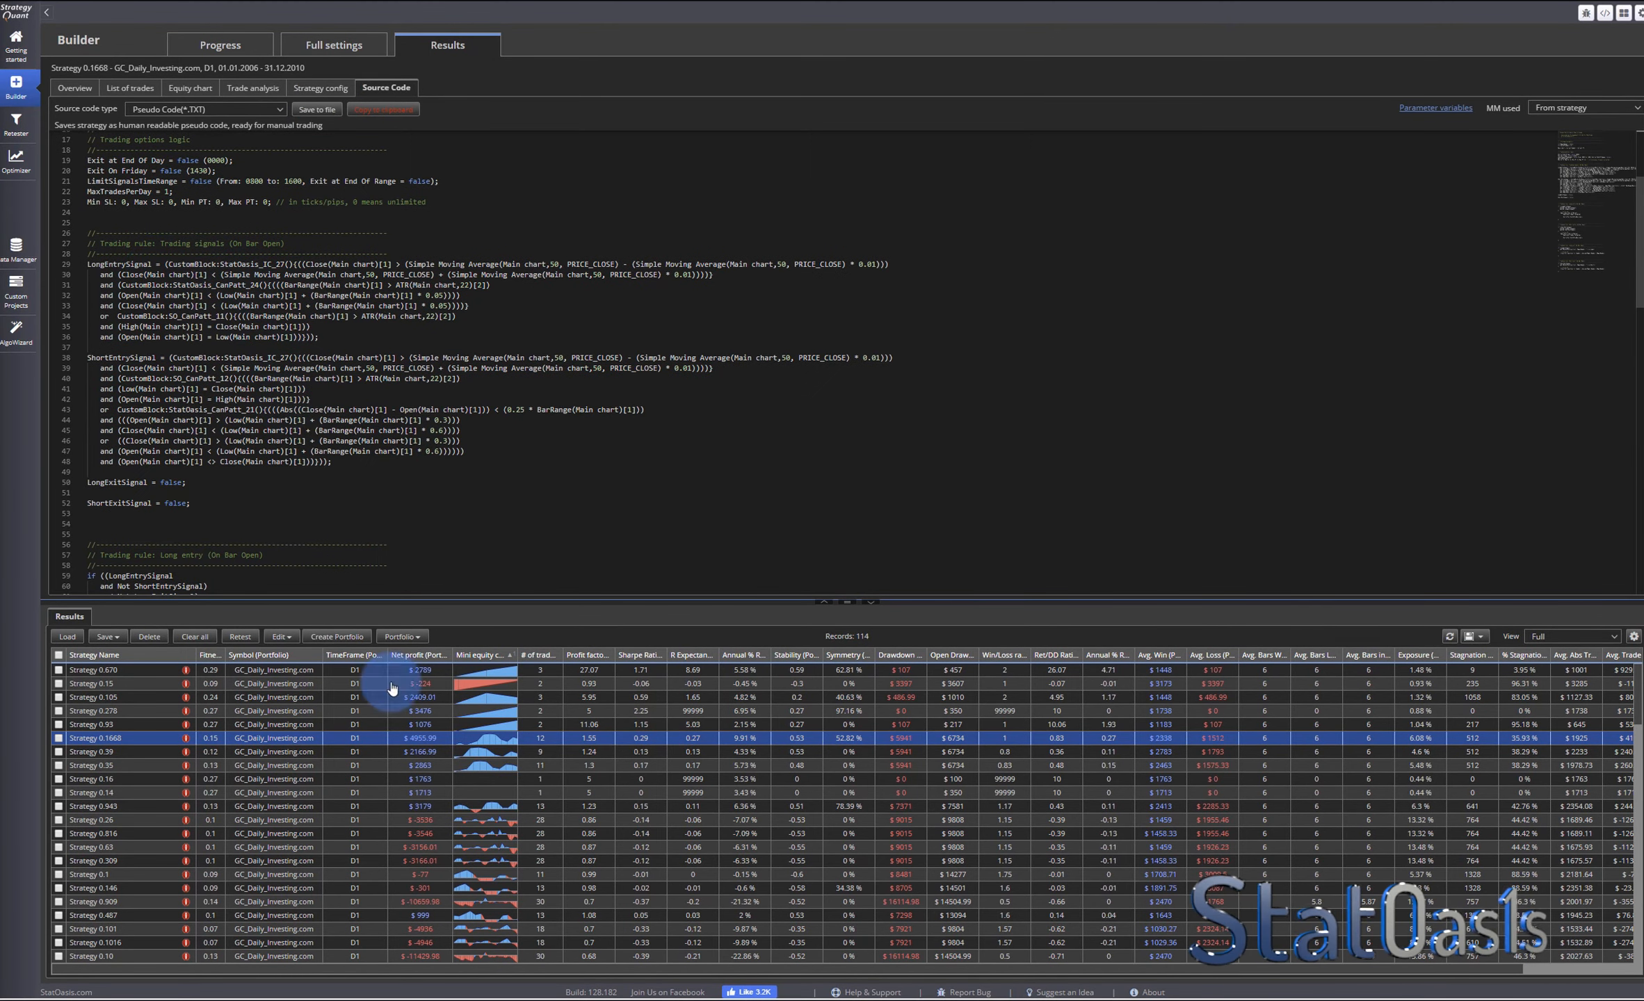
- Switch to the StatOasis candlestick patterns guide and review the trend and moving average filter entries
click(956, 1000)
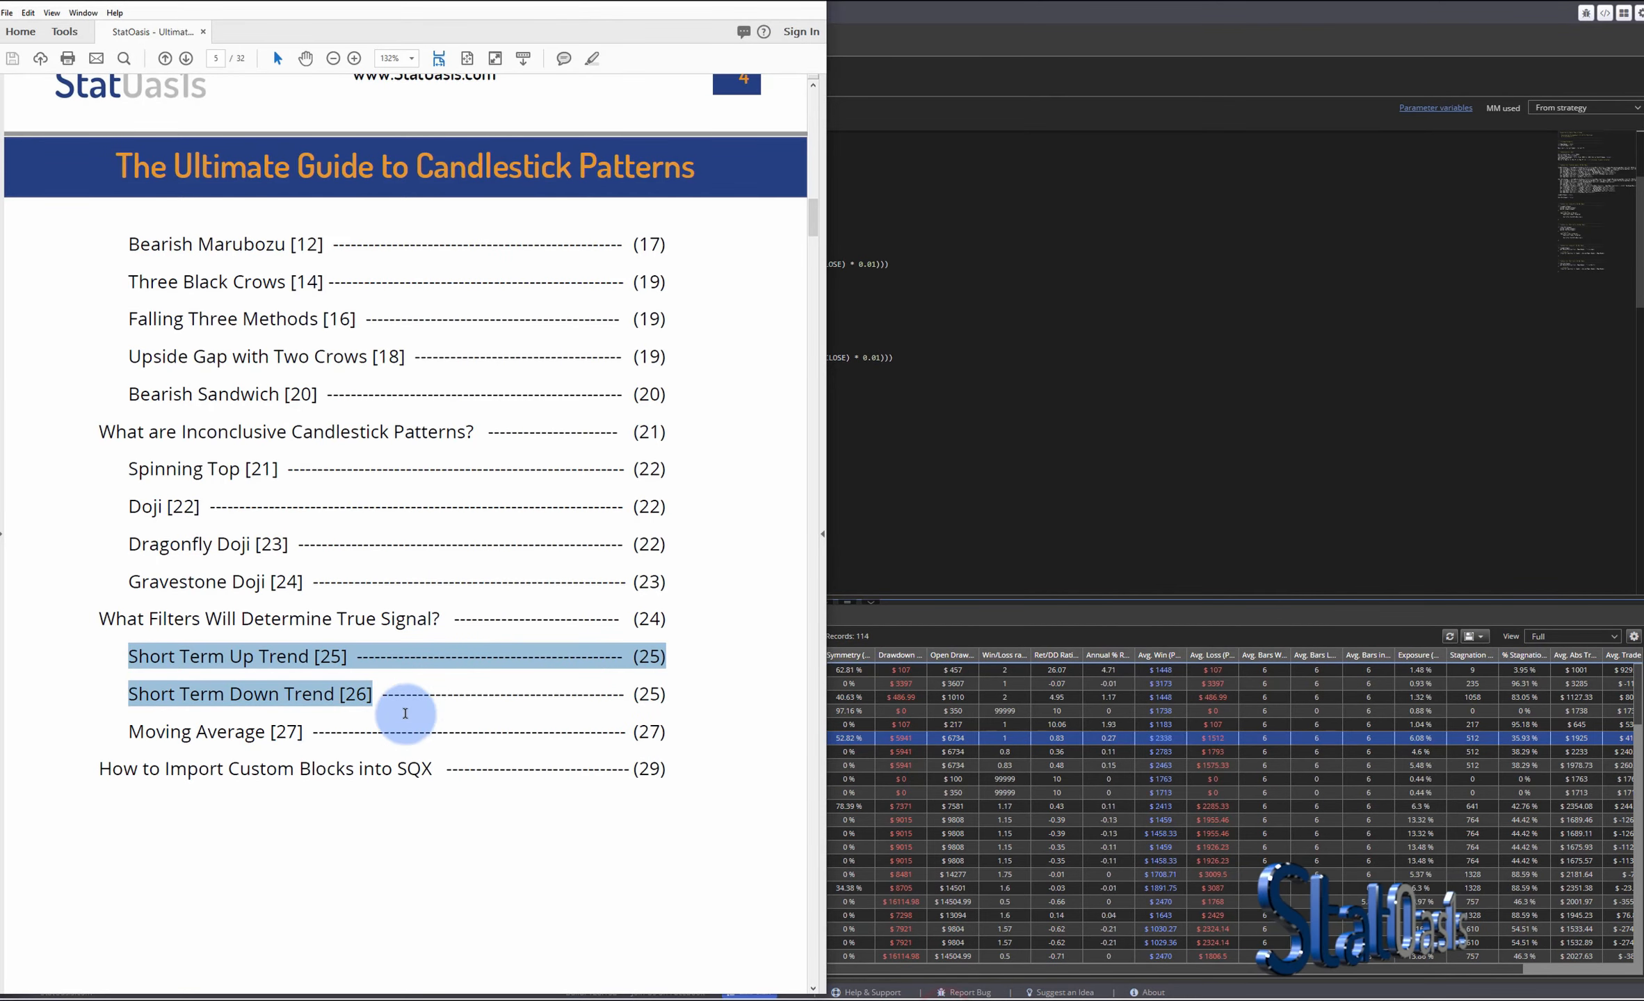
click(367, 732)
double_click(286, 731)
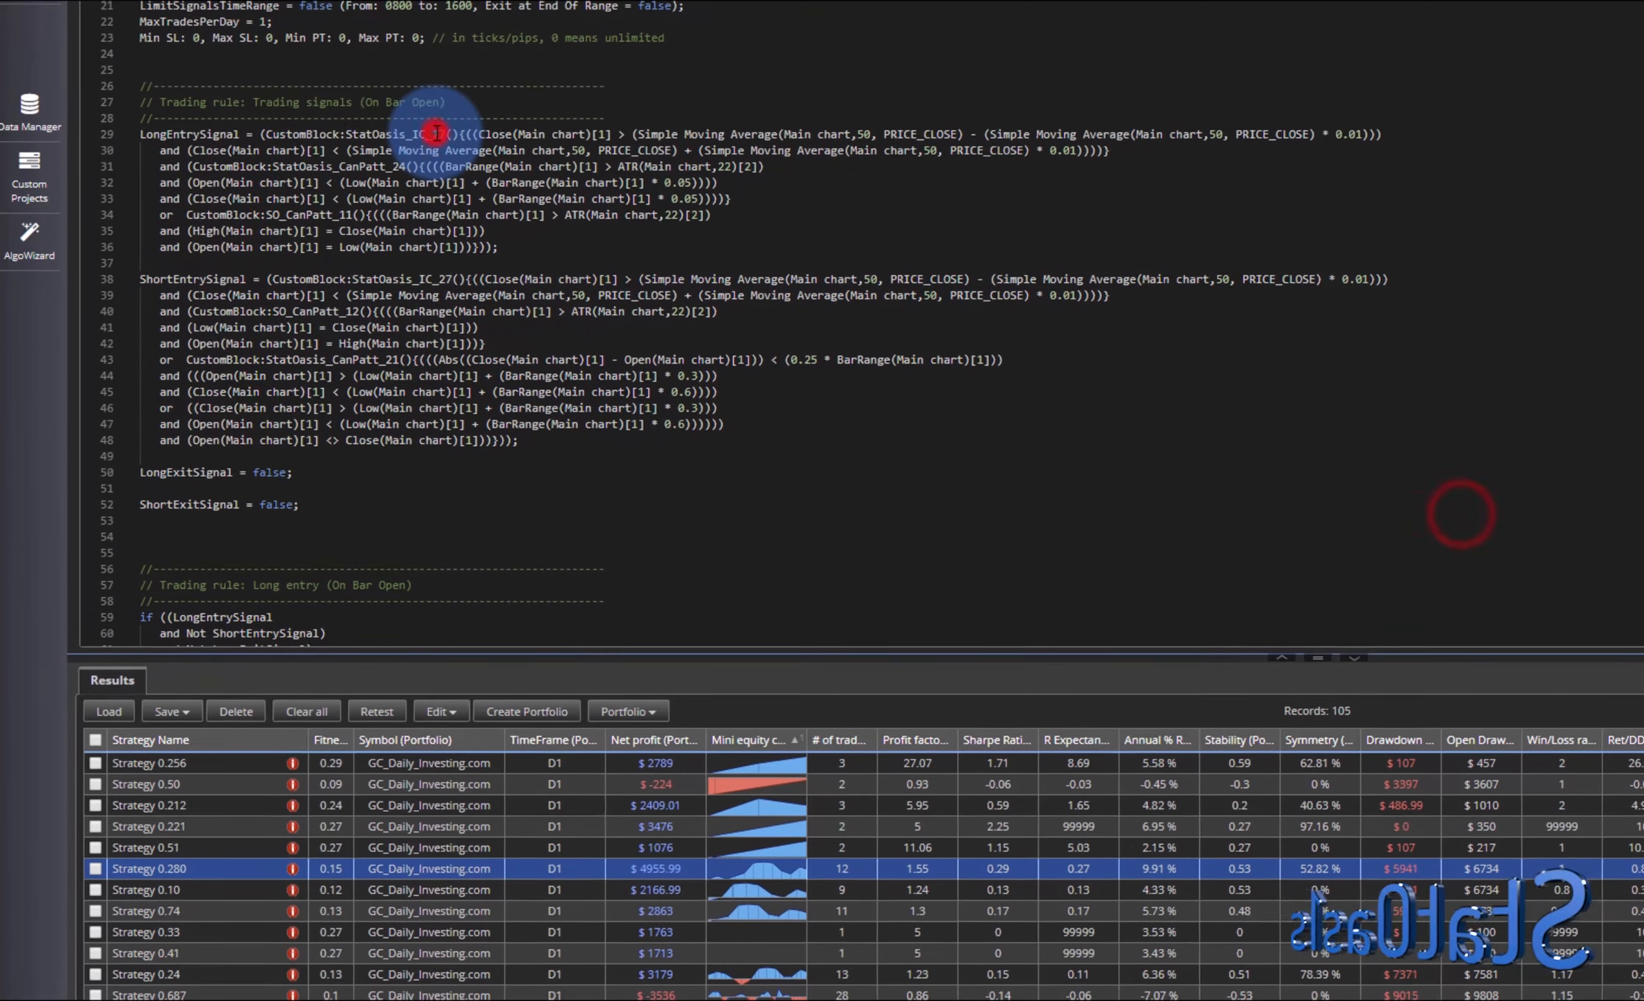
- Examine the StatOasis custom block names used in the long and short entry signals of the source code
double_click(435, 133)
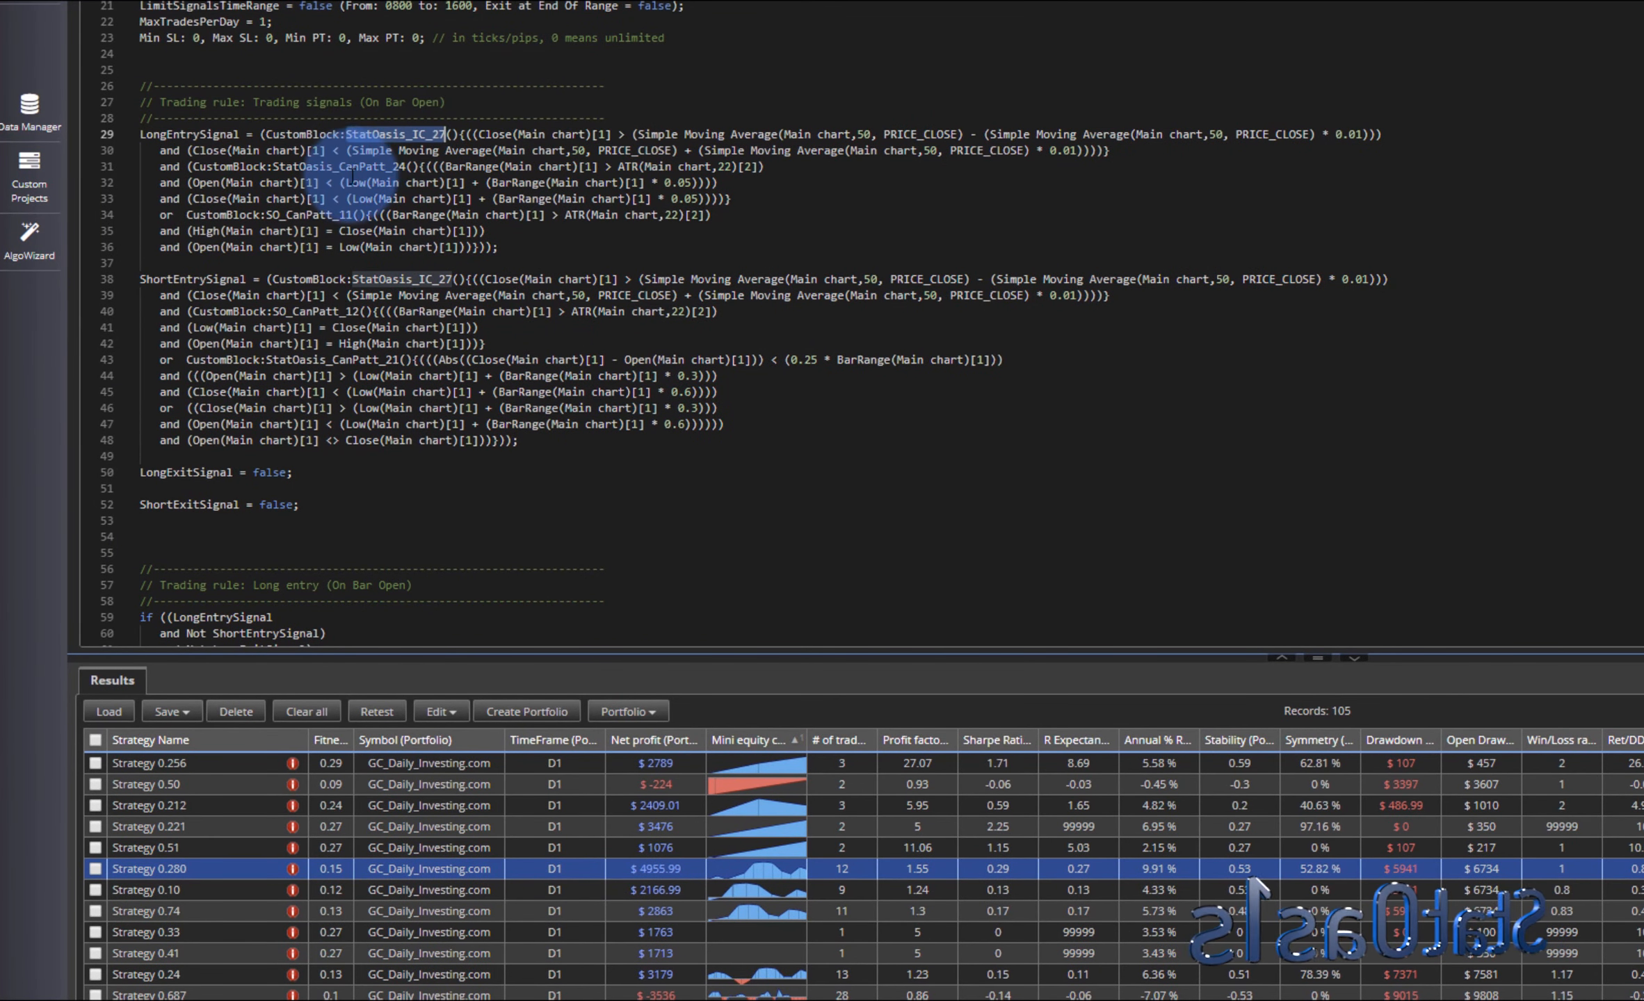
click(386, 167)
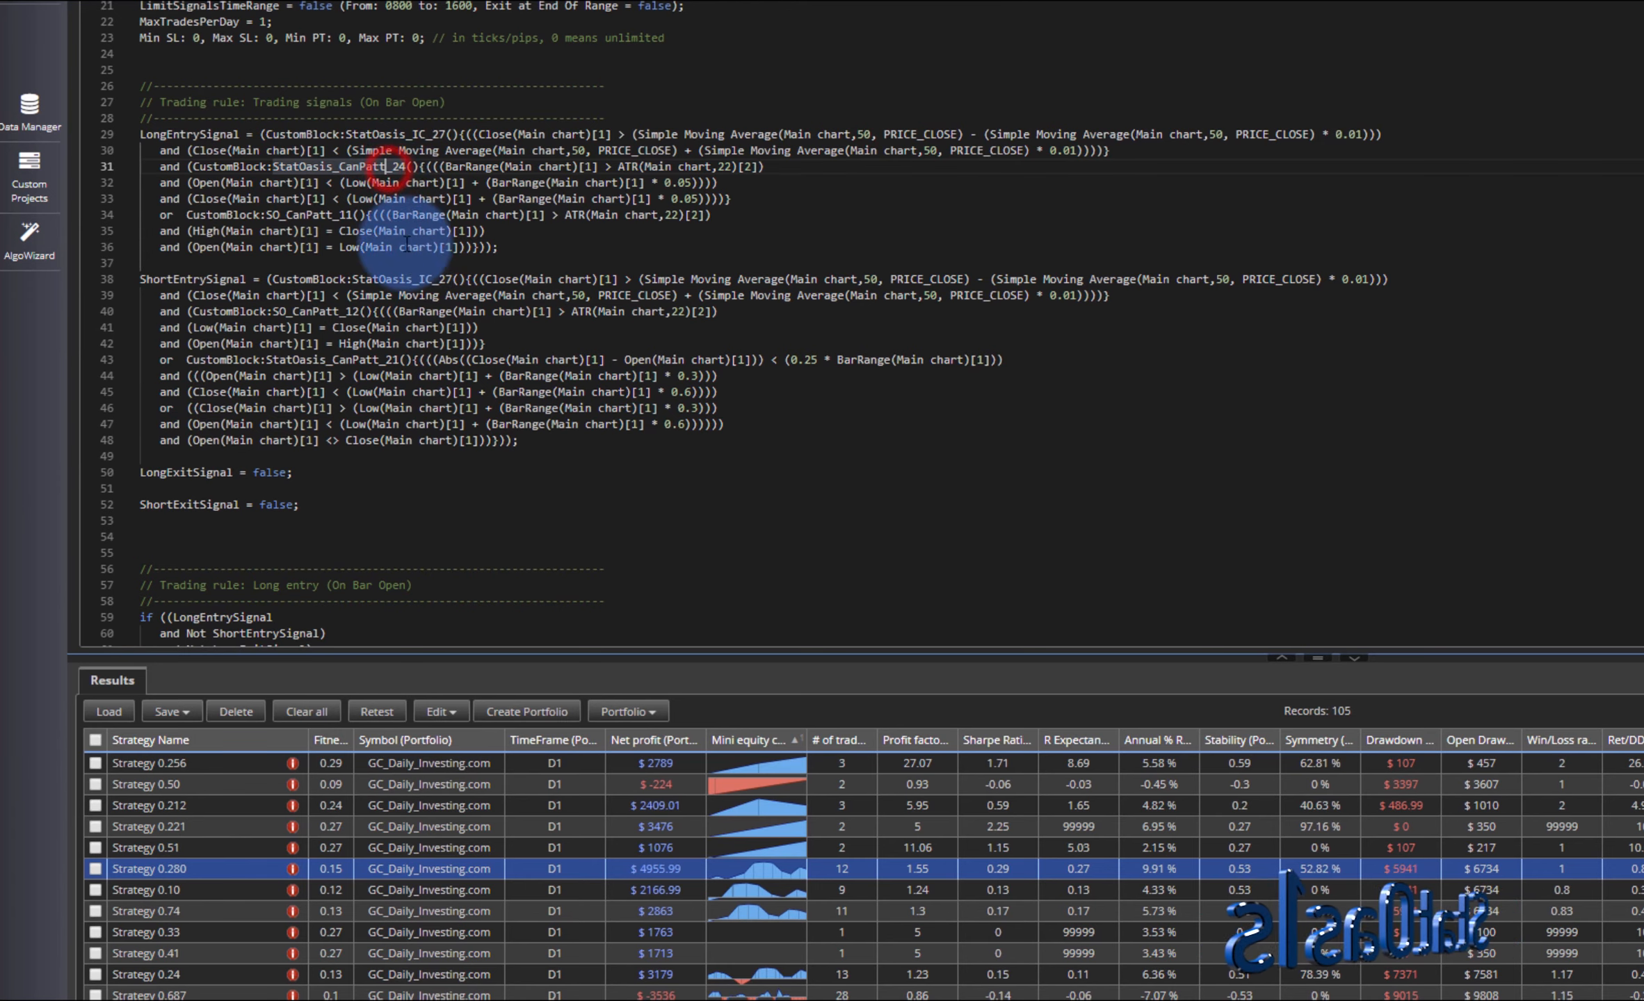
click(426, 279)
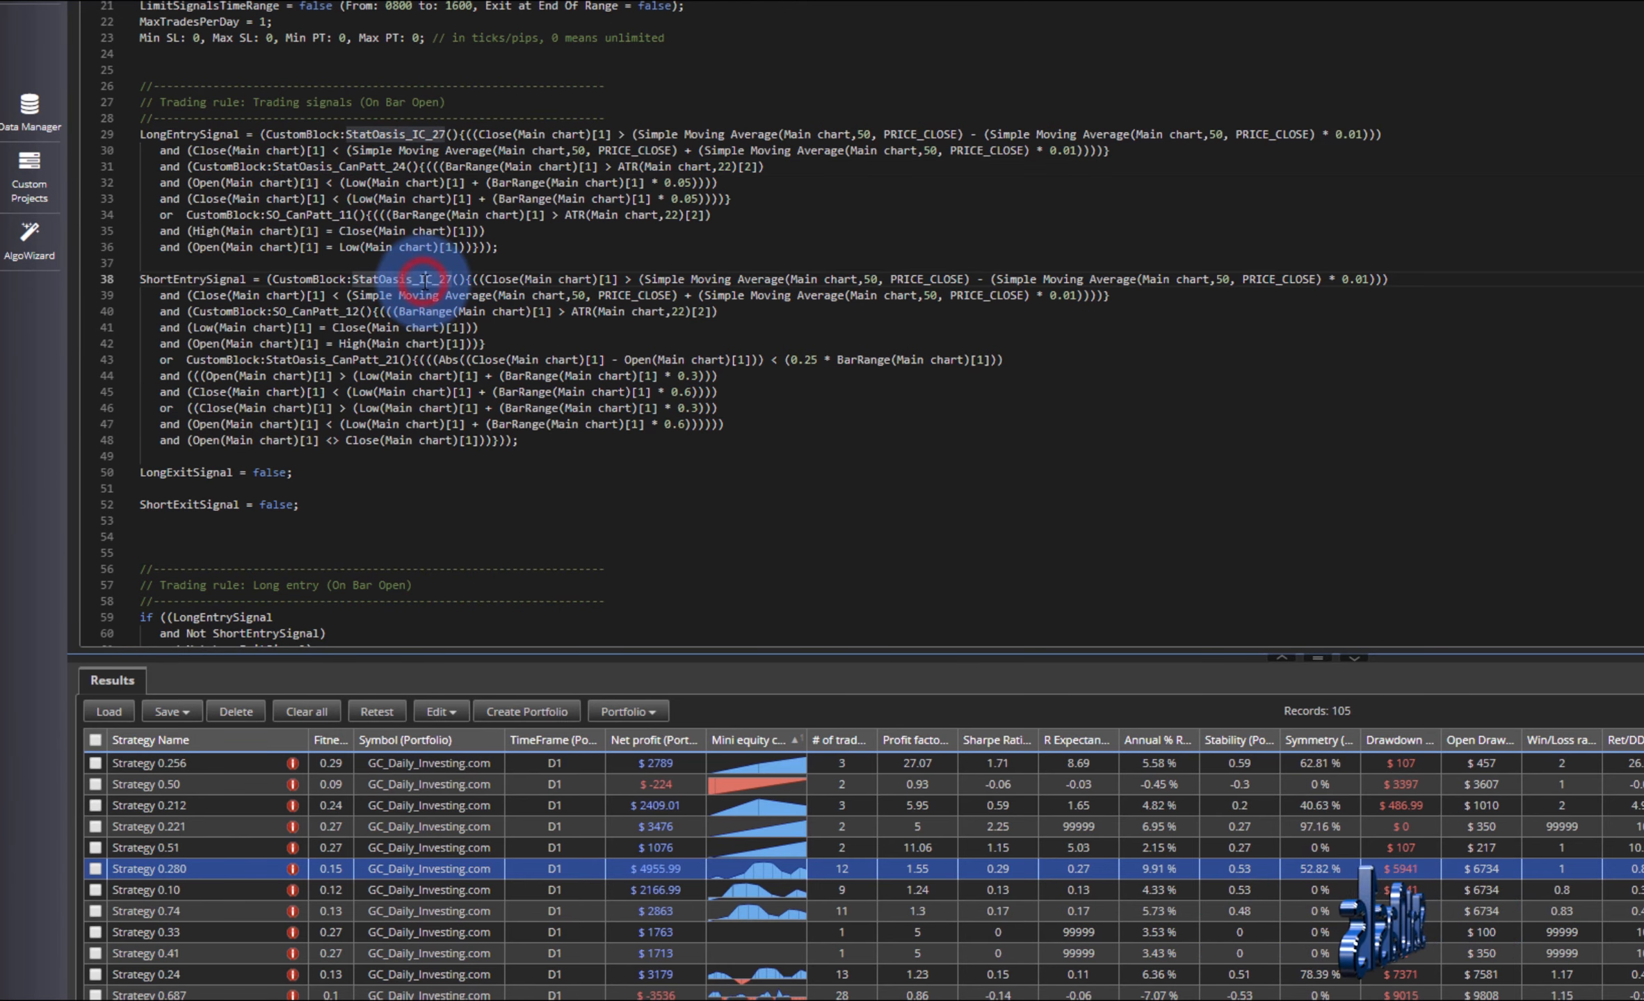
click(356, 295)
click(374, 360)
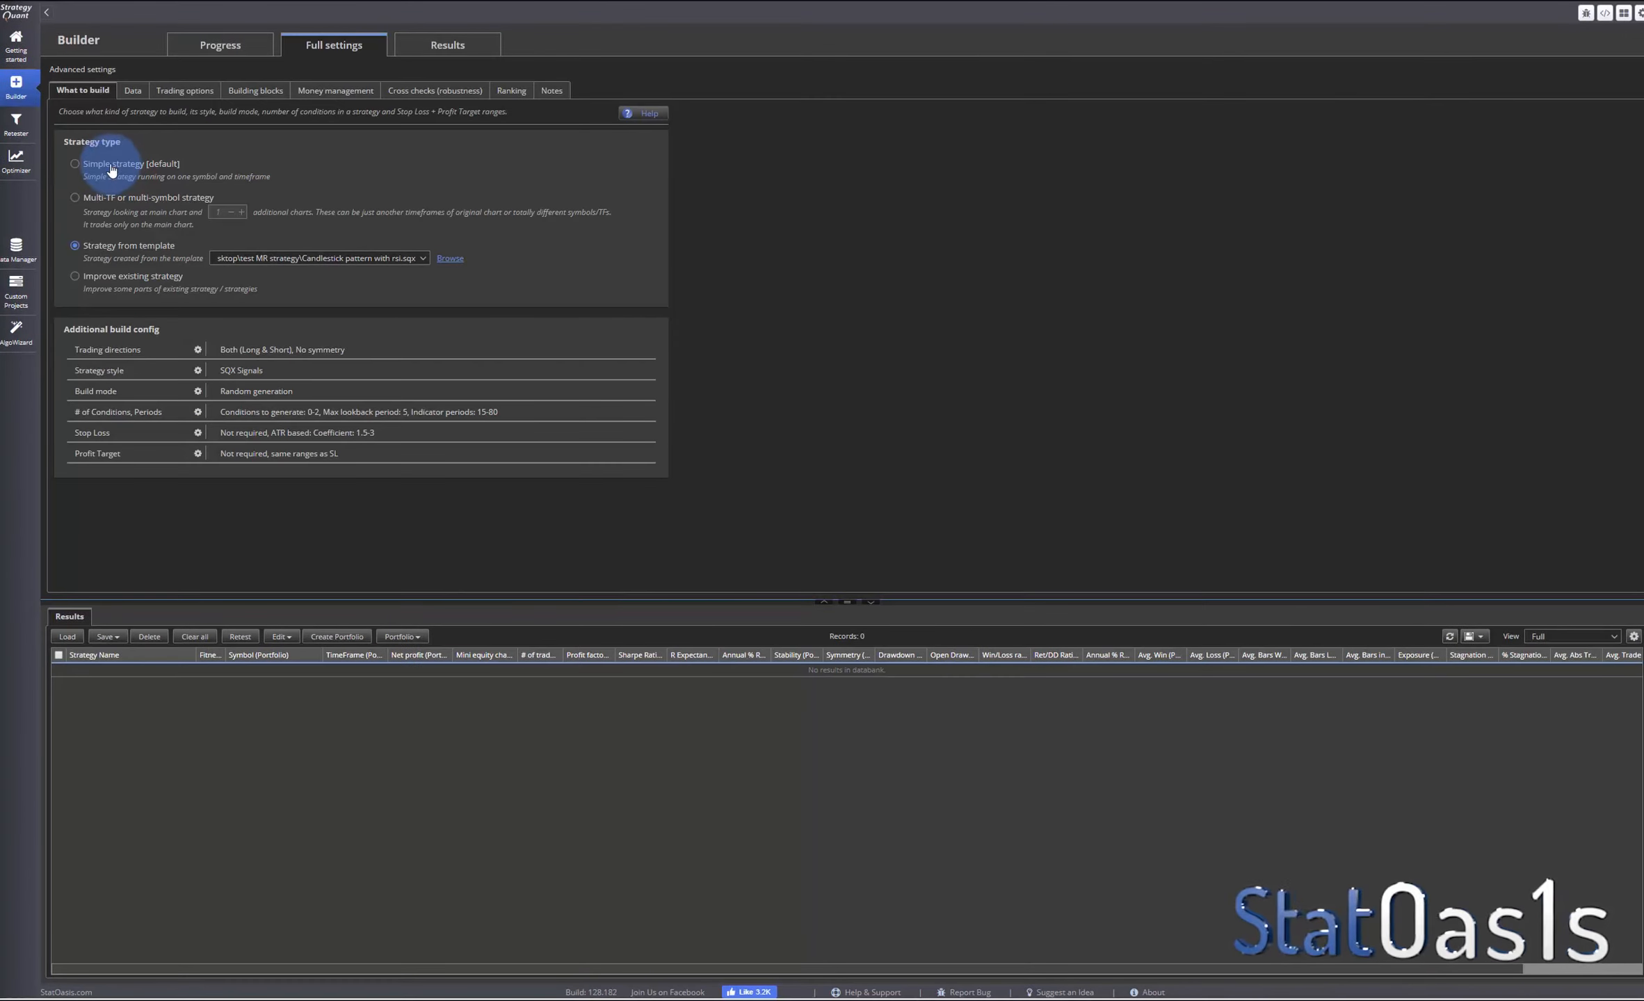
- Switch the strategy type to Simple strategy and open the building blocks settings
click(111, 167)
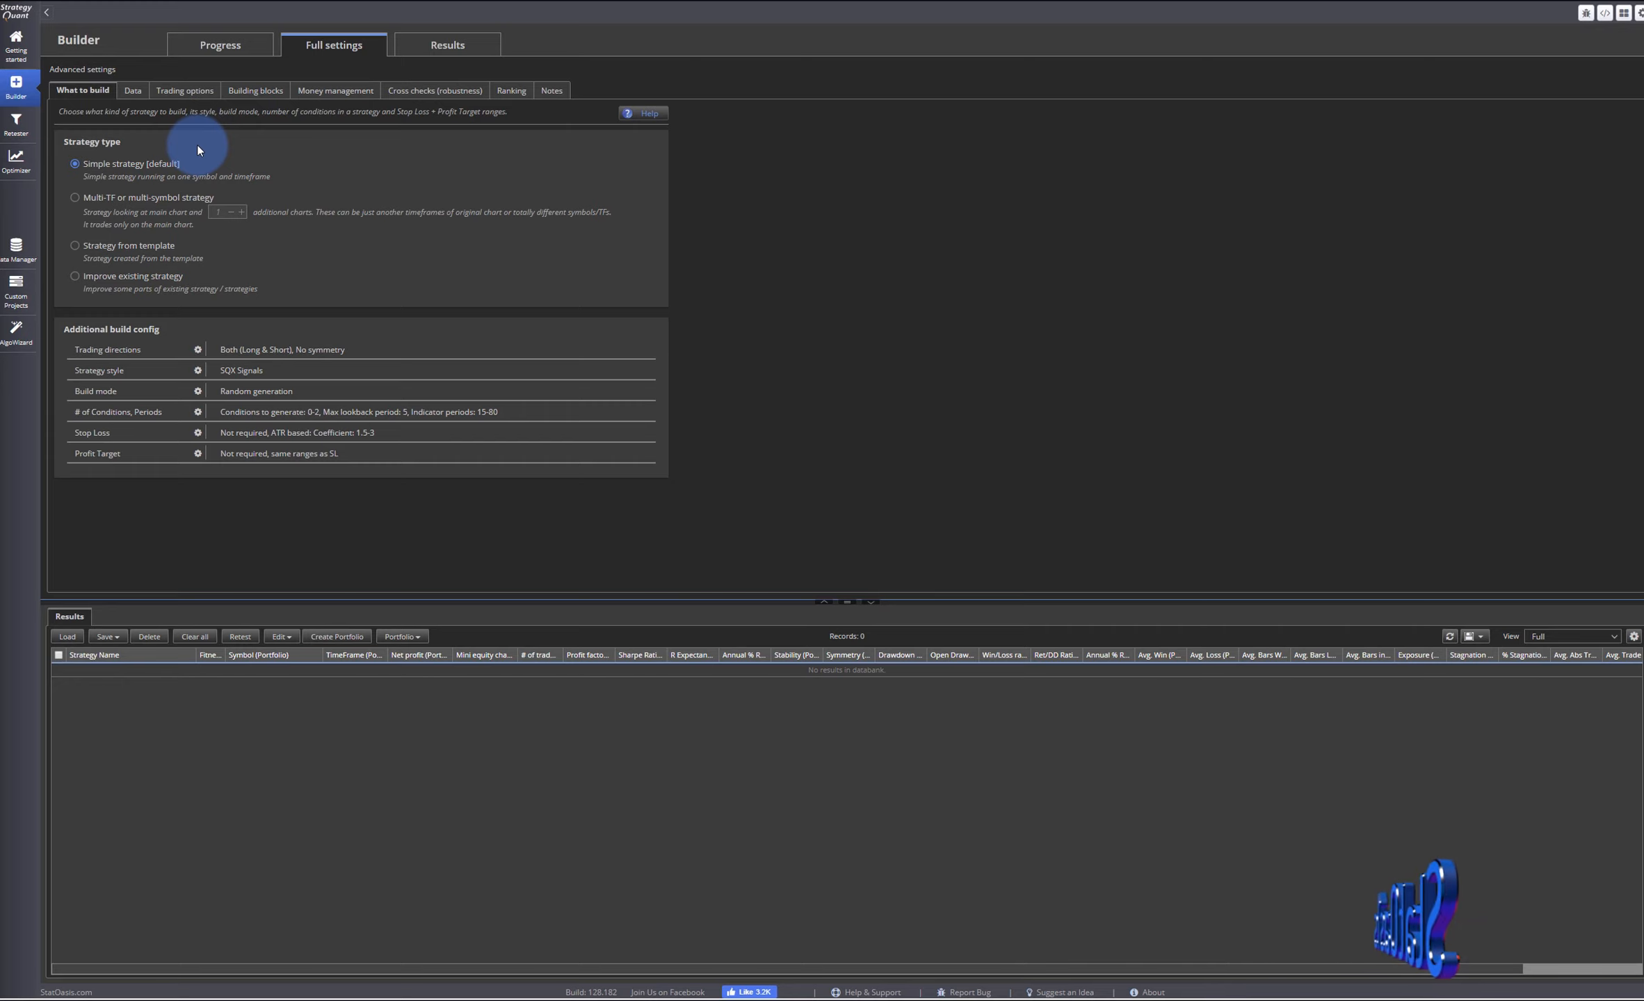
click(262, 100)
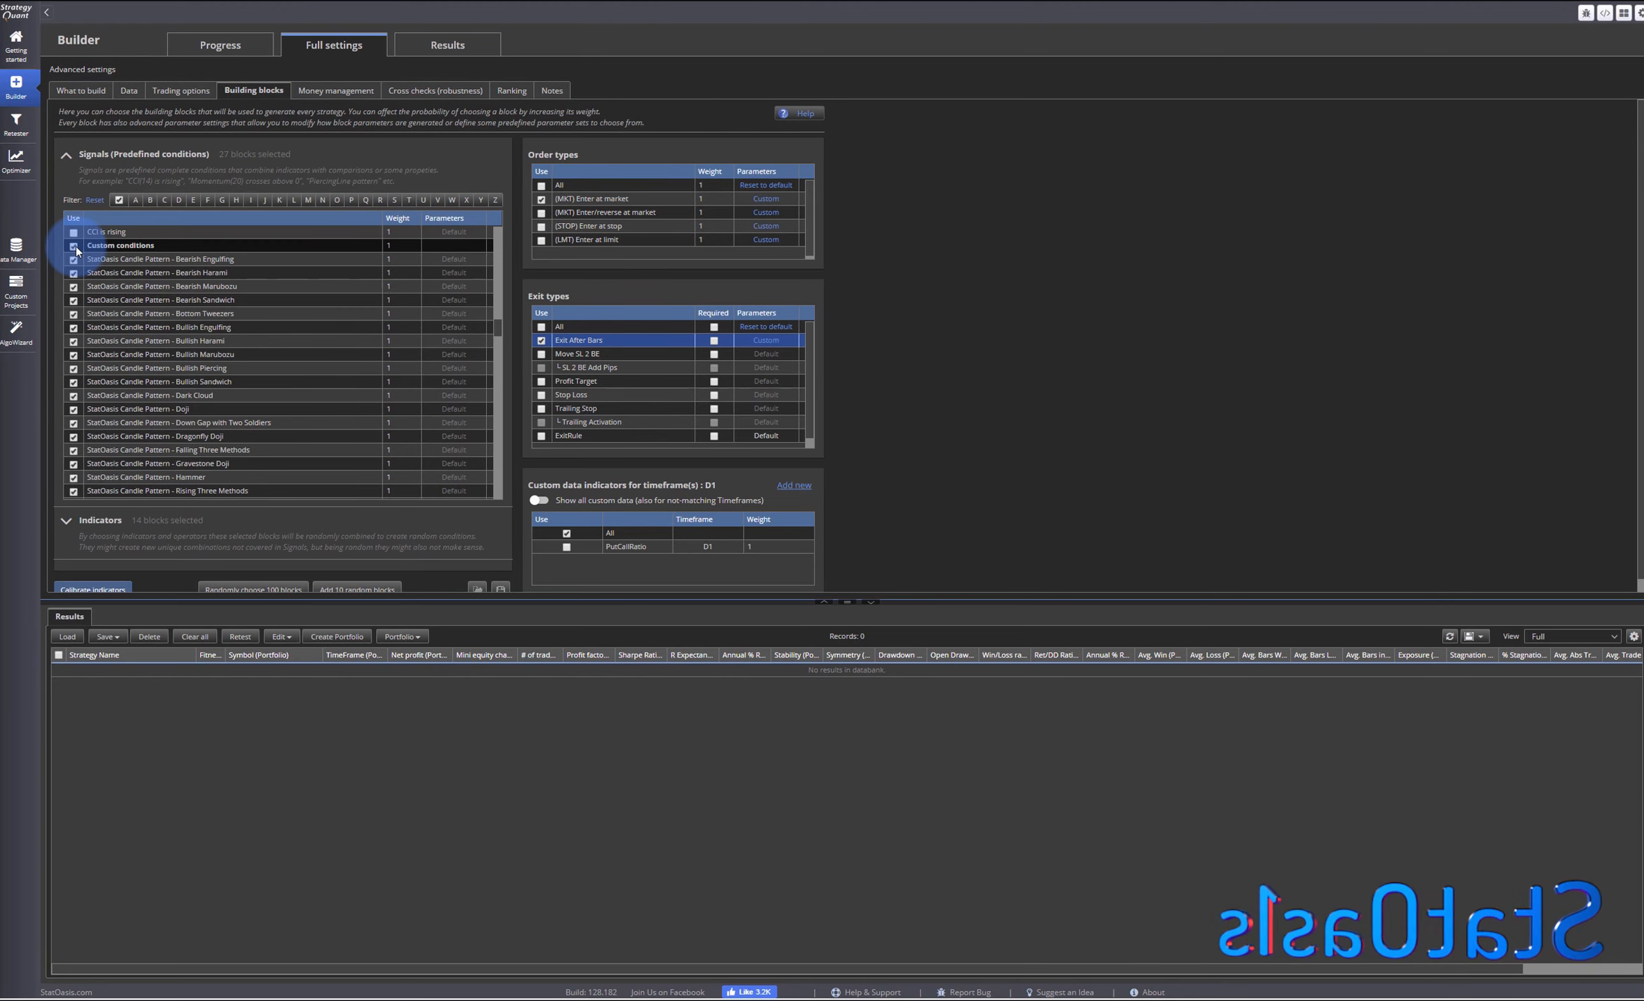
- Keep the custom condition signal blocks but deselect StatOasis Close near 1% of MA
click(74, 246)
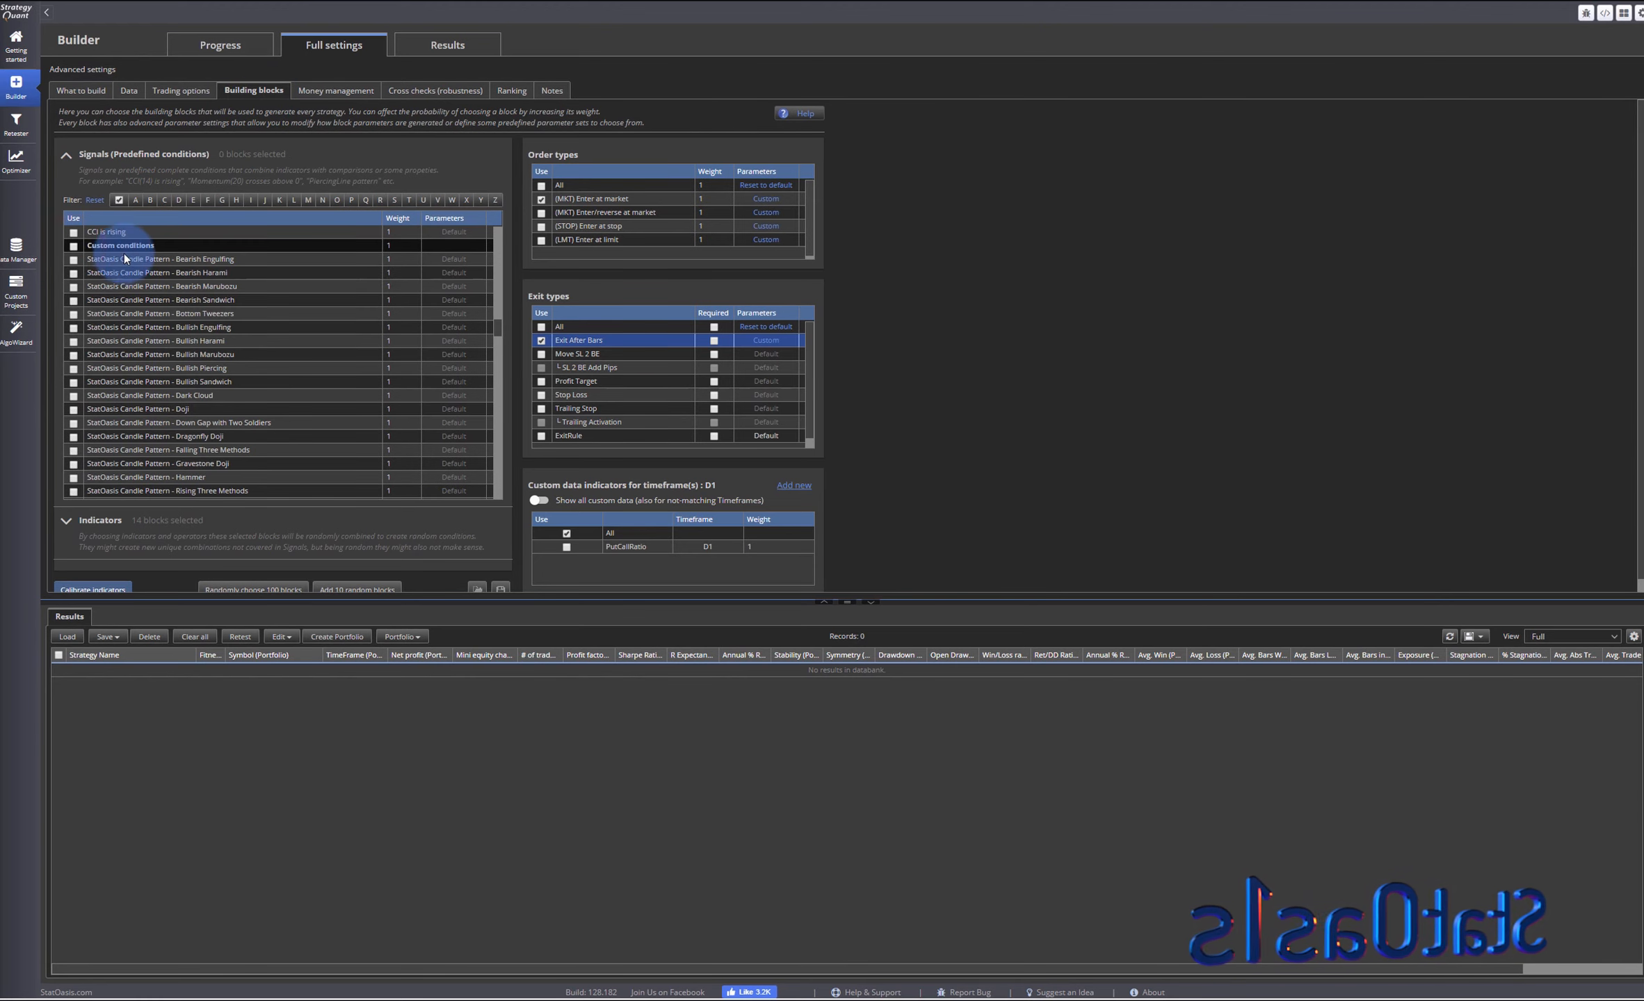
click(74, 246)
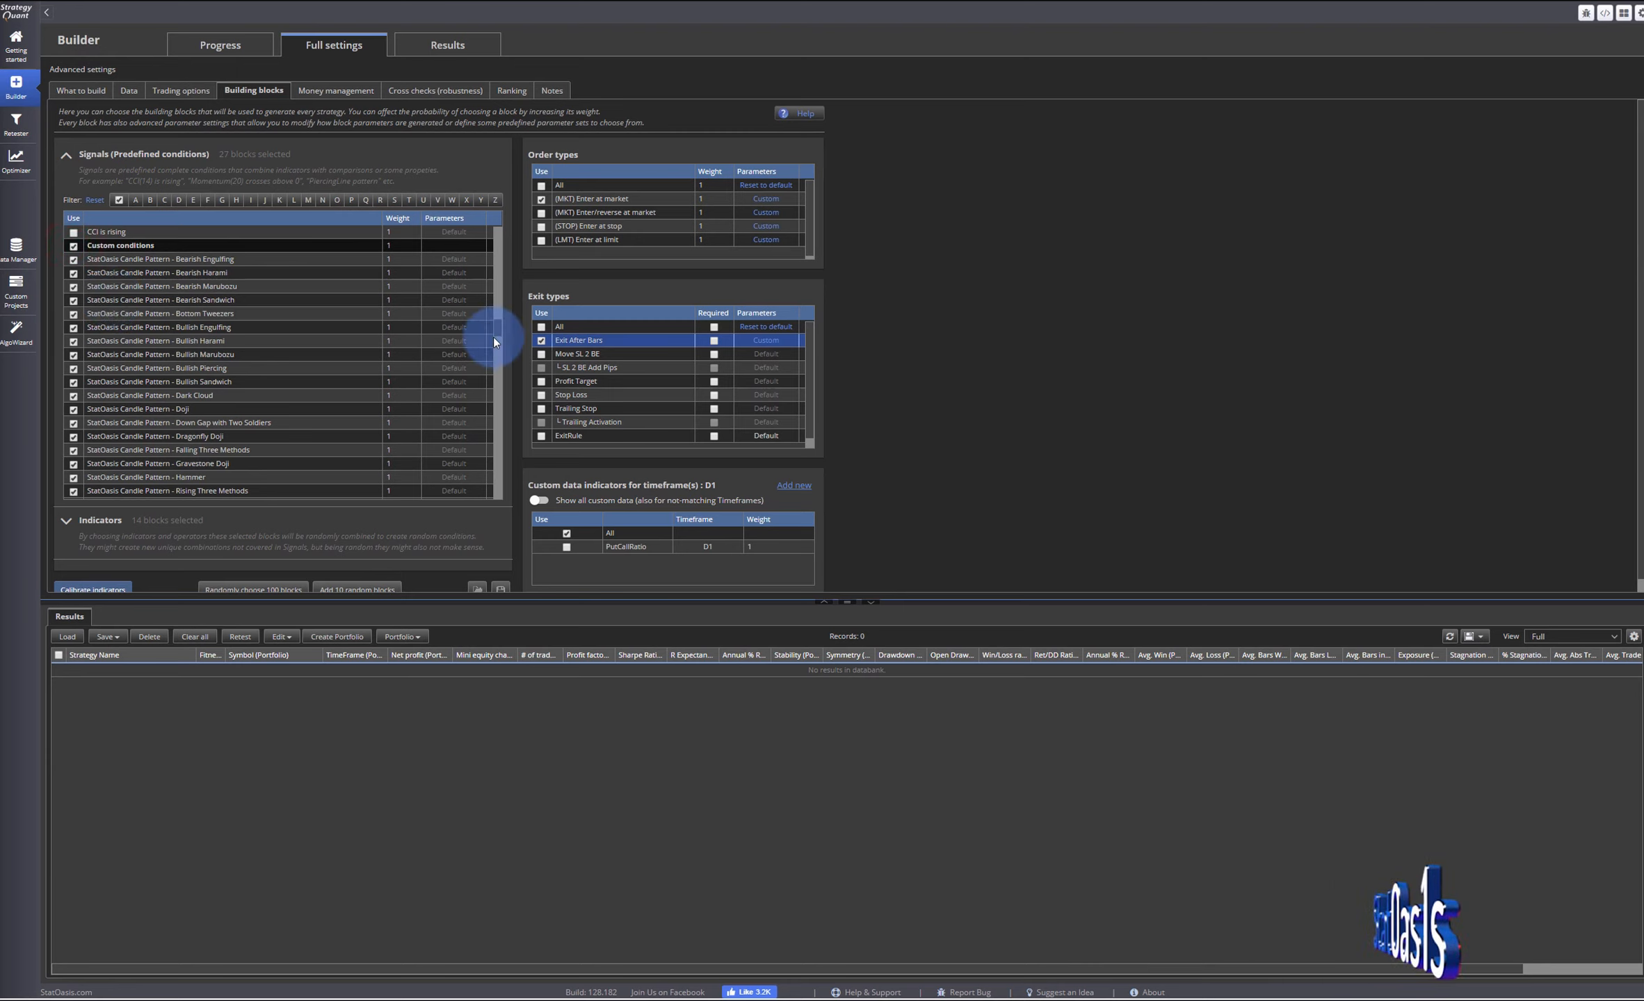
drag(497, 319, 498, 344)
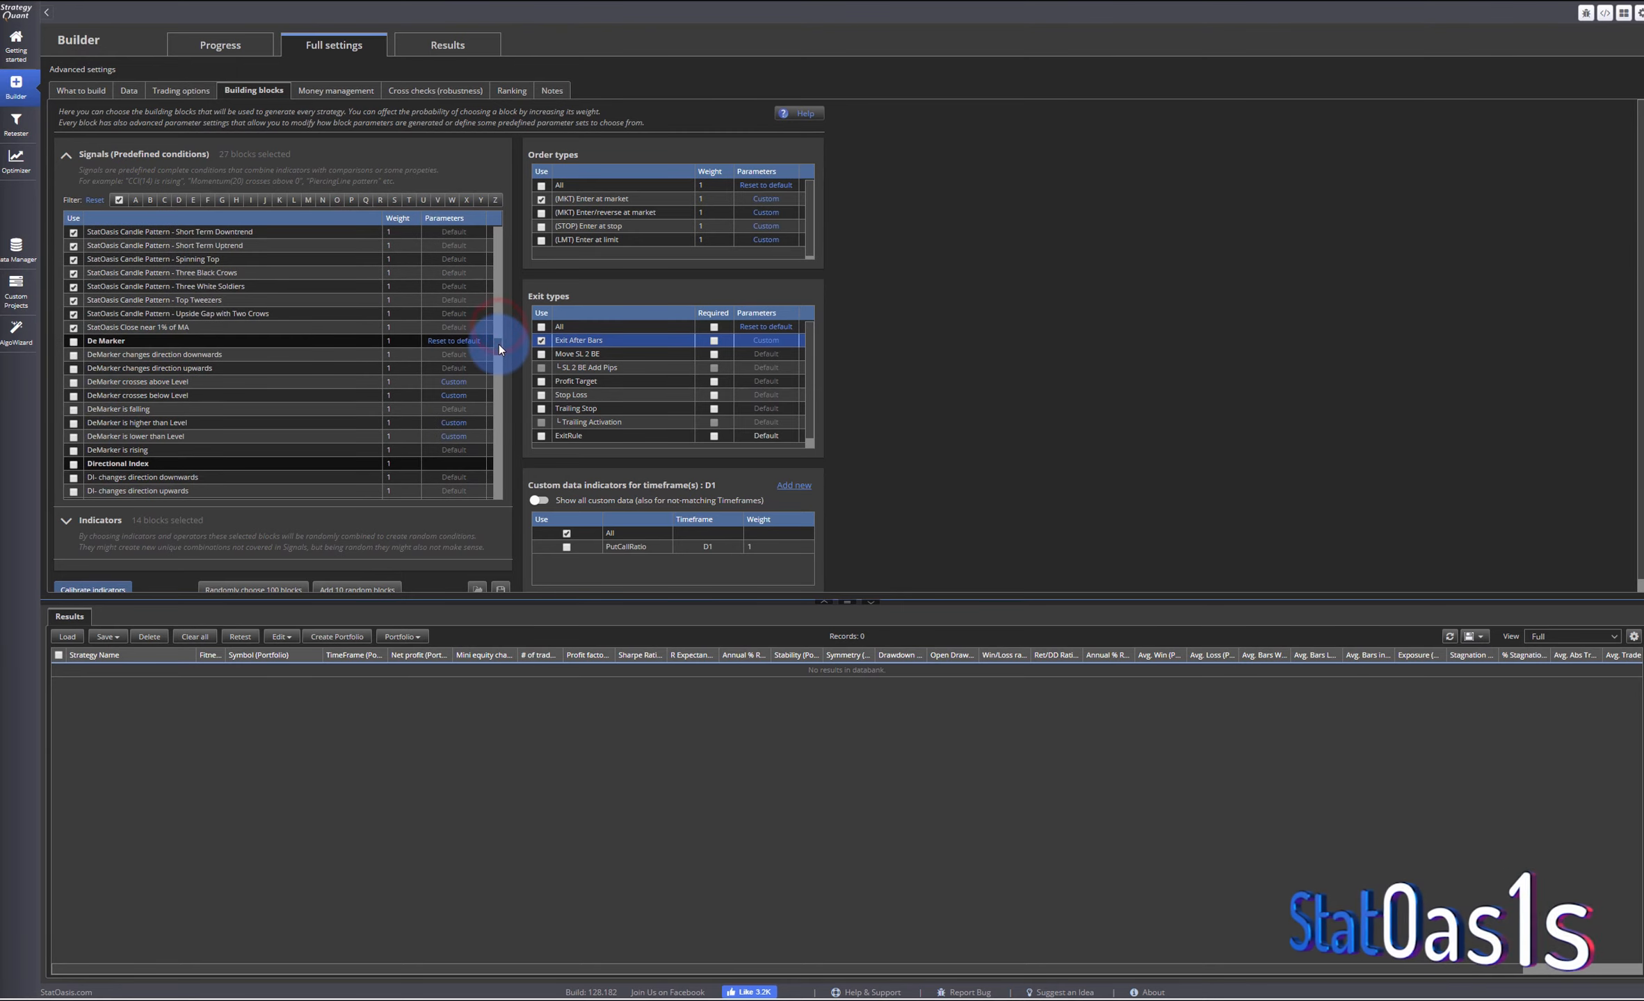
click(74, 327)
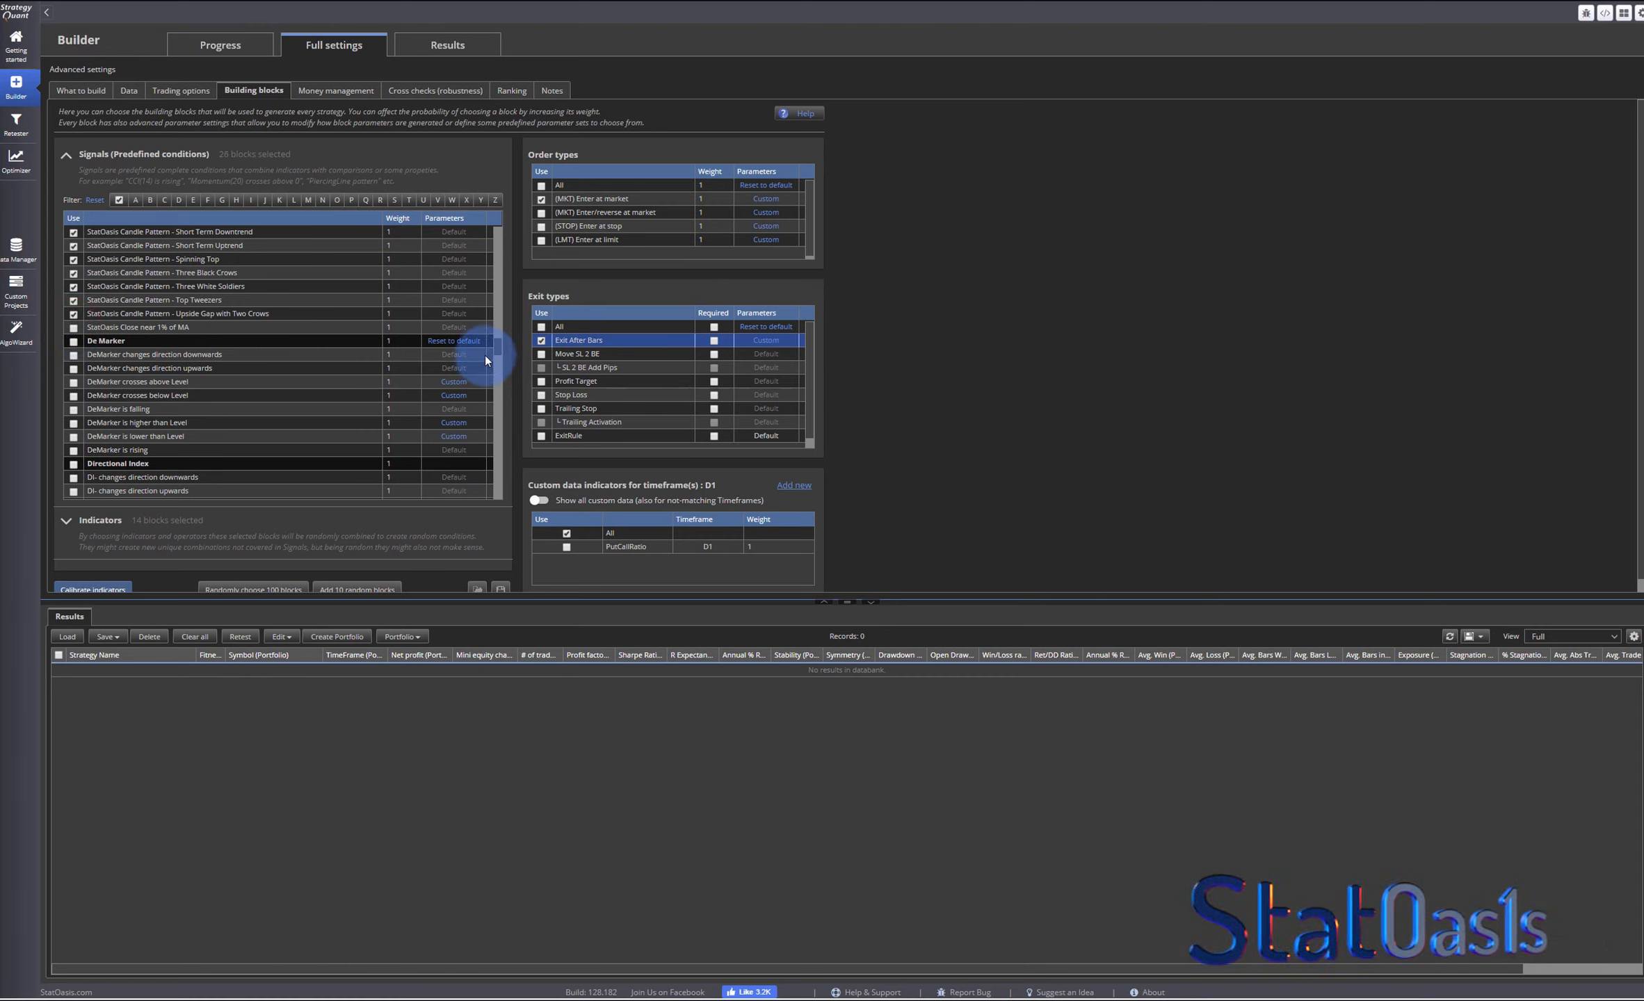
- Deselect all indicator blocks and enable only the RSI Relative Strength Index indicator
drag(499, 355, 482, 374)
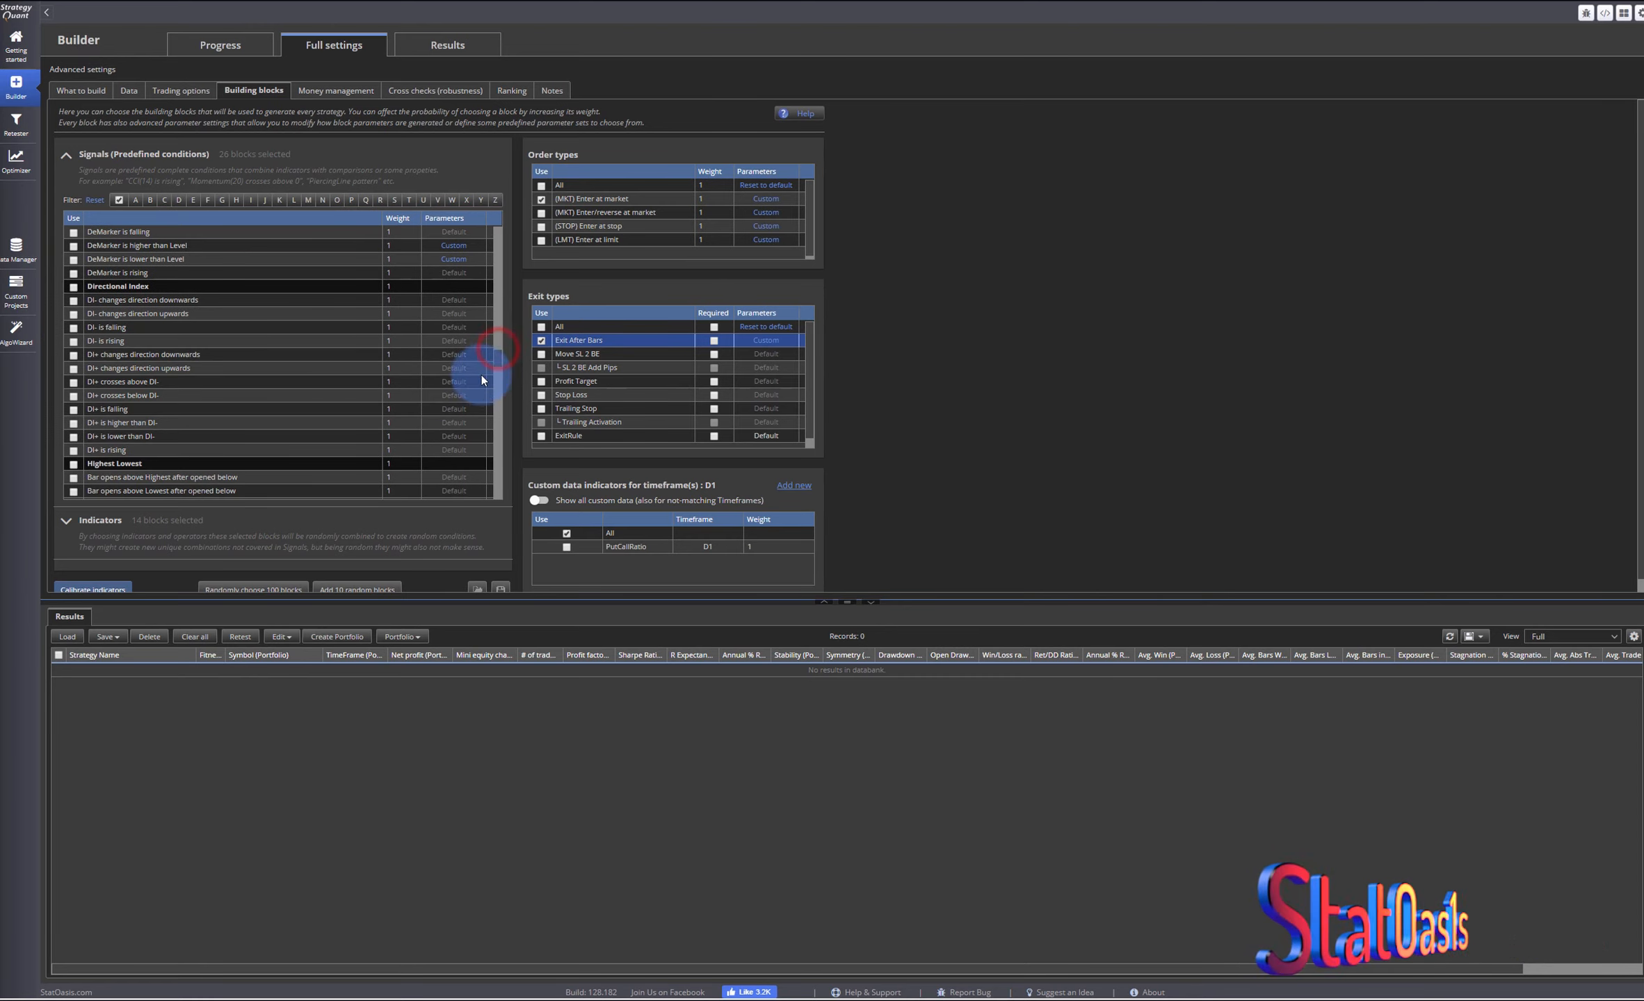
click(129, 525)
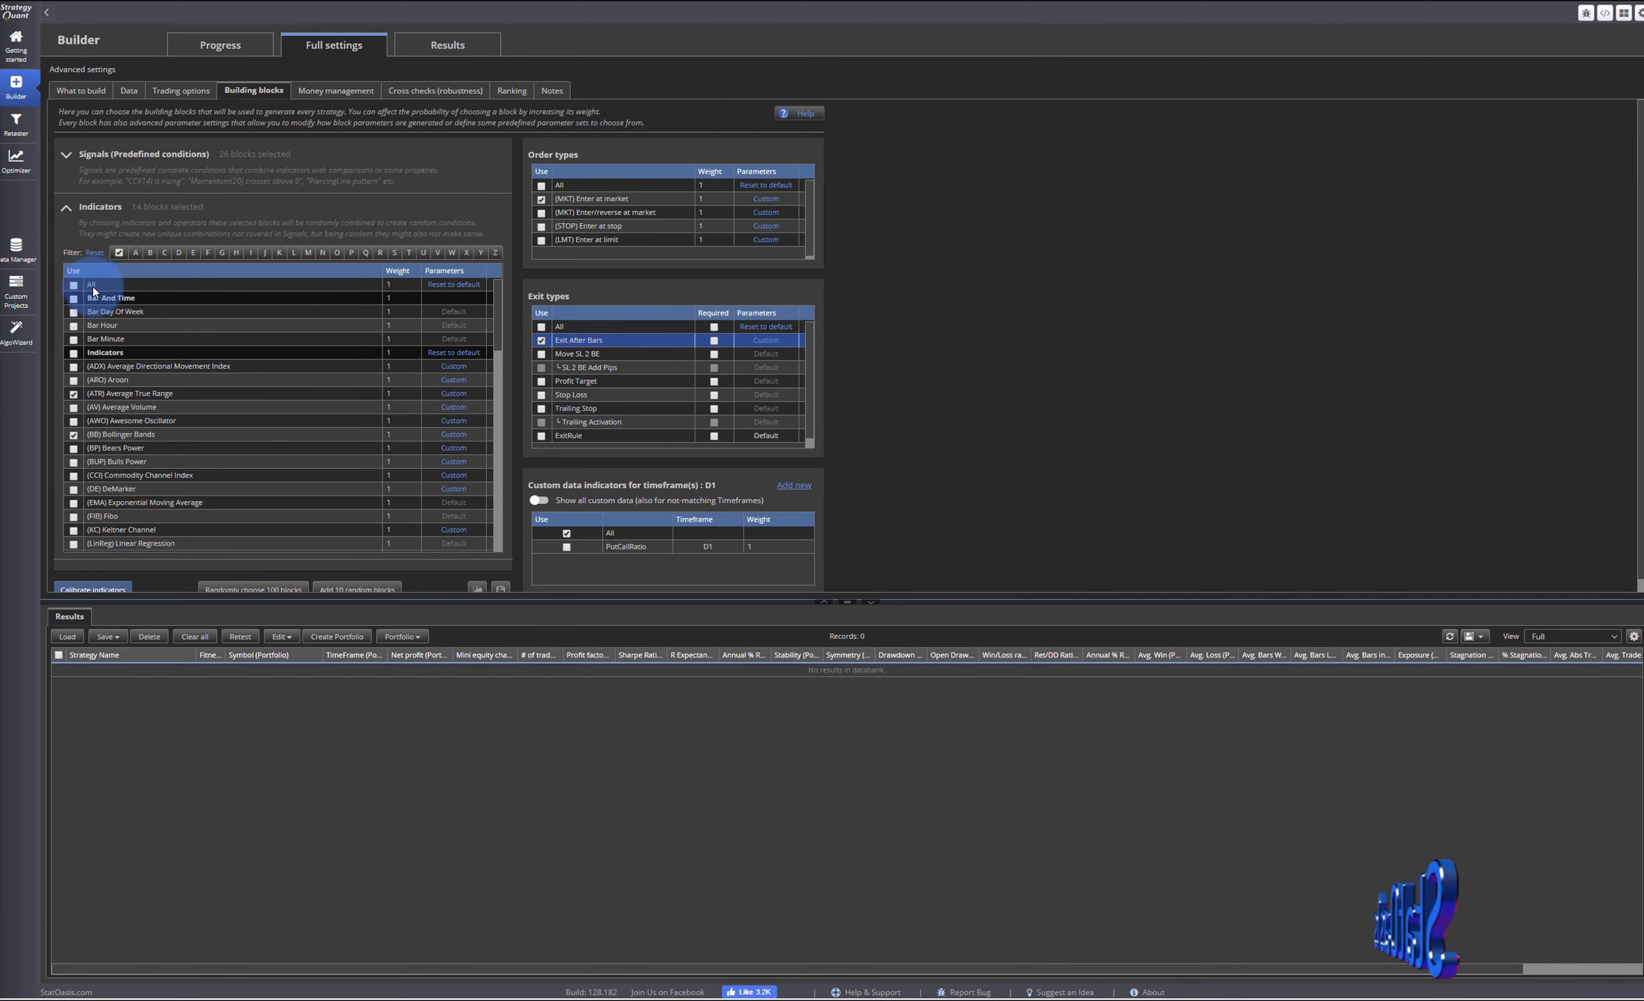
click(73, 286)
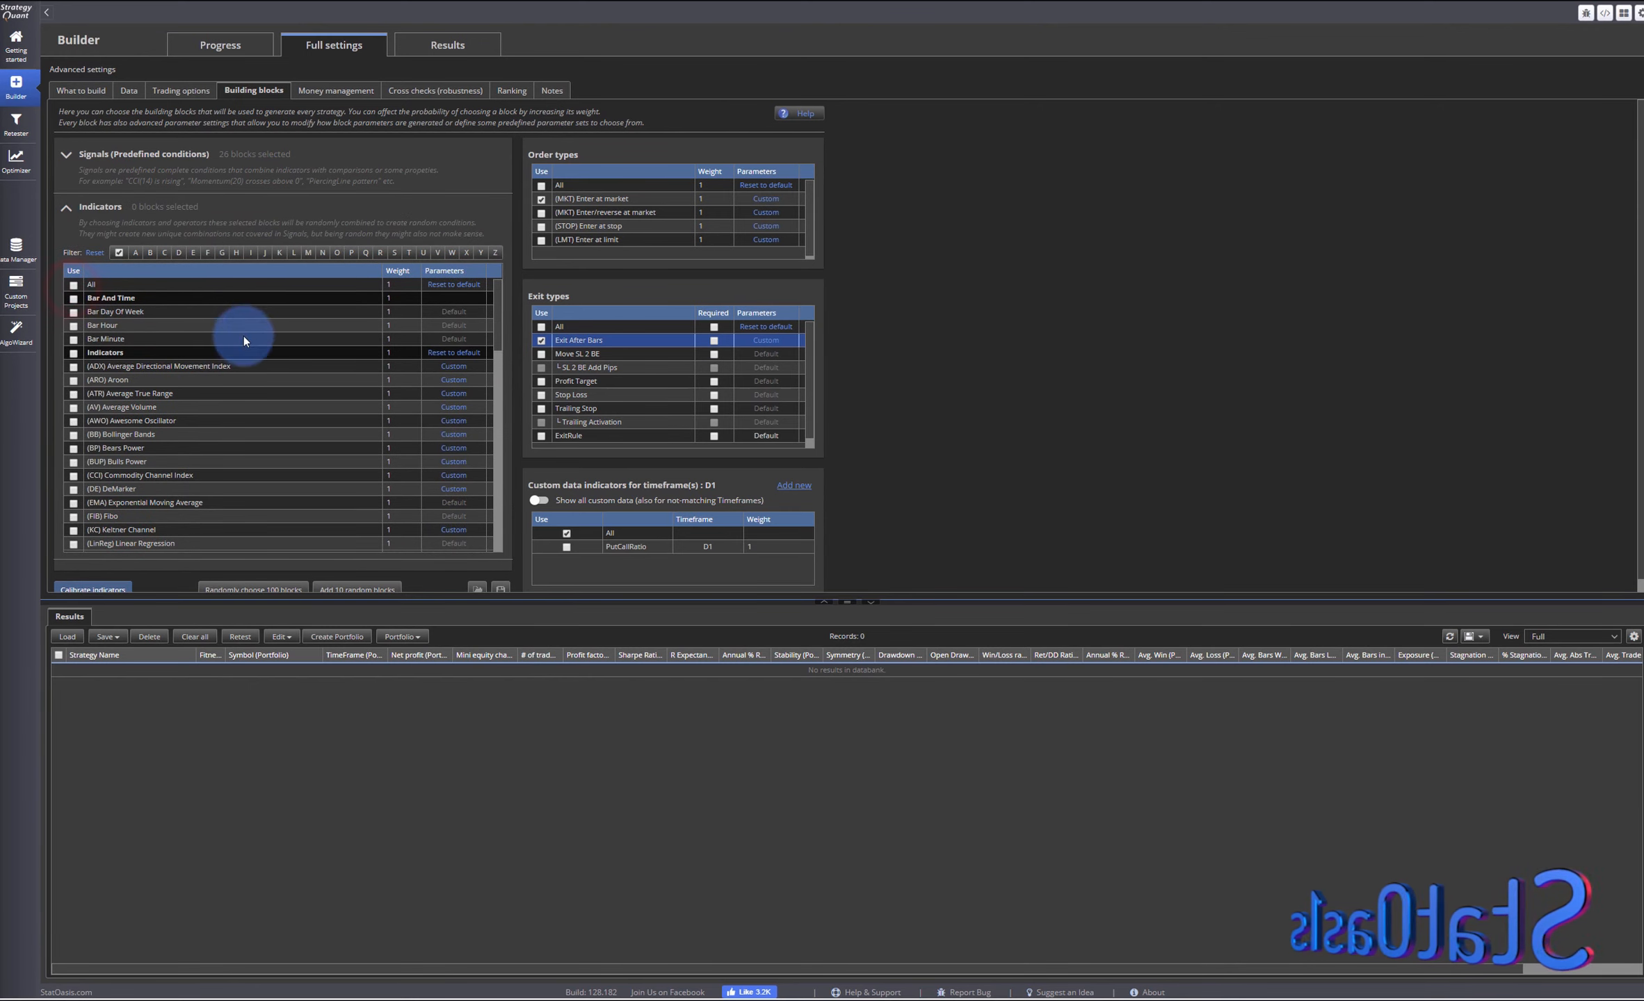
drag(485, 337, 502, 403)
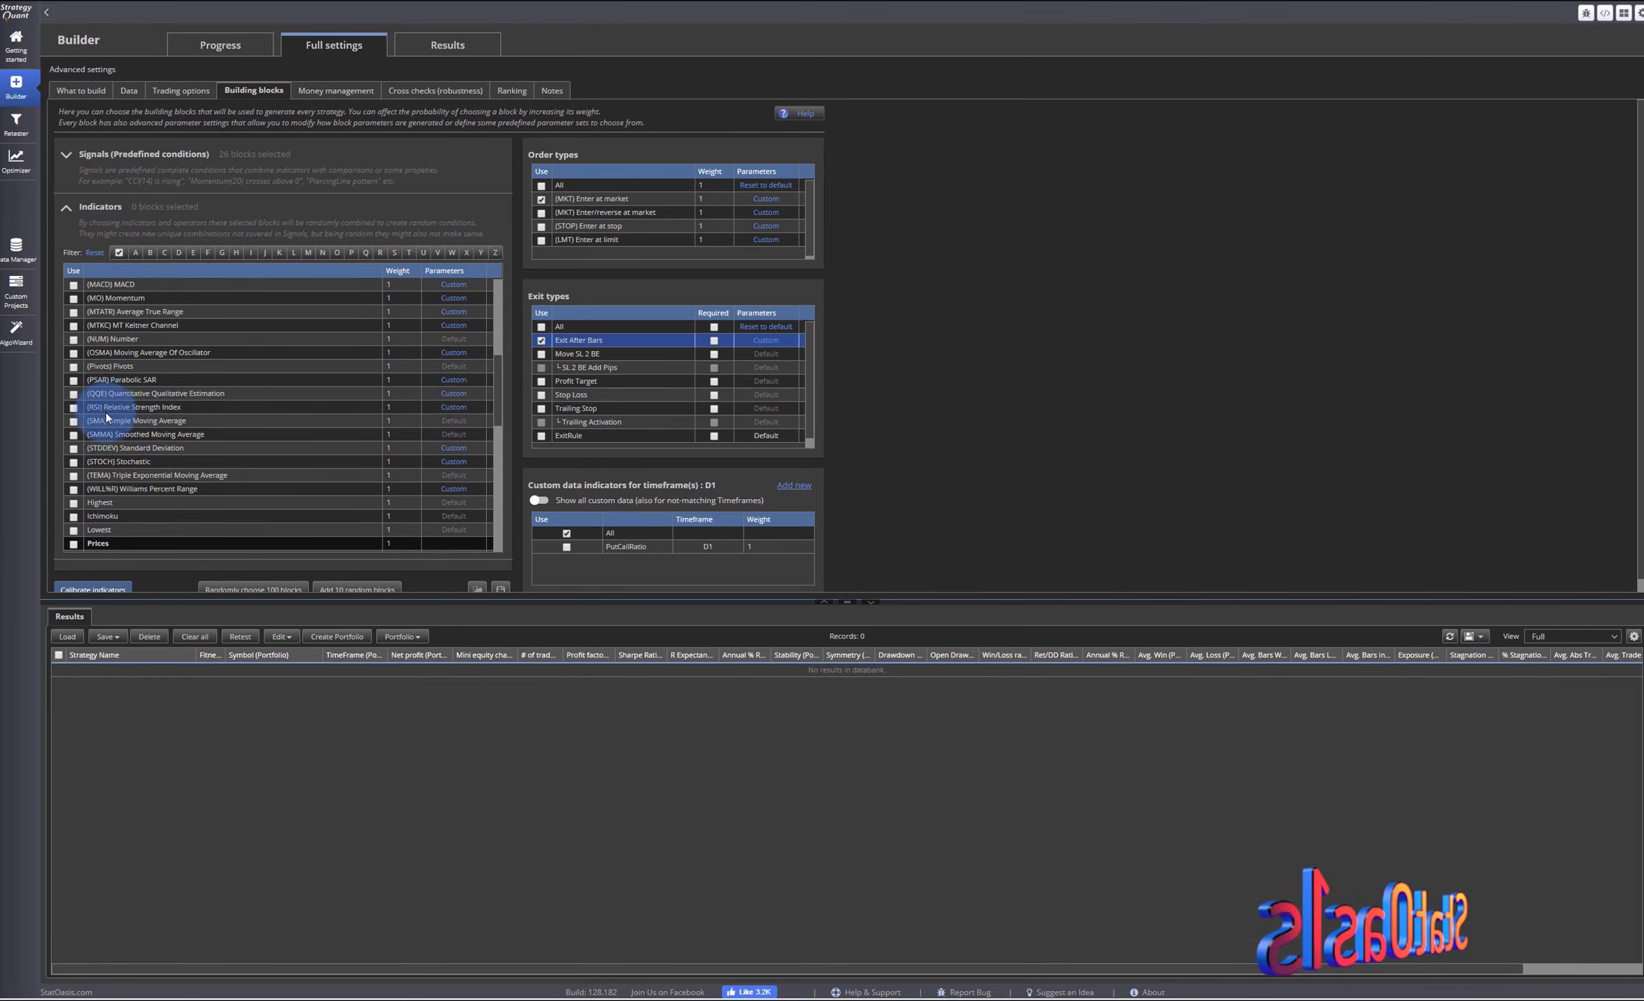
click(74, 408)
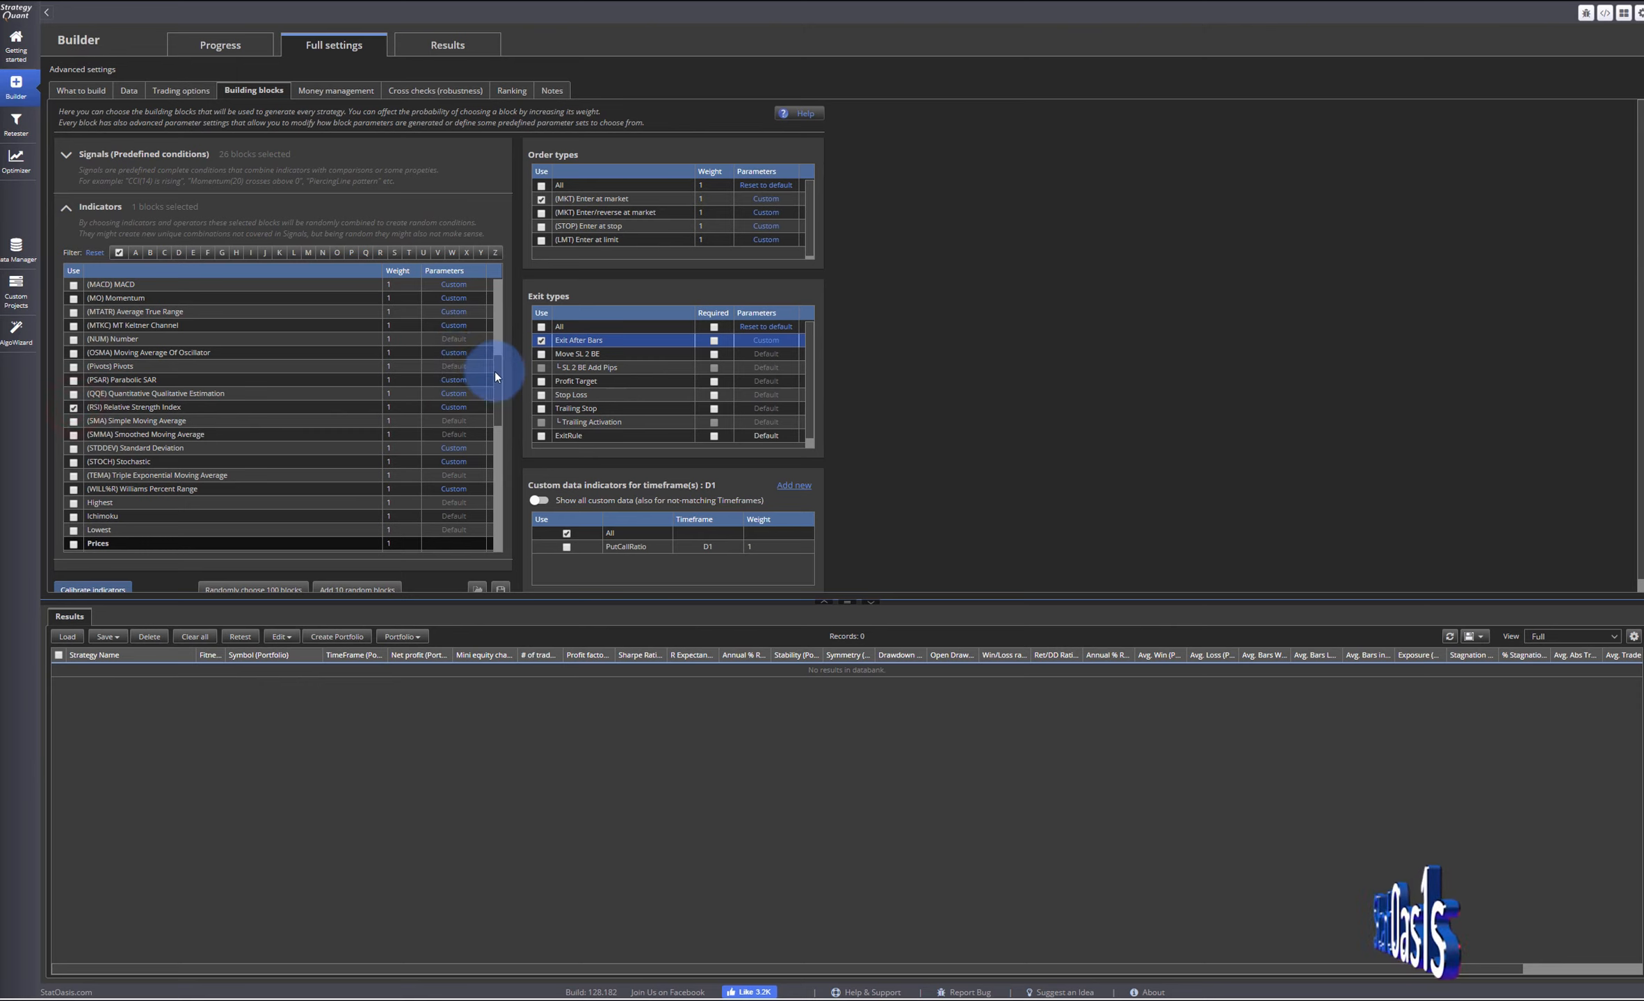
- Enable the Is lower and Is greater comparison operators
drag(495, 376, 444, 480)
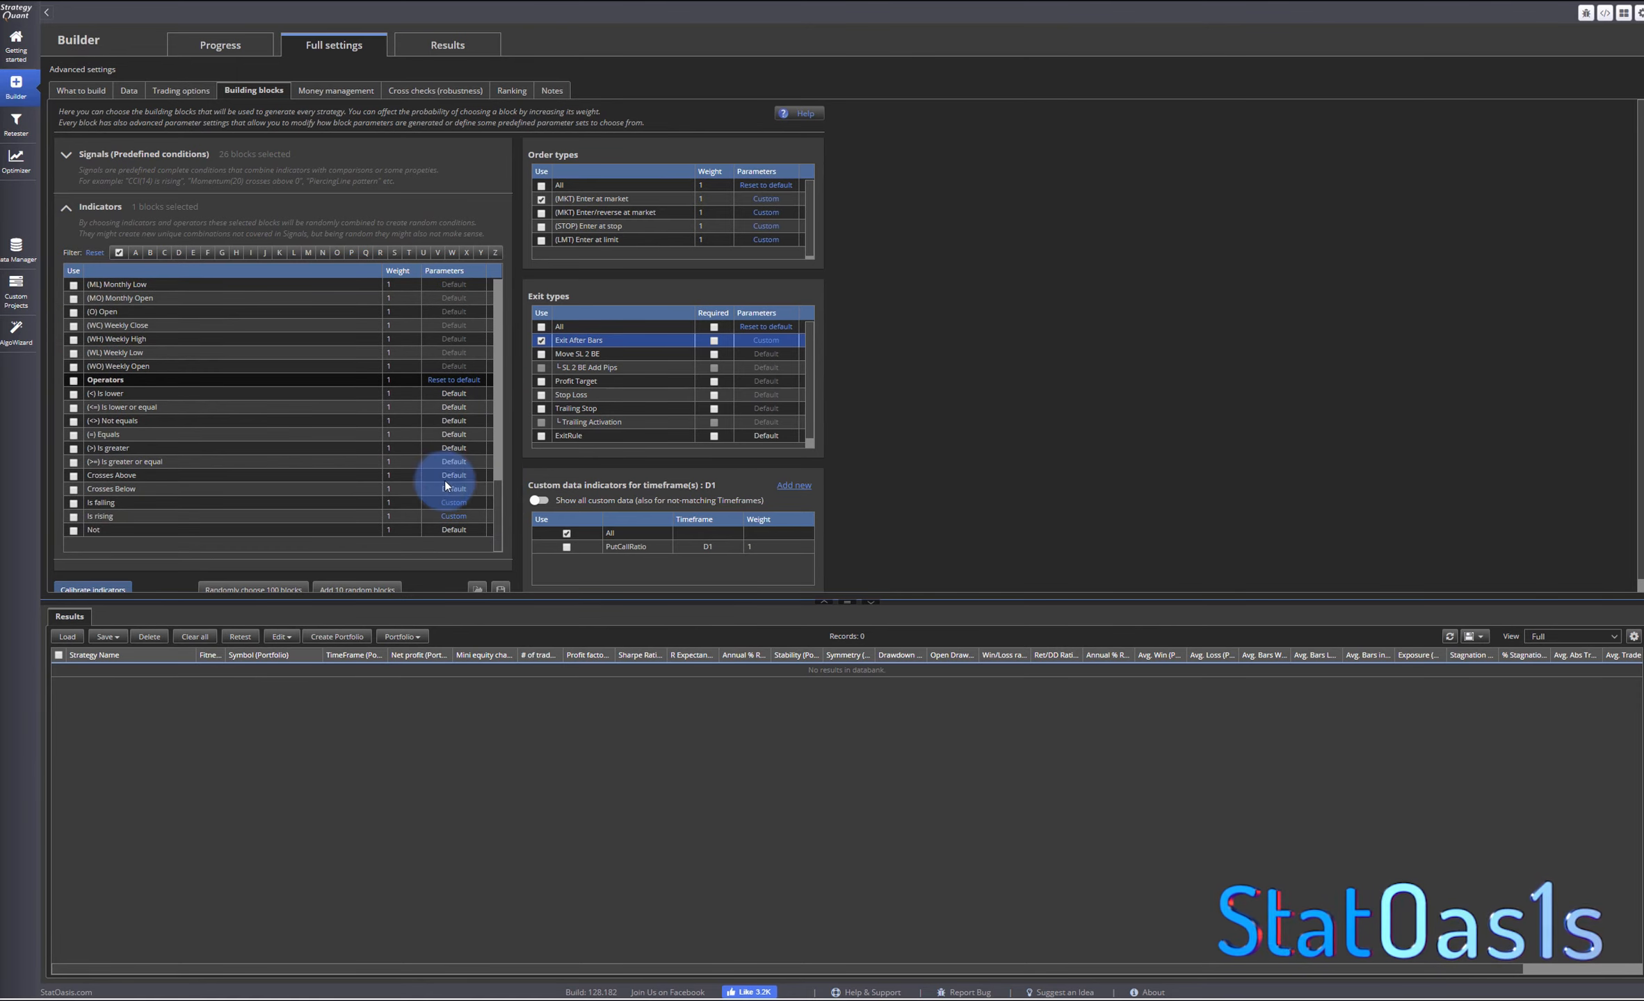
click(73, 394)
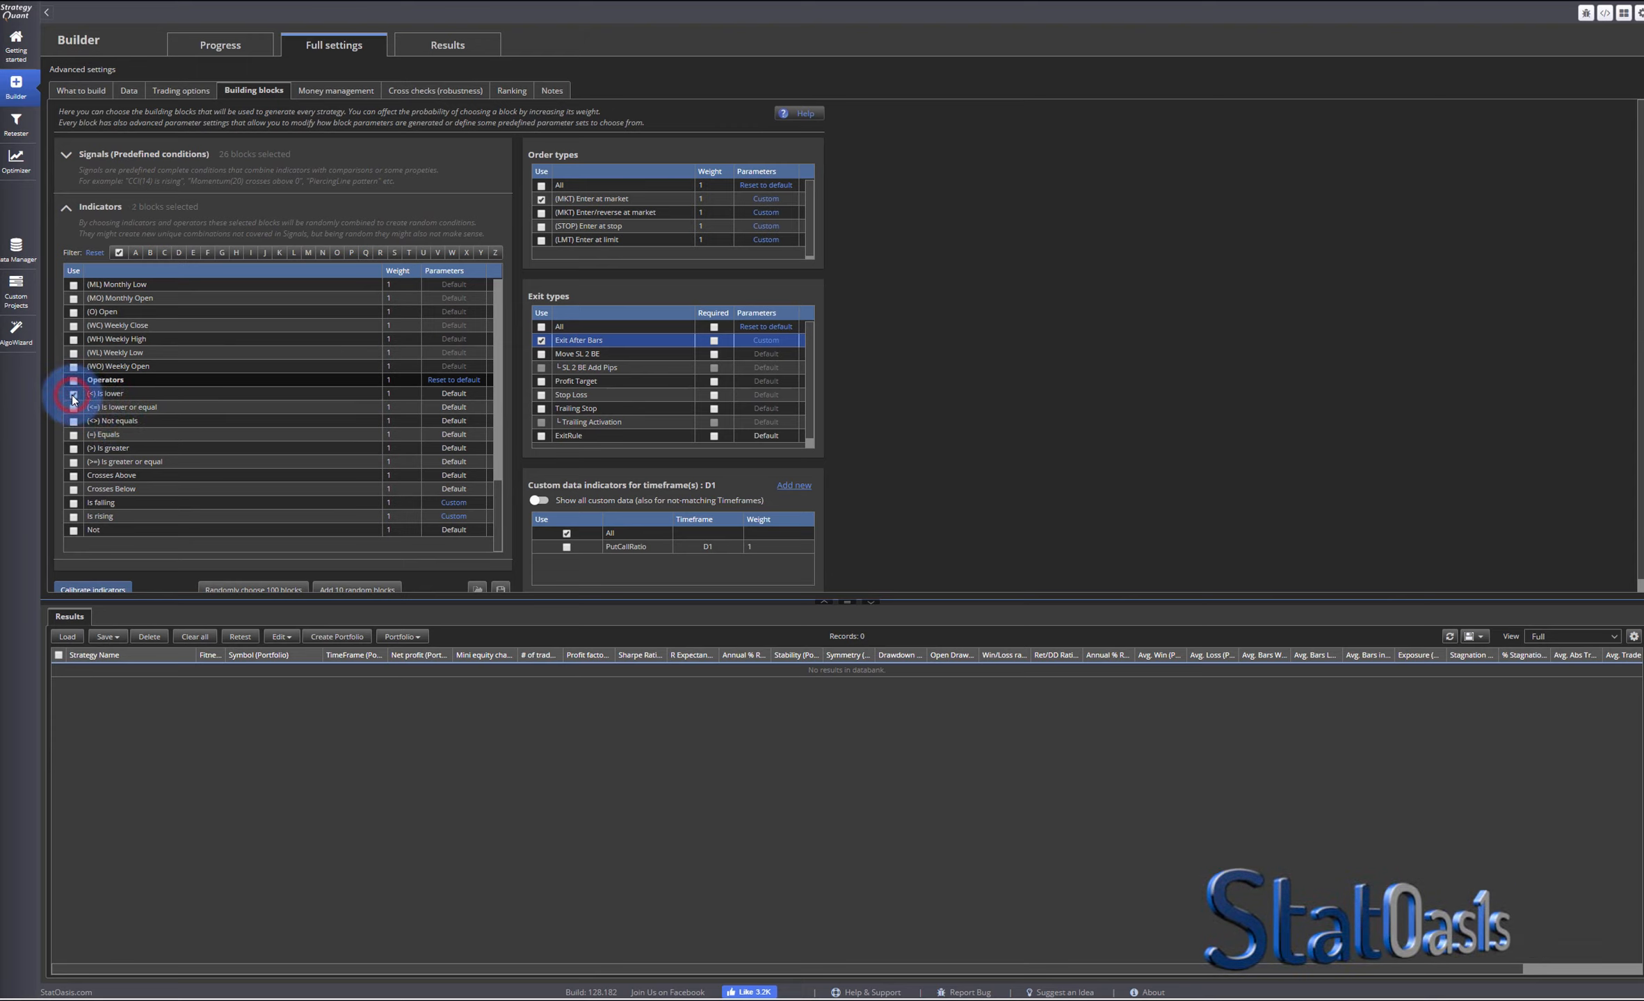
click(73, 448)
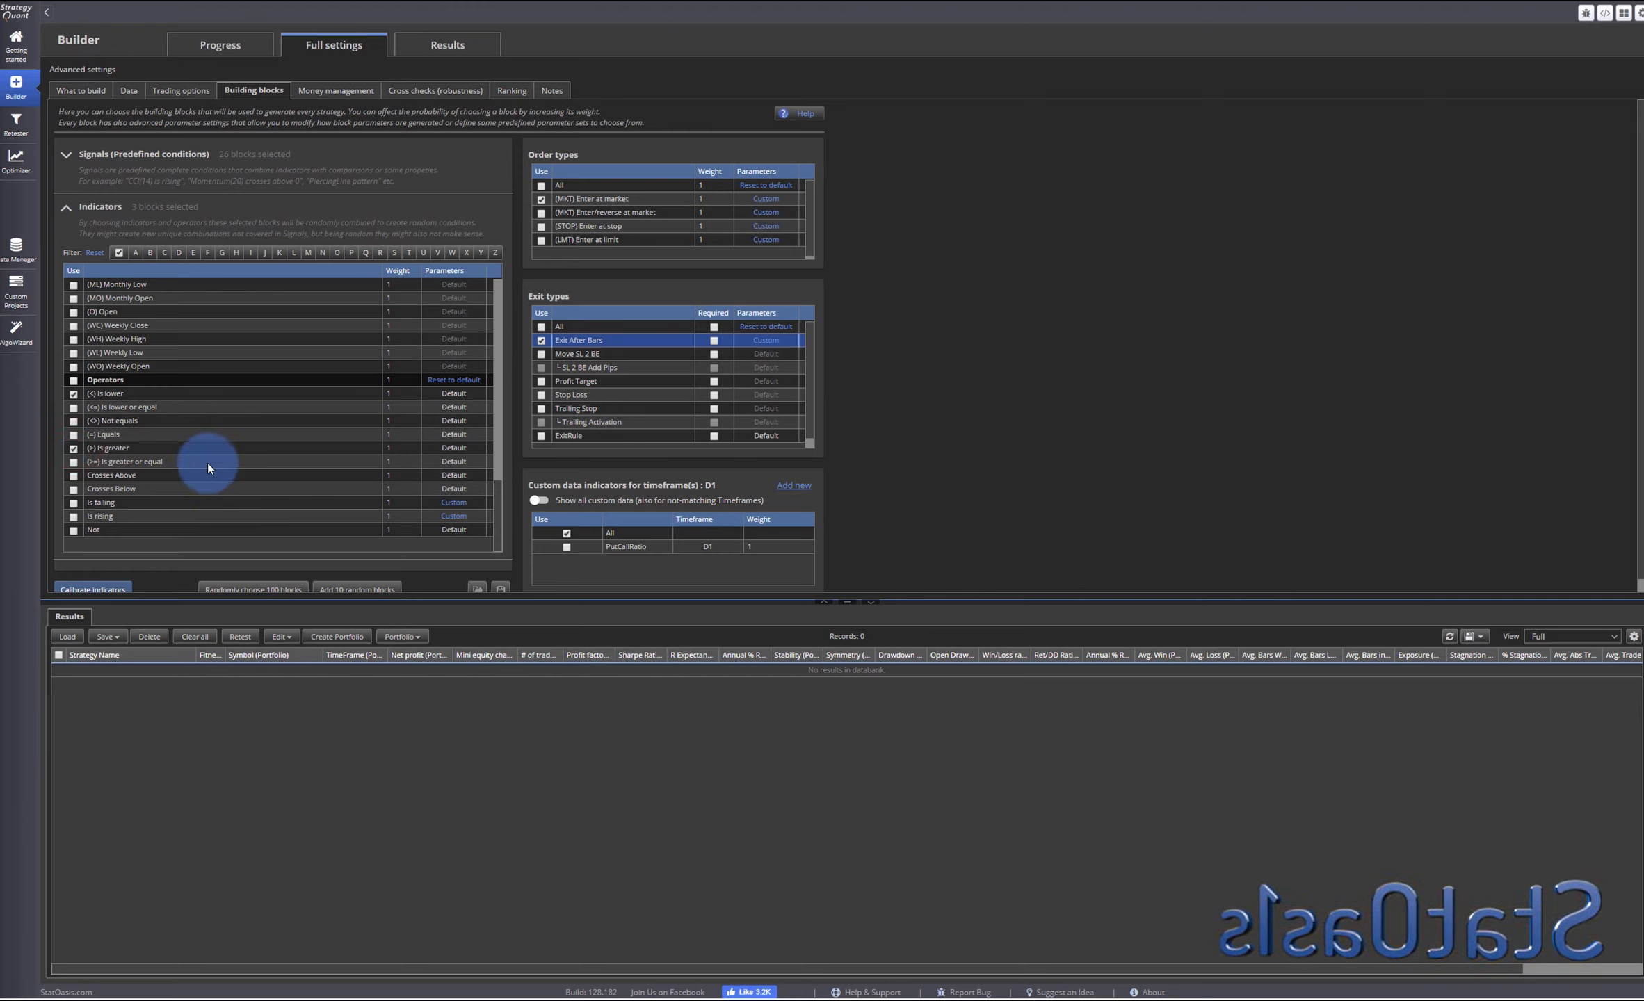
- Open the Exit After Bars parameter options and save them
drag(497, 515, 497, 300)
click(247, 152)
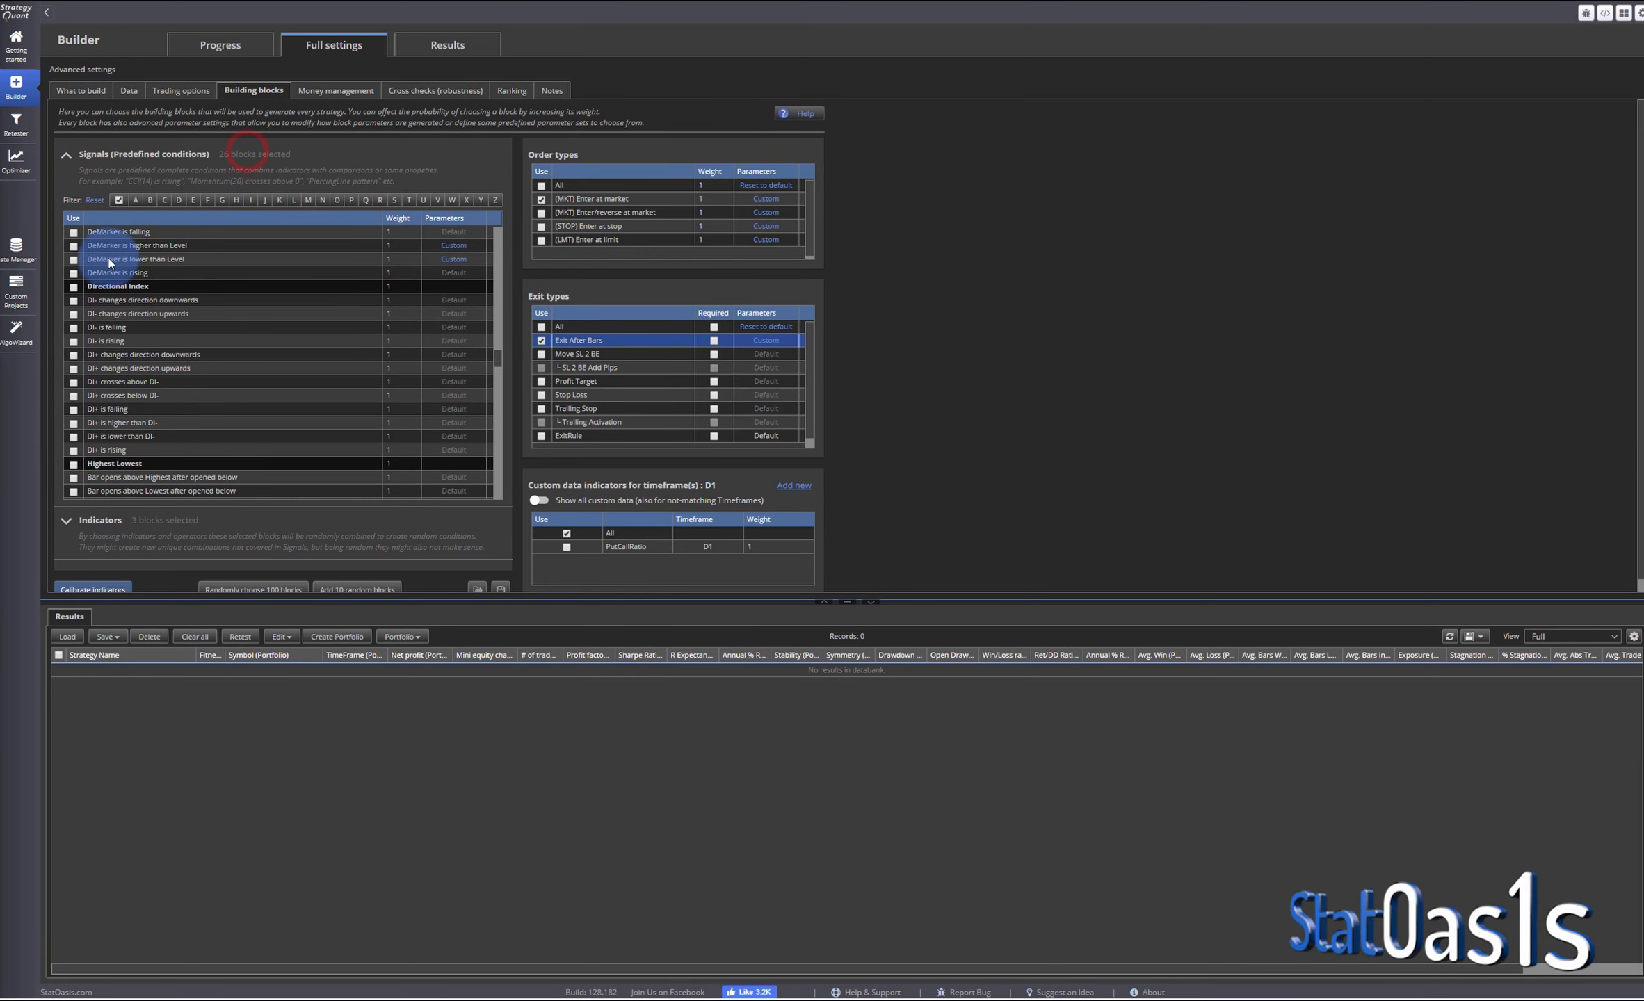
click(754, 343)
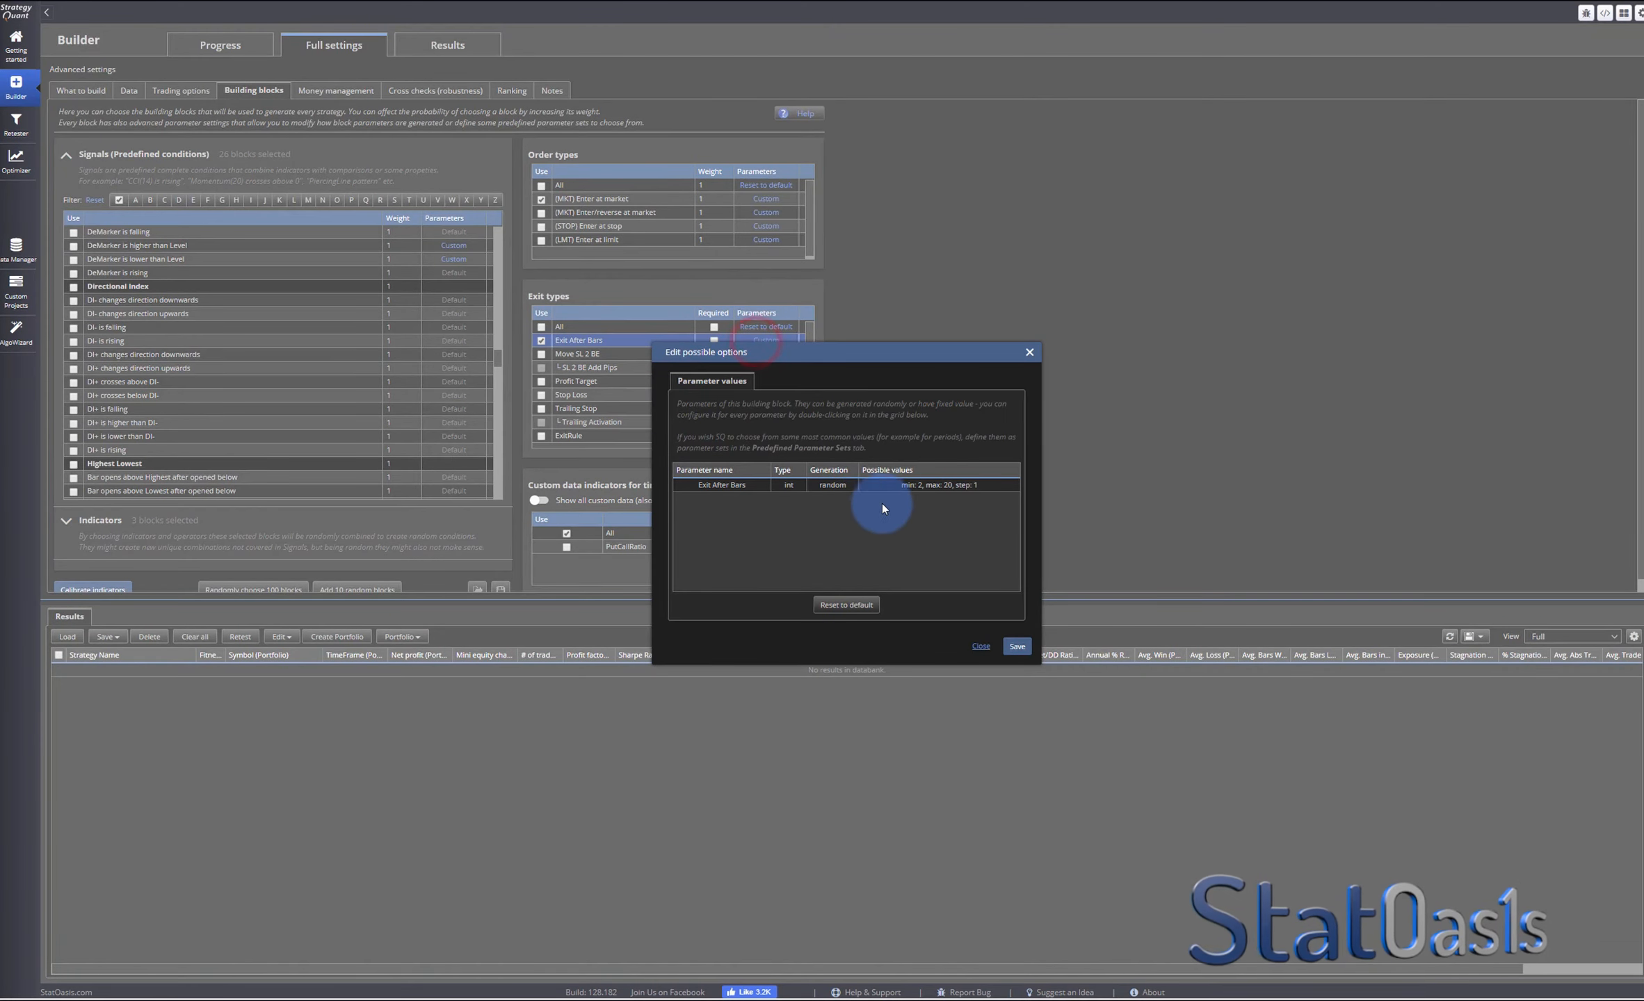
click(1015, 647)
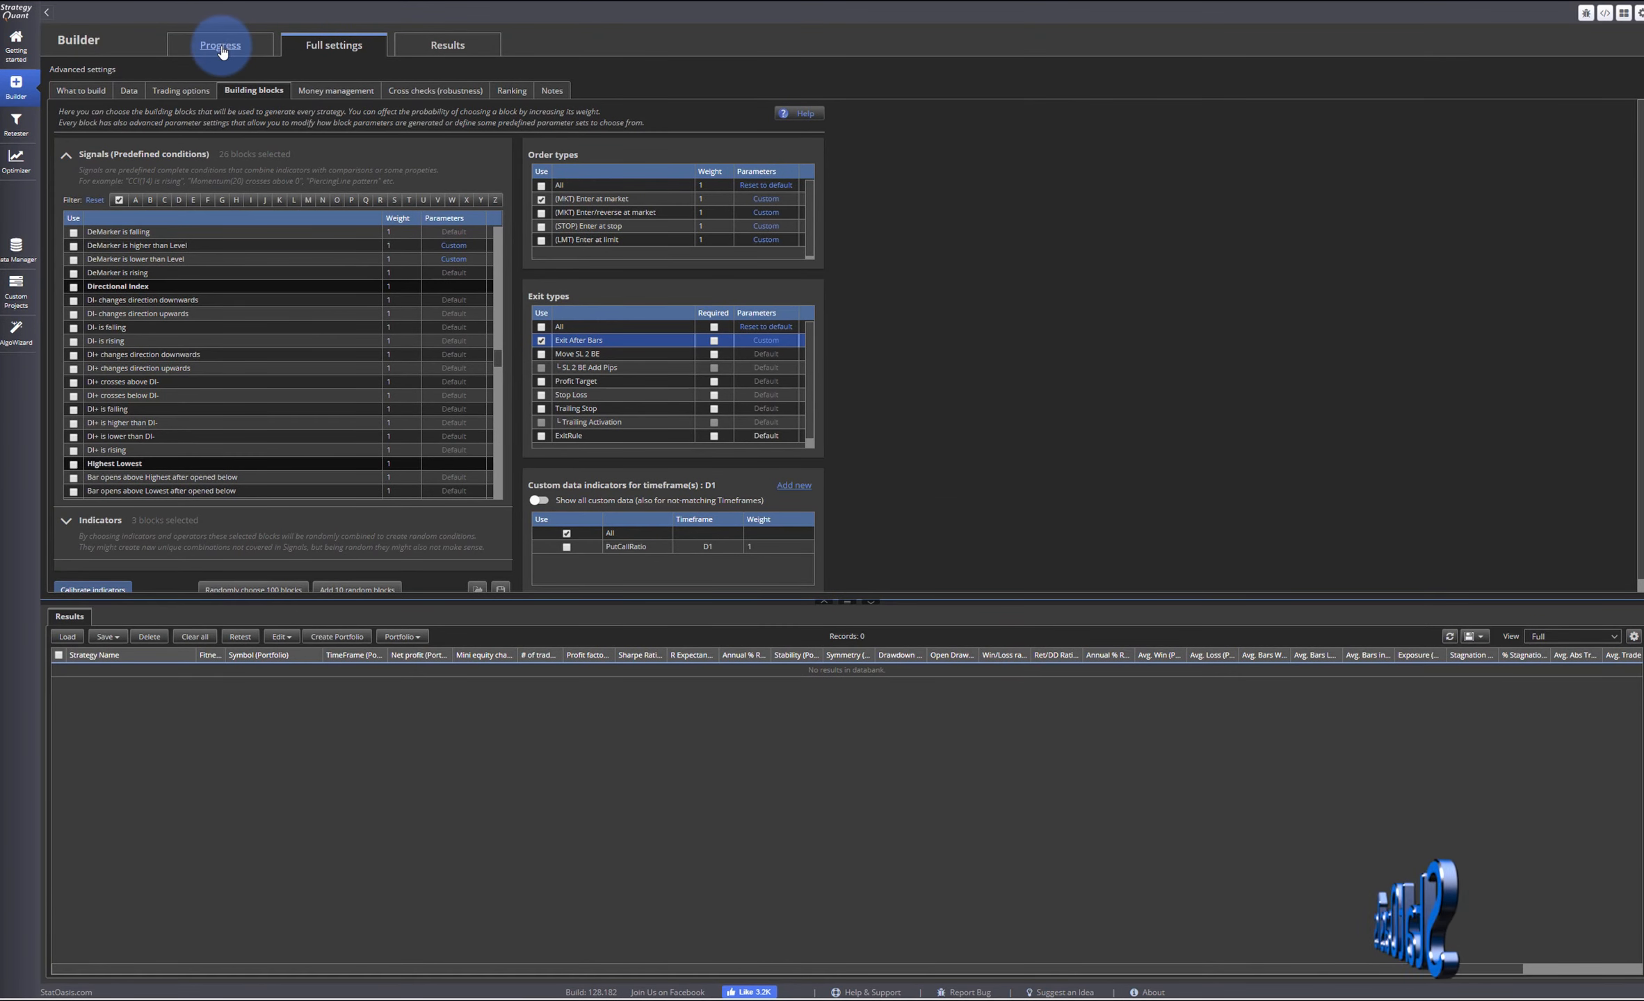
- Start the strategy generation and open a generated strategy's source code
click(221, 47)
click(174, 86)
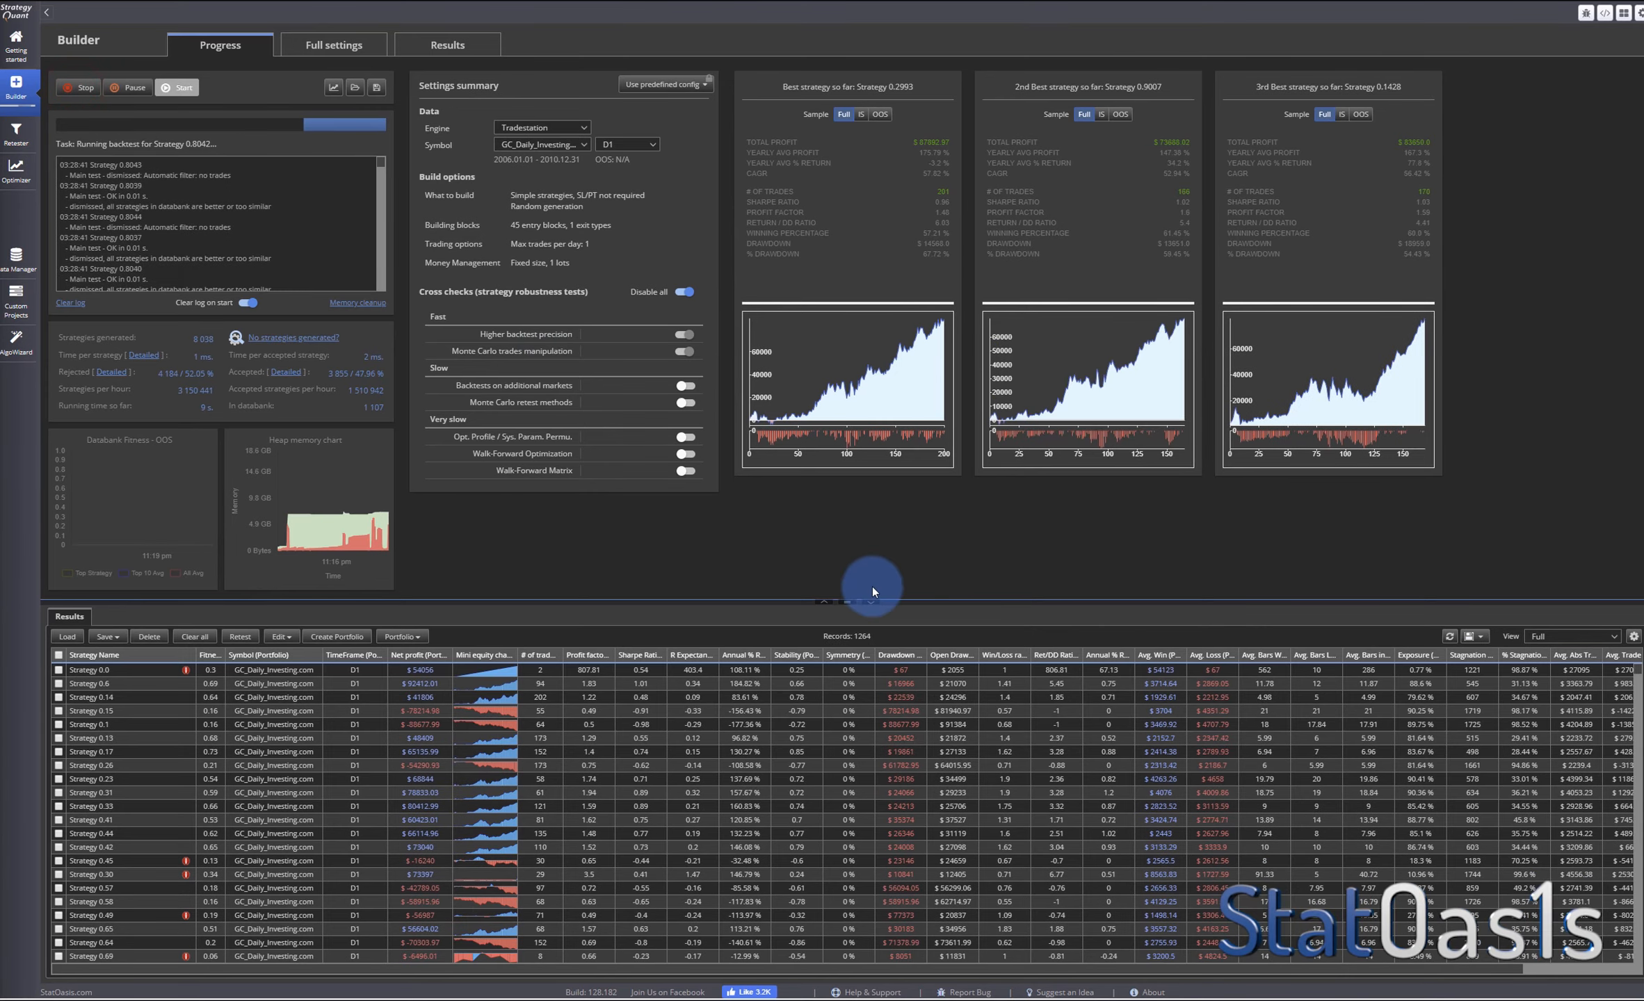
click(875, 387)
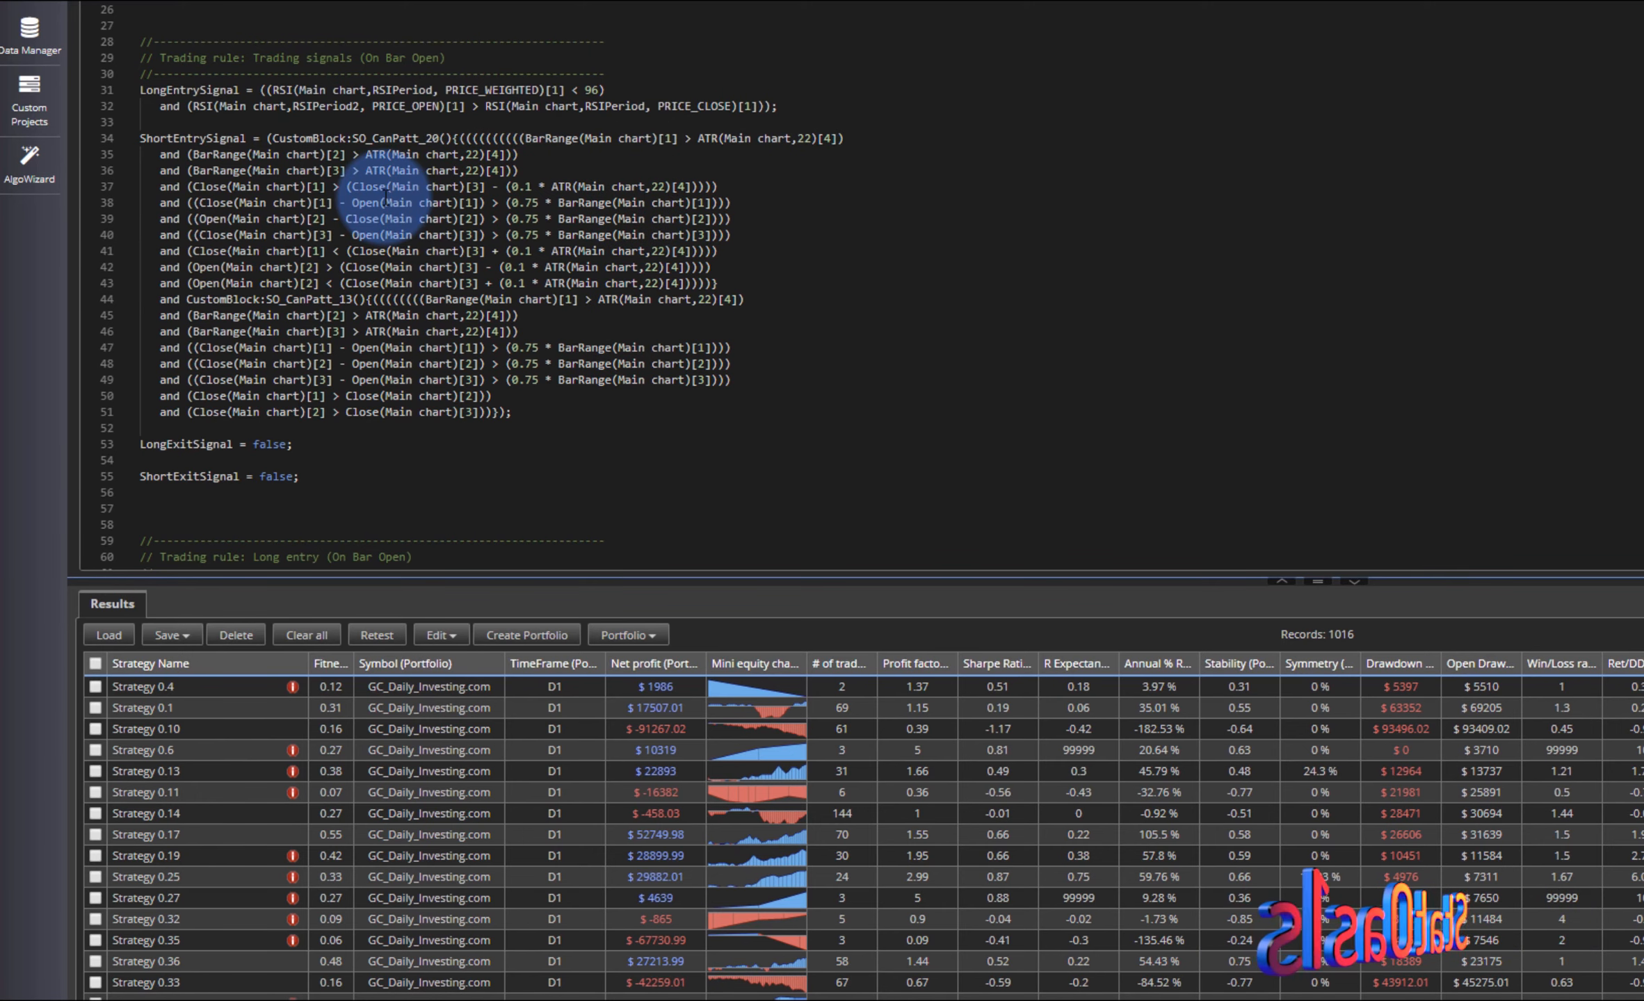
- Open the source code of Strategy 0.19 and examine the candle pattern blocks and RSI conditions in its entry signals
click(759, 861)
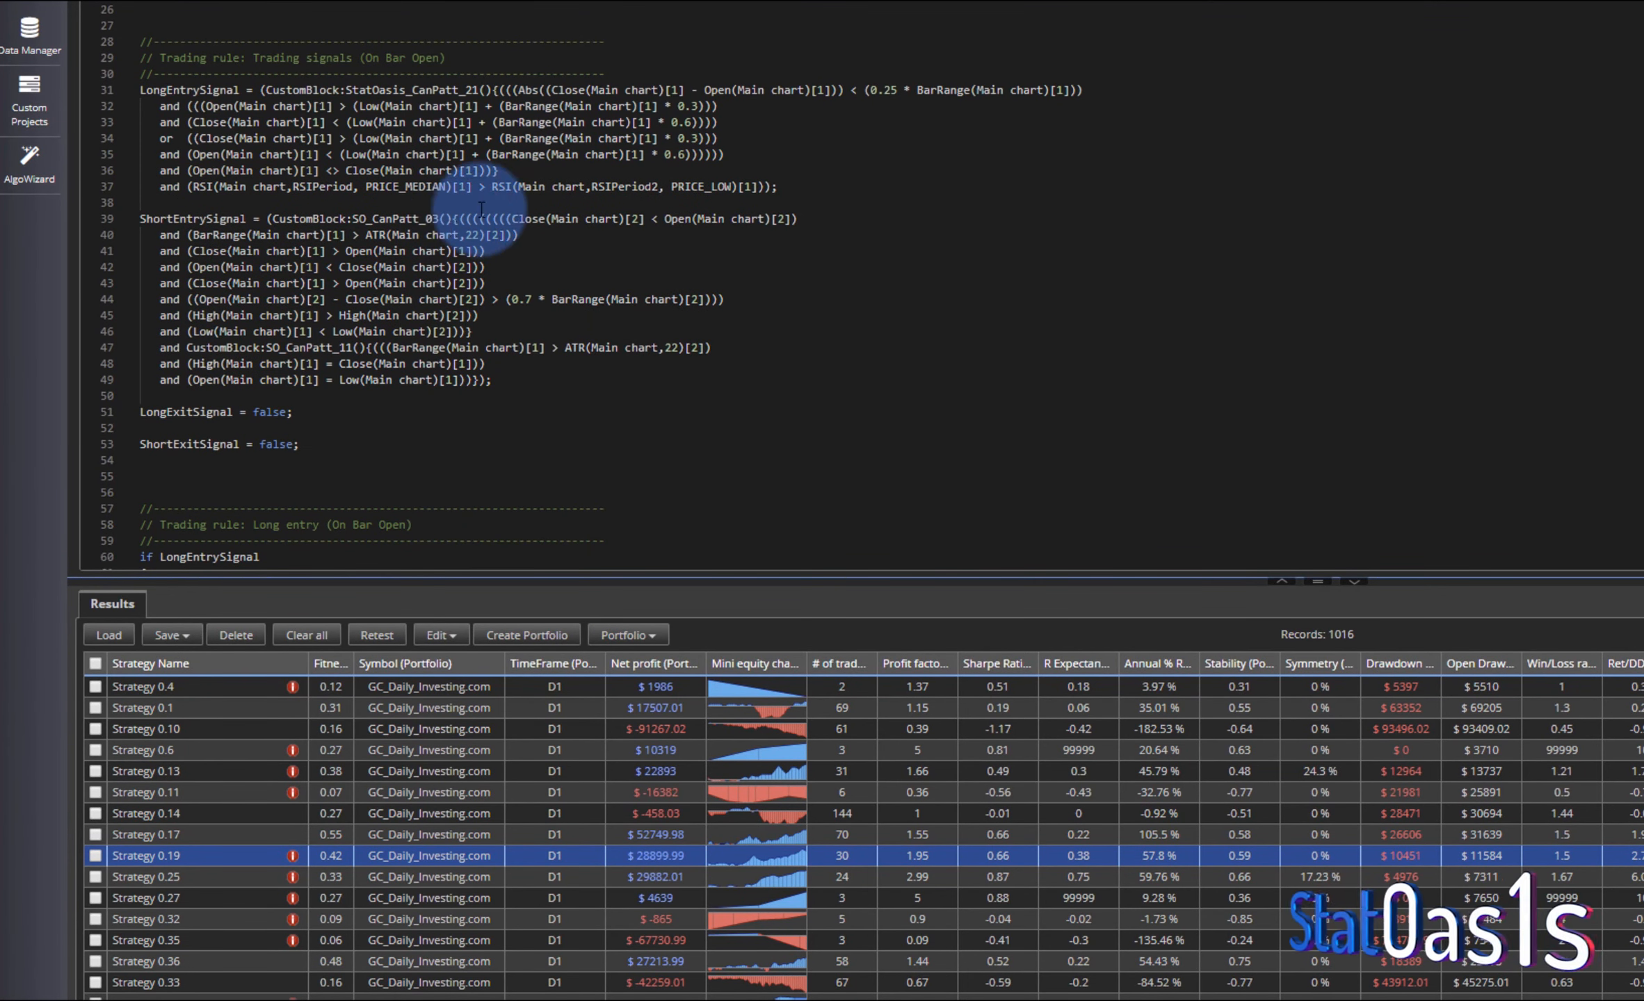
click(461, 89)
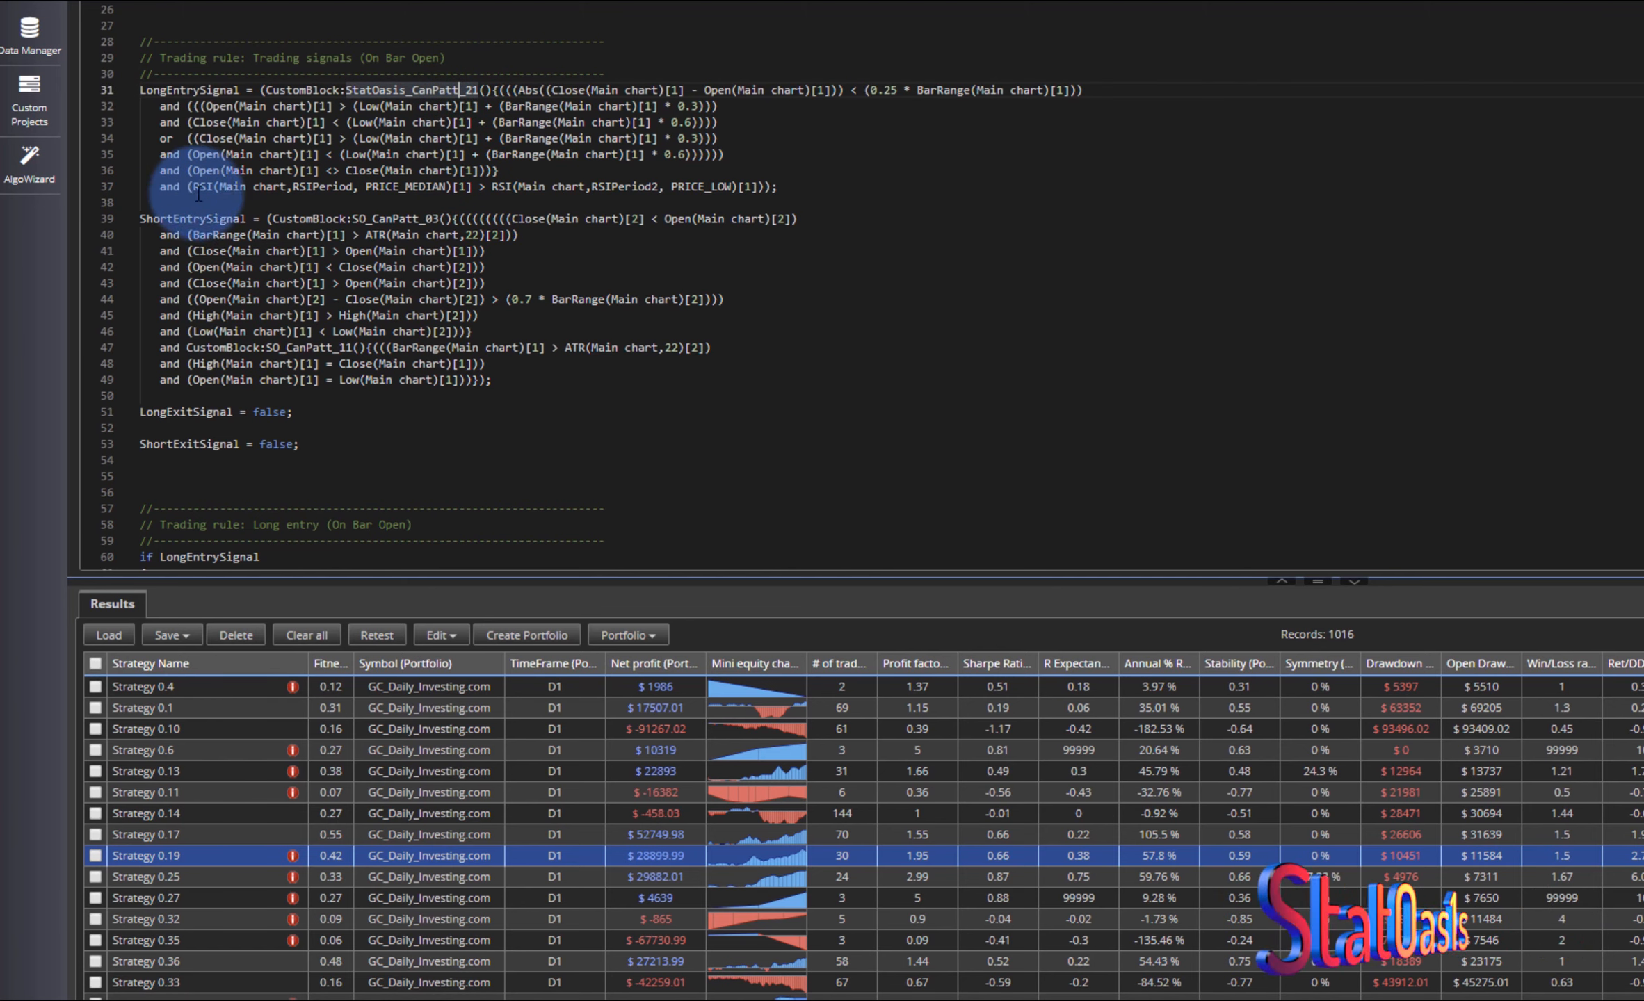
drag(193, 186, 295, 190)
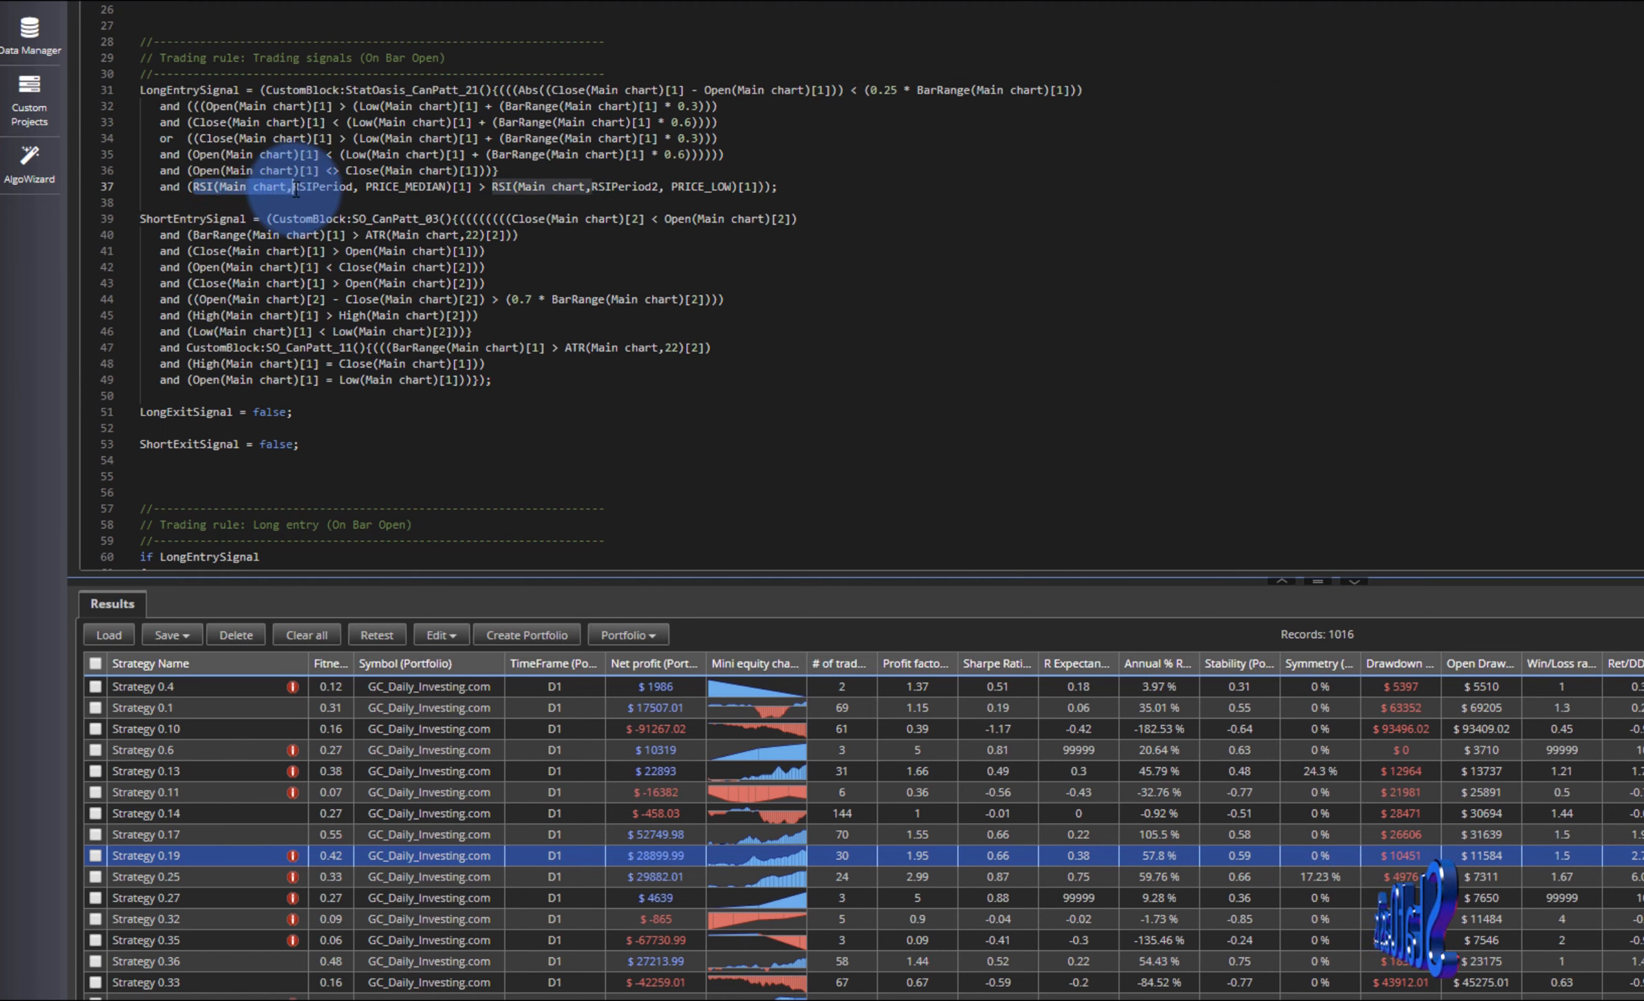
double_click(428, 218)
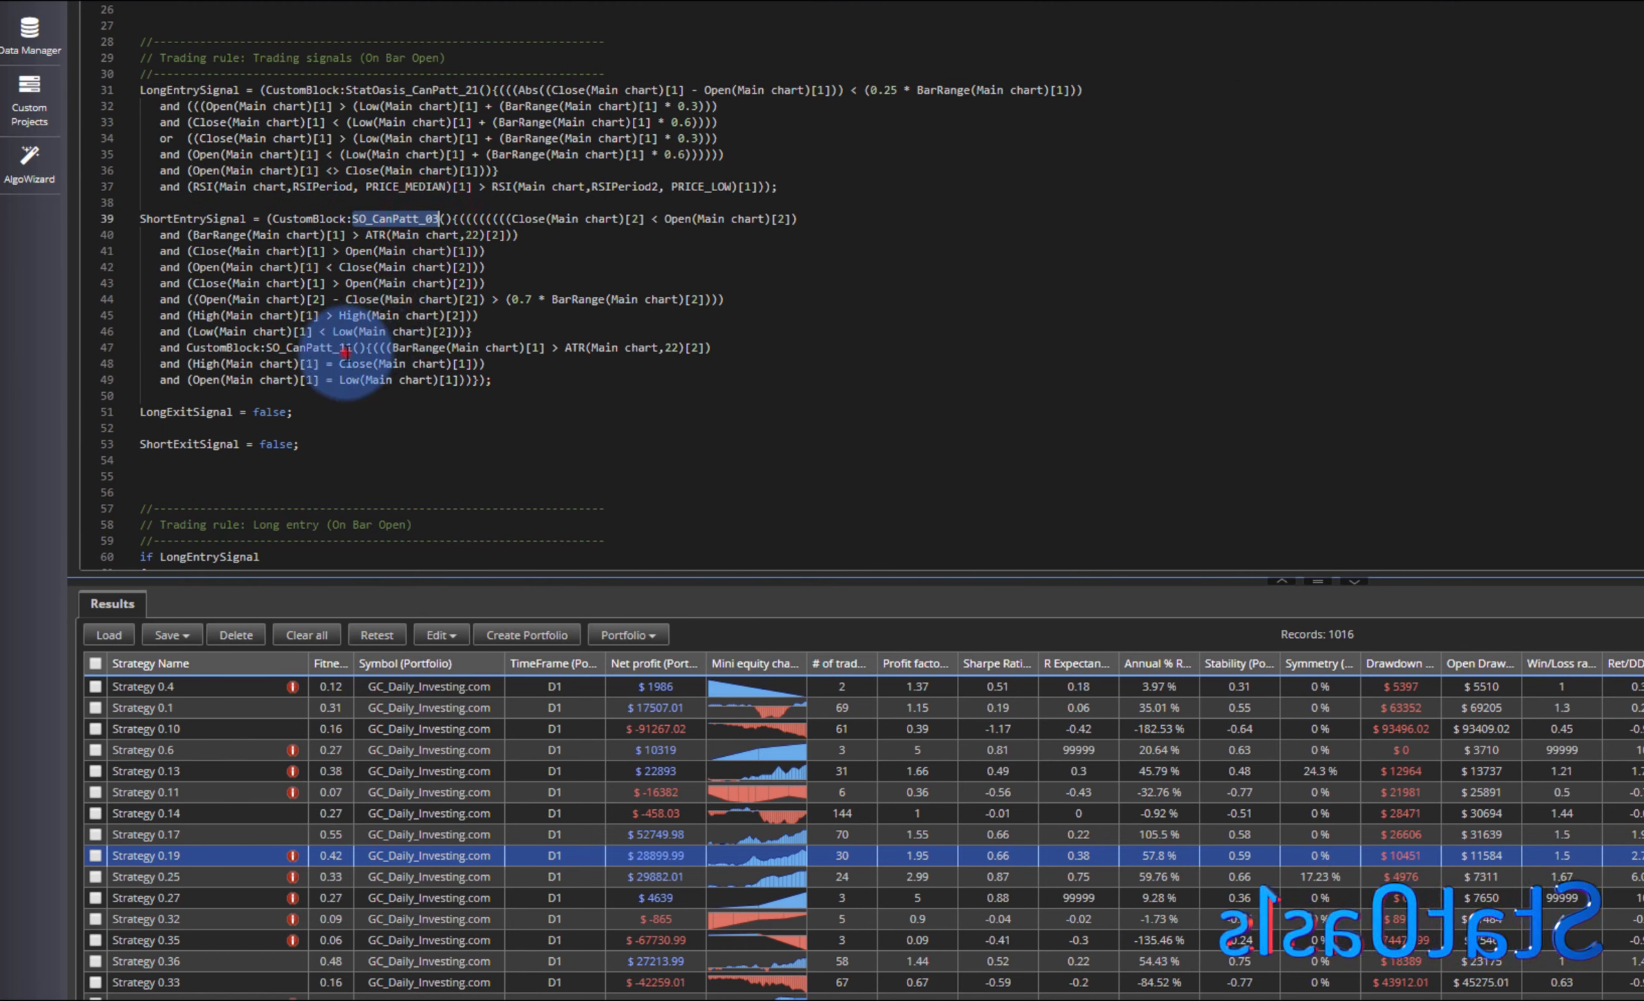
double_click(321, 347)
- Open the source code of Strategy 0.27 and examine the candle pattern blocks and RSI conditions in its entry signals
click(742, 892)
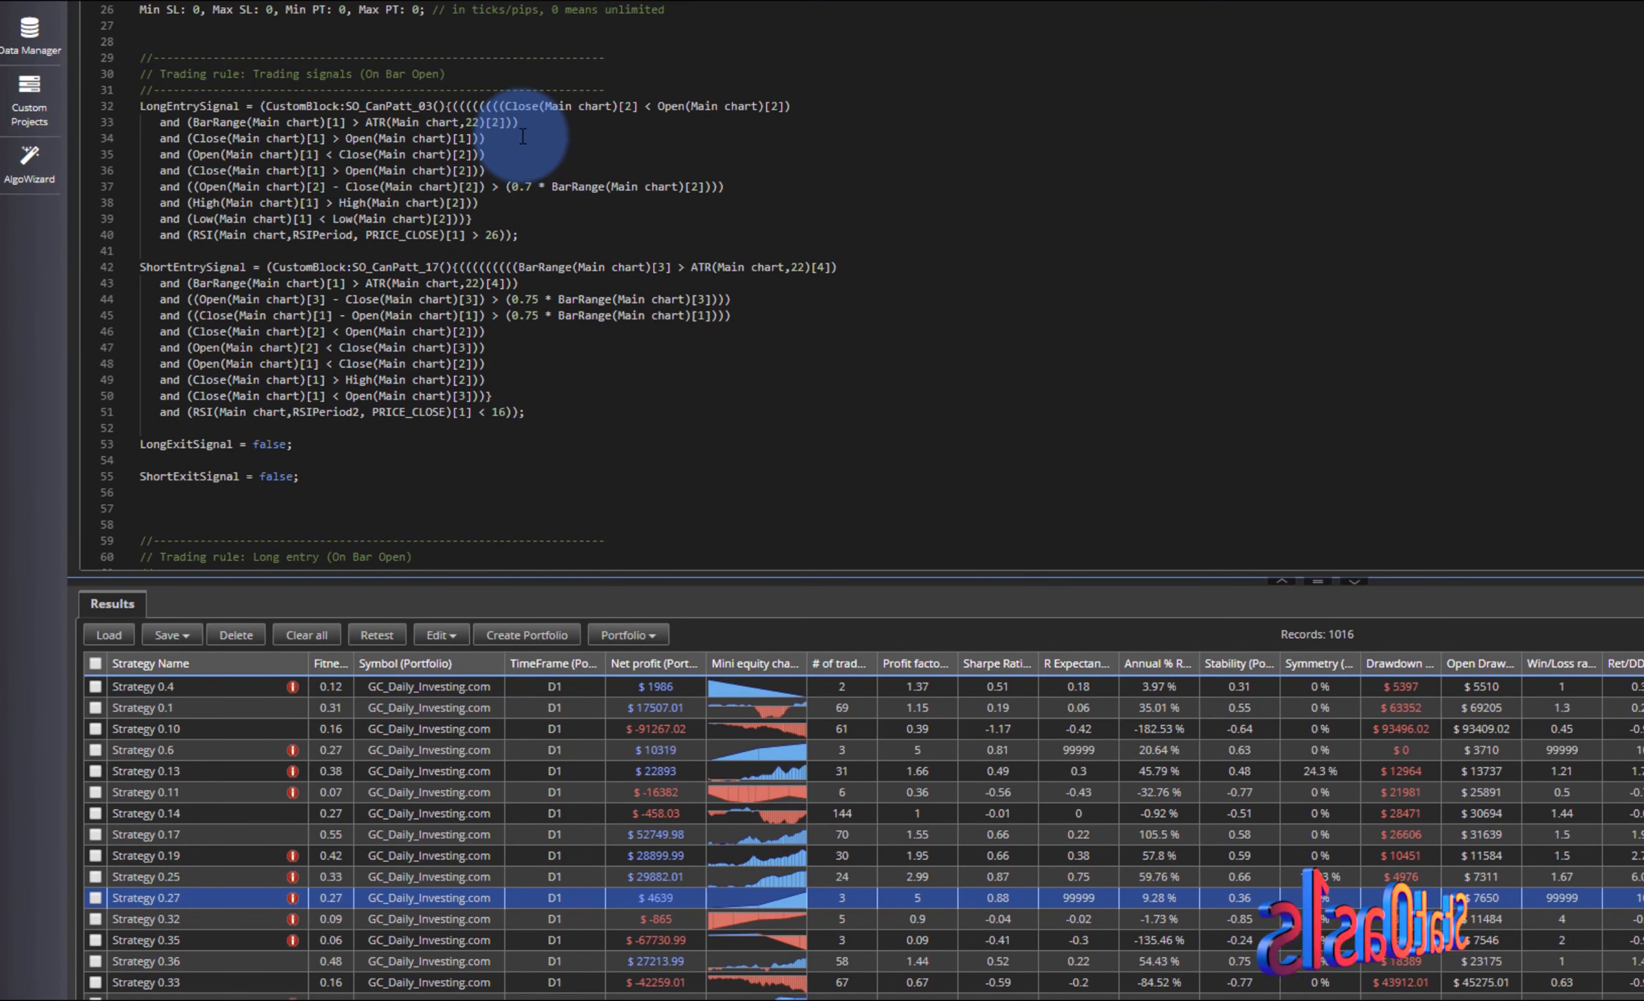
double_click(425, 106)
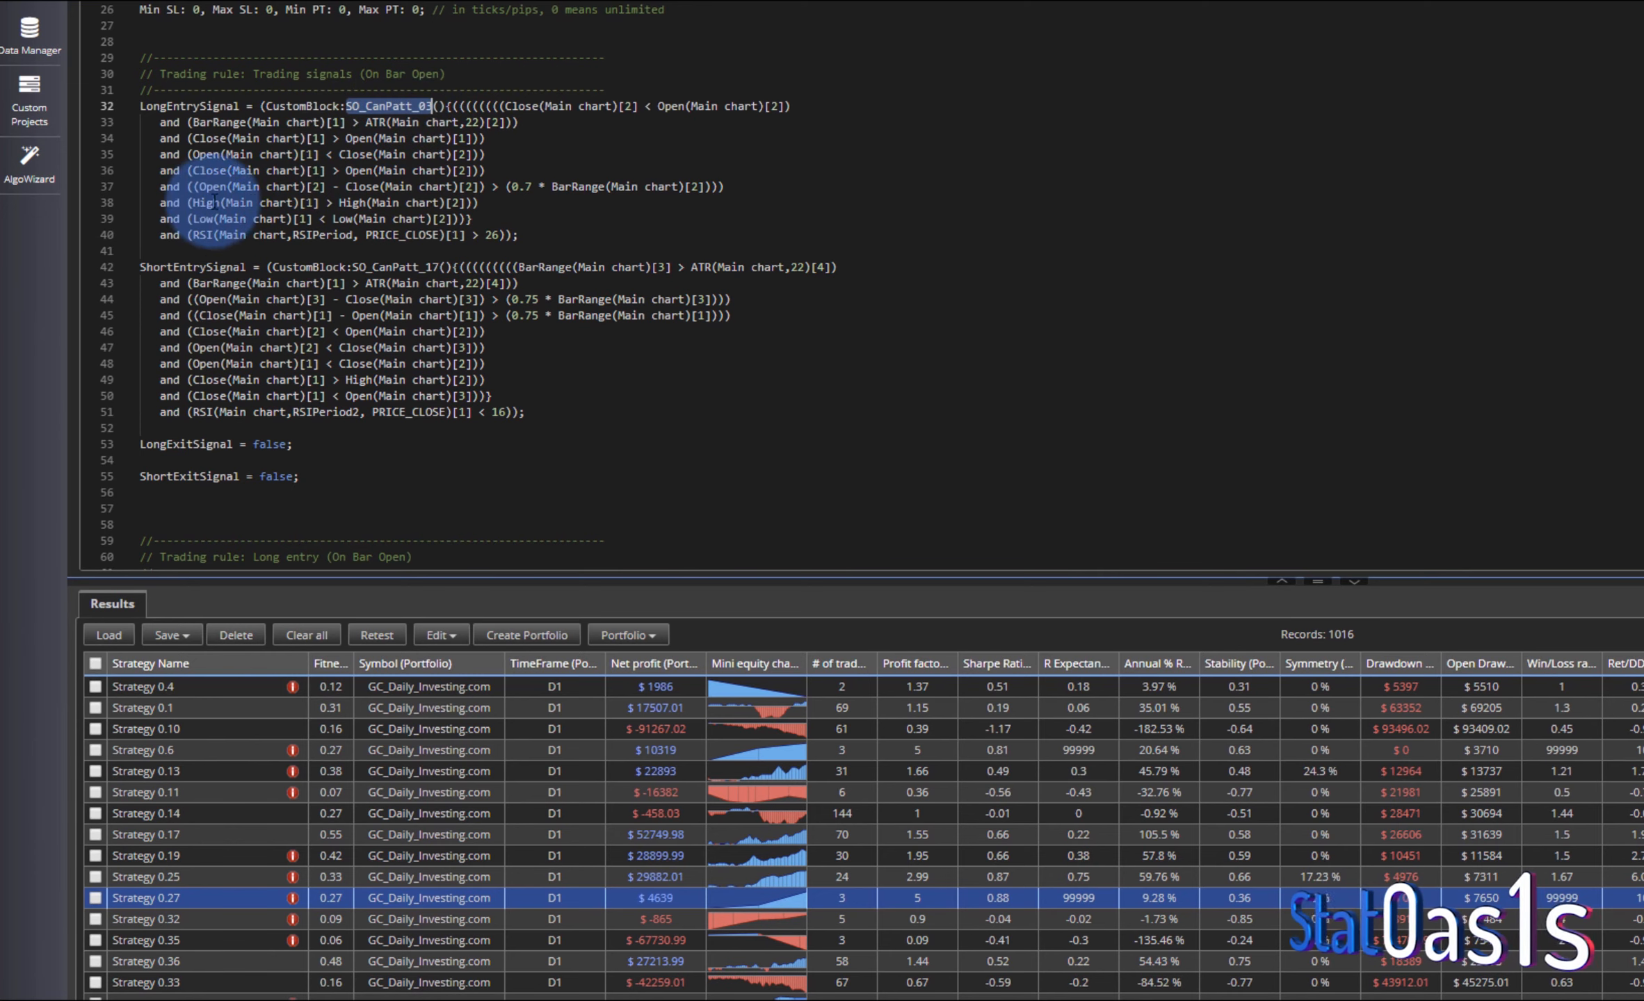
click(209, 234)
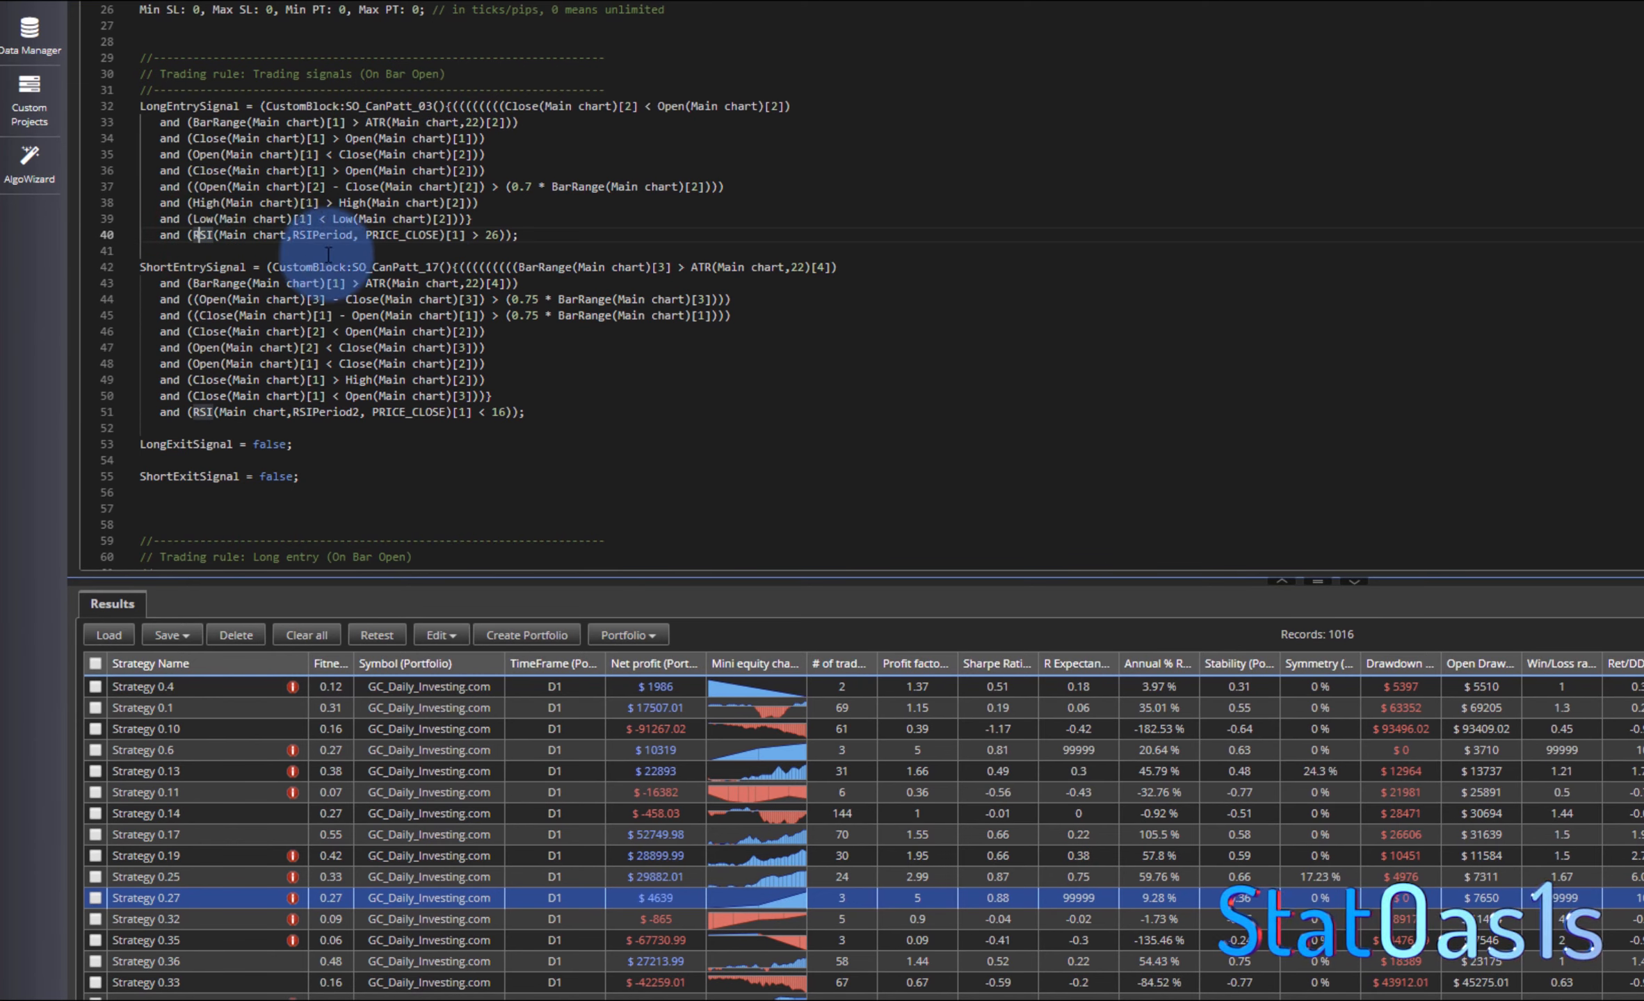
double_click(435, 268)
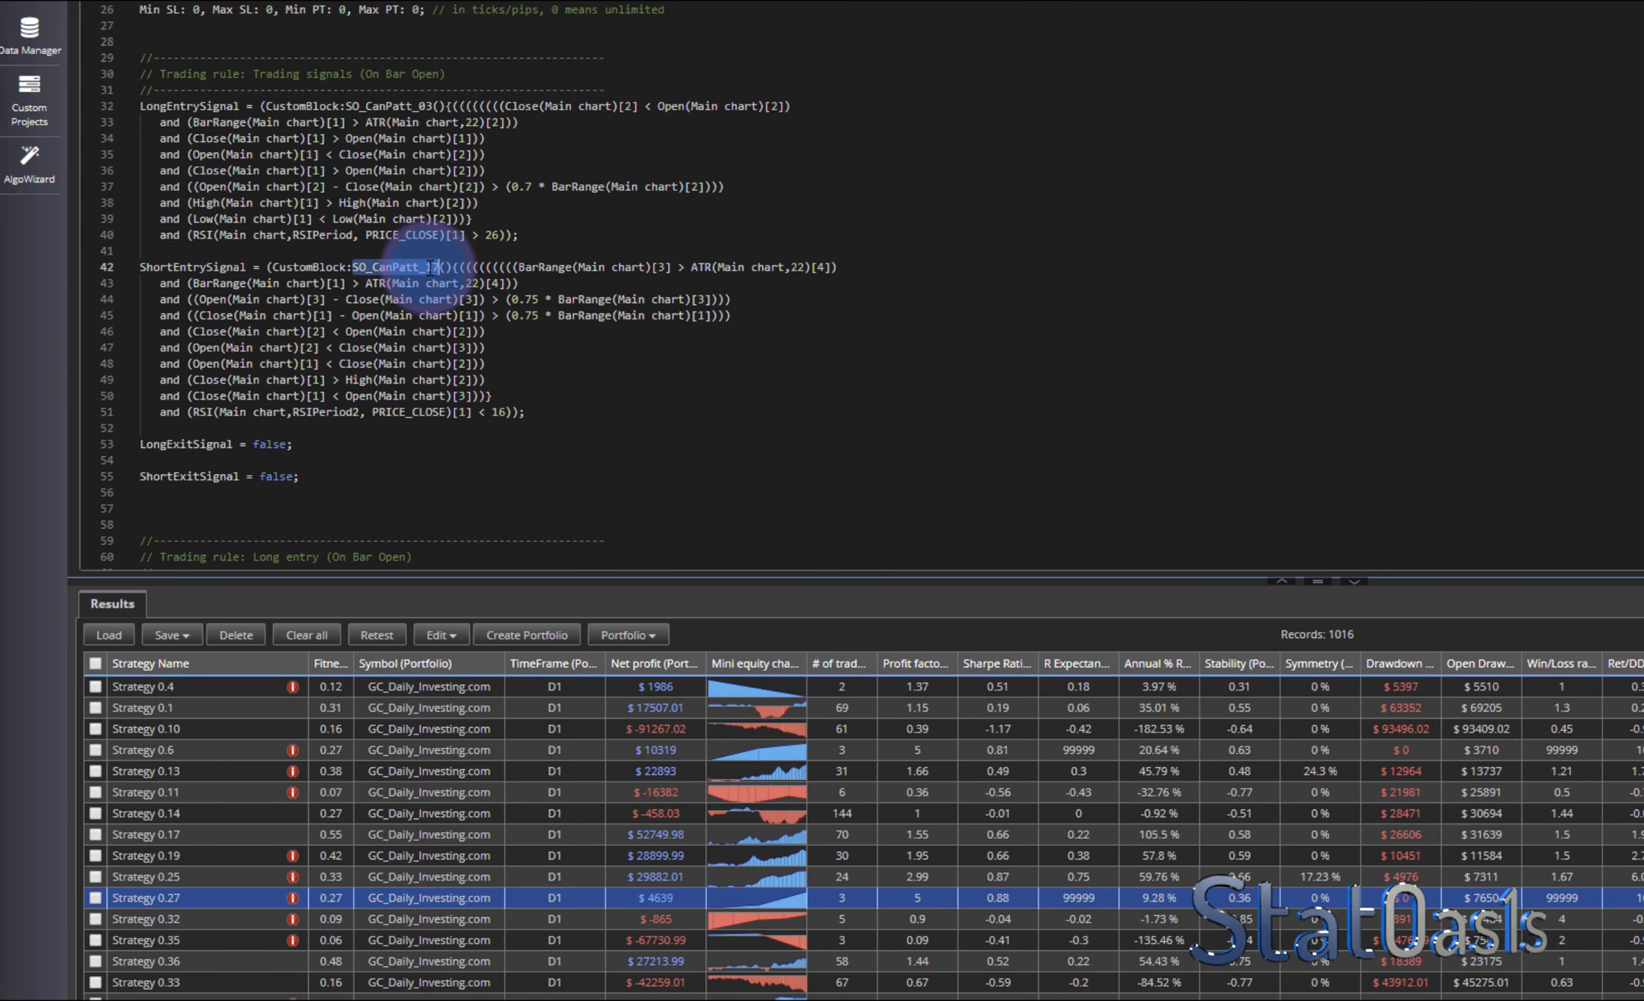
click(207, 412)
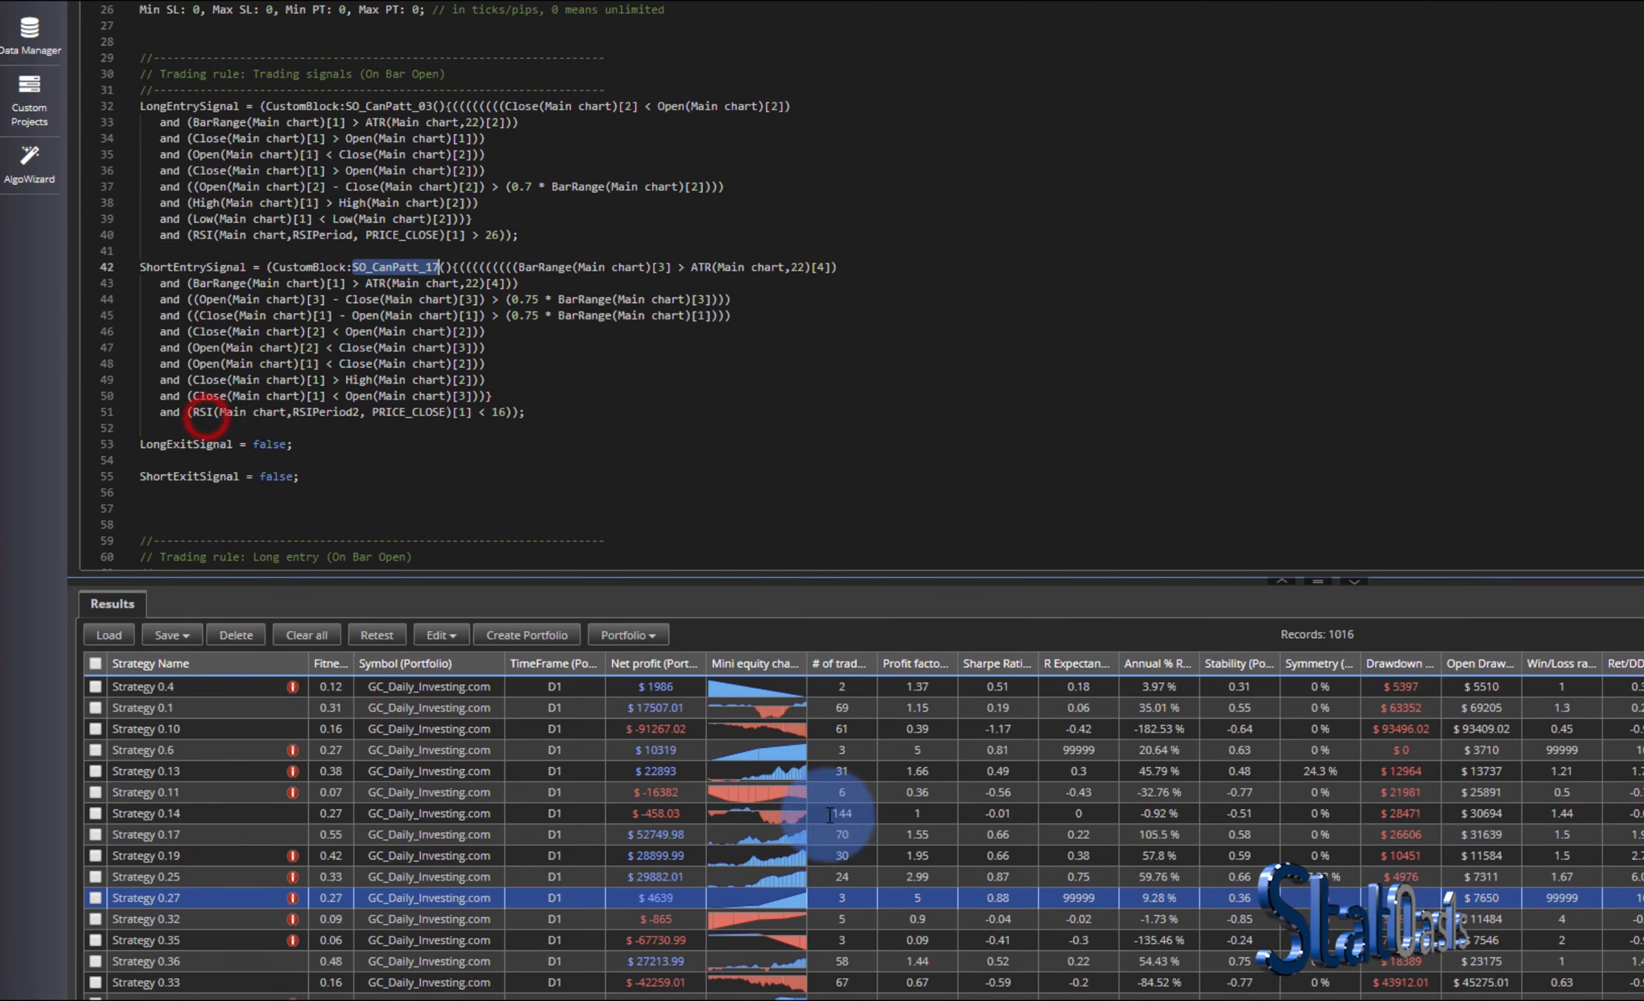
- Browse the built-in Candle Patterns signal blocks in the builder, briefly toggling the whole group on and off
click(736, 958)
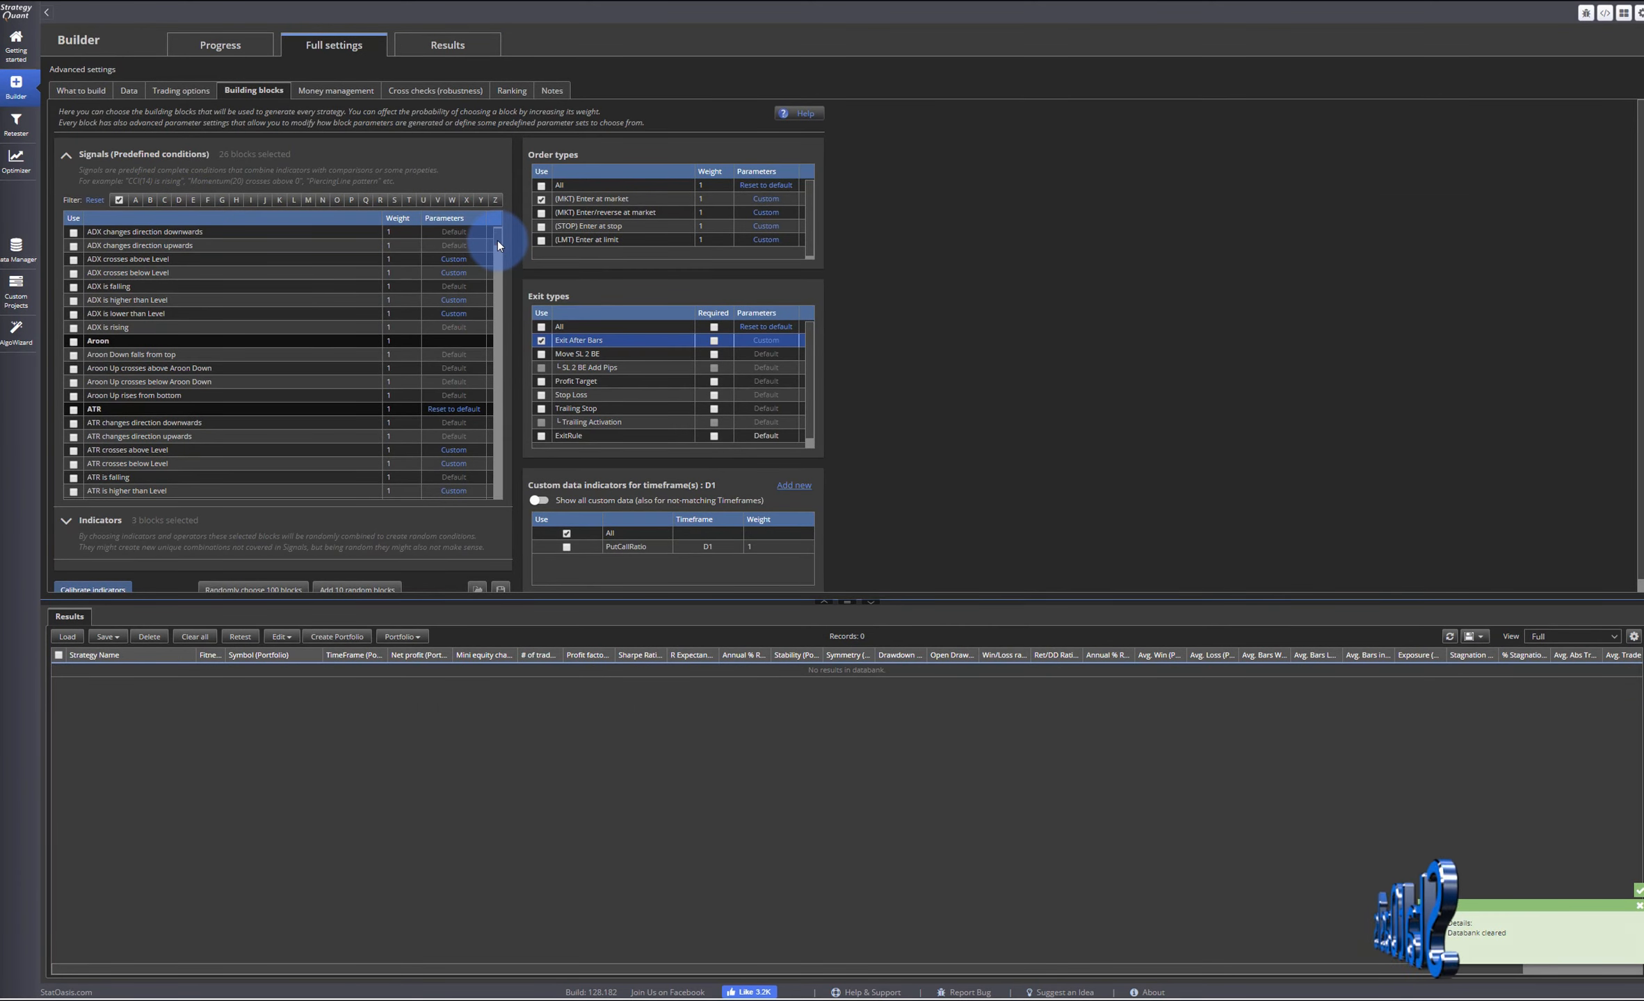
drag(497, 240, 577, 299)
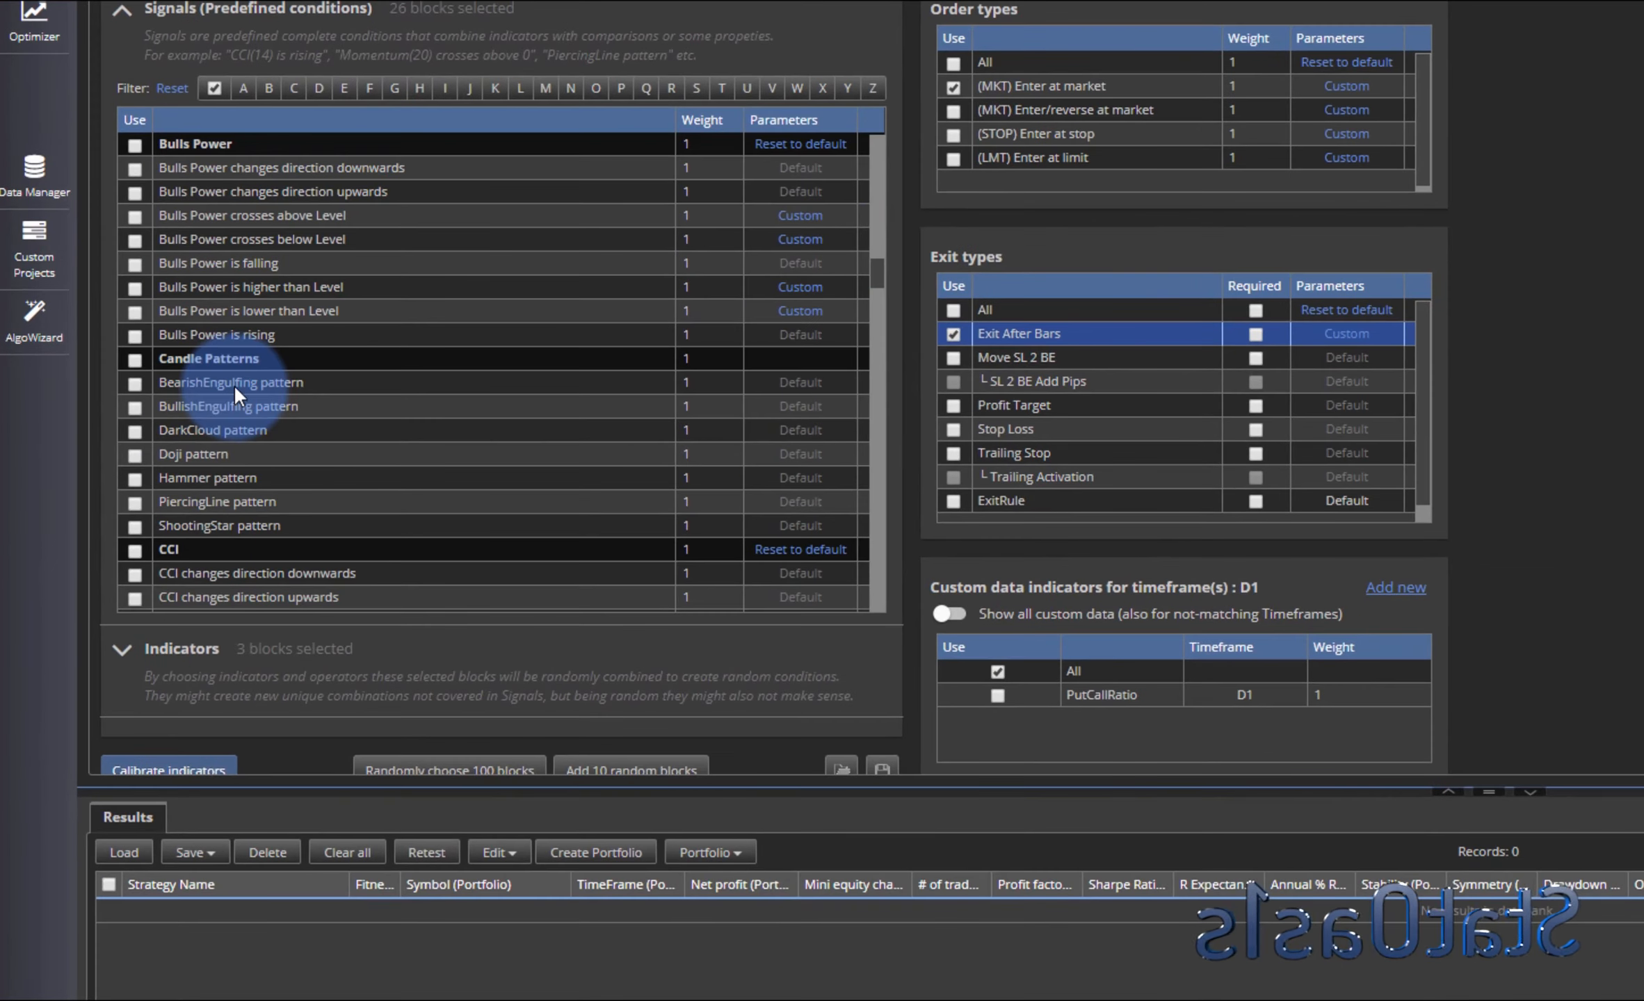
click(148, 369)
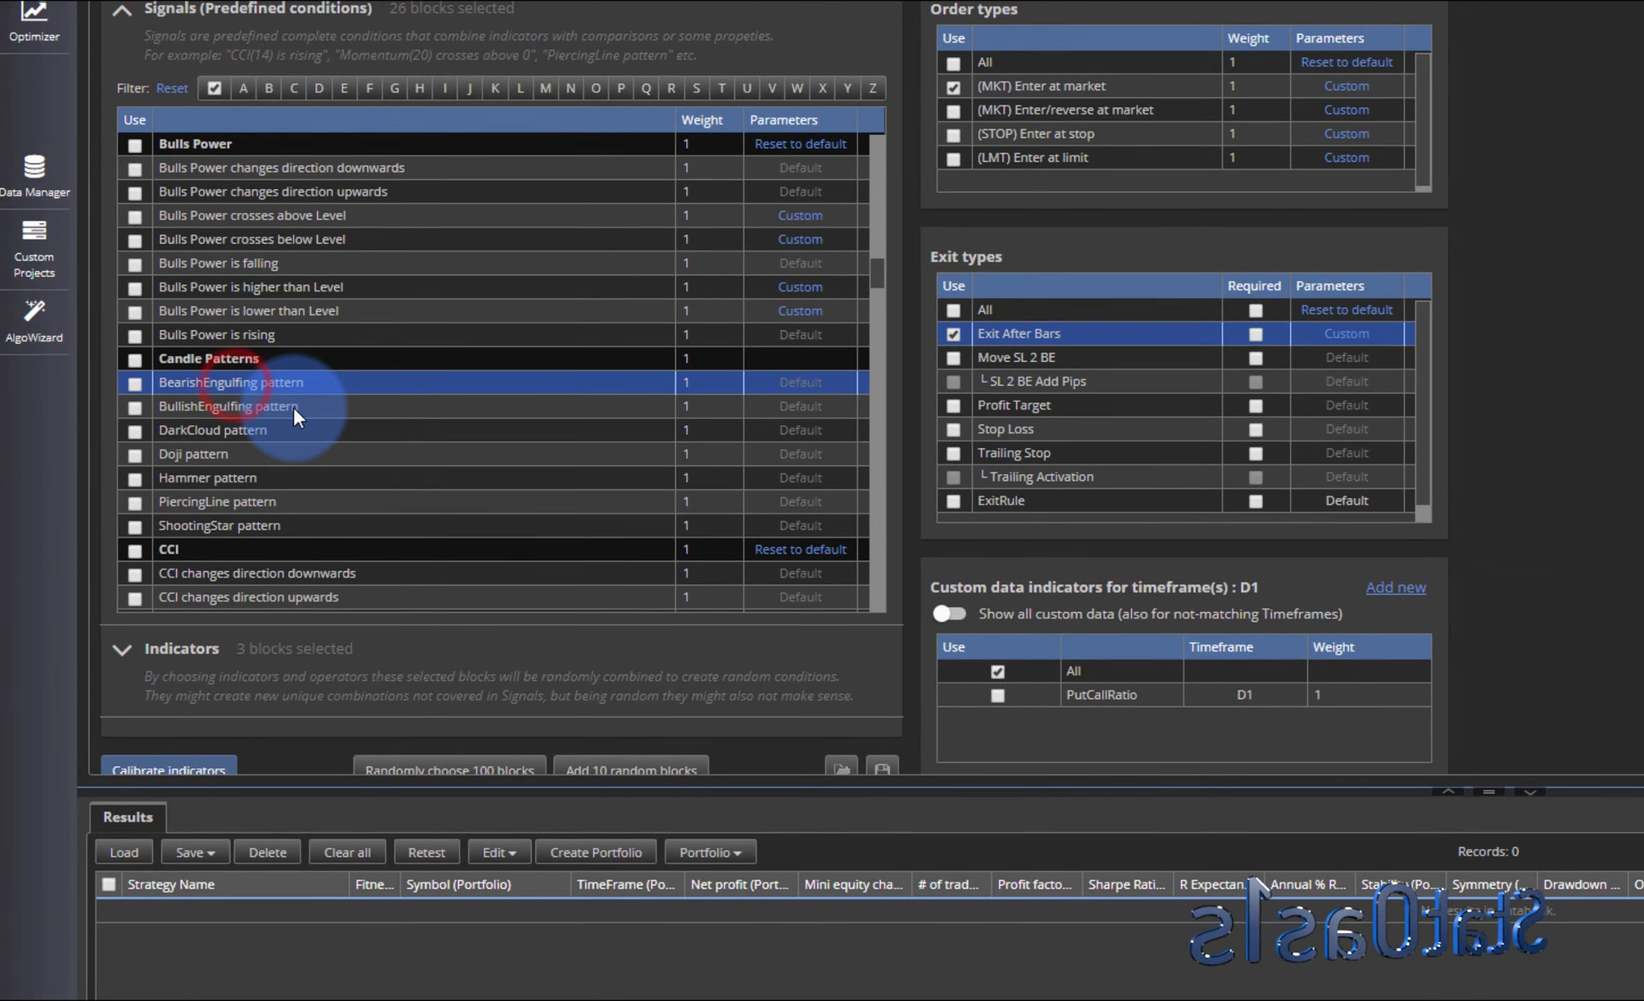
click(279, 408)
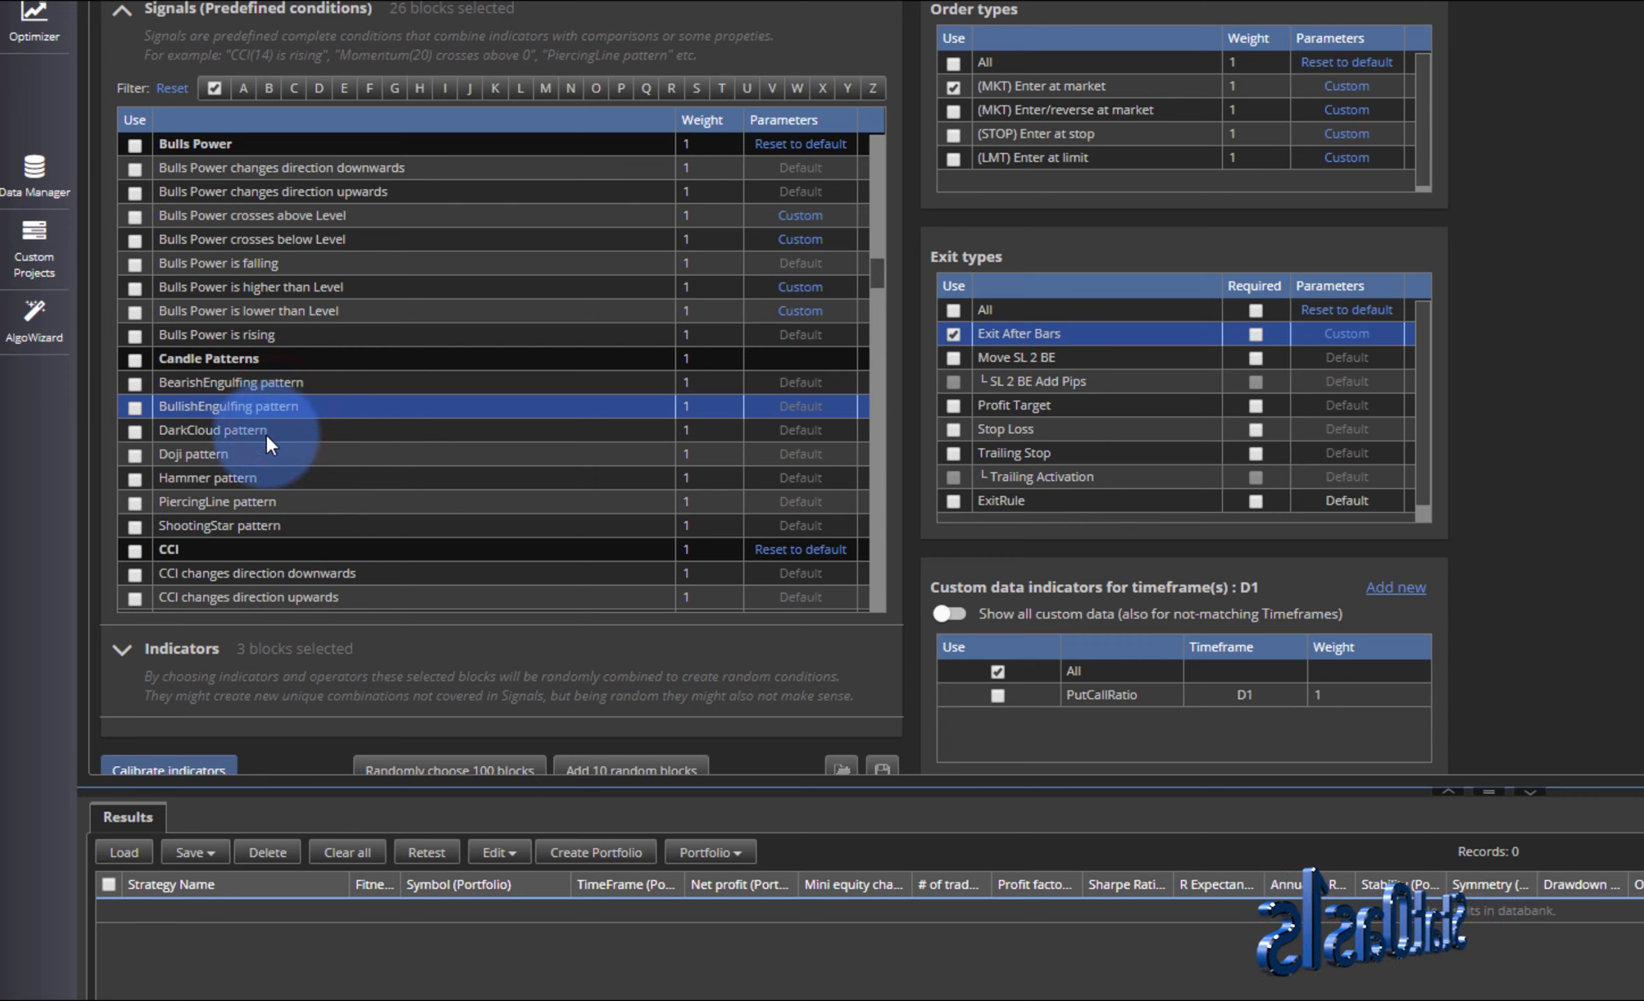
drag(265, 432, 257, 483)
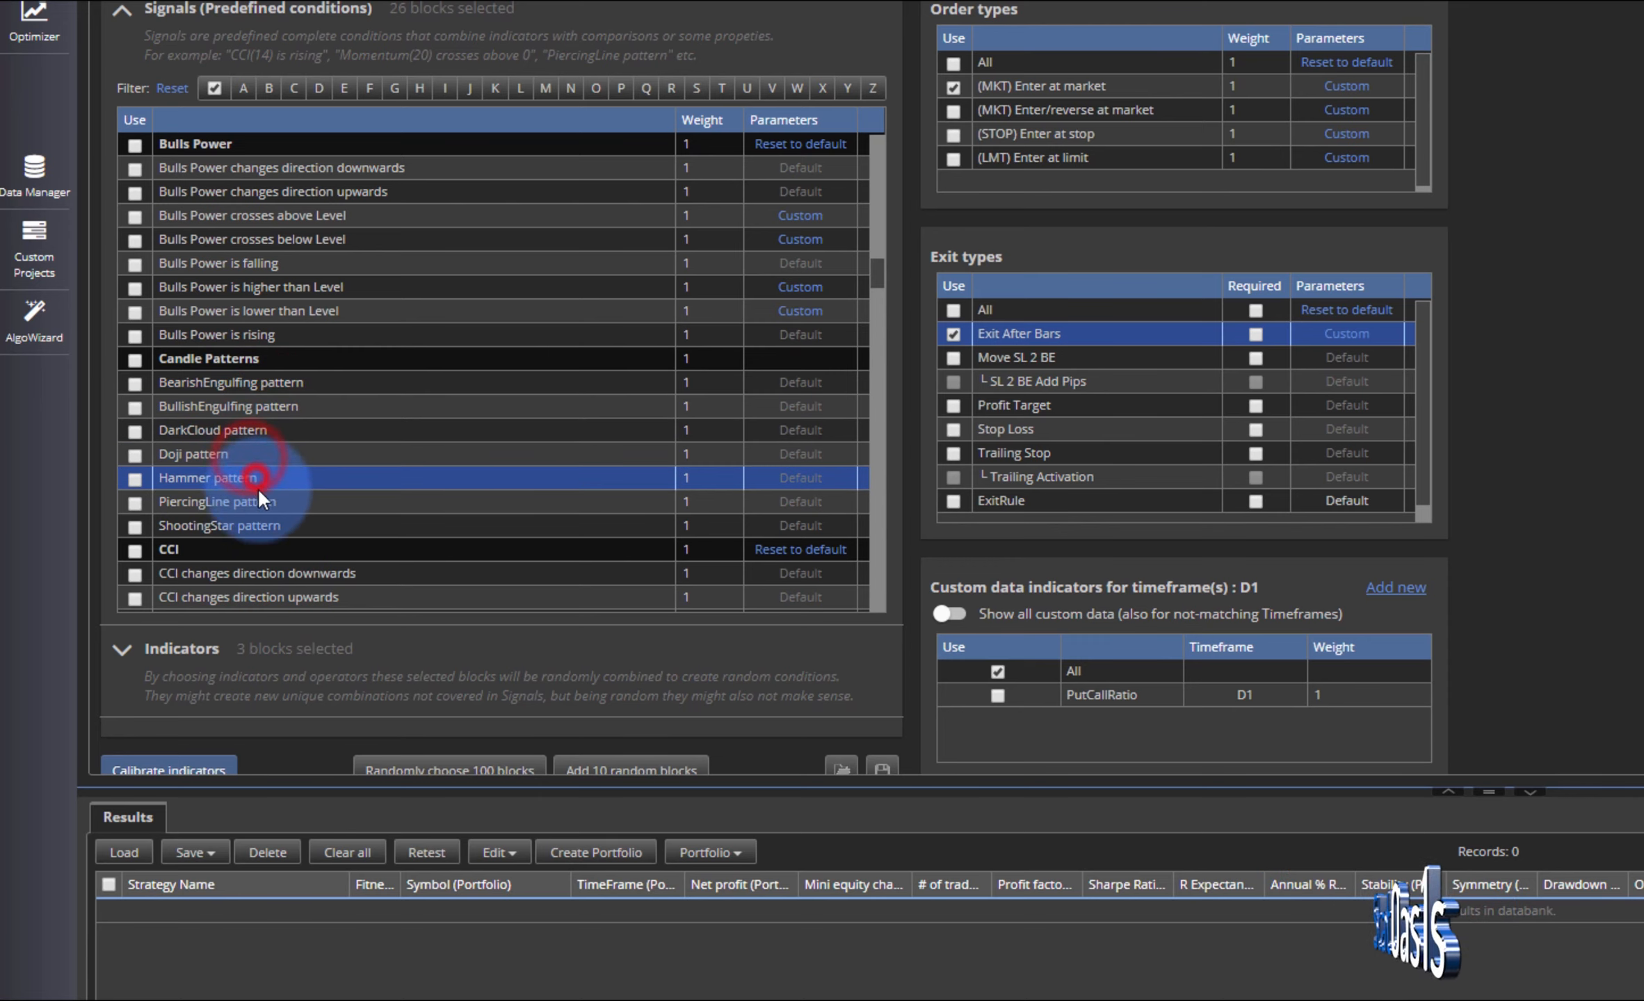
click(275, 502)
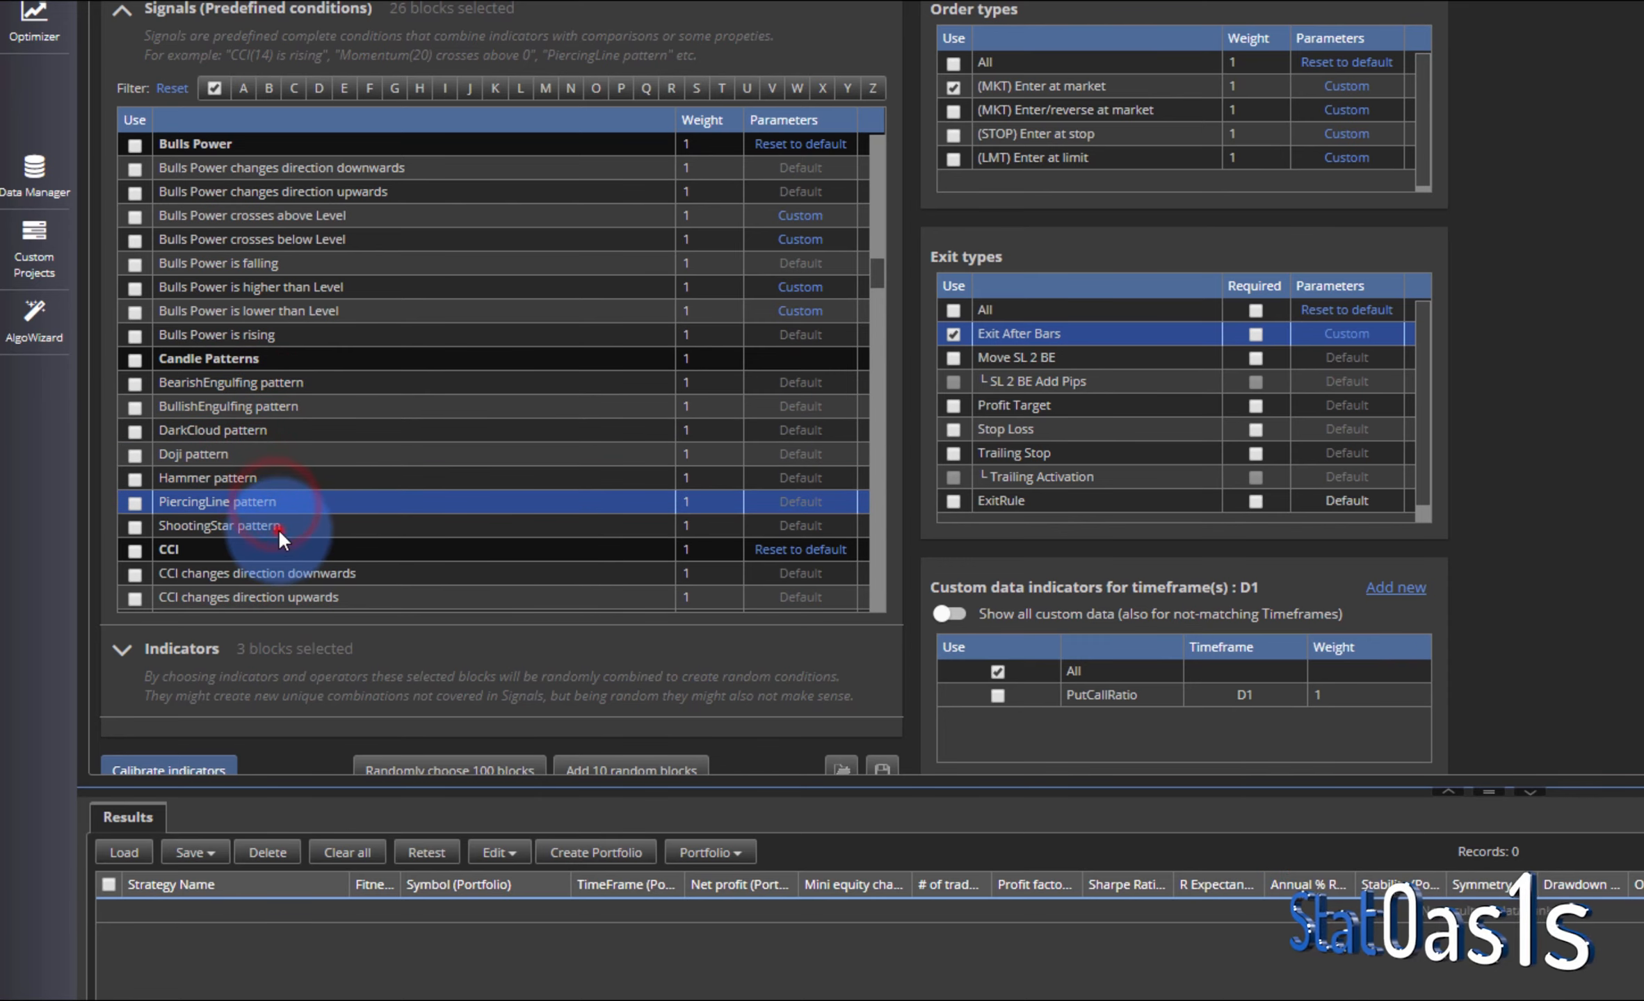
click(279, 526)
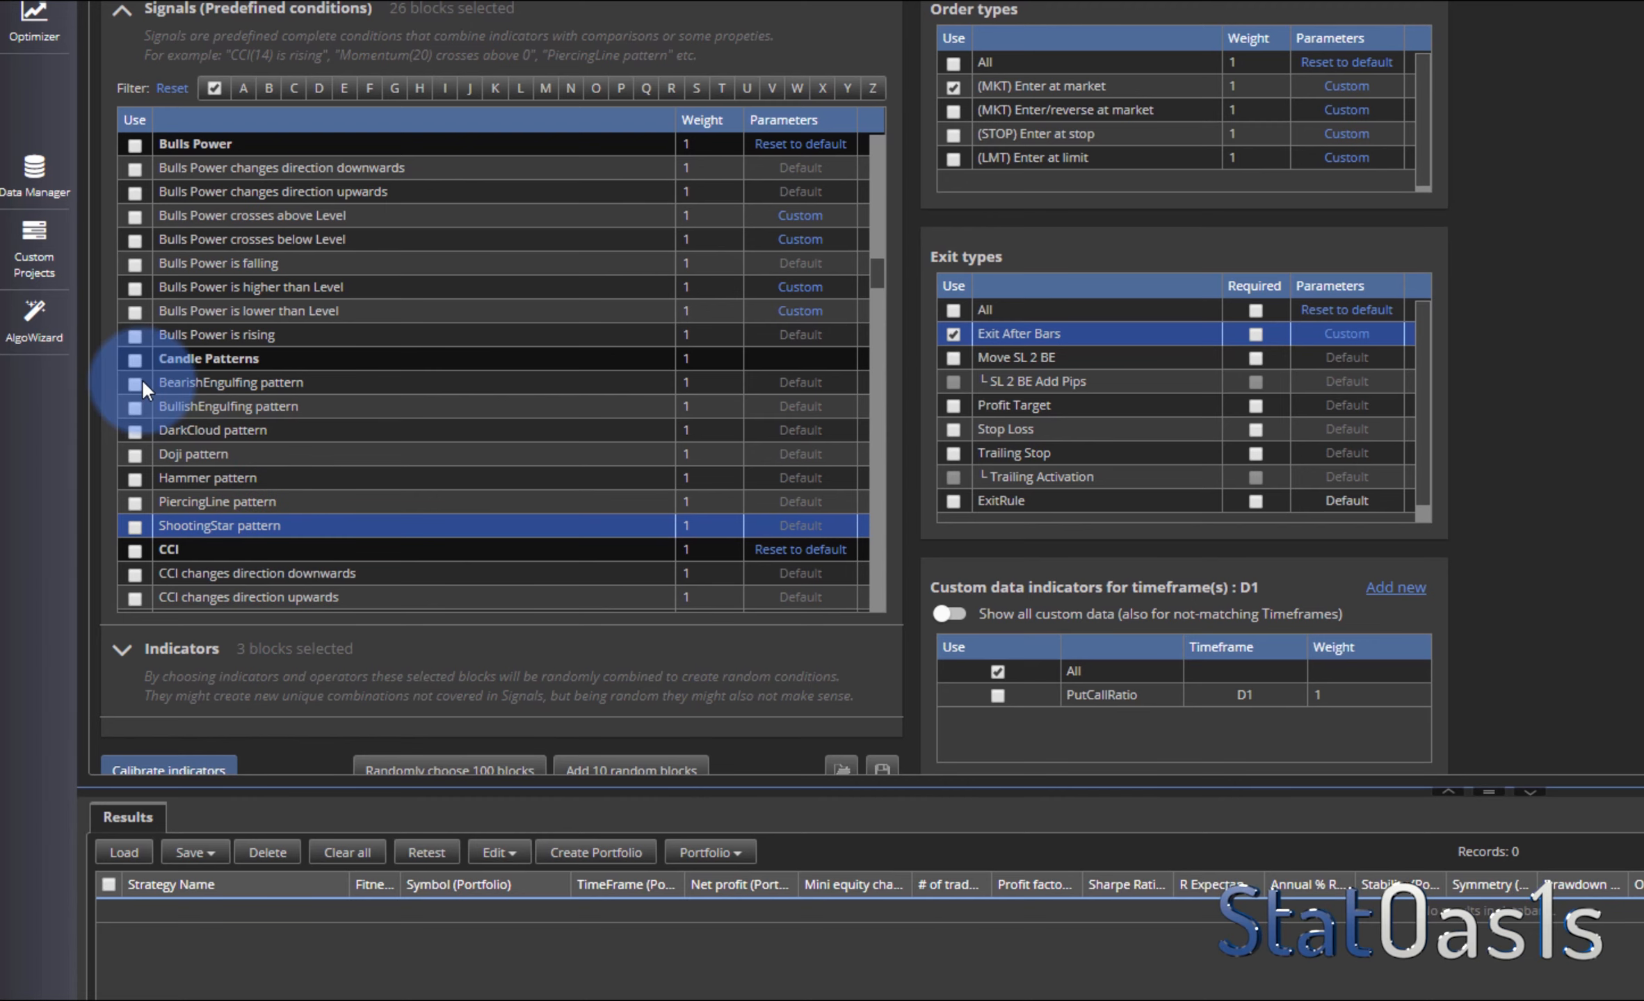
click(135, 359)
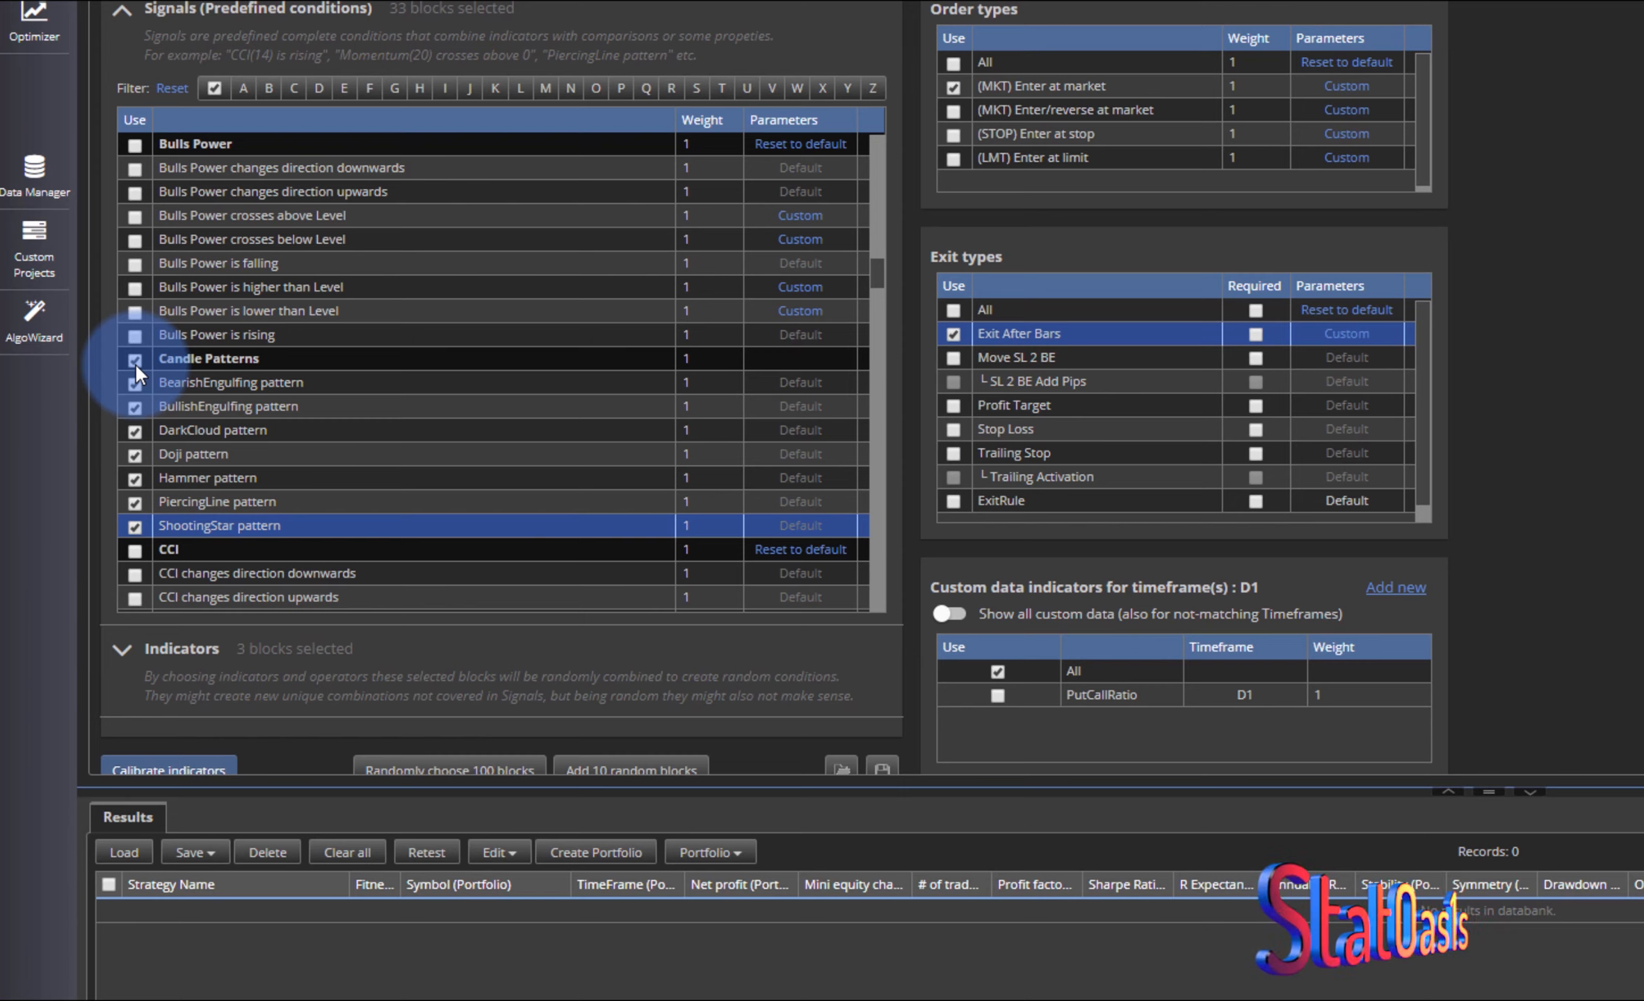
click(130, 360)
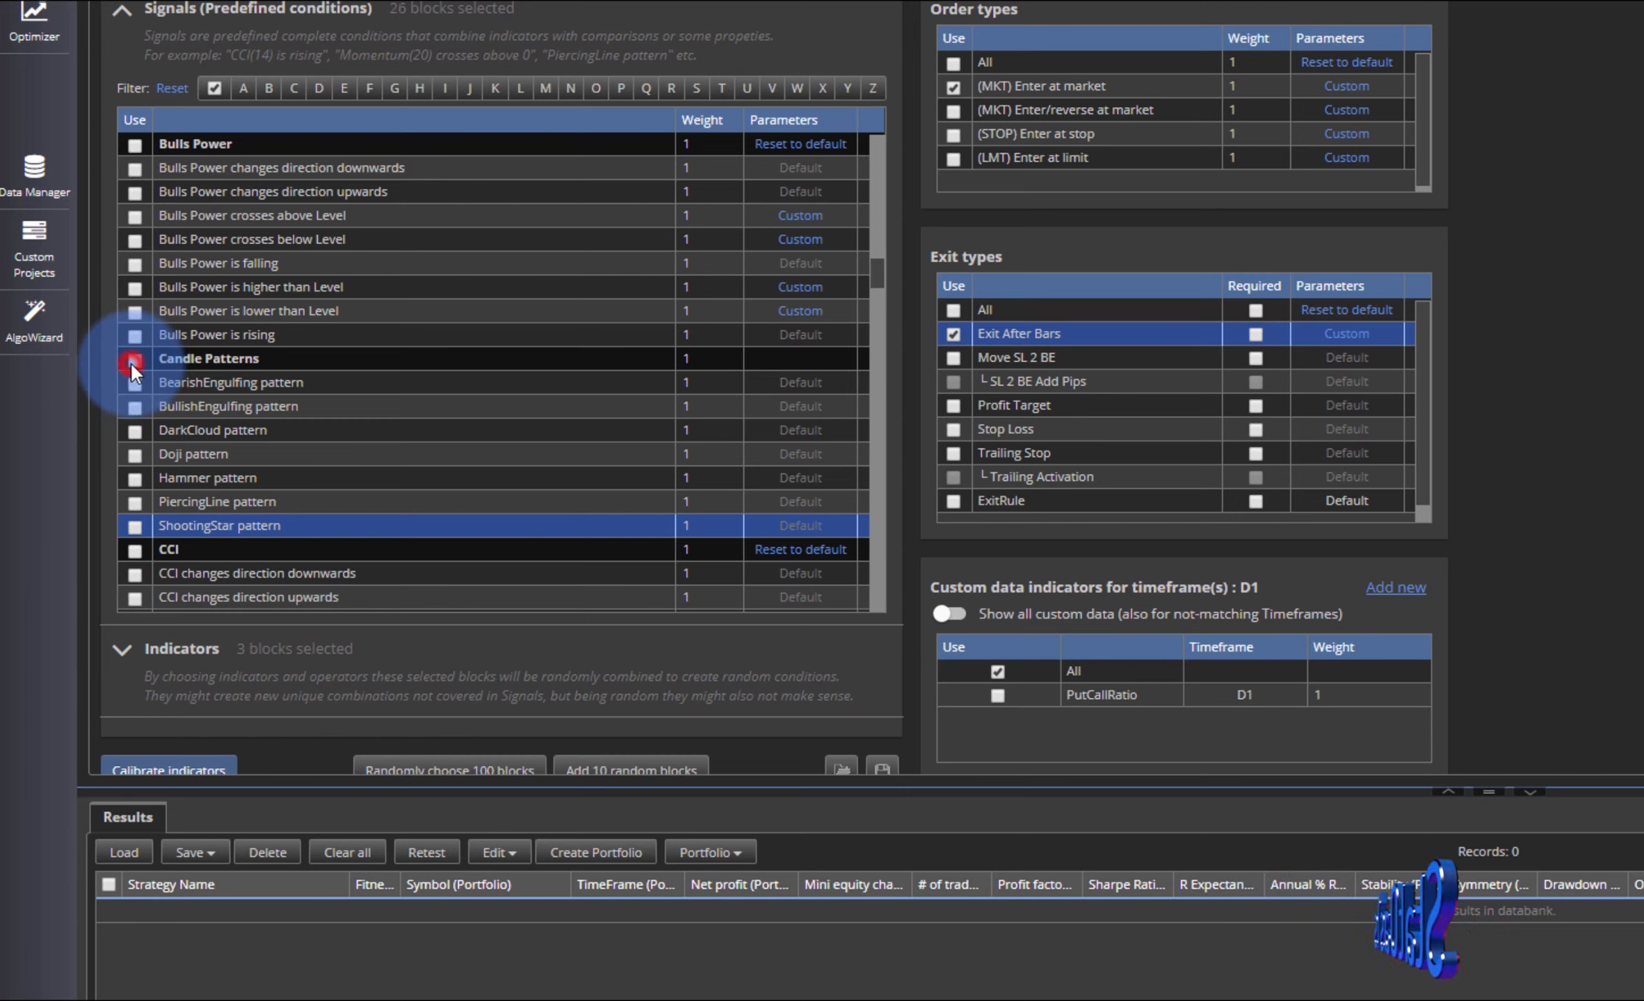